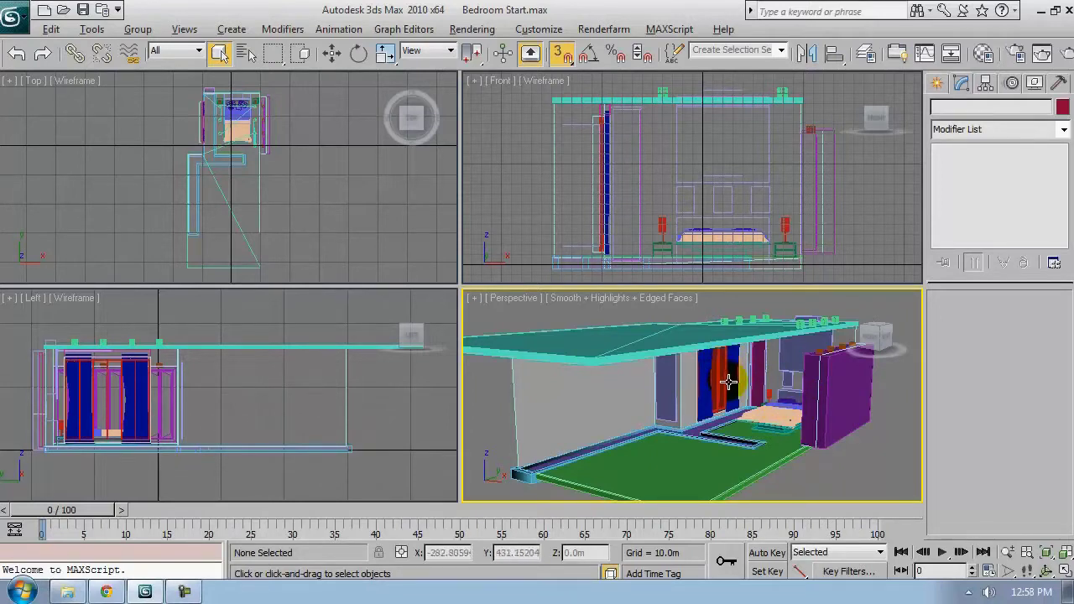
# Enlarge the Perspective viewport to full size and isolate the bedroom's Wall object
pyautogui.hotkey('alt', 'w')
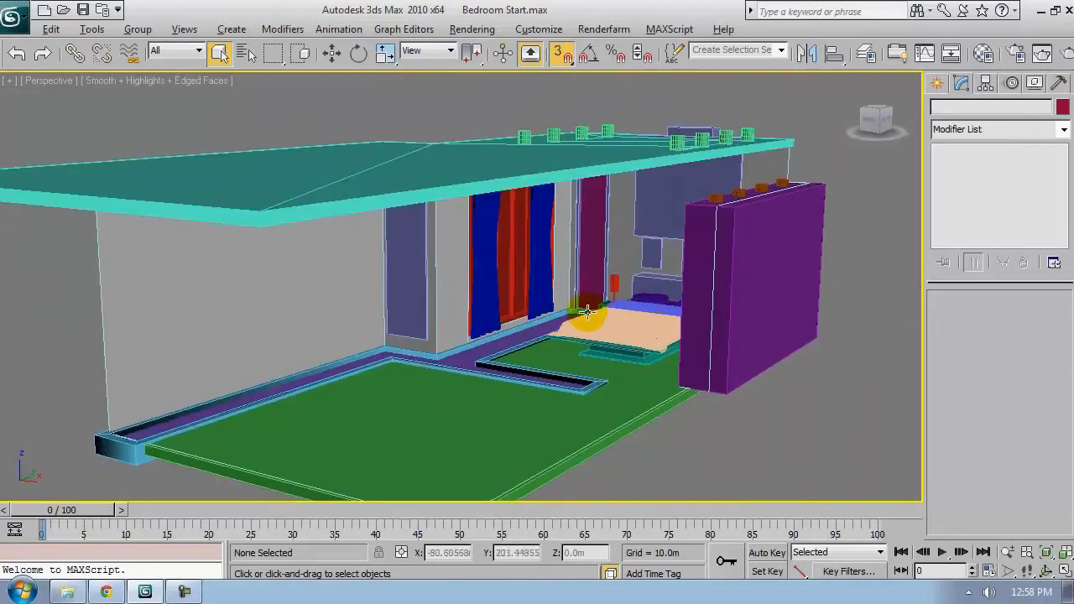
pyautogui.keyDown('alt'); pyautogui.moveTo(521, 362); pyautogui.dragTo(485, 328, button='middle'); pyautogui.keyUp('alt')
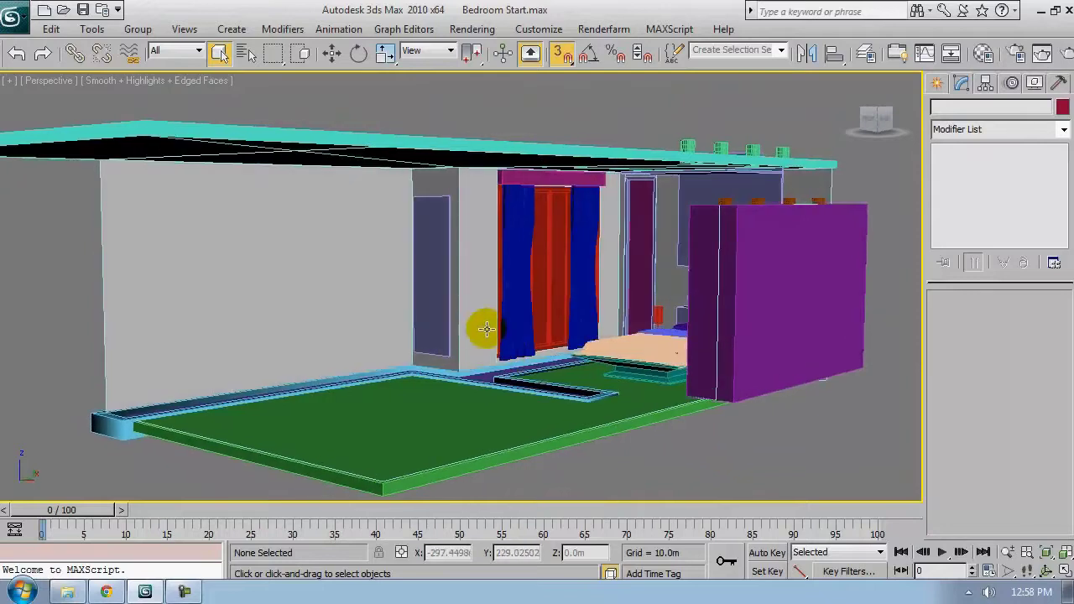
pyautogui.click(471, 278)
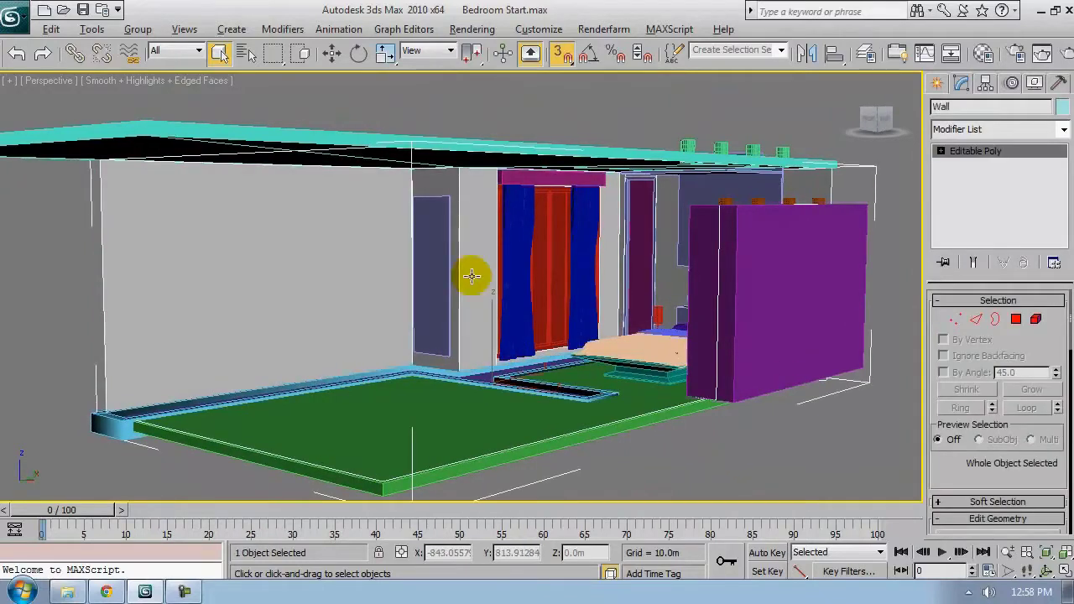
pyautogui.hotkey('alt', 'q')
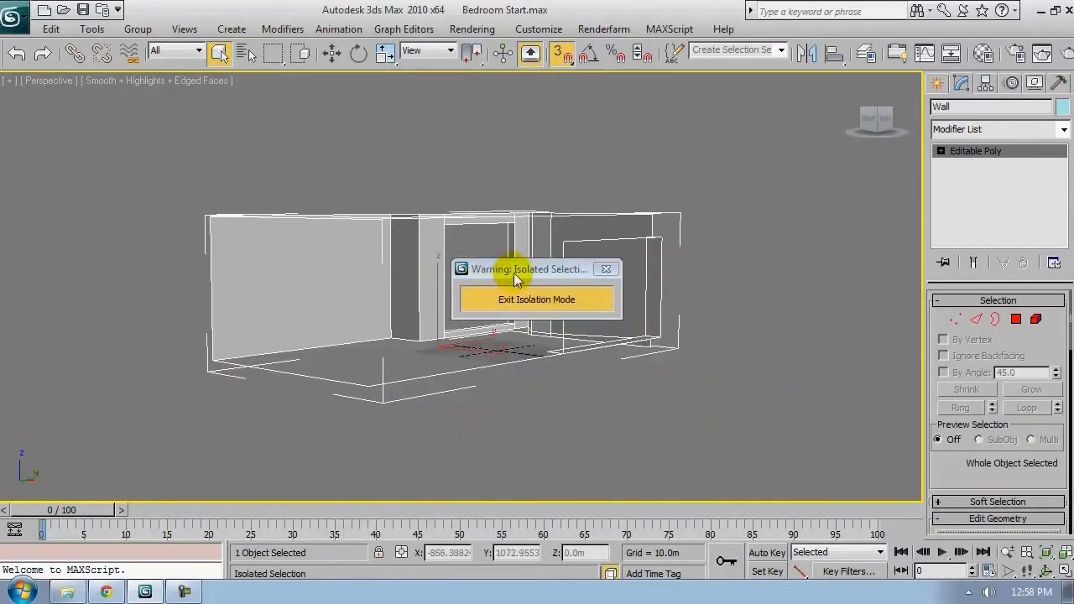
pyautogui.moveTo(515, 279); pyautogui.dragTo(59, 106)
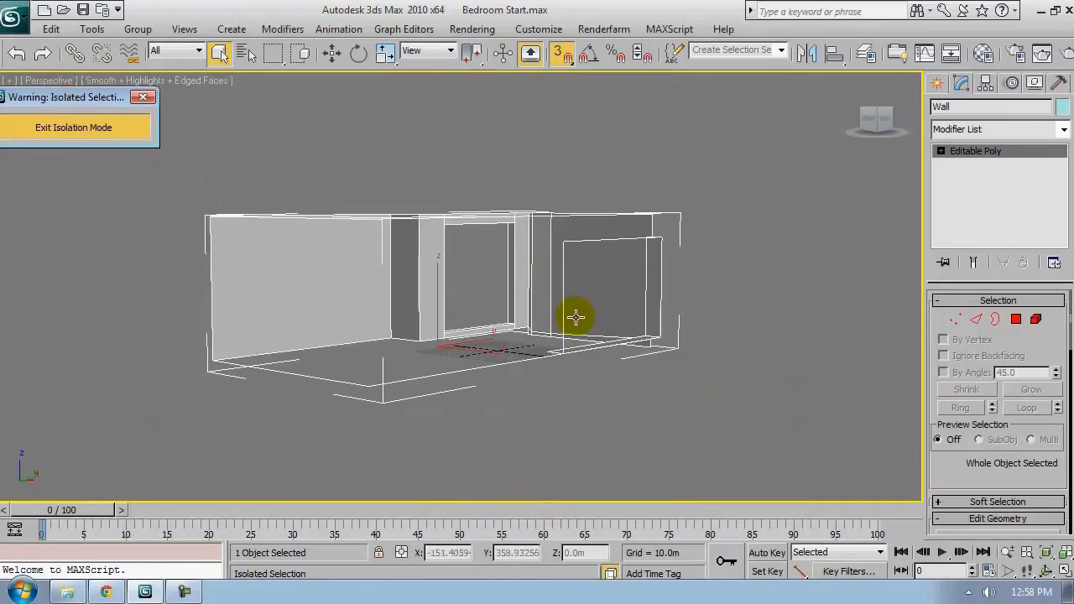
pyautogui.keyDown('alt'); pyautogui.moveTo(532, 317); pyautogui.dragTo(570, 345, button='middle'); pyautogui.keyUp('alt')
pyautogui.scroll(3, 571, 345)
pyautogui.keyDown('alt'); pyautogui.moveTo(488, 362); pyautogui.dragTo(453, 334, button='middle'); pyautogui.keyUp('alt')
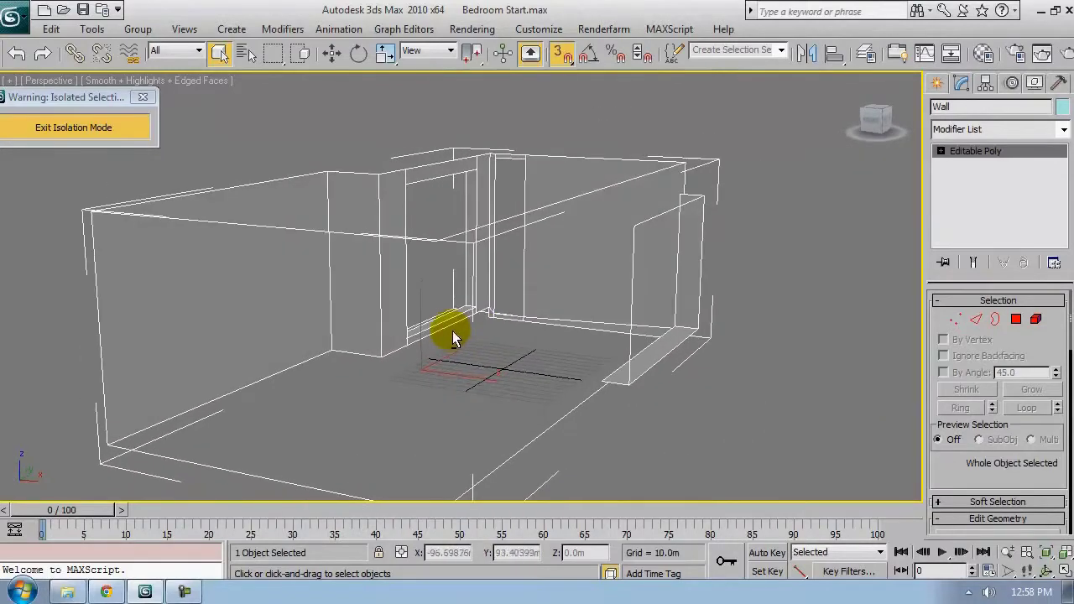
# Open the Material Editor and change the 01 - Default material's type to VRayMtl
pyautogui.click(984, 55)
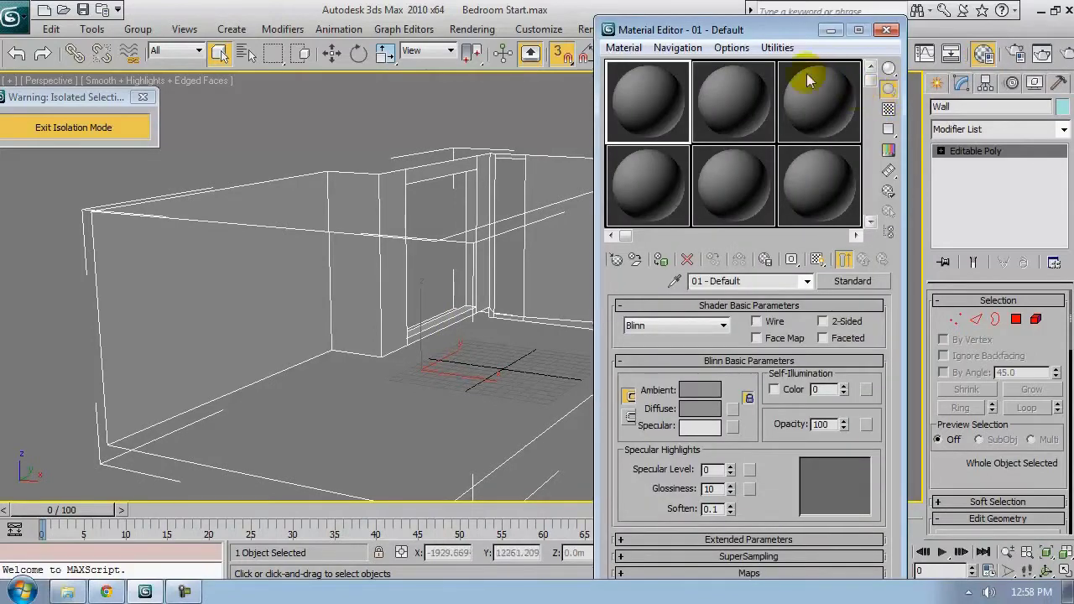
pyautogui.click(836, 287)
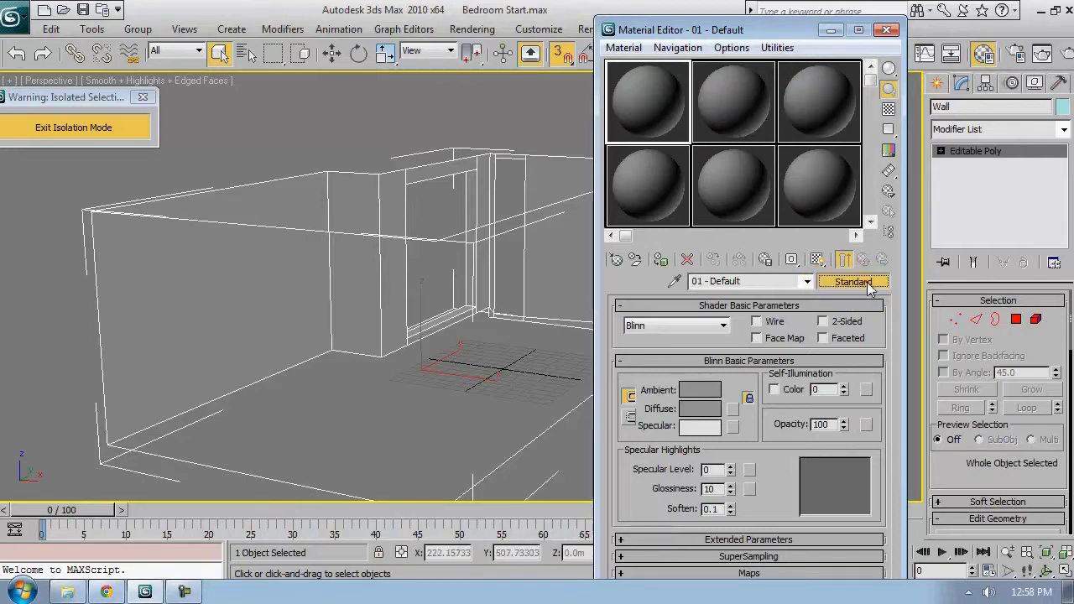
pyautogui.click(869, 285)
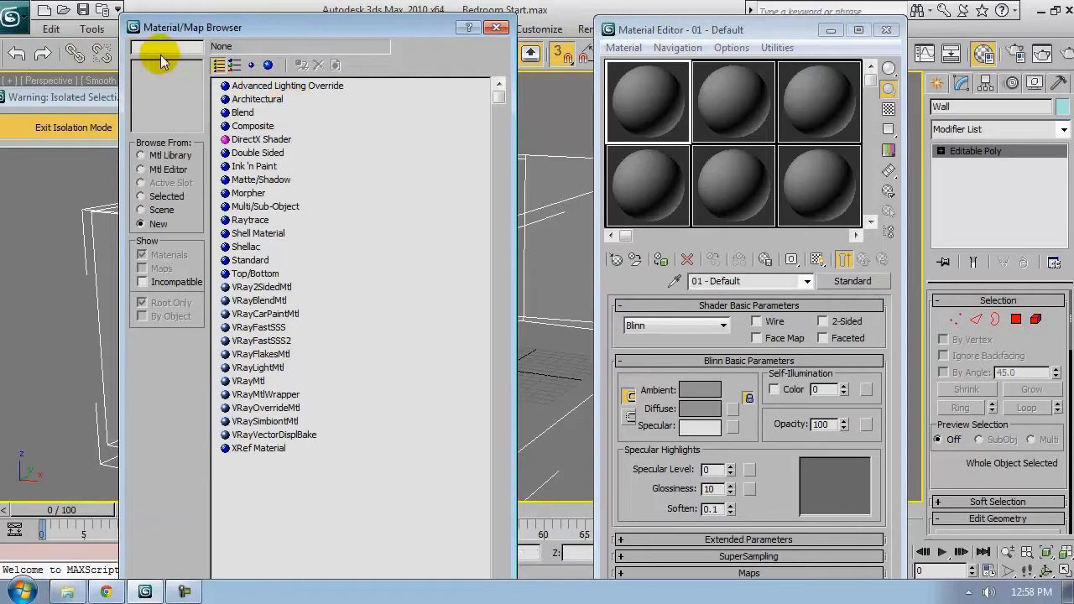
pyautogui.click(251, 381)
pyautogui.doubleClick(248, 381)
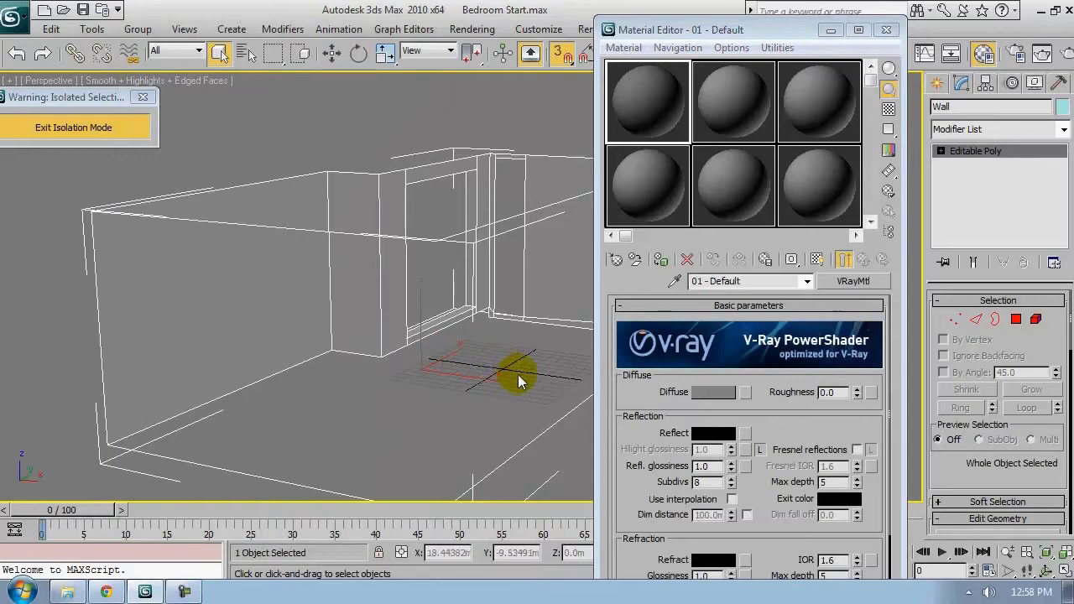
# Assign the VRayMtl material to the isolated wall, renaming the material Wall instead of replacing the existing one
pyautogui.keyDown('alt'); pyautogui.moveTo(517, 374); pyautogui.dragTo(501, 369, button='middle'); pyautogui.keyUp('alt')
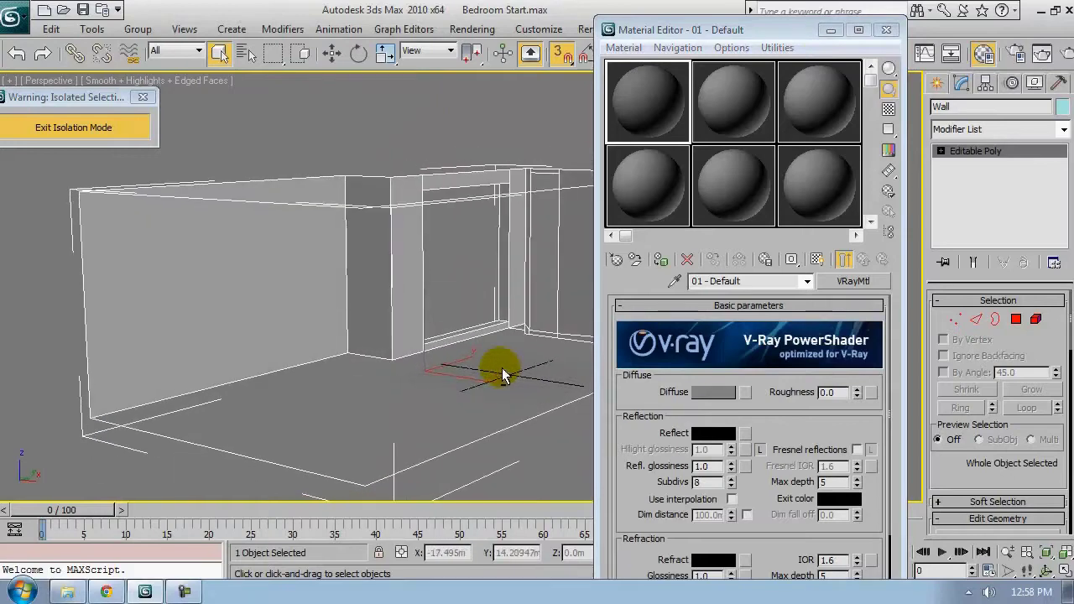
pyautogui.click(661, 261)
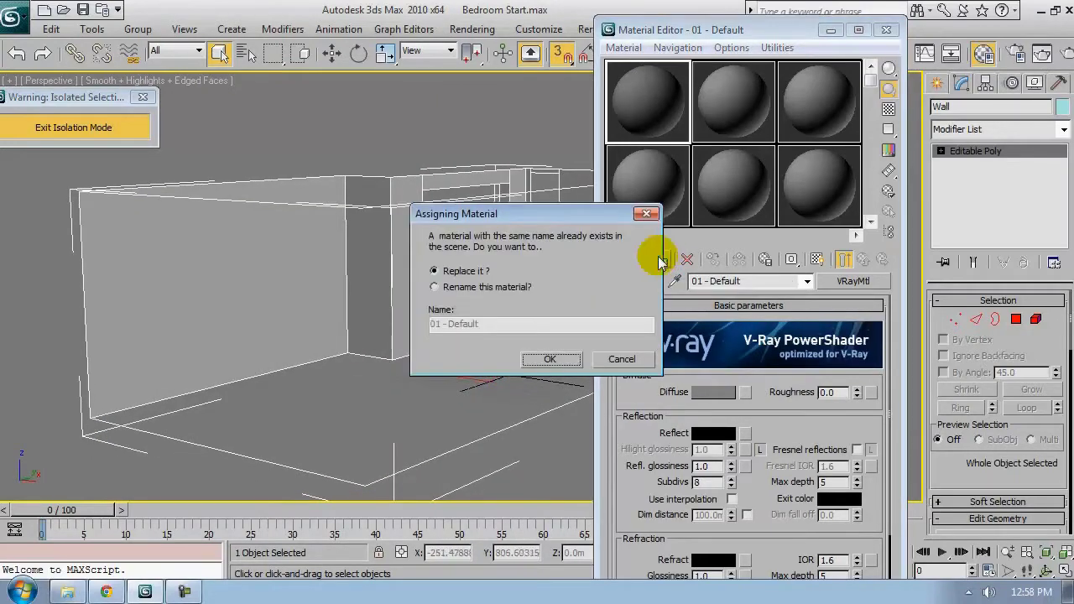
pyautogui.click(458, 288)
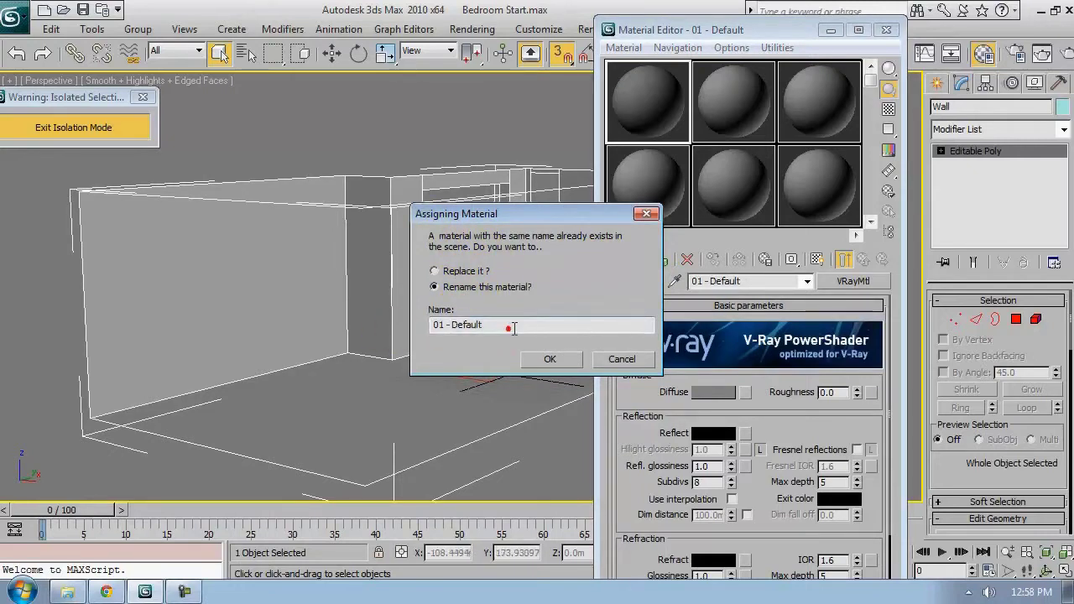
pyautogui.write('Wall')
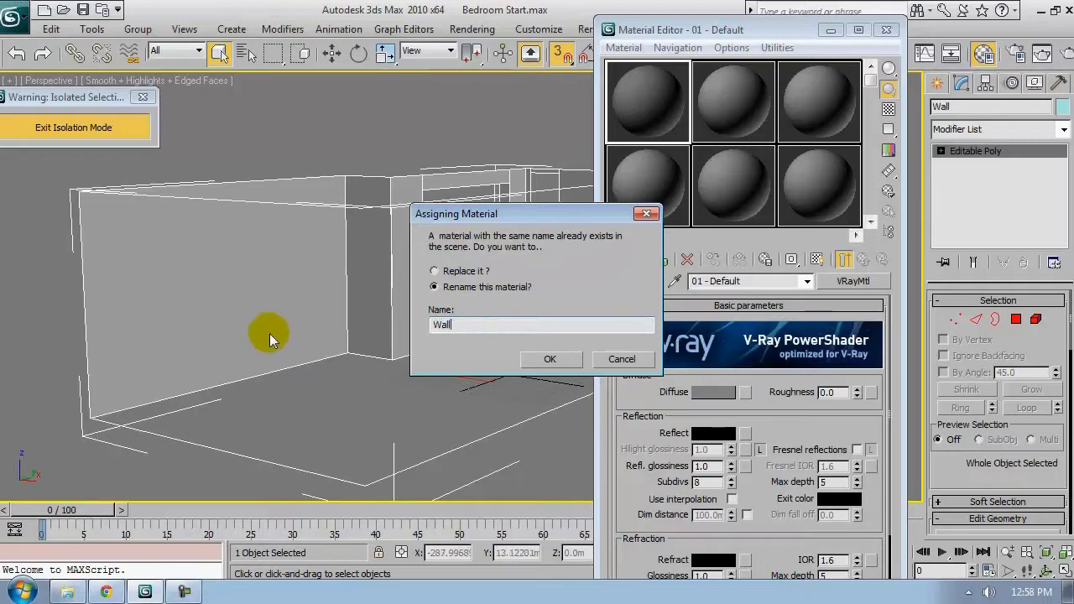
pyautogui.press('Return')
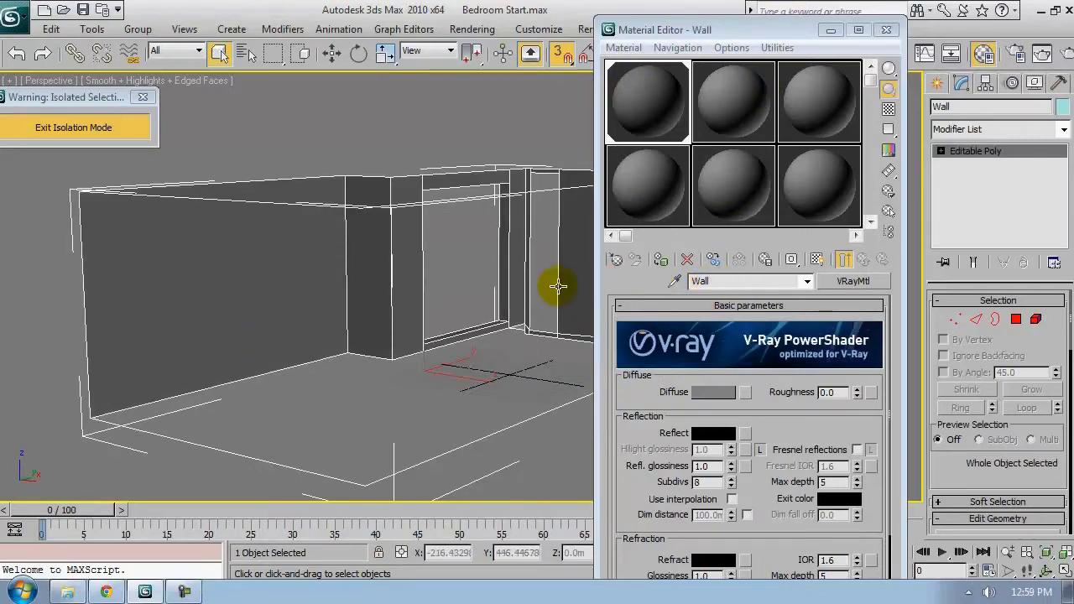
# Switch to Windows Explorer to locate the ConcreteStucco image in the Textures folder, and return to 3ds Max
pyautogui.keyDown('alt'); pyautogui.moveTo(556, 285); pyautogui.dragTo(442, 245, button='middle'); pyautogui.keyUp('alt')
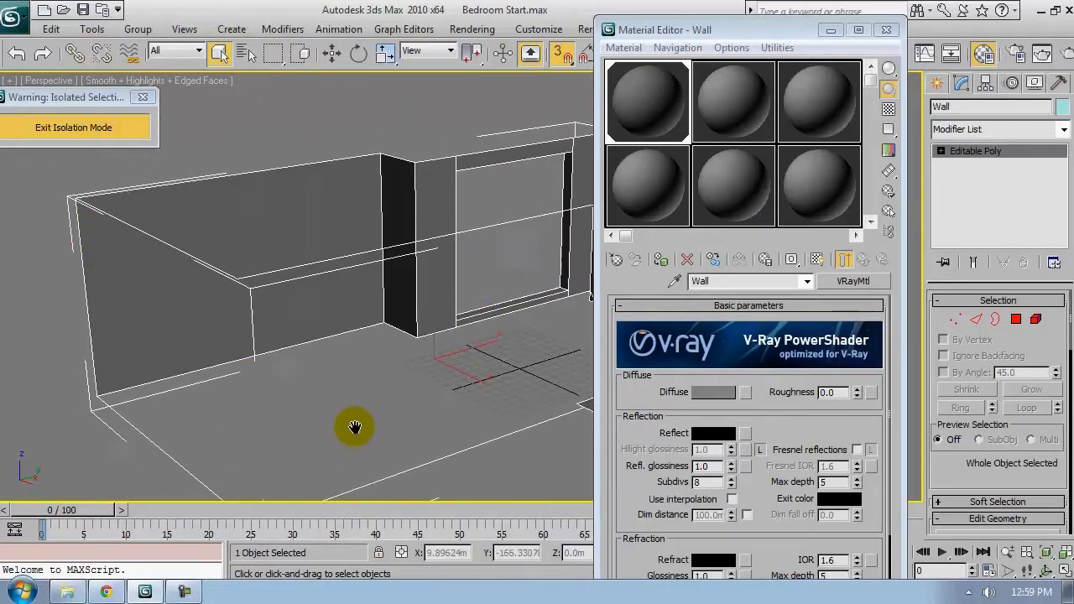
pyautogui.moveTo(354, 427); pyautogui.dragTo(363, 409, button='middle')
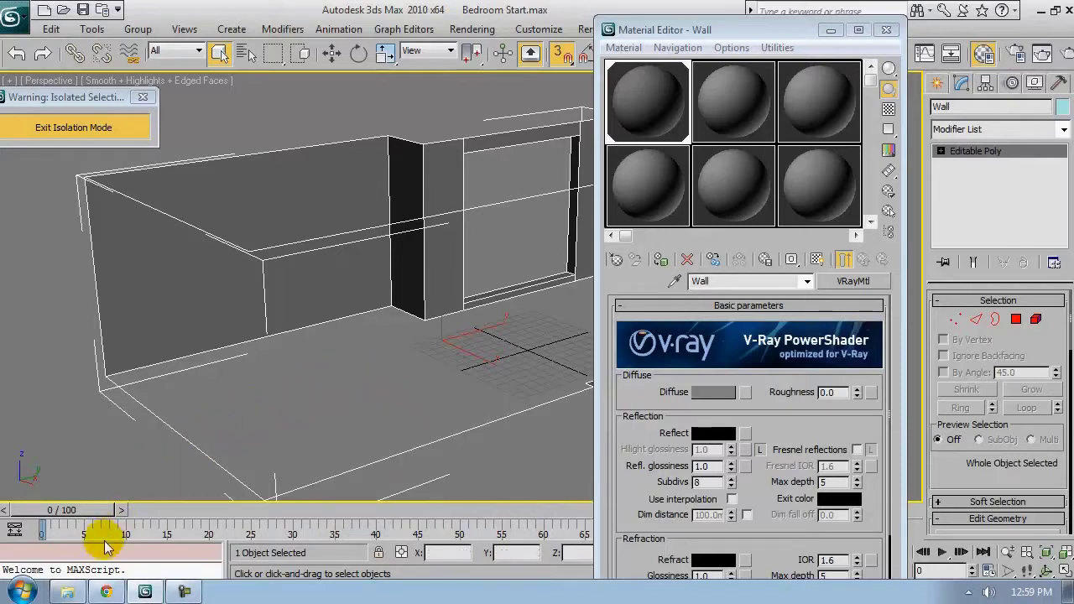
pyautogui.moveTo(335, 349); pyautogui.dragTo(343, 336, button='middle')
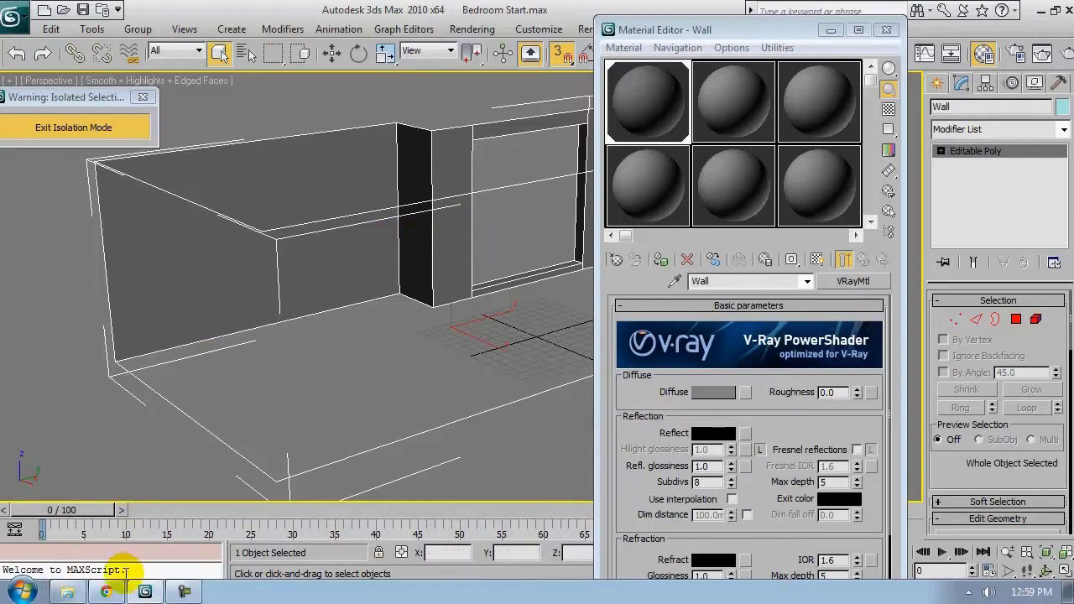
pyautogui.click(73, 593)
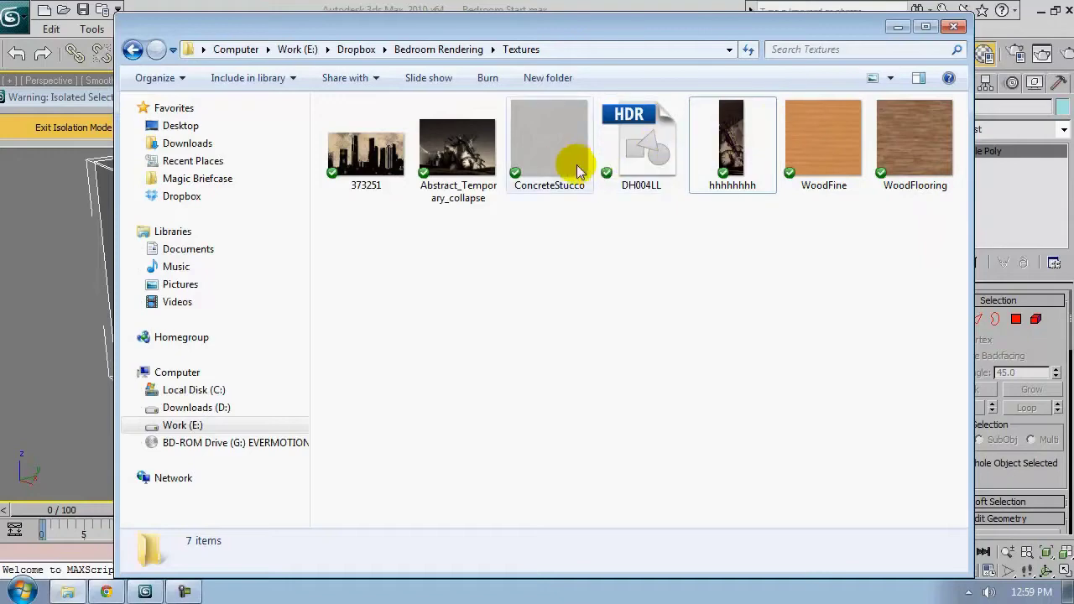
pyautogui.click(561, 144)
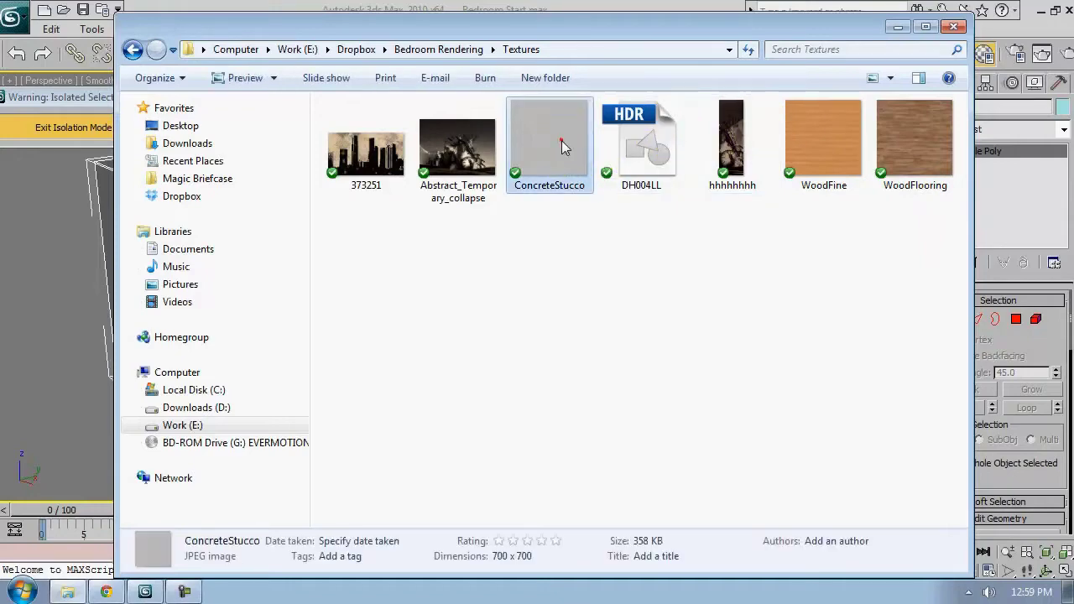
pyautogui.click(897, 28)
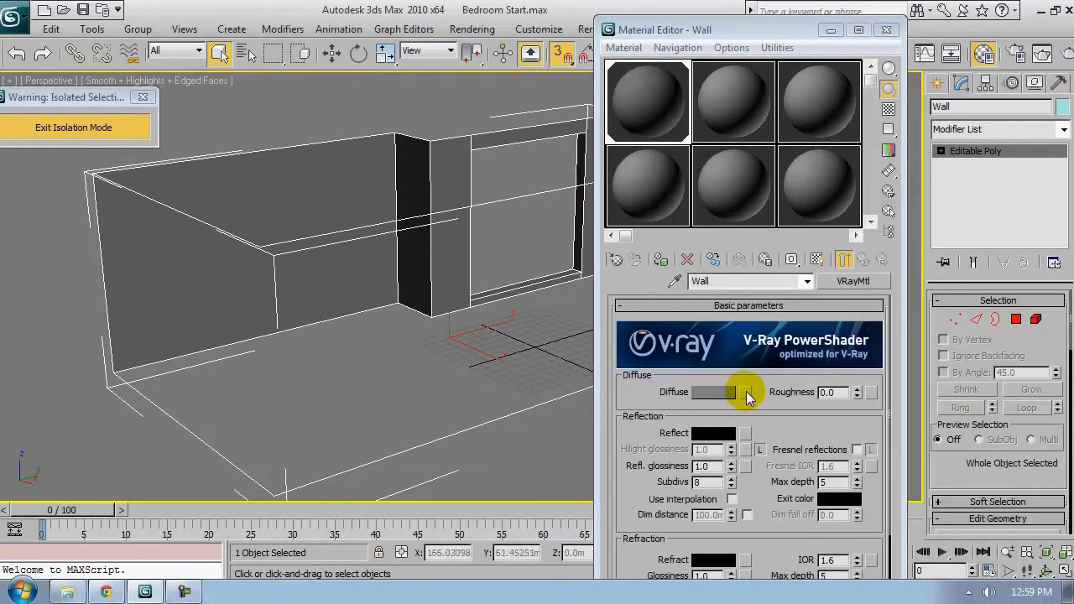
# Load ConcreteStucco.jpg from E:\Dropbox\Bedroom Rendering\Textures as a Bitmap map in the Wall material's Diffuse slot
pyautogui.click(745, 392)
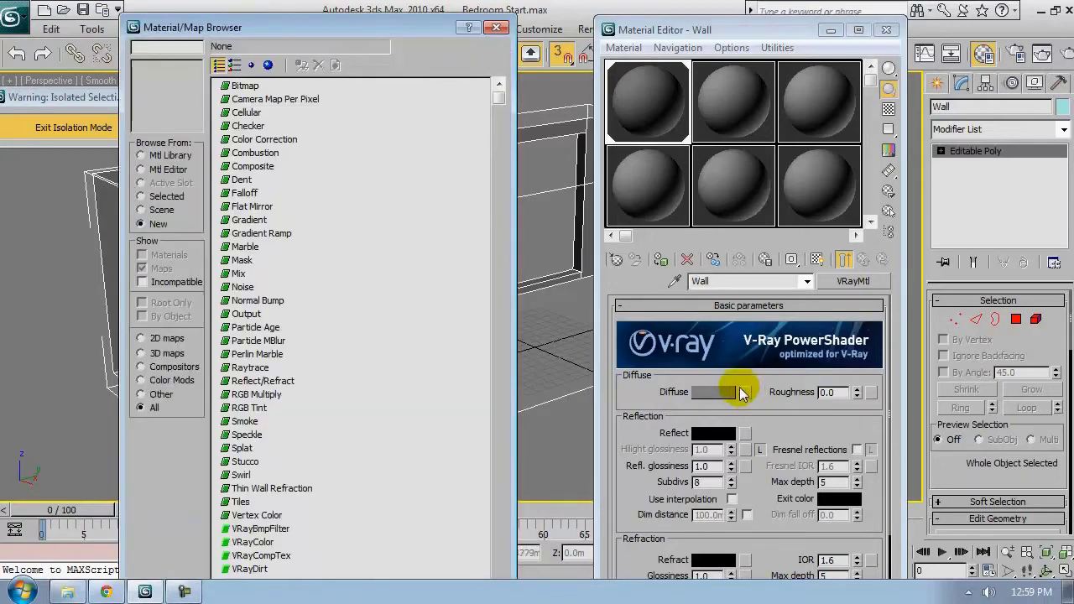
pyautogui.doubleClick(238, 85)
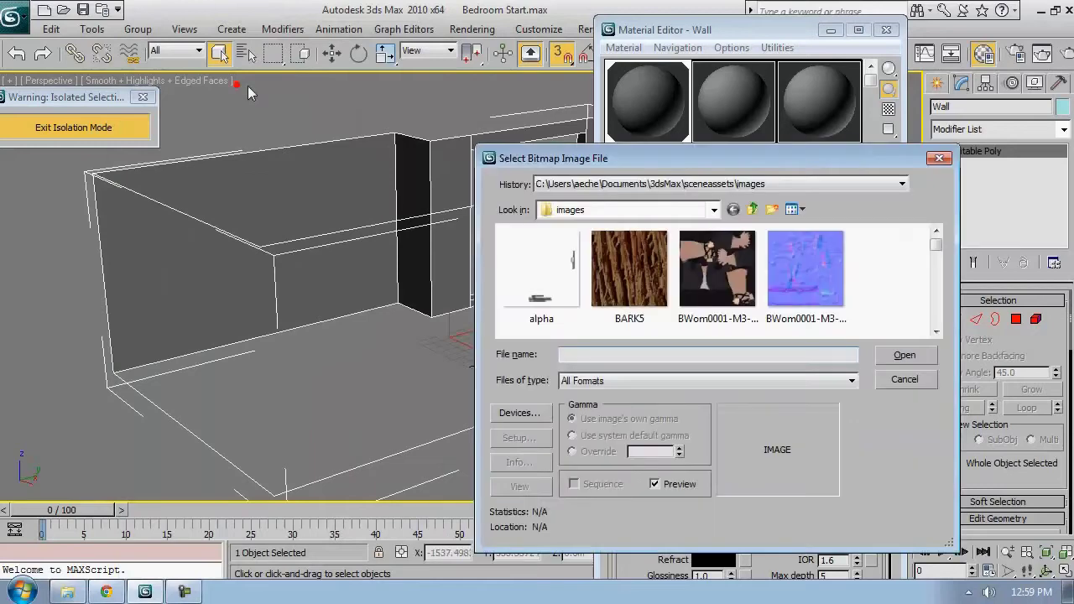
pyautogui.click(607, 211)
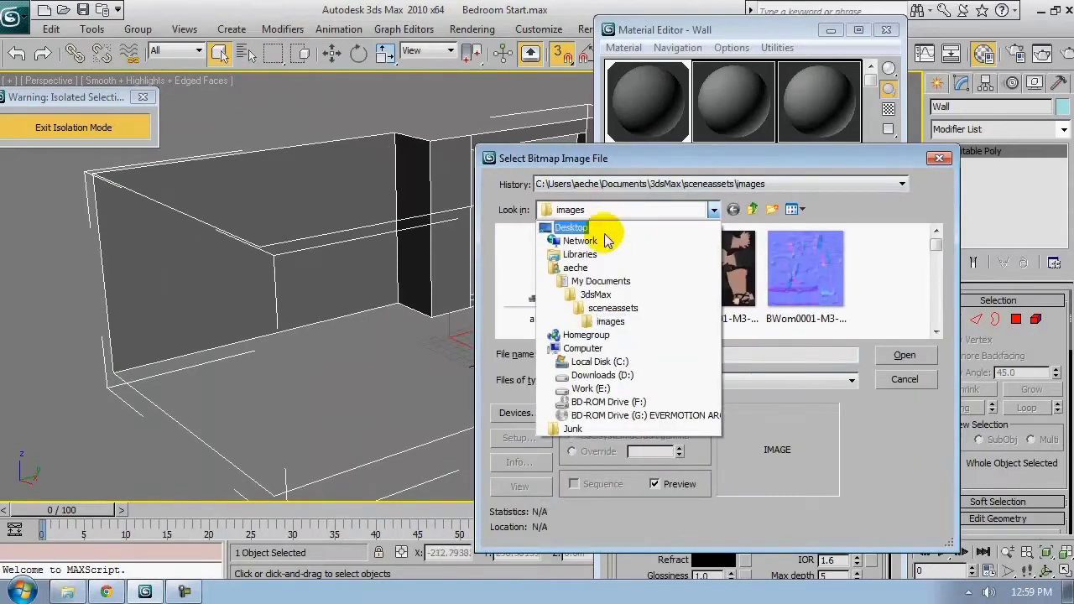
pyautogui.click(610, 388)
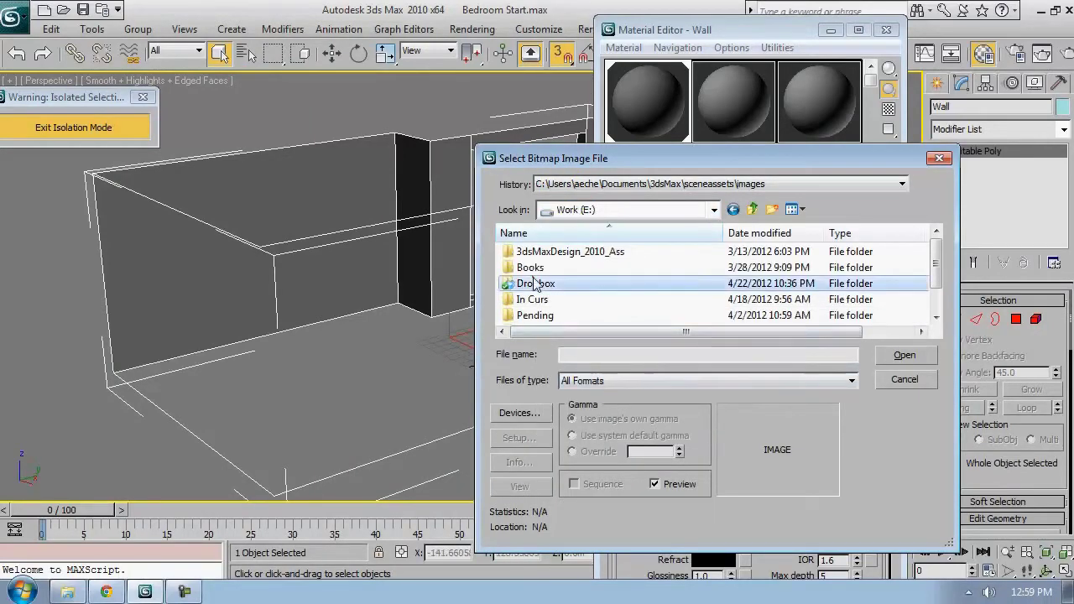
pyautogui.doubleClick(532, 283)
pyautogui.doubleClick(596, 298)
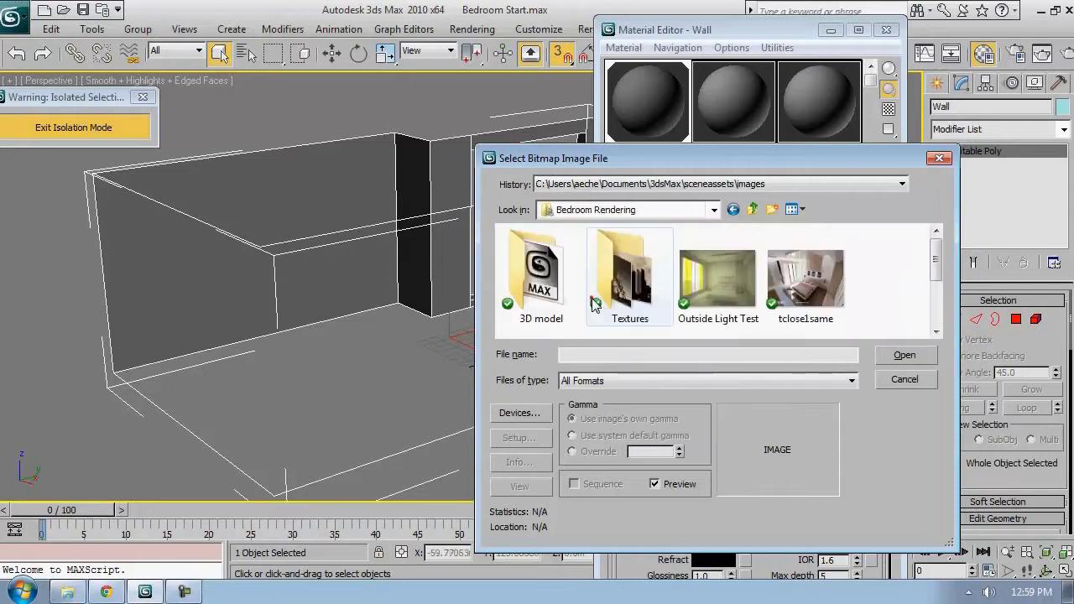
pyautogui.doubleClick(629, 272)
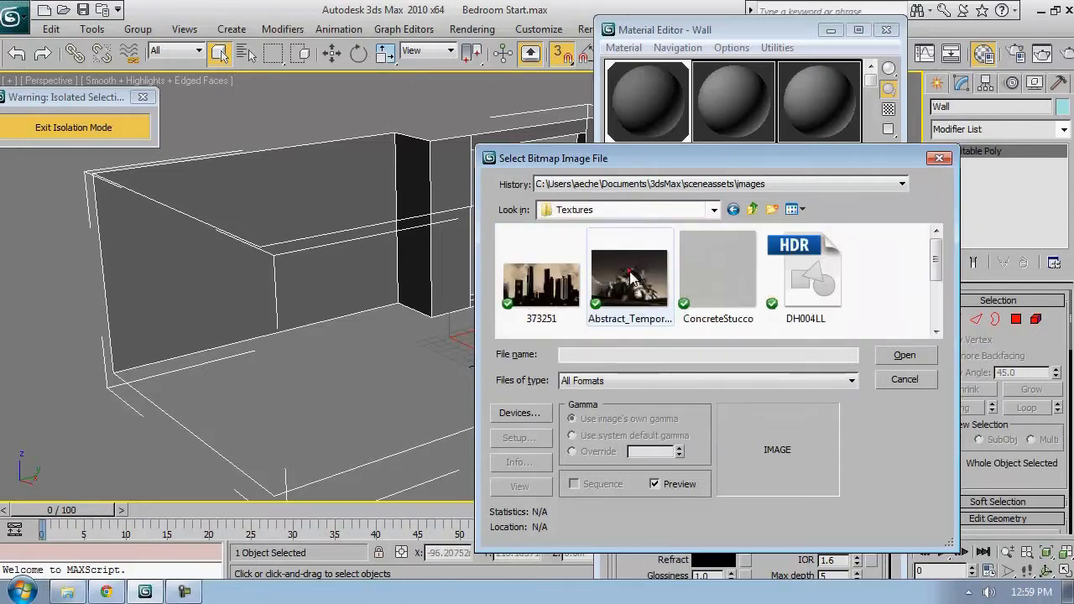
pyautogui.click(702, 265)
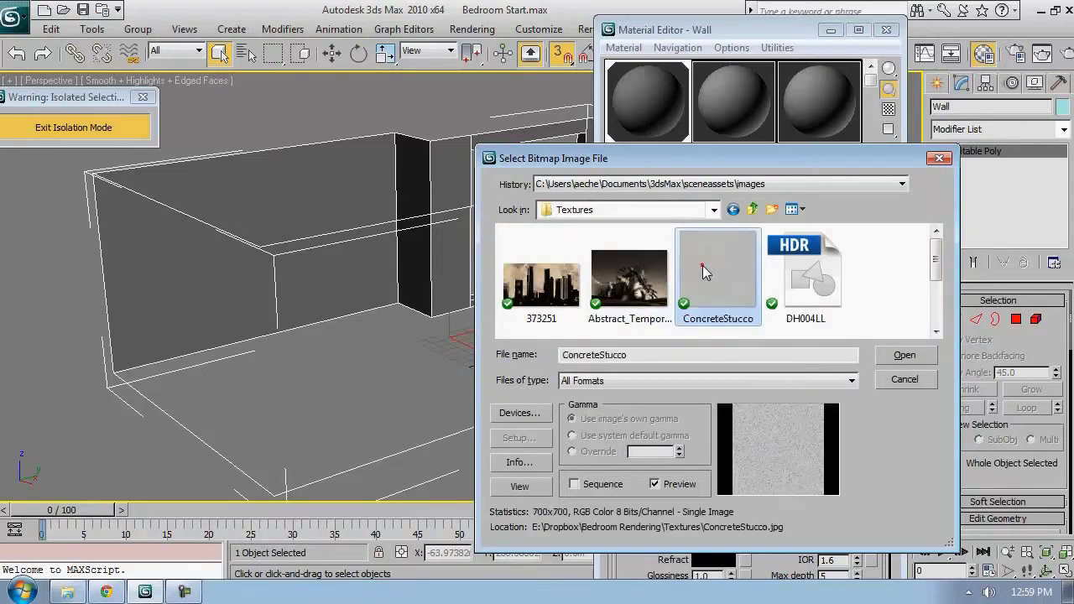
pyautogui.click(911, 352)
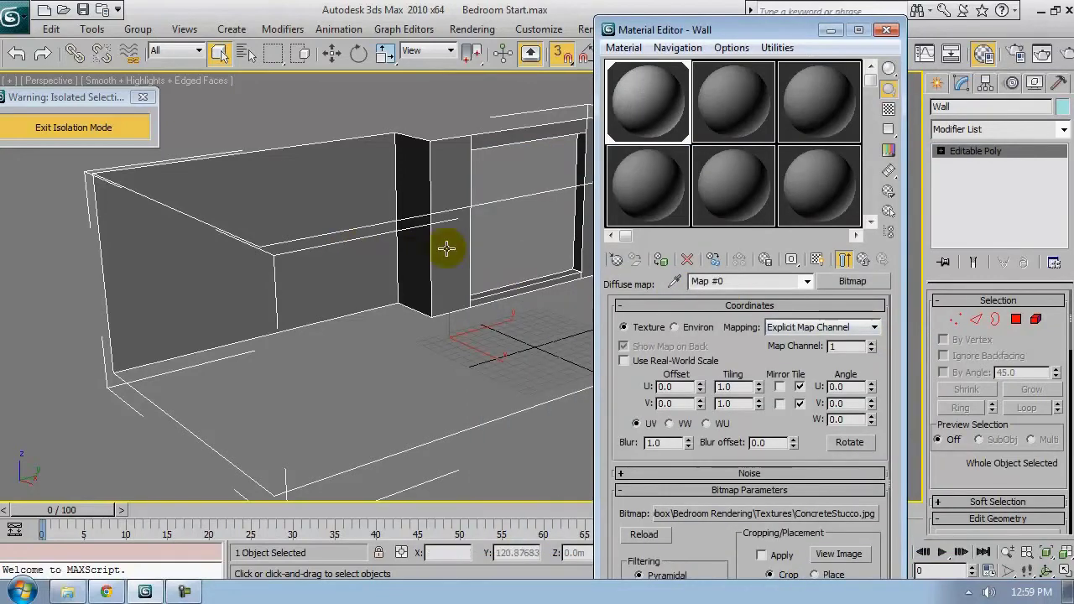
# Turn on viewport display of the ConcreteStucco diffuse map and inspect it on the wall surfaces
pyautogui.moveTo(445, 249); pyautogui.dragTo(426, 246, button='middle')
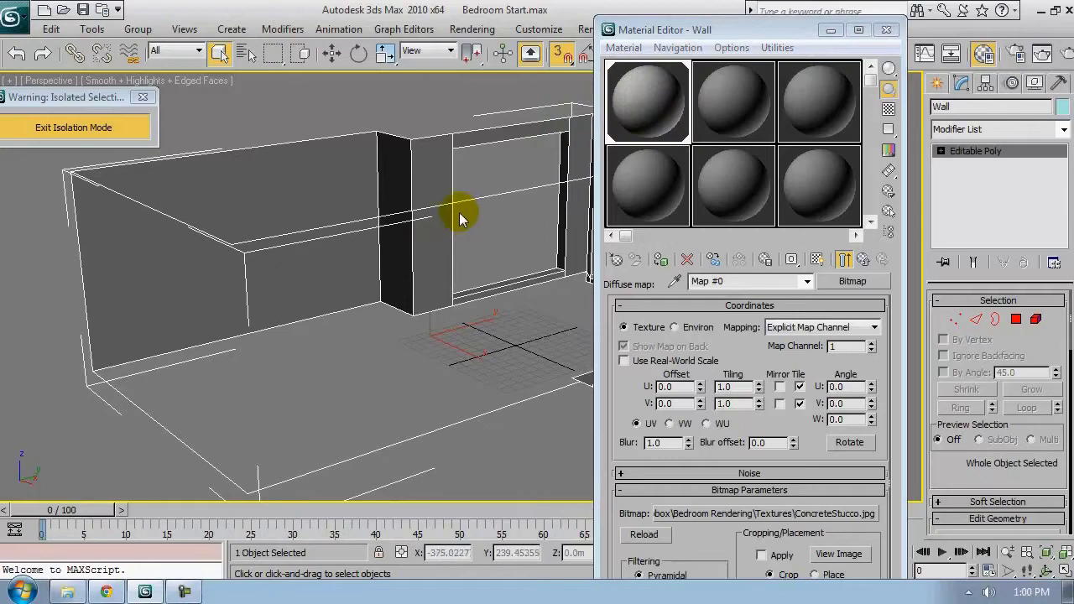
pyautogui.keyDown('alt'); pyautogui.moveTo(459, 218); pyautogui.dragTo(456, 184, button='middle'); pyautogui.keyUp('alt')
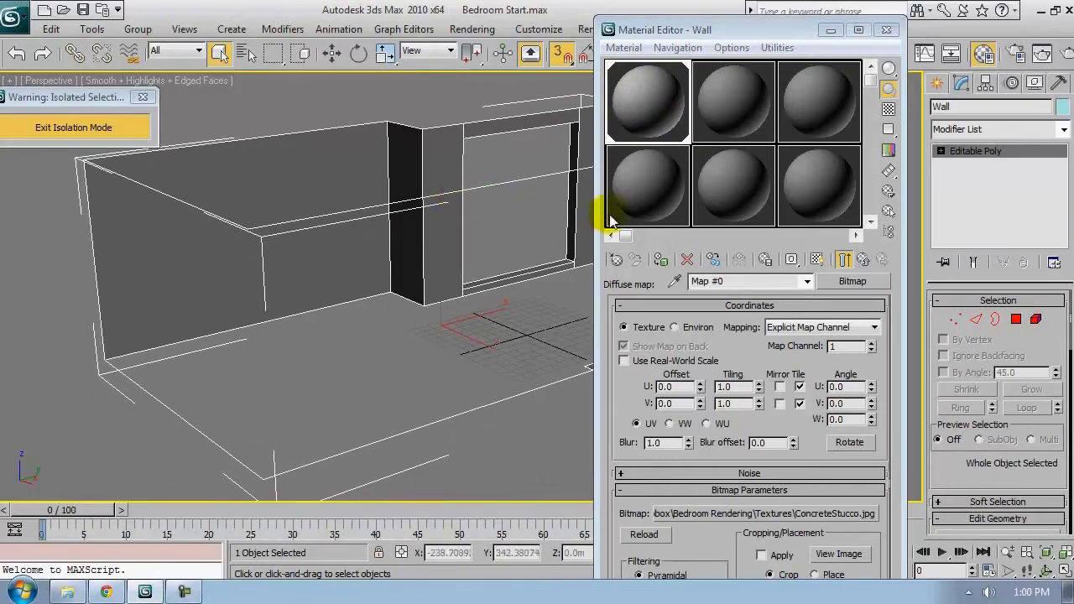
pyautogui.click(818, 262)
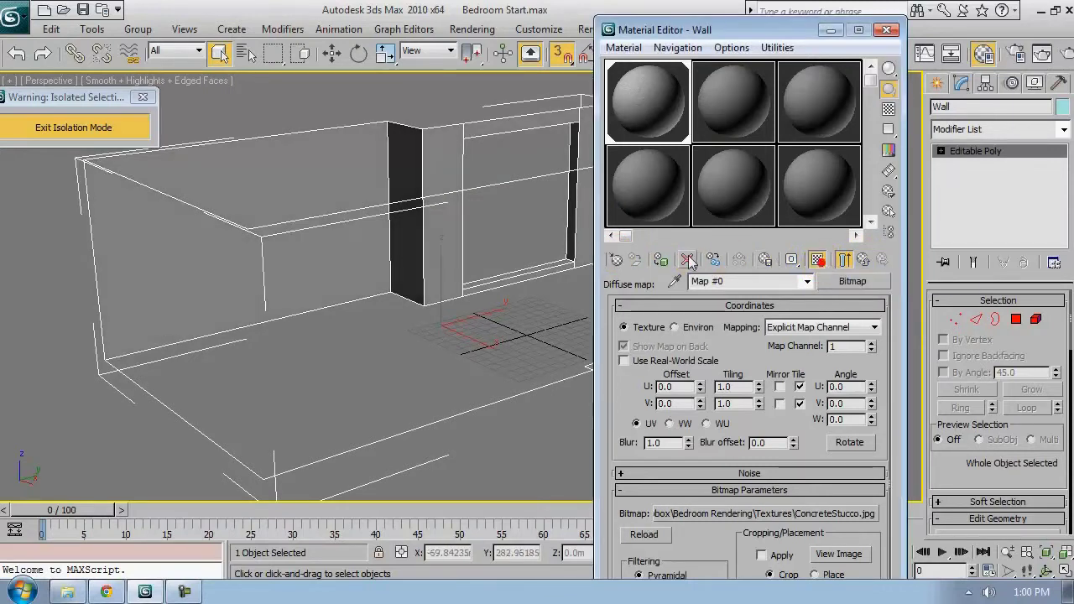
pyautogui.scroll(6, 415, 274)
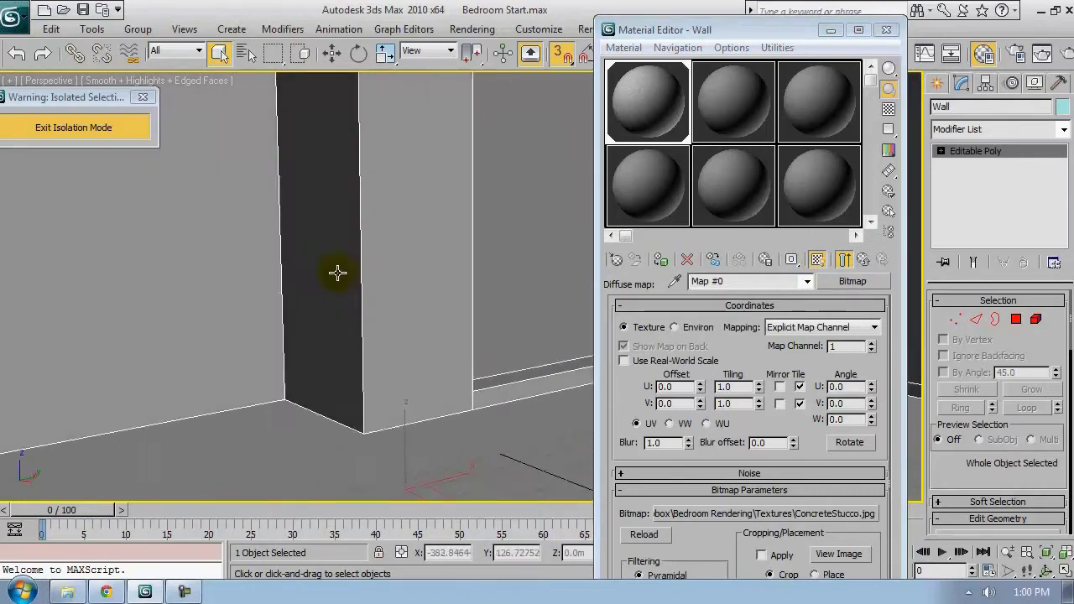
pyautogui.keyDown('alt'); pyautogui.moveTo(337, 272); pyautogui.dragTo(446, 252, button='middle'); pyautogui.keyUp('alt')
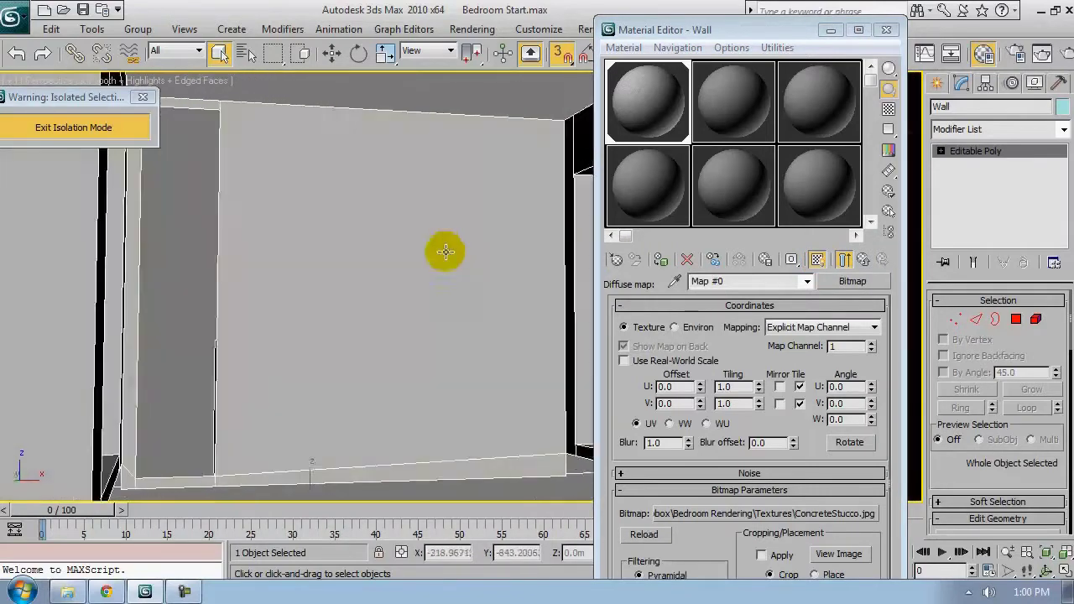
pyautogui.scroll(-10, 353, 259)
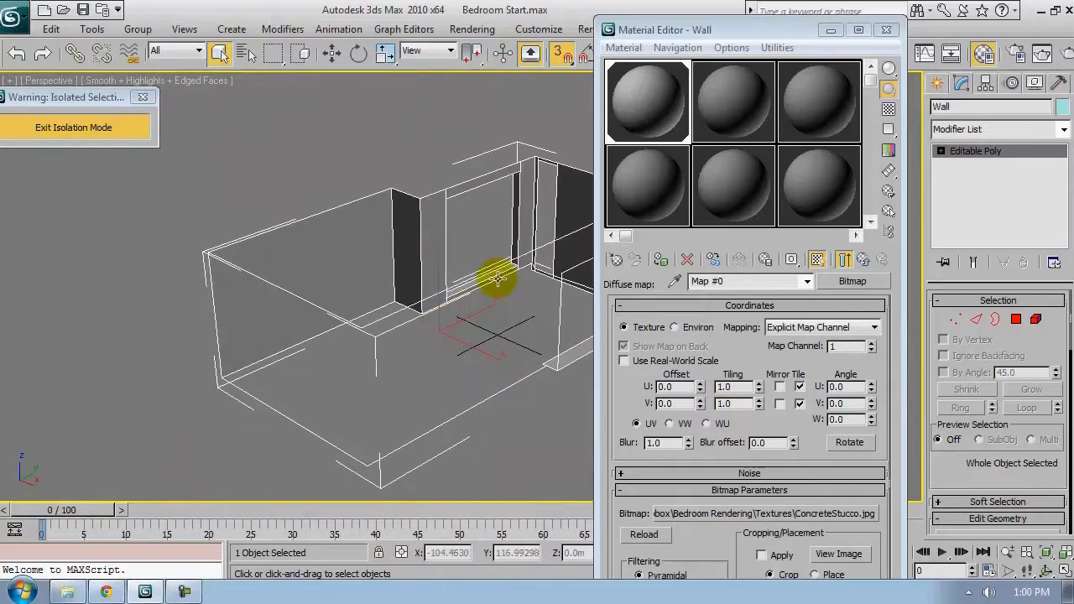
# Minimize the Material Editor and add a UVW Map modifier to the isolated wall
pyautogui.scroll(8, 497, 278)
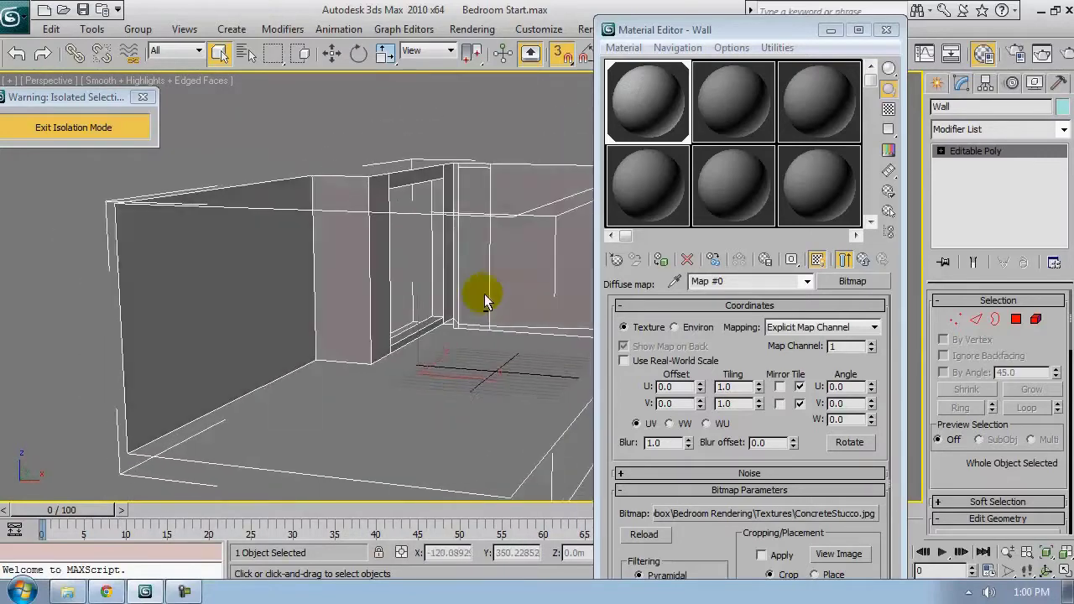
pyautogui.scroll(5, 484, 293)
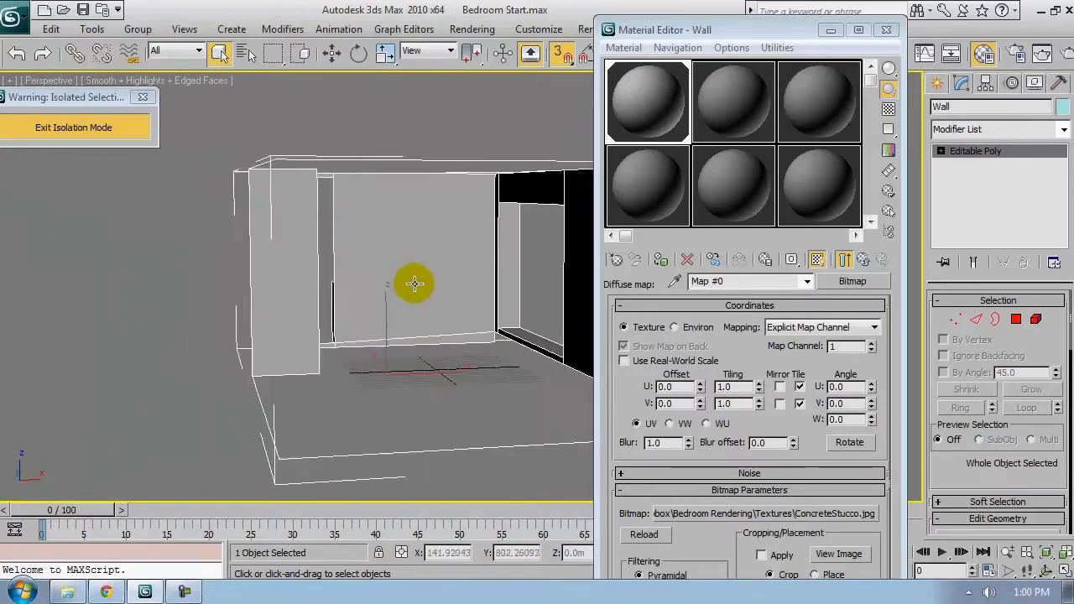
pyautogui.keyDown('alt'); pyautogui.moveTo(414, 284); pyautogui.dragTo(286, 310, button='middle'); pyautogui.keyUp('alt')
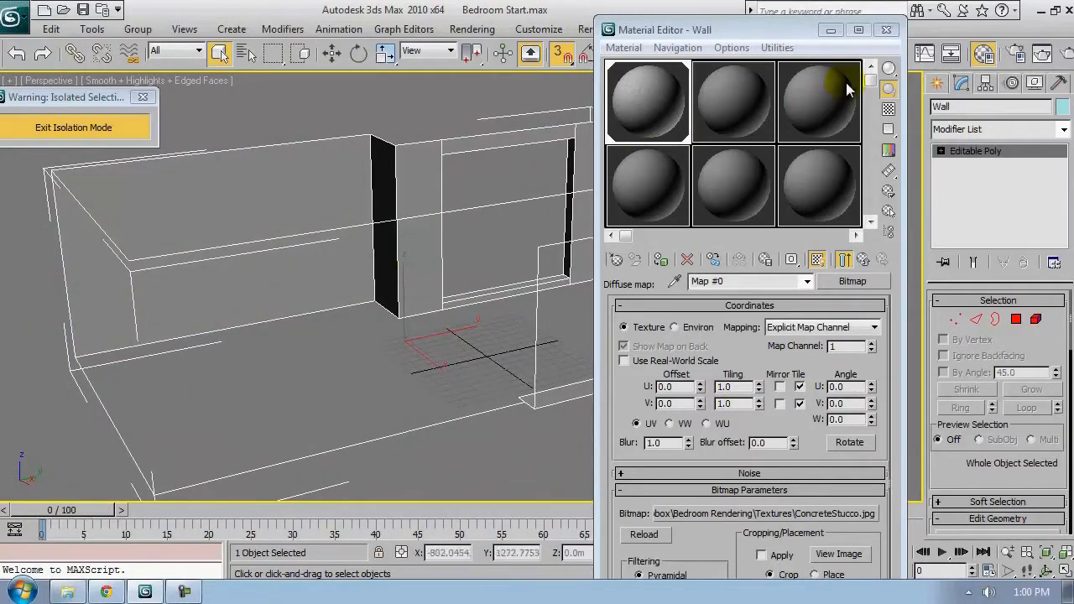
pyautogui.click(831, 31)
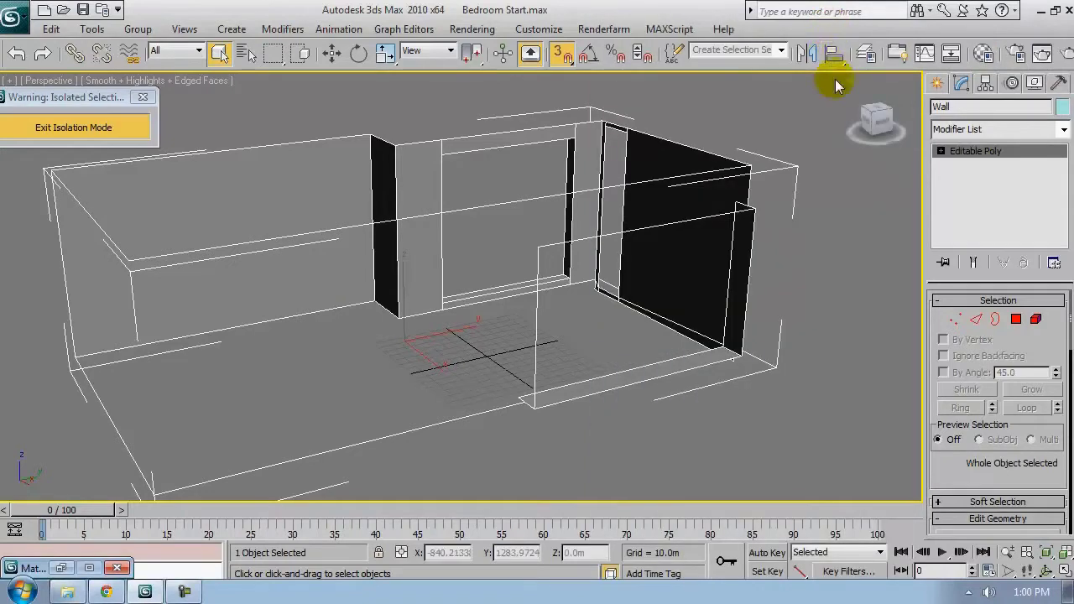
pyautogui.click(1064, 130)
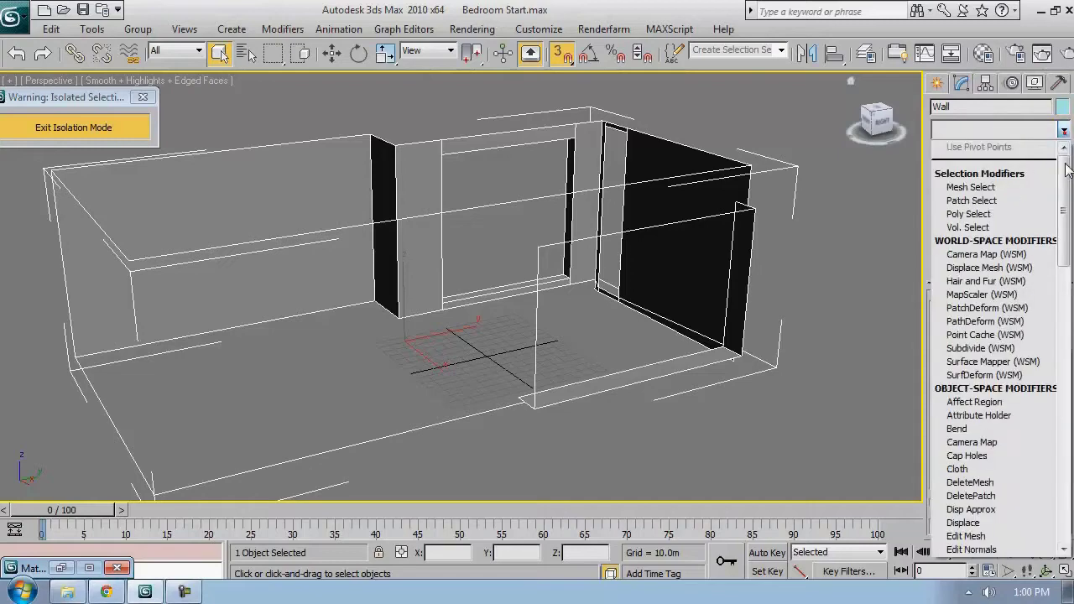
pyautogui.moveTo(1063, 163); pyautogui.dragTo(1063, 463)
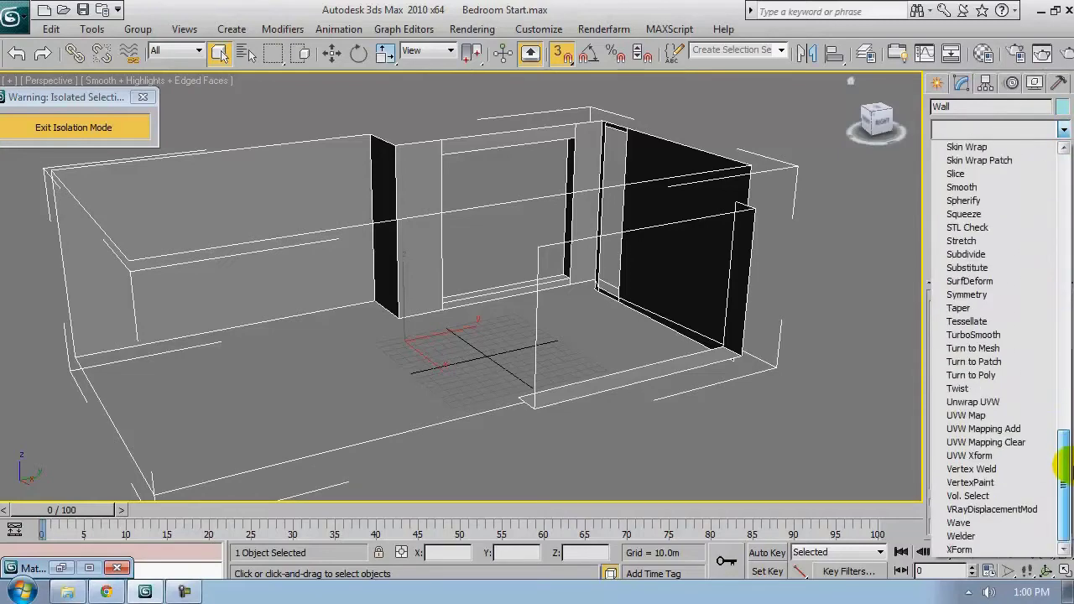
pyautogui.click(1009, 416)
# Change the wall's UVW mapping type to Box so the stucco projects onto every side
pyautogui.keyDown('alt'); pyautogui.moveTo(364, 383); pyautogui.dragTo(436, 362, button='middle'); pyautogui.keyUp('alt')
pyautogui.scroll(3, 375, 177)
pyautogui.keyDown('alt'); pyautogui.moveTo(221, 139); pyautogui.dragTo(345, 332, button='middle'); pyautogui.keyUp('alt')
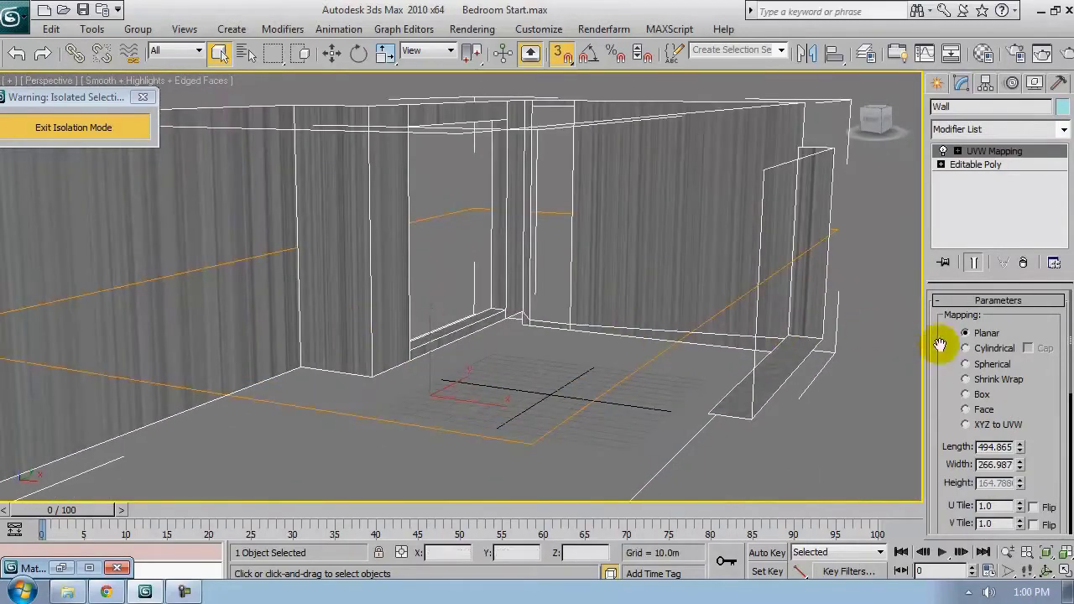
pyautogui.click(965, 394)
pyautogui.keyDown('alt'); pyautogui.moveTo(571, 360); pyautogui.dragTo(539, 363, button='middle'); pyautogui.keyUp('alt')
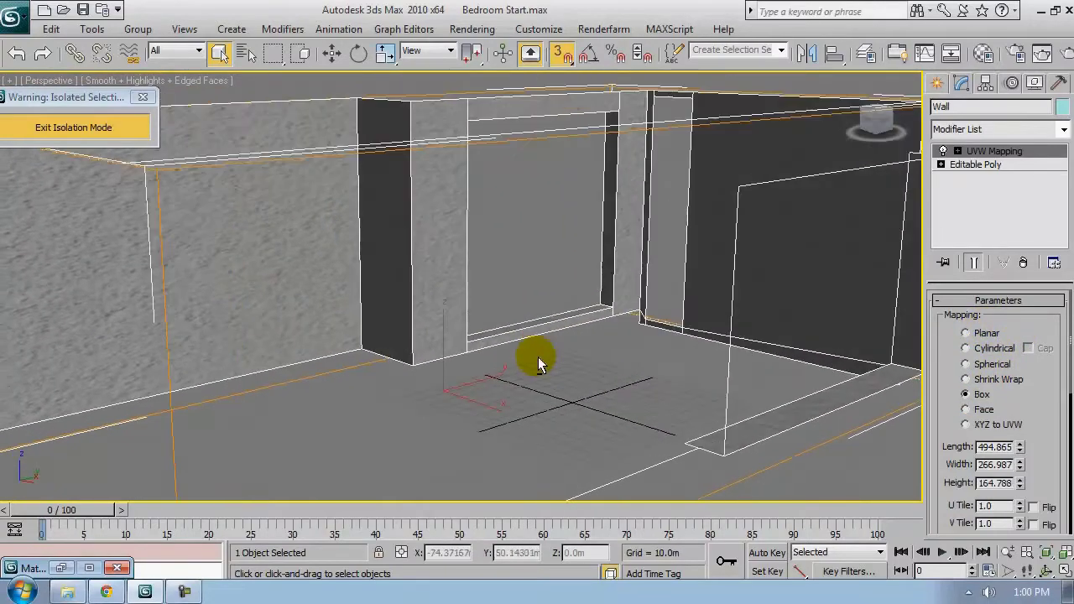
# Examine how the box-mapped stucco and its mapping gizmo fit around the room's walls
pyautogui.scroll(-3, 613, 274)
pyautogui.keyDown('alt'); pyautogui.moveTo(561, 237); pyautogui.dragTo(394, 232, button='middle'); pyautogui.keyUp('alt')
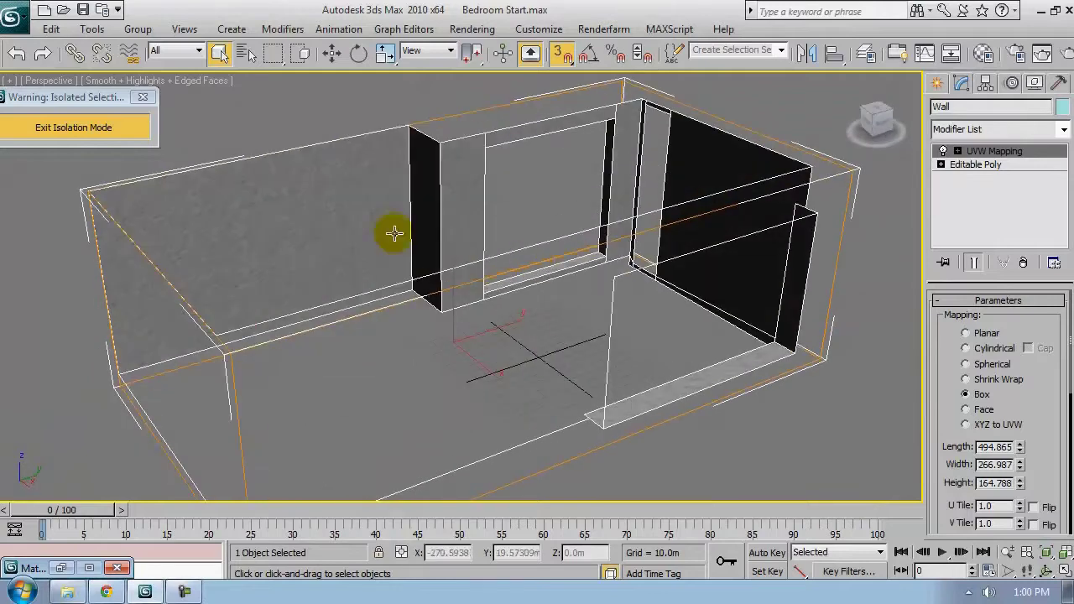
pyautogui.scroll(-4, 95, 189)
pyautogui.keyDown('alt'); pyautogui.moveTo(228, 232); pyautogui.dragTo(338, 277, button='middle'); pyautogui.keyUp('alt')
pyautogui.scroll(2, 338, 278)
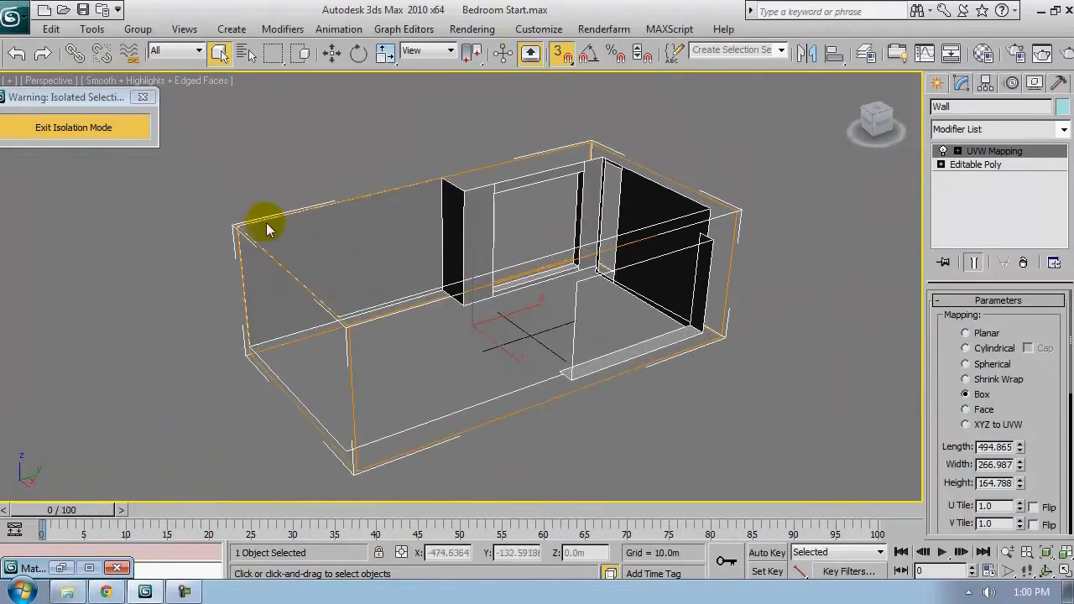
pyautogui.keyDown('alt'); pyautogui.moveTo(372, 349); pyautogui.dragTo(428, 329, button='middle'); pyautogui.keyUp('alt')
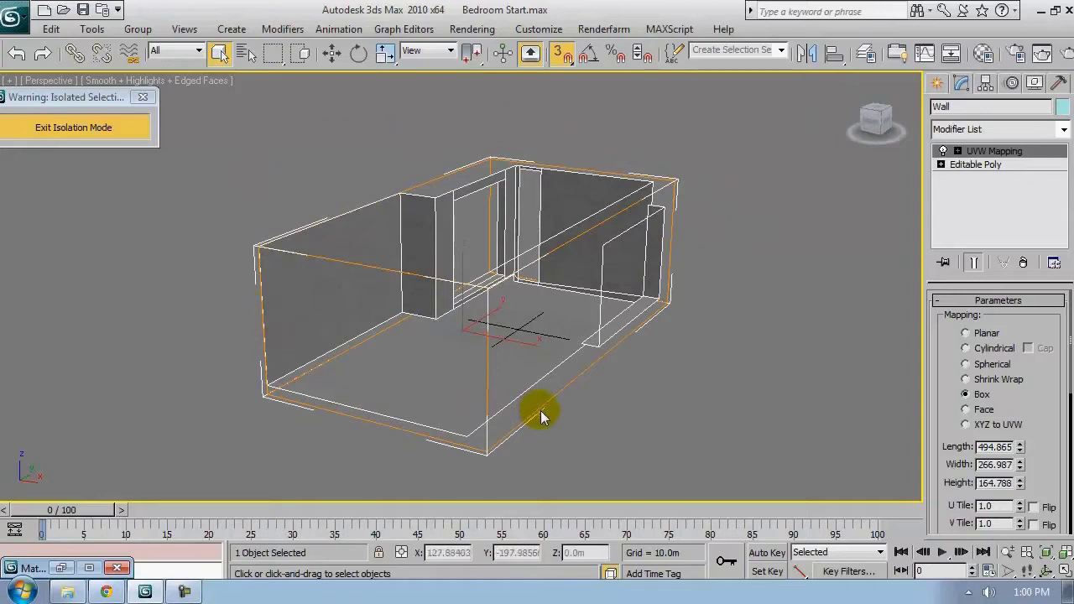
pyautogui.keyDown('alt'); pyautogui.moveTo(539, 410); pyautogui.dragTo(562, 411, button='middle'); pyautogui.keyUp('alt')
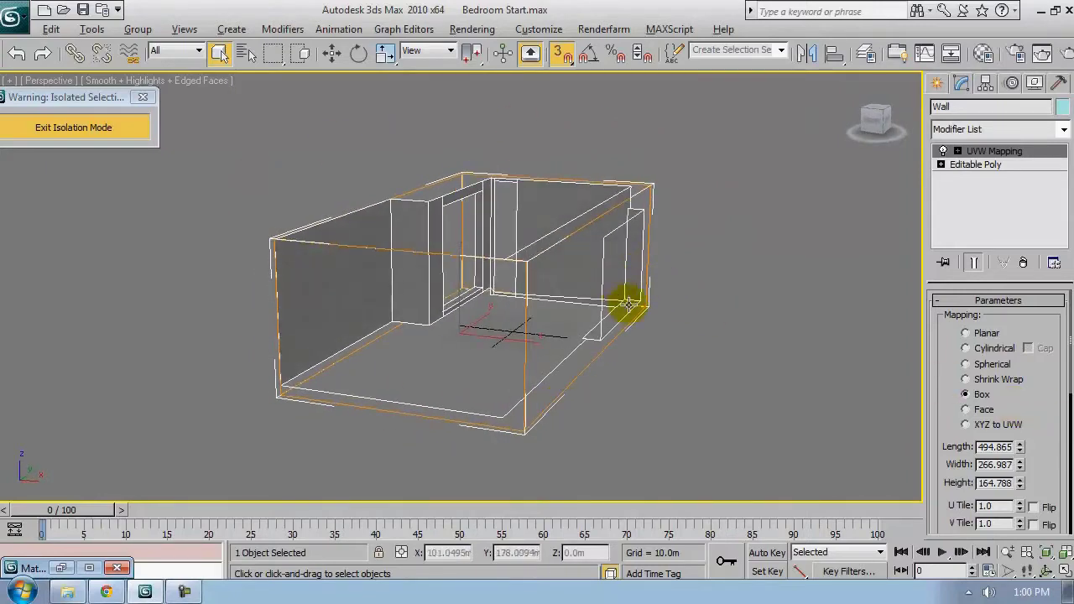
pyautogui.keyDown('alt'); pyautogui.moveTo(628, 302); pyautogui.dragTo(591, 302, button='middle'); pyautogui.keyUp('alt')
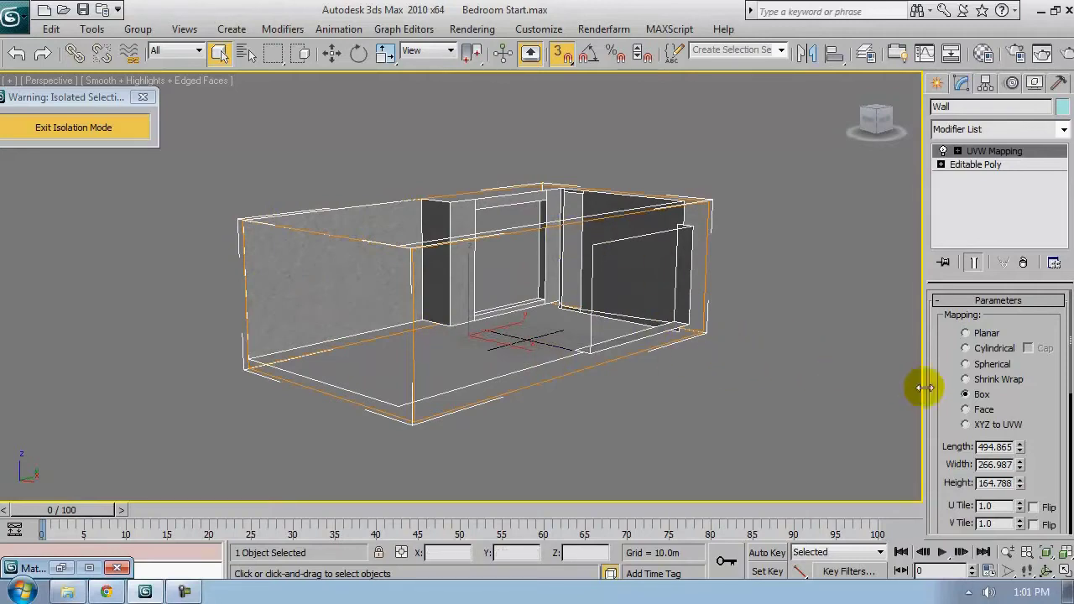
# Apply Bitmap Fit to the UVW Mapping using the ConcreteStucco image from the Textures folder
pyautogui.moveTo(941, 418); pyautogui.dragTo(958, 155)
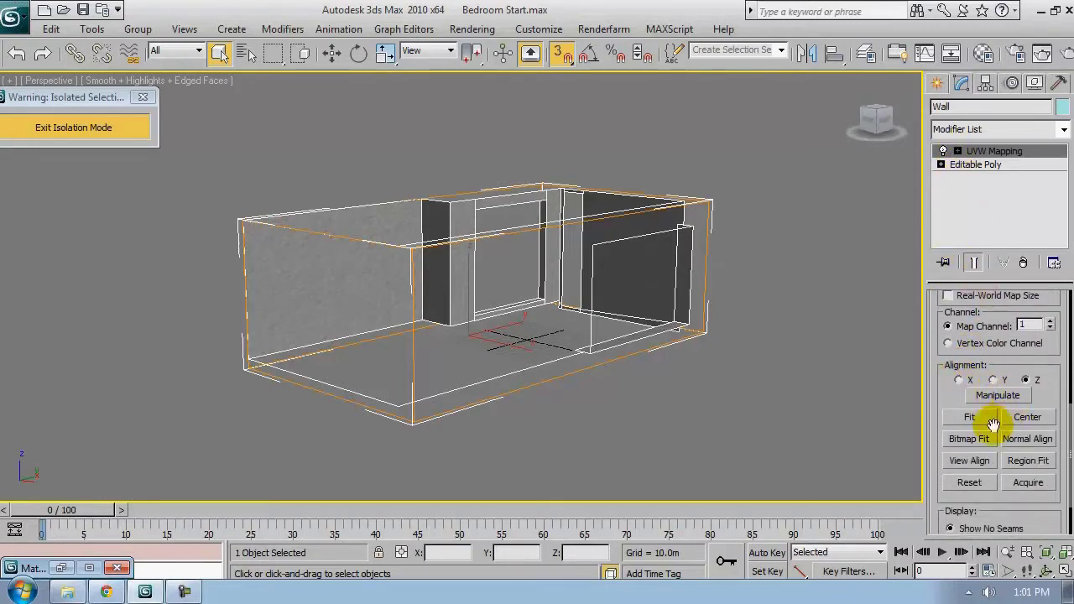
pyautogui.click(969, 439)
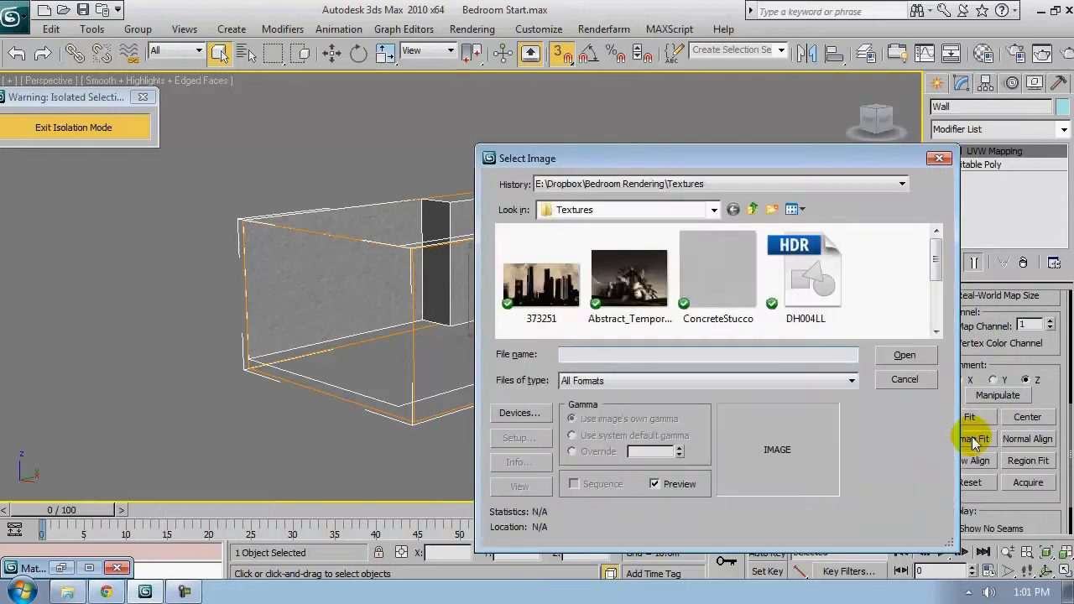
pyautogui.moveTo(827, 155); pyautogui.dragTo(658, 83)
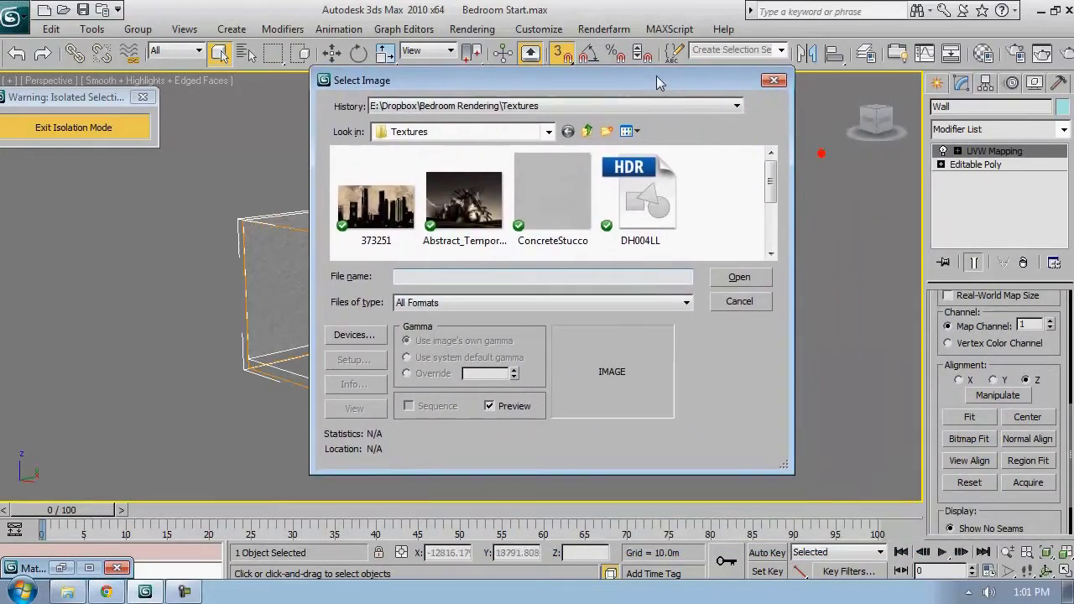
pyautogui.click(569, 186)
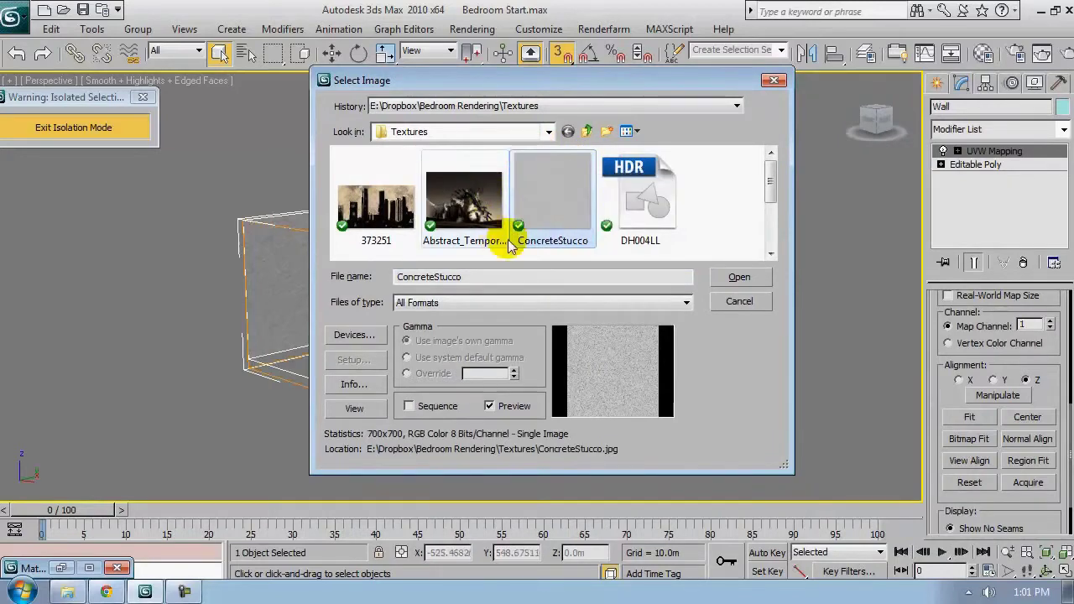
pyautogui.click(738, 277)
# Examine the bitmap-fitted gizmo's size relative to the room and the stucco scale on the walls
pyautogui.scroll(3, 671, 293)
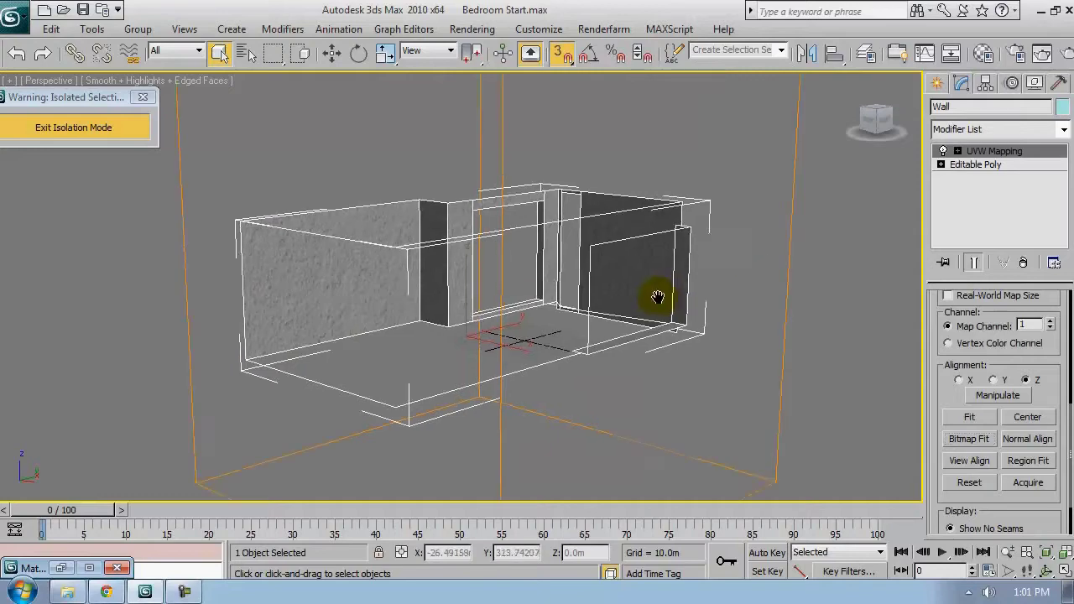
pyautogui.moveTo(652, 297); pyautogui.dragTo(633, 312, button='middle')
pyautogui.scroll(-5, 633, 311)
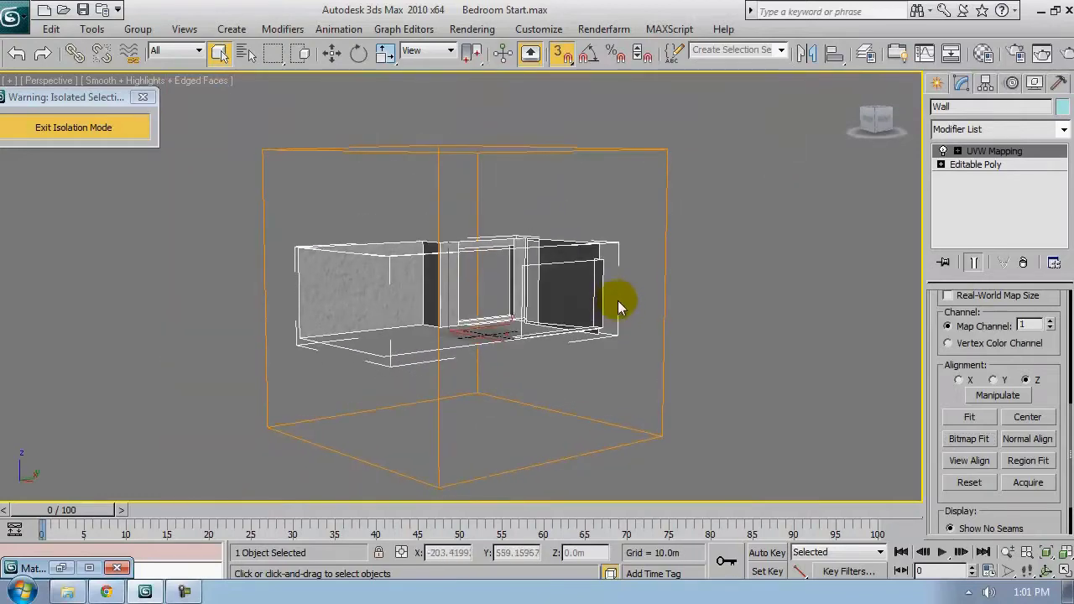
pyautogui.keyDown('alt'); pyautogui.moveTo(365, 312); pyautogui.dragTo(412, 363, button='middle'); pyautogui.keyUp('alt')
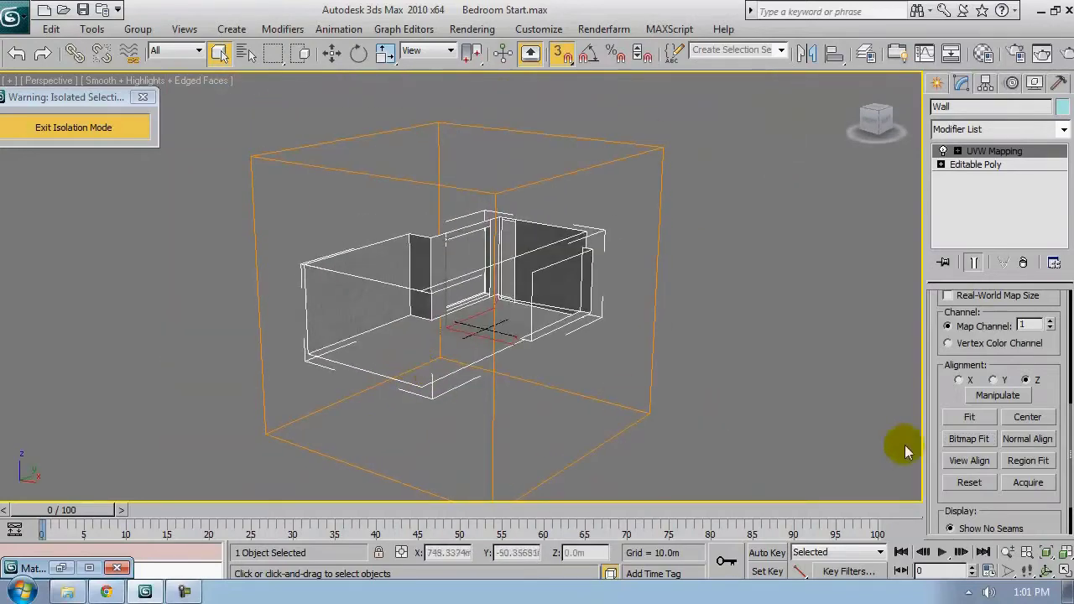
pyautogui.moveTo(679, 296)
pyautogui.keyDown('alt'); pyautogui.mouseDown(button='middle')
pyautogui.moveTo(676, 311)
pyautogui.moveTo(618, 311)
pyautogui.moveTo(686, 304)
pyautogui.mouseUp(button='middle'); pyautogui.keyUp('alt')
pyautogui.scroll(3, 626, 308)
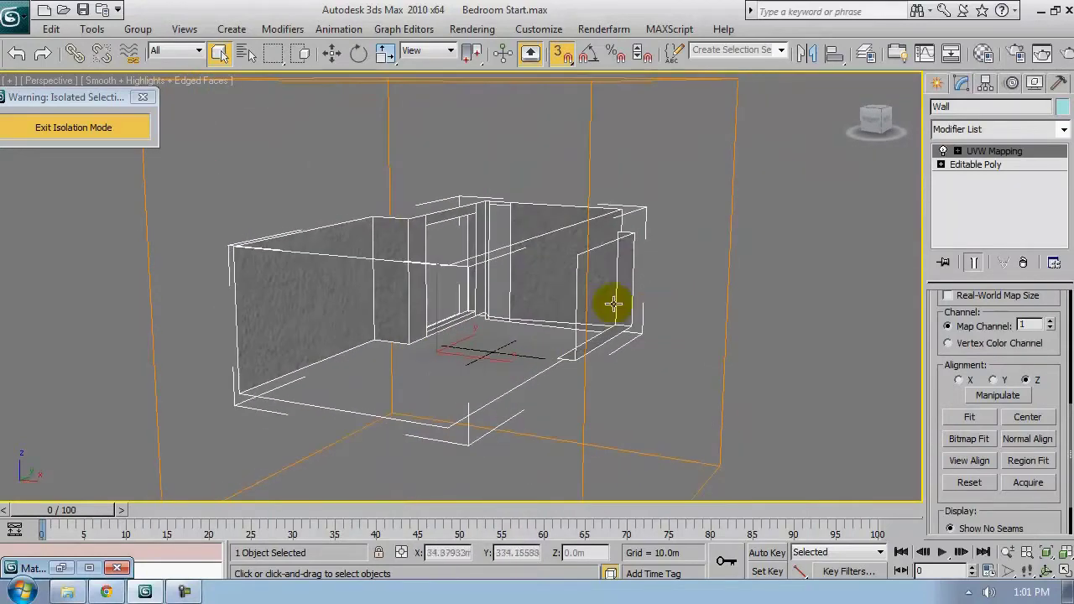
pyautogui.scroll(-3, 516, 229)
pyautogui.keyDown('alt'); pyautogui.moveTo(344, 156); pyautogui.dragTo(336, 145, button='middle'); pyautogui.keyUp('alt')
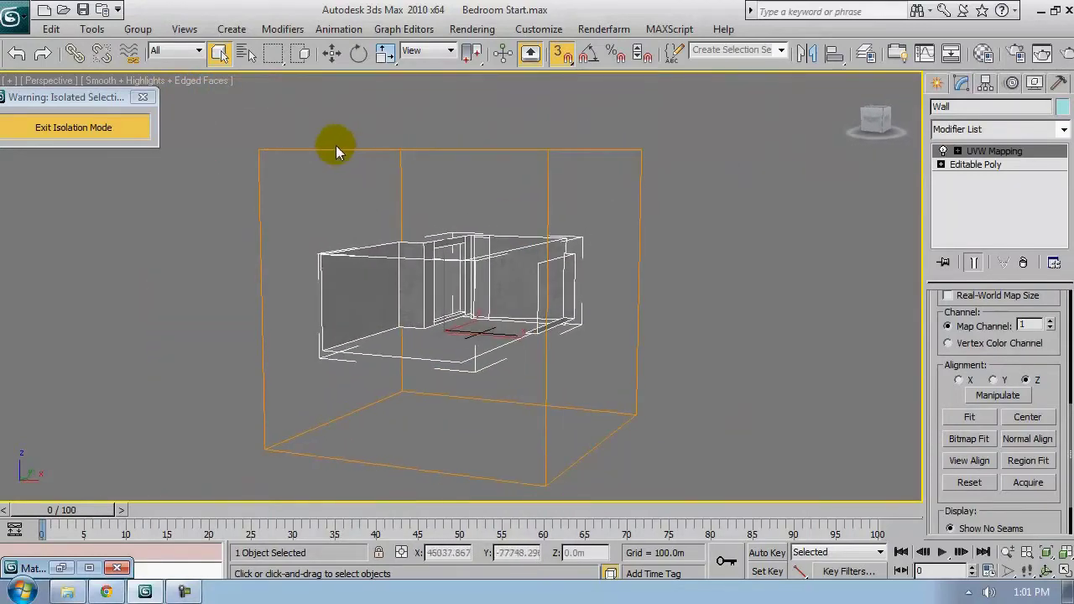
pyautogui.keyDown('alt'); pyautogui.moveTo(637, 170); pyautogui.dragTo(598, 217, button='middle'); pyautogui.keyUp('alt')
pyautogui.scroll(2, 558, 258)
pyautogui.keyDown('alt'); pyautogui.moveTo(556, 277); pyautogui.dragTo(559, 249, button='middle'); pyautogui.keyUp('alt')
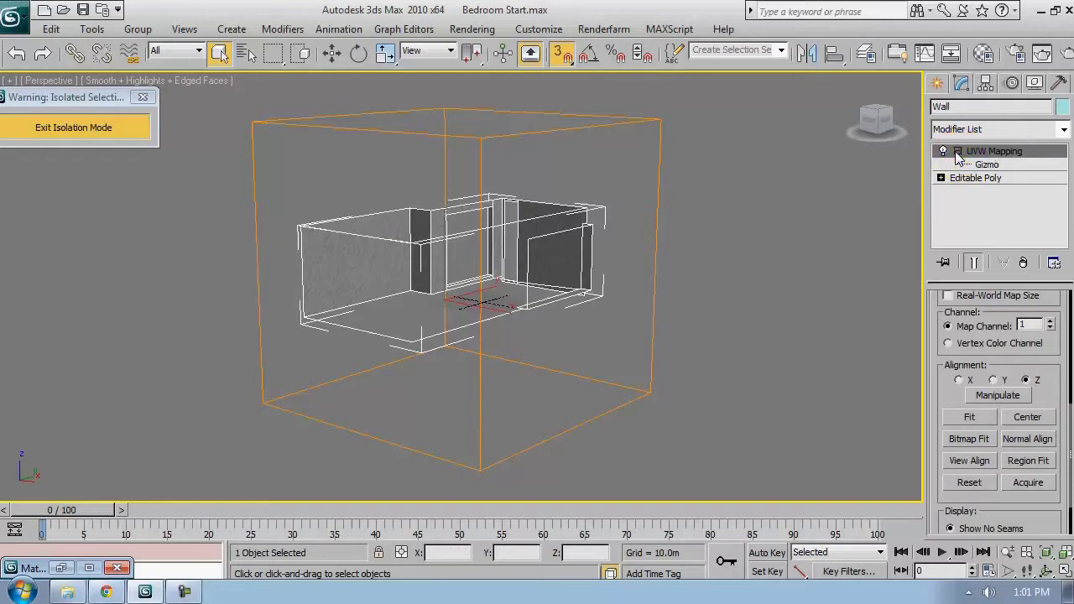
# Turn off snapping and uniformly scale the wall's UVW Mapping gizmo to 25 percent
pyautogui.click(986, 165)
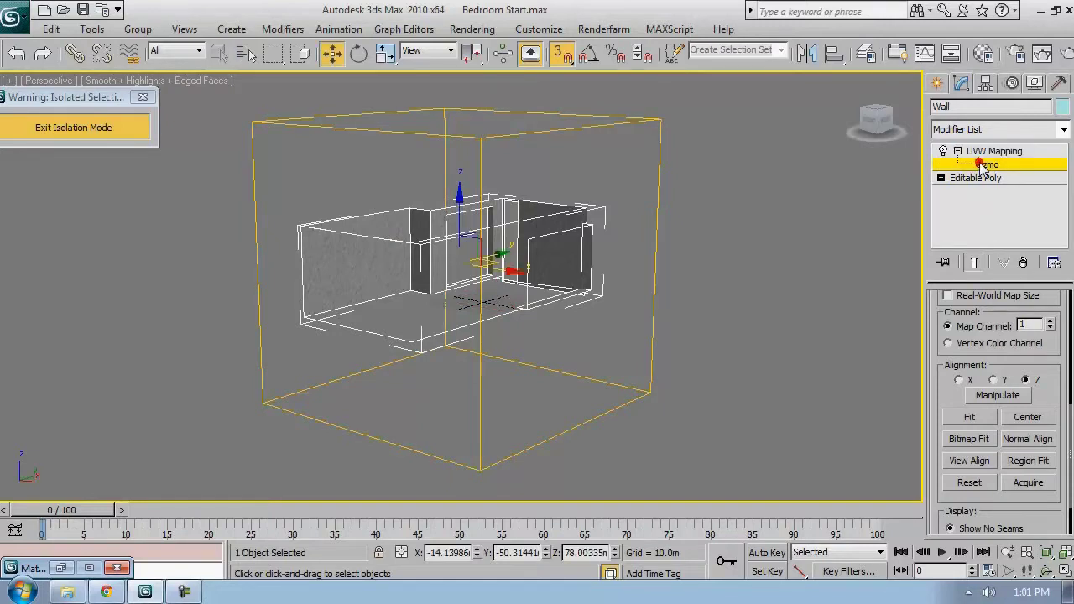
pyautogui.keyDown('alt'); pyautogui.moveTo(648, 224); pyautogui.dragTo(633, 238, button='middle'); pyautogui.keyUp('alt')
pyautogui.hotkey('ctrl', 's')
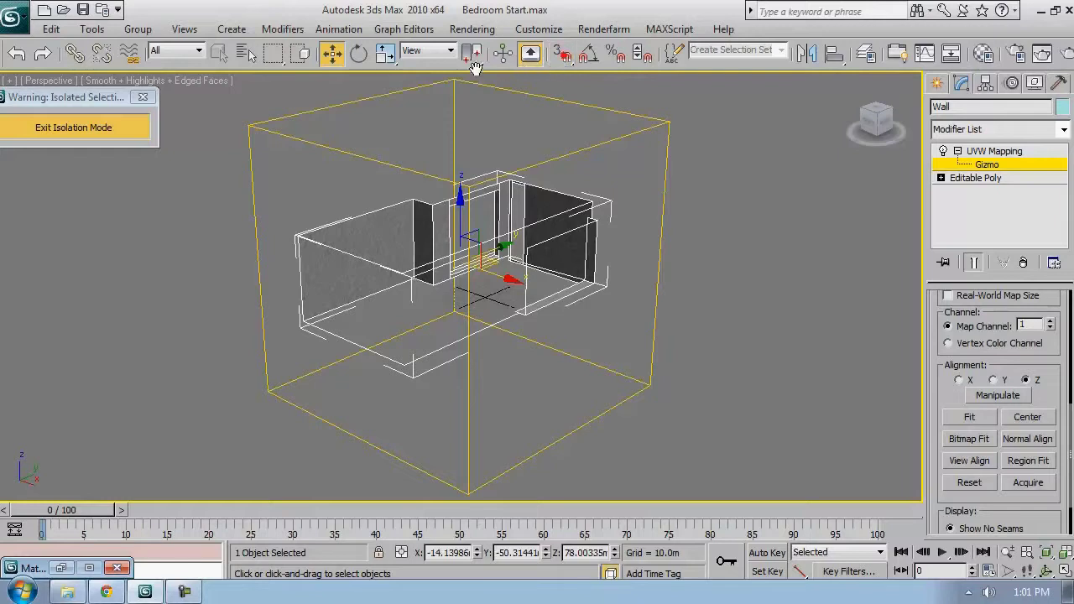
pyautogui.click(384, 55)
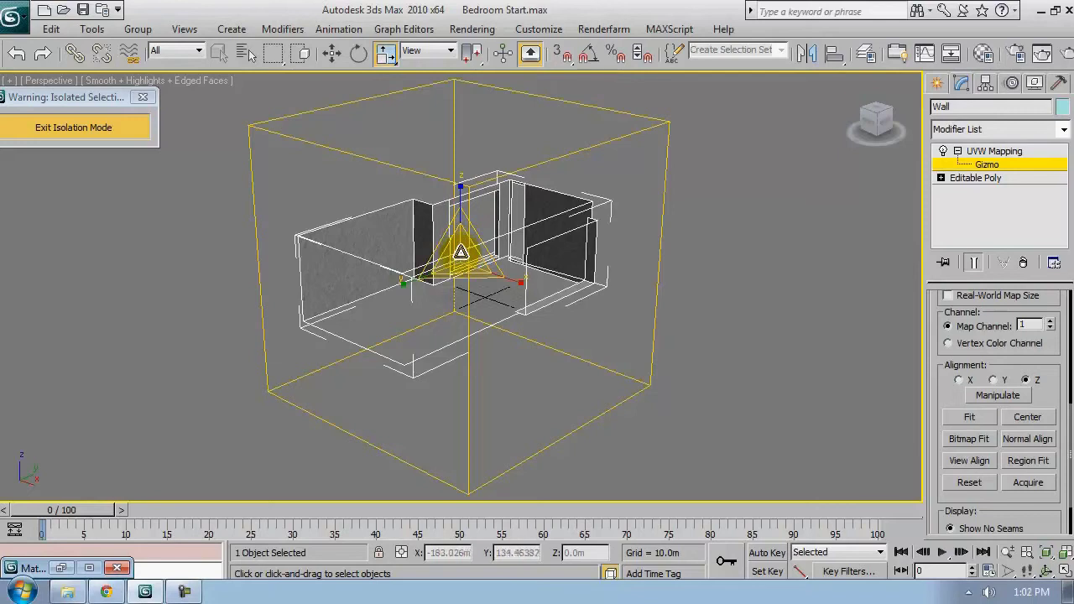
pyautogui.moveTo(461, 251); pyautogui.dragTo(523, 510)
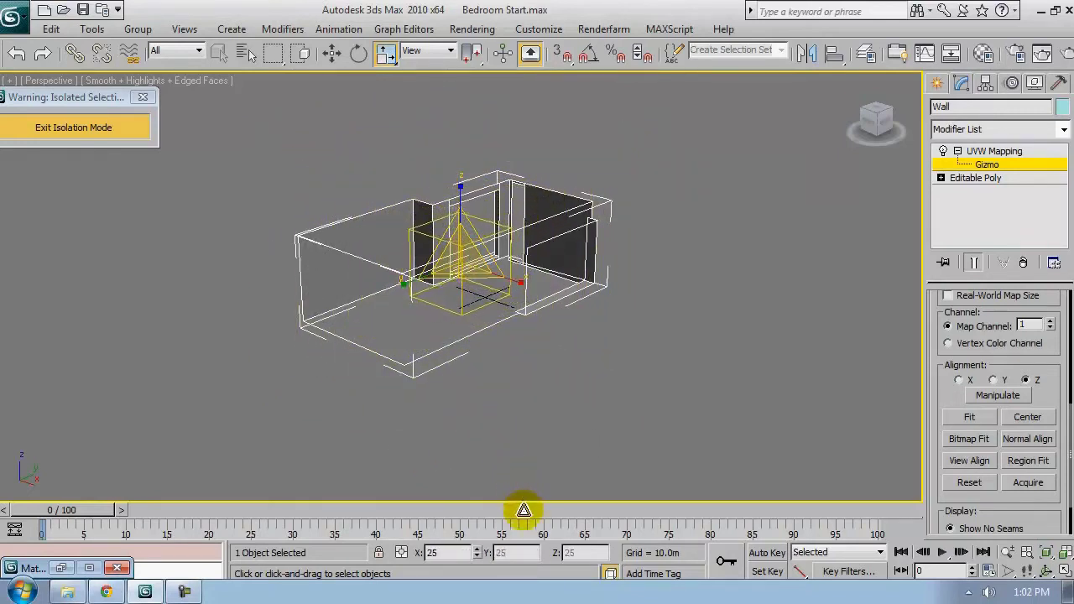
# Uniformly scale the UVW Mapping gizmo down further, leave gizmo editing, and check the stucco grain on the walls
pyautogui.scroll(10, 431, 204)
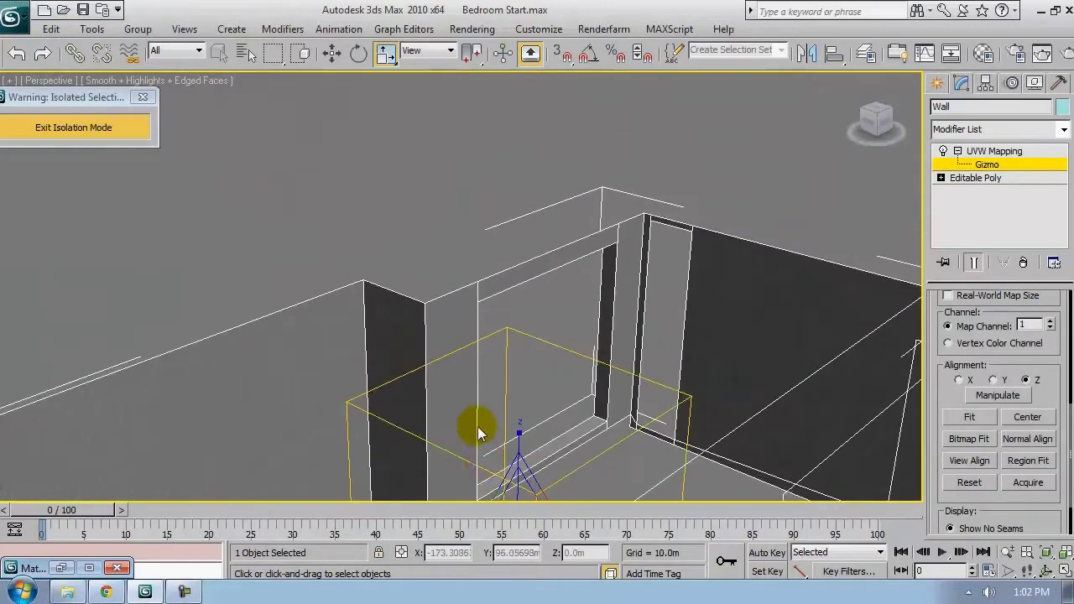
pyautogui.keyDown('alt'); pyautogui.moveTo(516, 500); pyautogui.dragTo(573, 240, button='middle'); pyautogui.keyUp('alt')
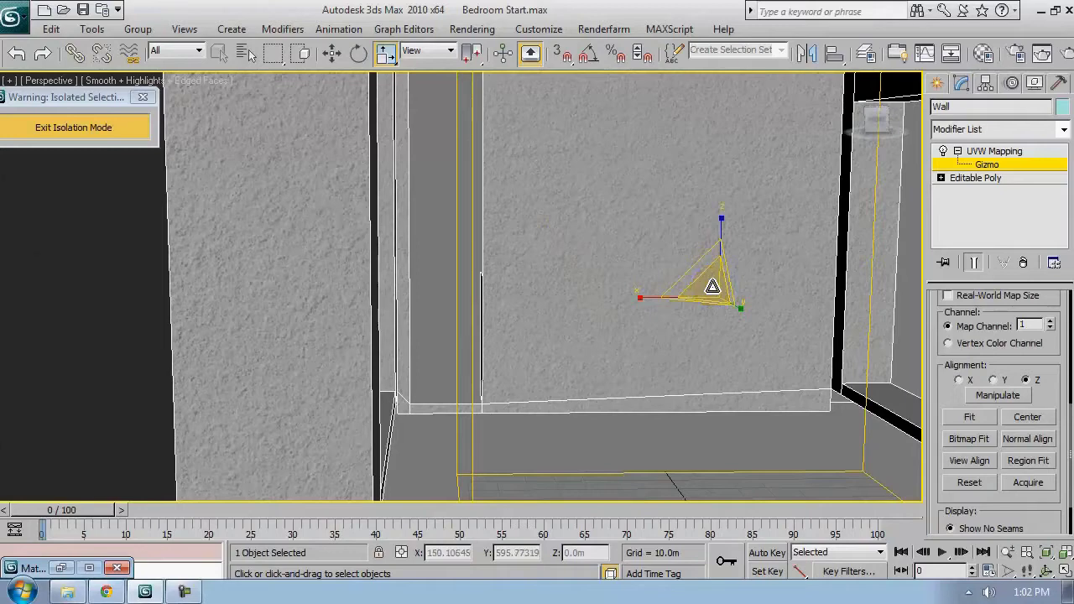
pyautogui.moveTo(711, 287); pyautogui.dragTo(723, 477)
pyautogui.keyDown('alt'); pyautogui.moveTo(723, 476); pyautogui.dragTo(802, 376, button='middle'); pyautogui.keyUp('alt')
pyautogui.scroll(3, 416, 247)
pyautogui.keyDown('alt'); pyautogui.moveTo(417, 246); pyautogui.dragTo(549, 223, button='middle'); pyautogui.keyUp('alt')
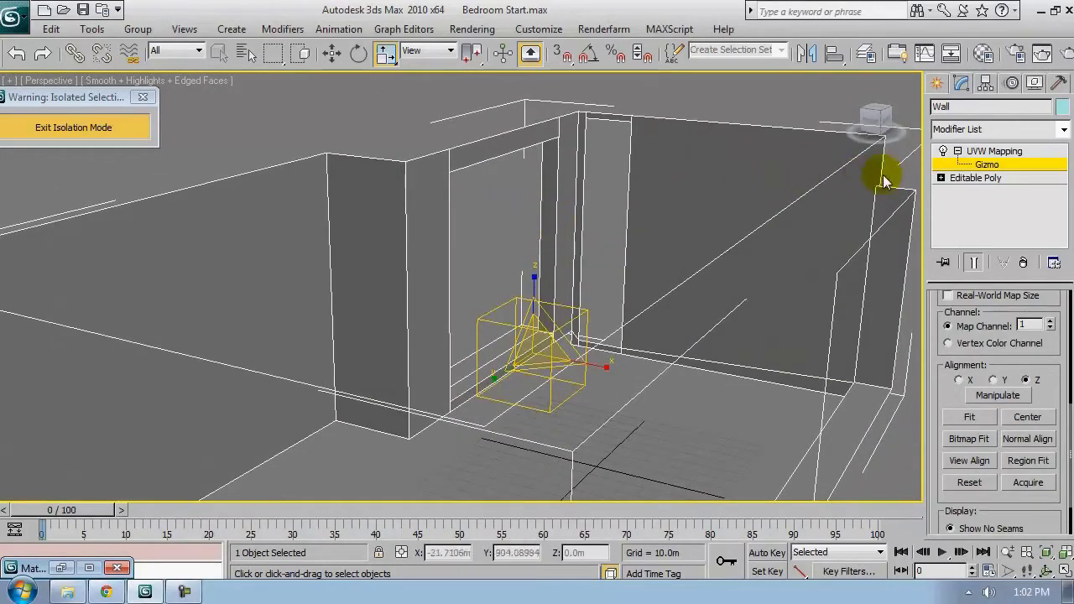
pyautogui.click(1000, 166)
pyautogui.scroll(-8, 555, 250)
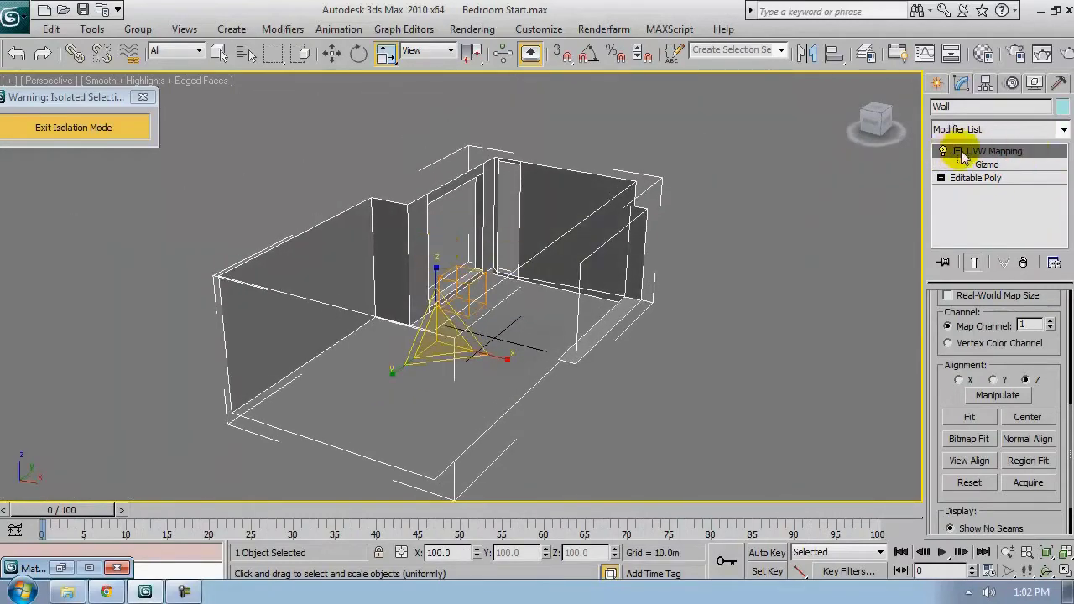
pyautogui.scroll(8, 501, 317)
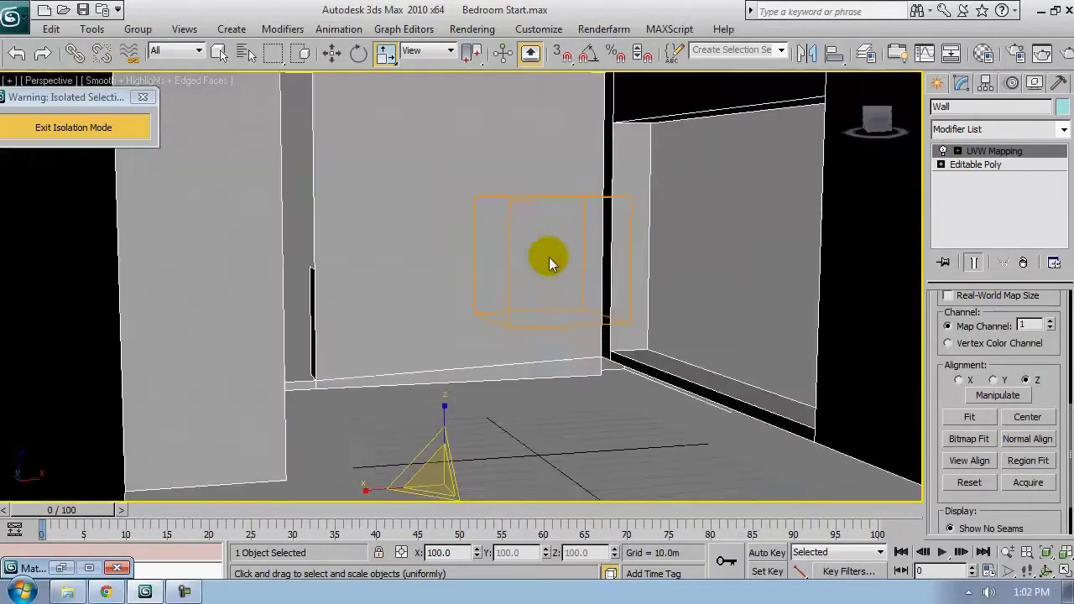
pyautogui.keyDown('alt'); pyautogui.moveTo(548, 256); pyautogui.dragTo(669, 173, button='middle'); pyautogui.keyUp('alt')
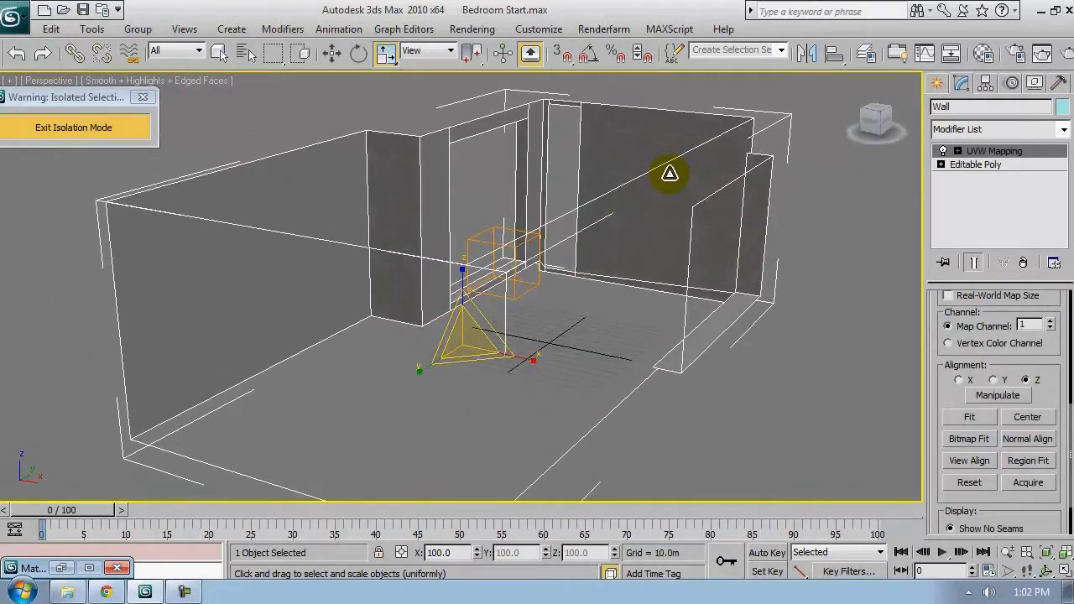
# Reopen the Material Editor, return from the bitmap to the Wall material's top level, and expand its Maps section
pyautogui.click(983, 54)
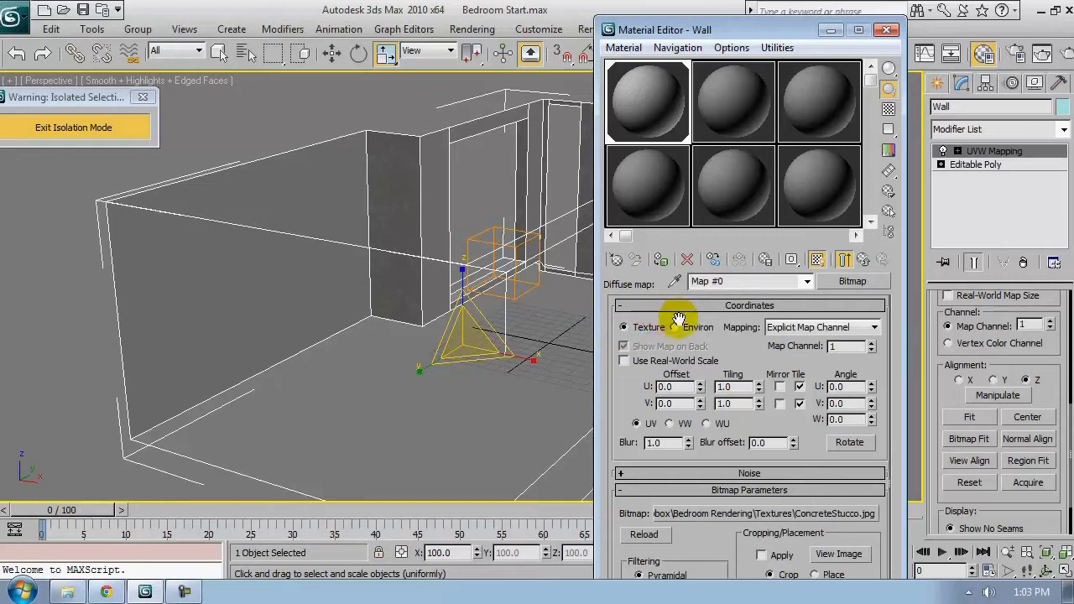
pyautogui.click(807, 284)
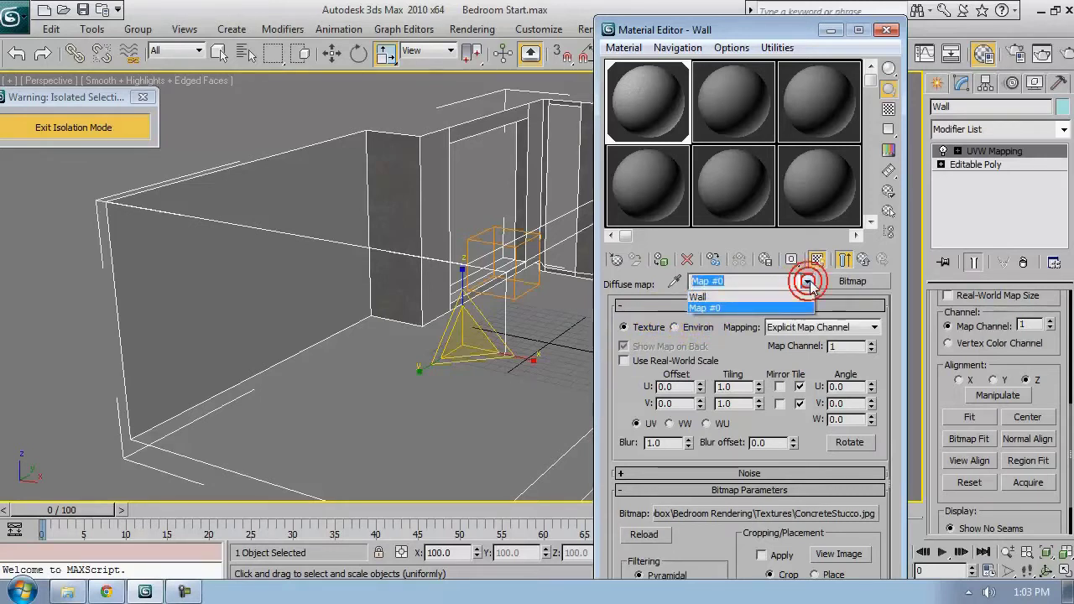
pyautogui.click(784, 298)
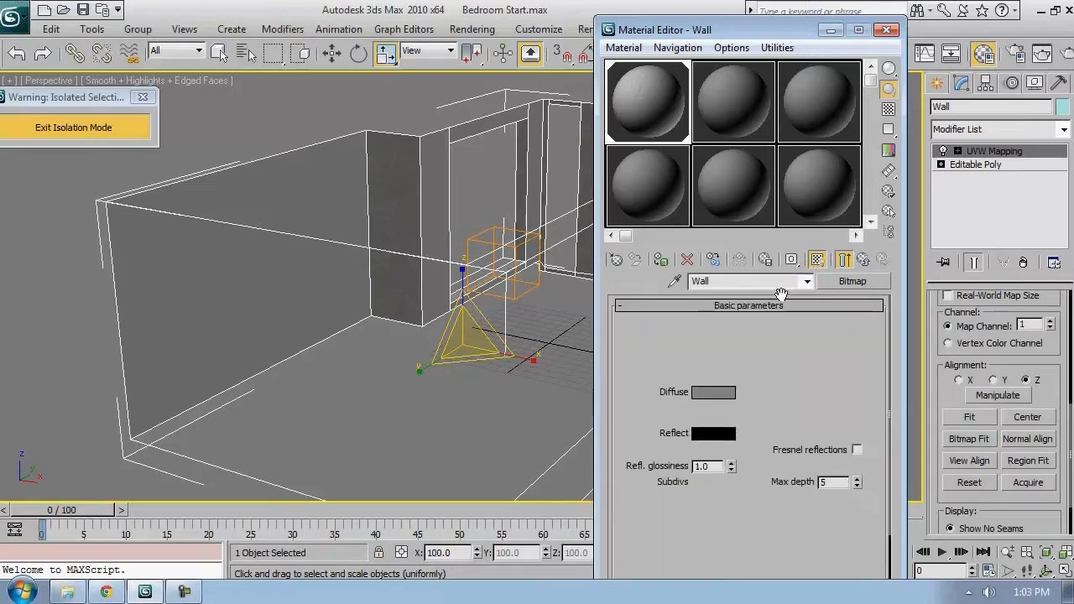
pyautogui.moveTo(740, 21); pyautogui.dragTo(736, 11)
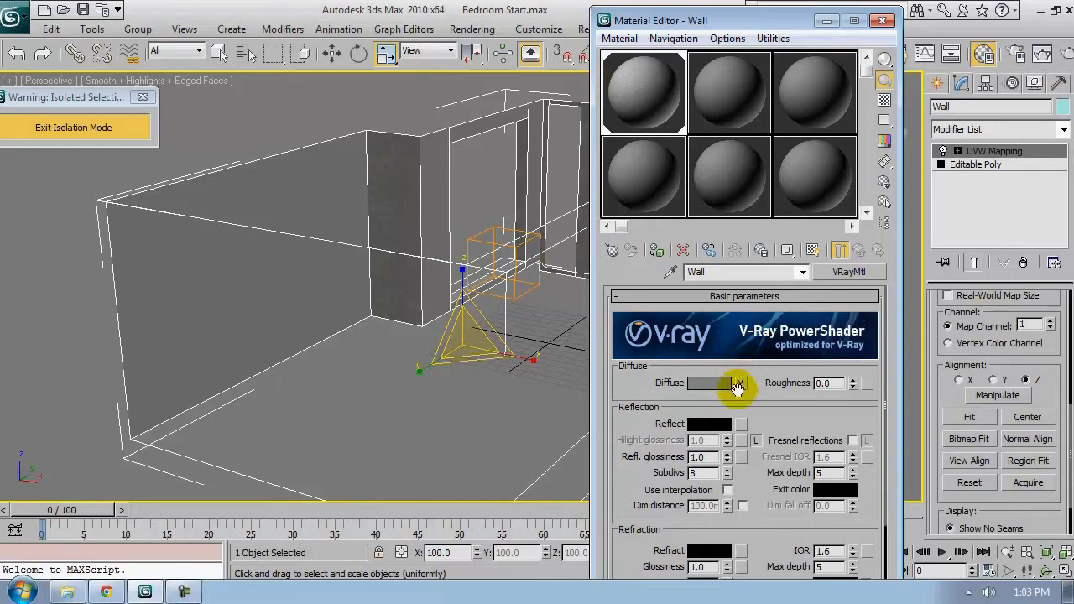
pyautogui.scroll(-5, 629, 556)
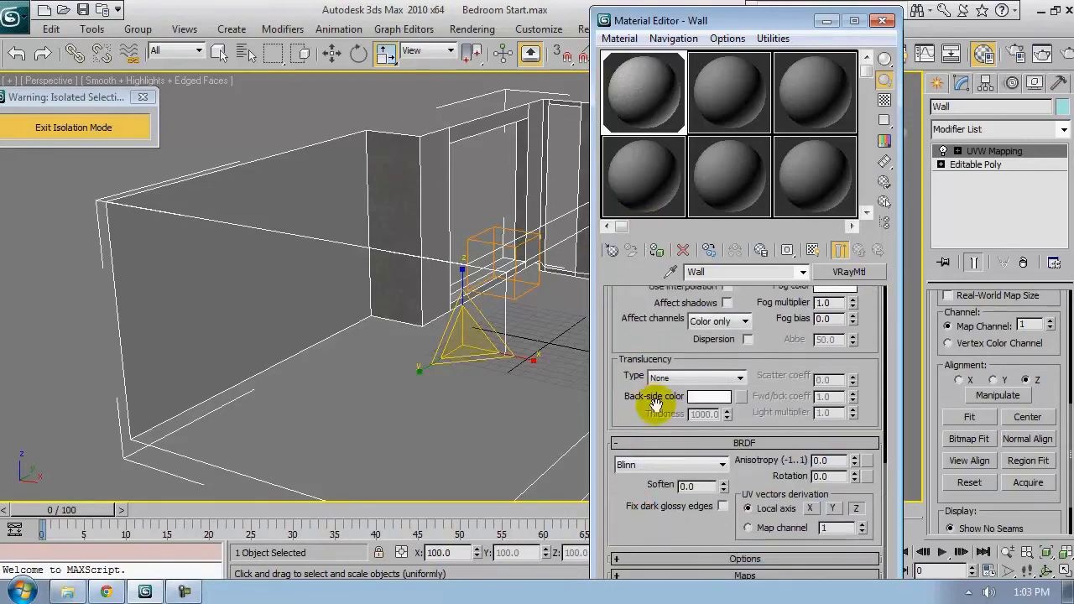
pyautogui.scroll(-1, 655, 403)
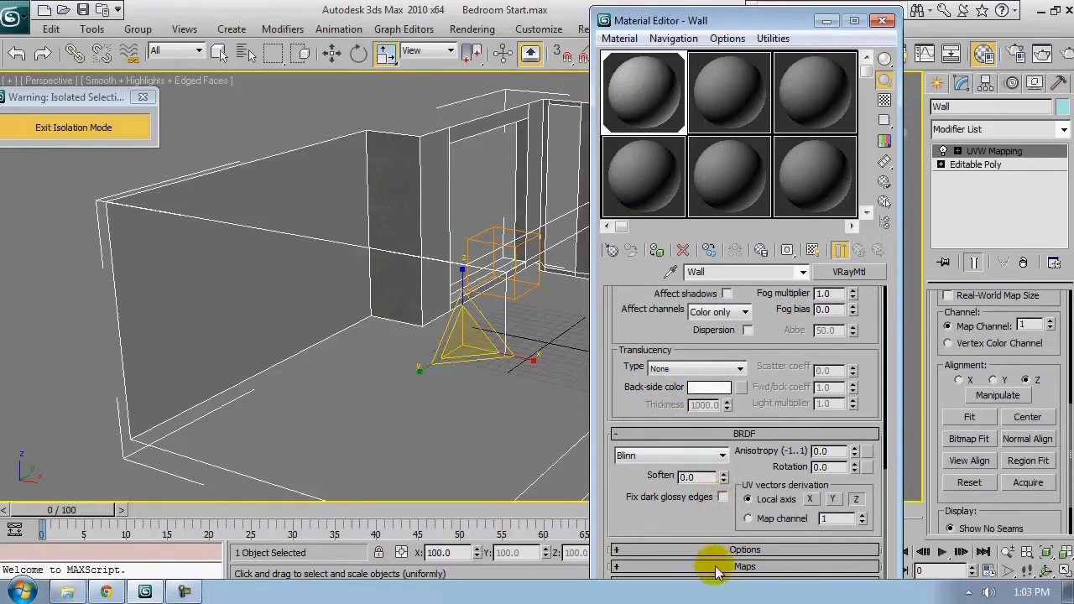
pyautogui.click(744, 567)
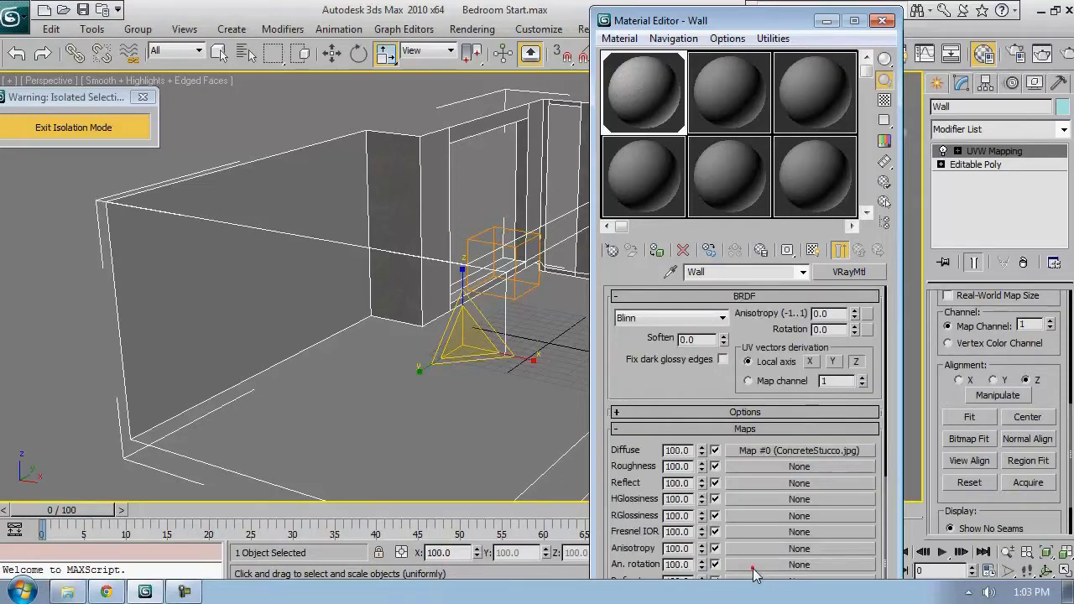
# Duplicate the ConcreteStucco diffuse map into the Wall material's Bump slot using the Copy method, and check the wall surface up close
pyautogui.moveTo(618, 541); pyautogui.dragTo(652, 377)
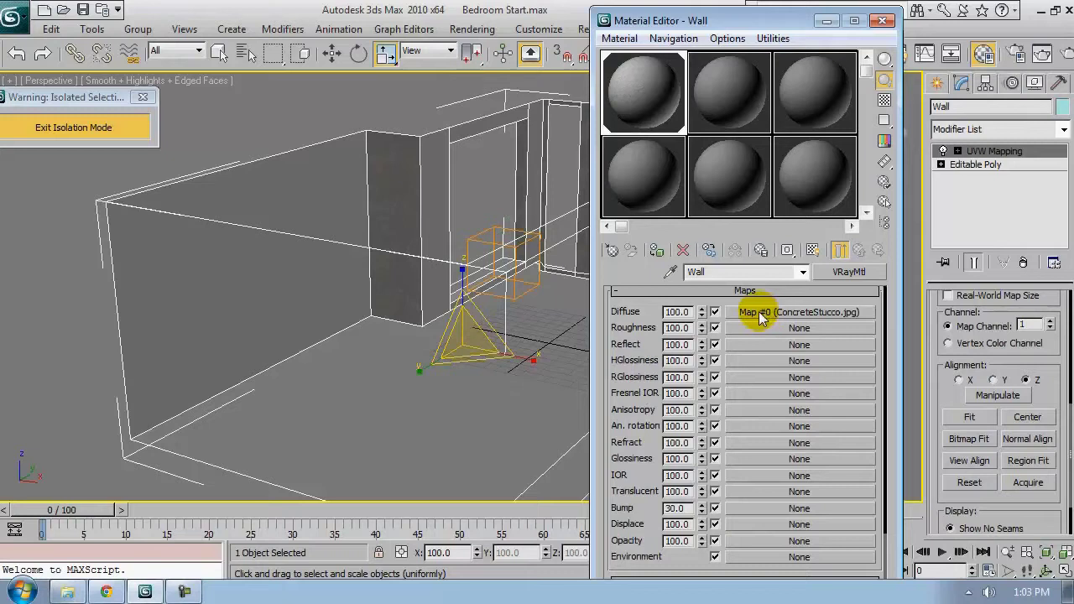
pyautogui.moveTo(755, 310); pyautogui.dragTo(728, 395)
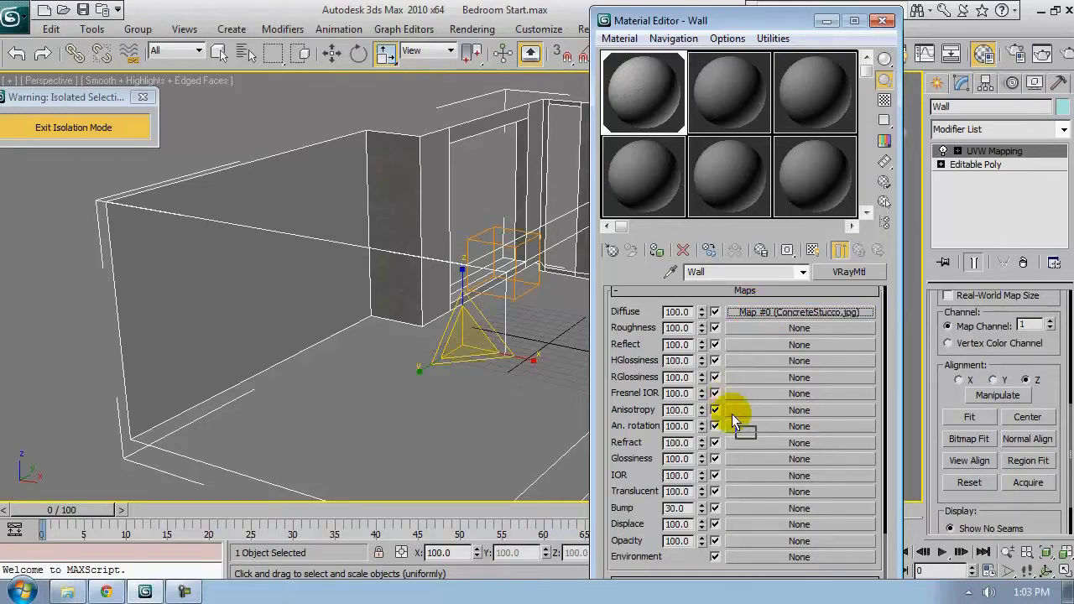
pyautogui.moveTo(744, 508); pyautogui.dragTo(744, 509)
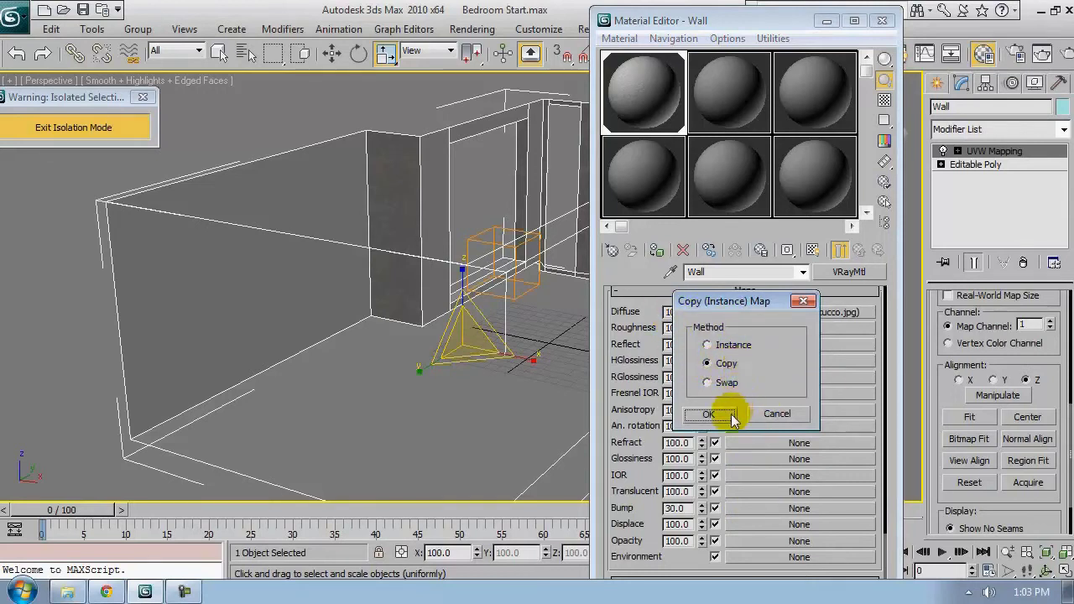
pyautogui.click(709, 416)
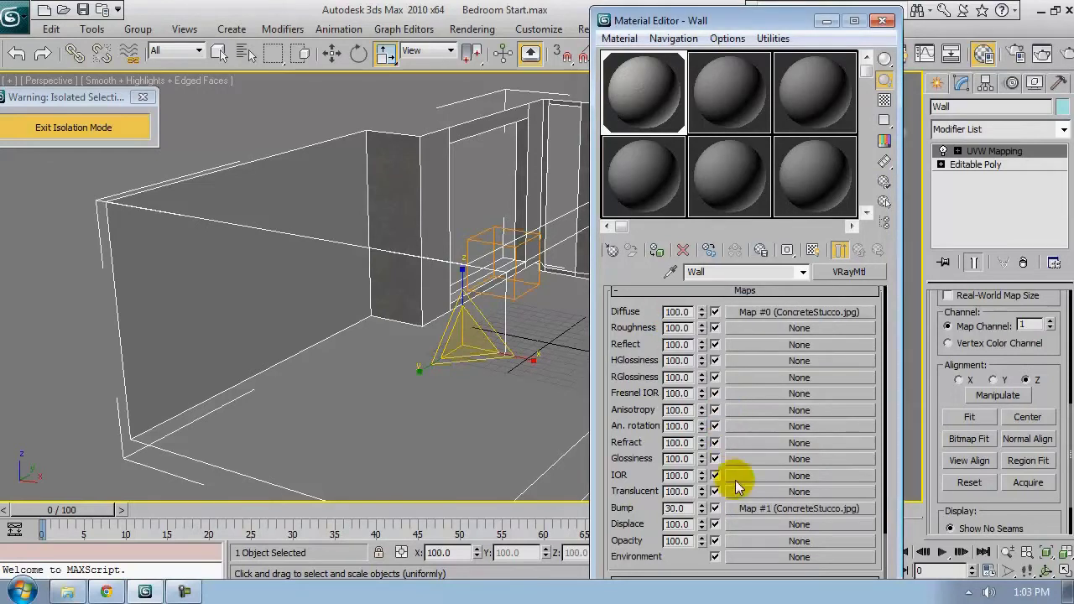
pyautogui.press('r')
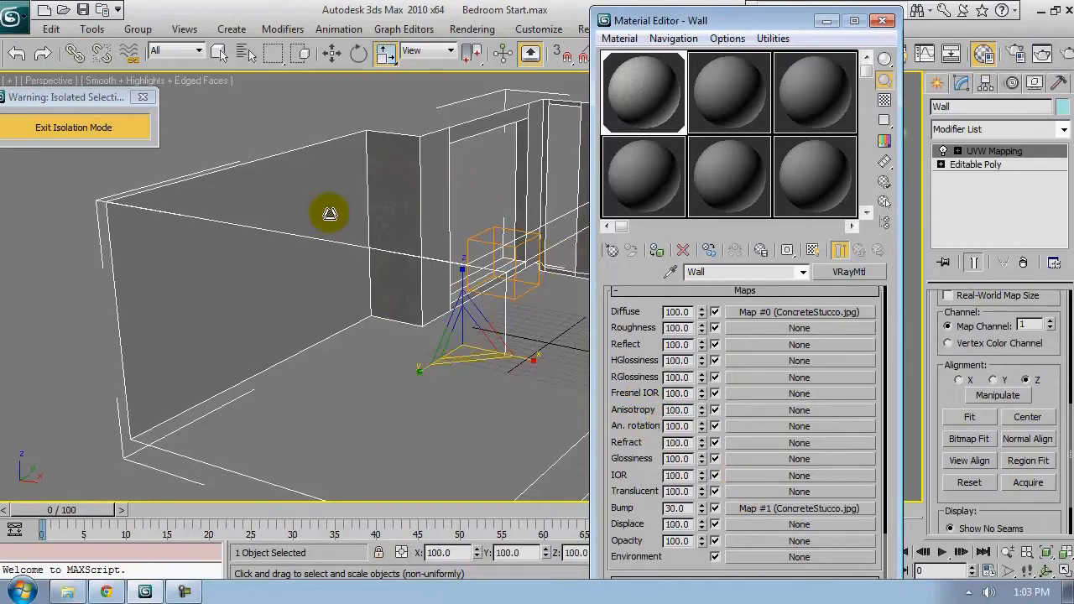
pyautogui.scroll(5, 343, 246)
pyautogui.keyDown('alt'); pyautogui.moveTo(332, 269); pyautogui.dragTo(411, 186, button='middle'); pyautogui.keyUp('alt')
pyautogui.keyDown('alt'); pyautogui.moveTo(412, 223); pyautogui.dragTo(457, 225, button='middle'); pyautogui.keyUp('alt')
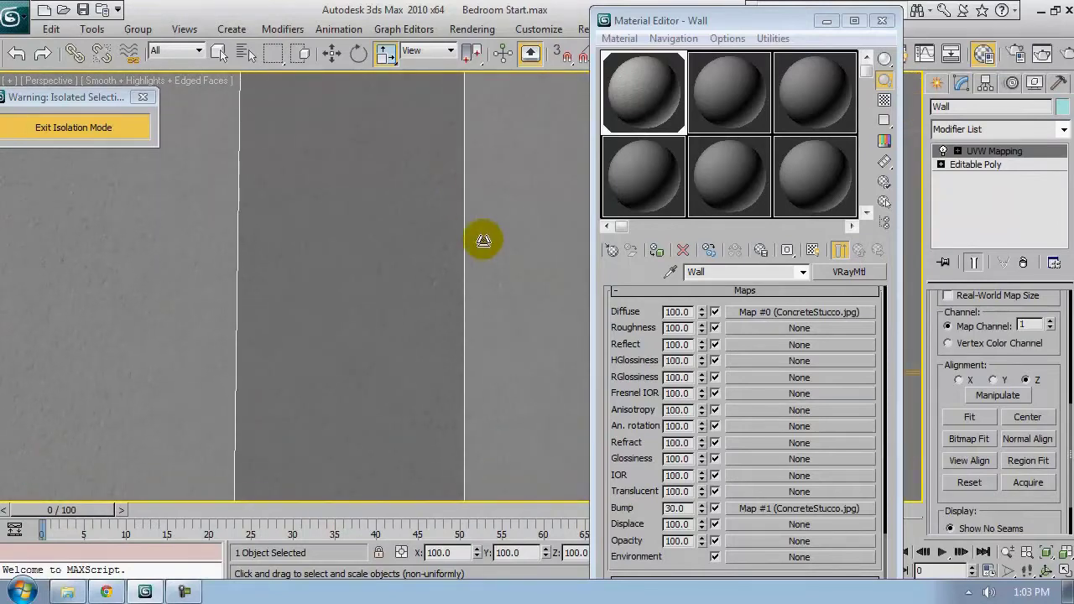
pyautogui.scroll(2, 483, 240)
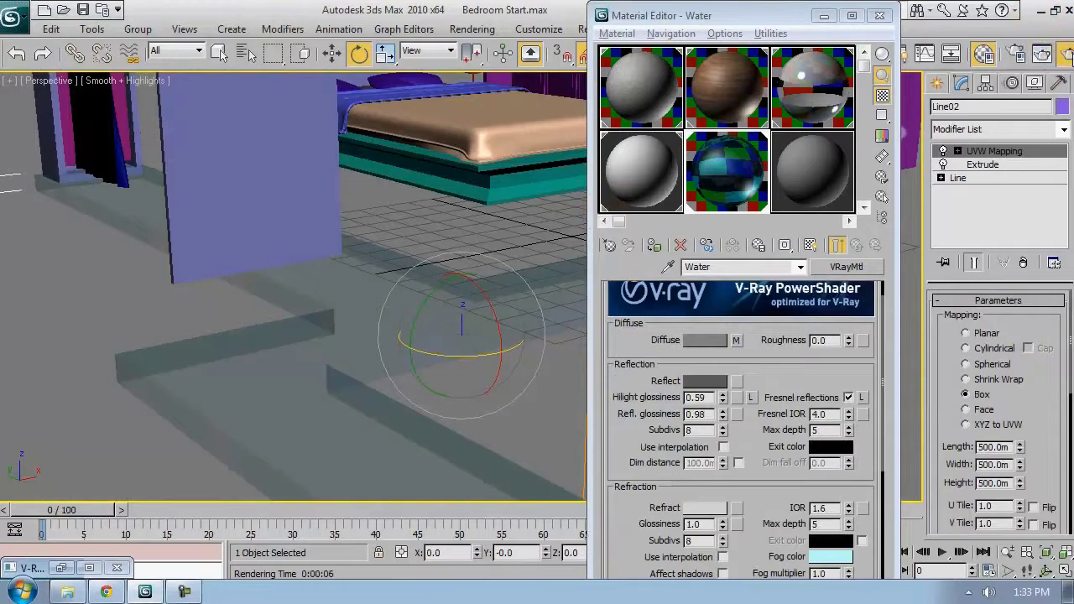
# Render the Perspective view to check the water material, and close the rendered frame and the Material Editor
pyautogui.click(1064, 54)
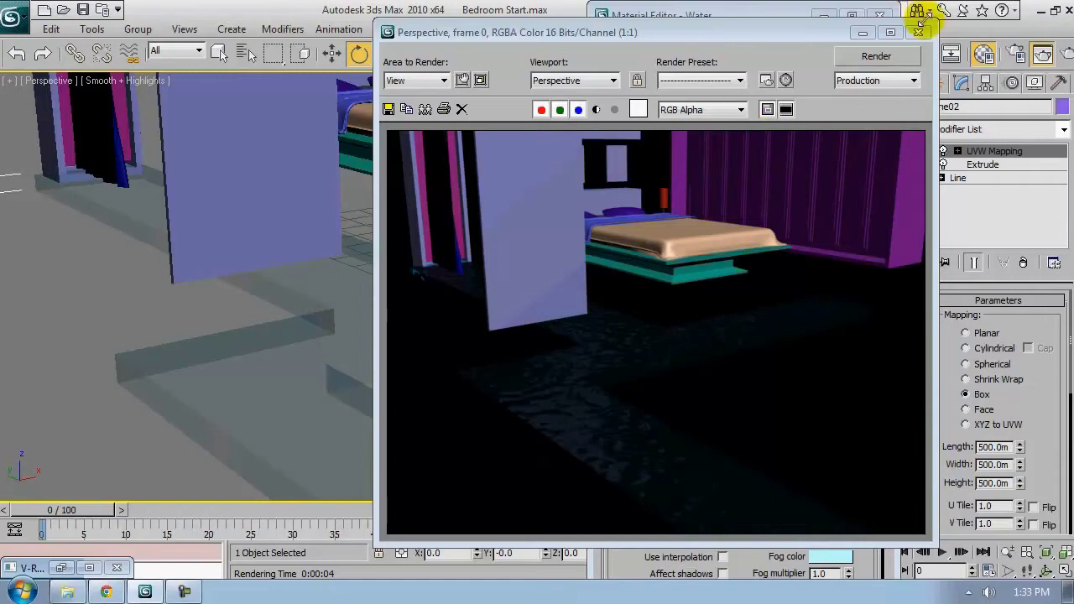
pyautogui.moveTo(731, 36); pyautogui.dragTo(569, 65)
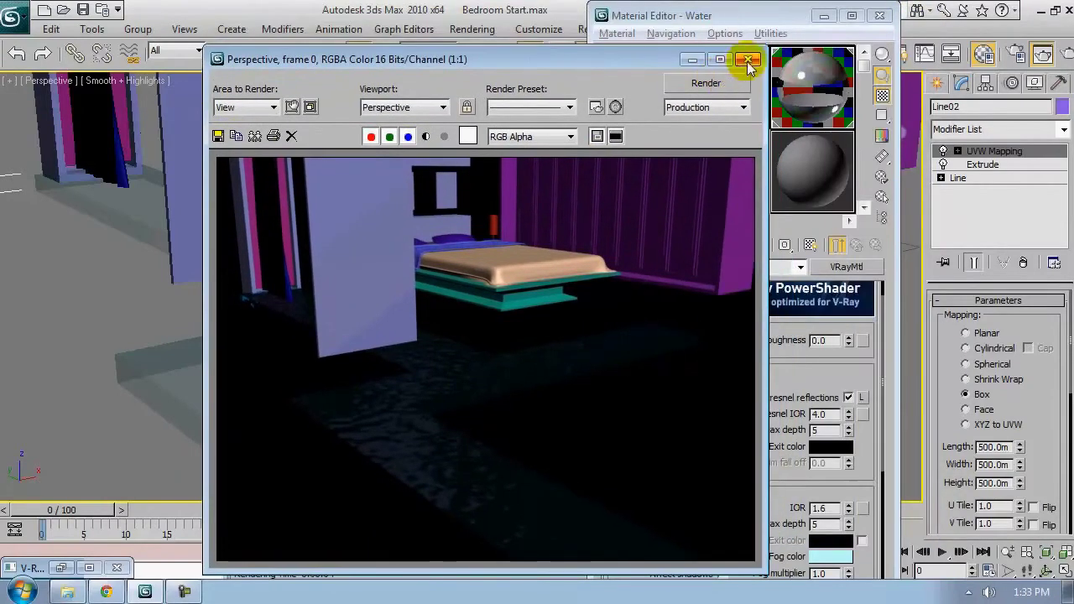
pyautogui.click(750, 61)
pyautogui.click(879, 15)
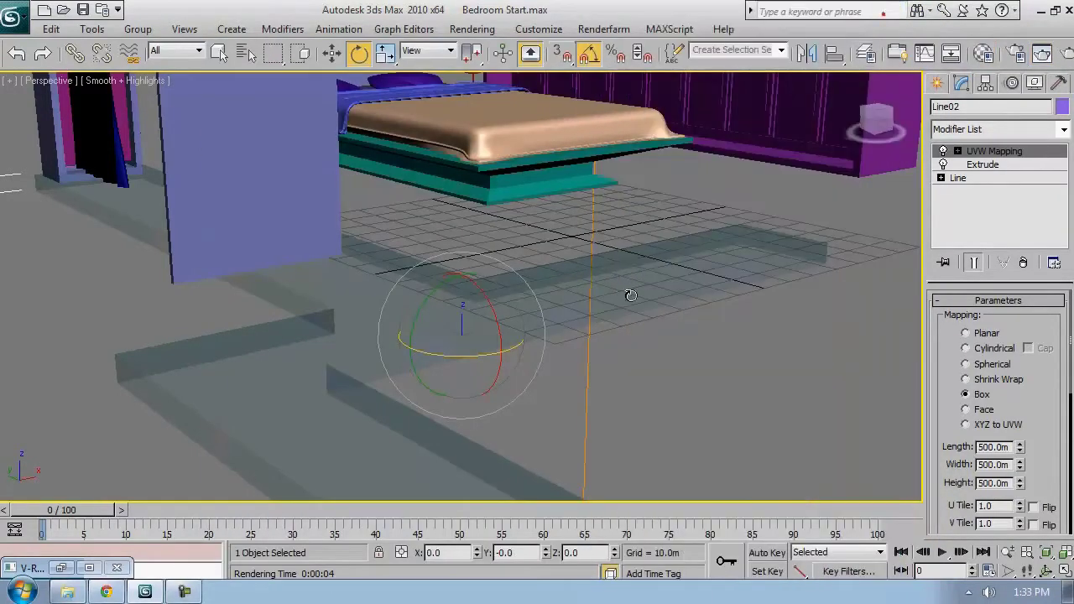
# Hide the selected water object to clear the view of the bedroom furniture
pyautogui.keyDown('alt'); pyautogui.moveTo(628, 293); pyautogui.dragTo(461, 287, button='middle'); pyautogui.keyUp('alt')
pyautogui.rightClick(452, 292)
pyautogui.click(494, 243)
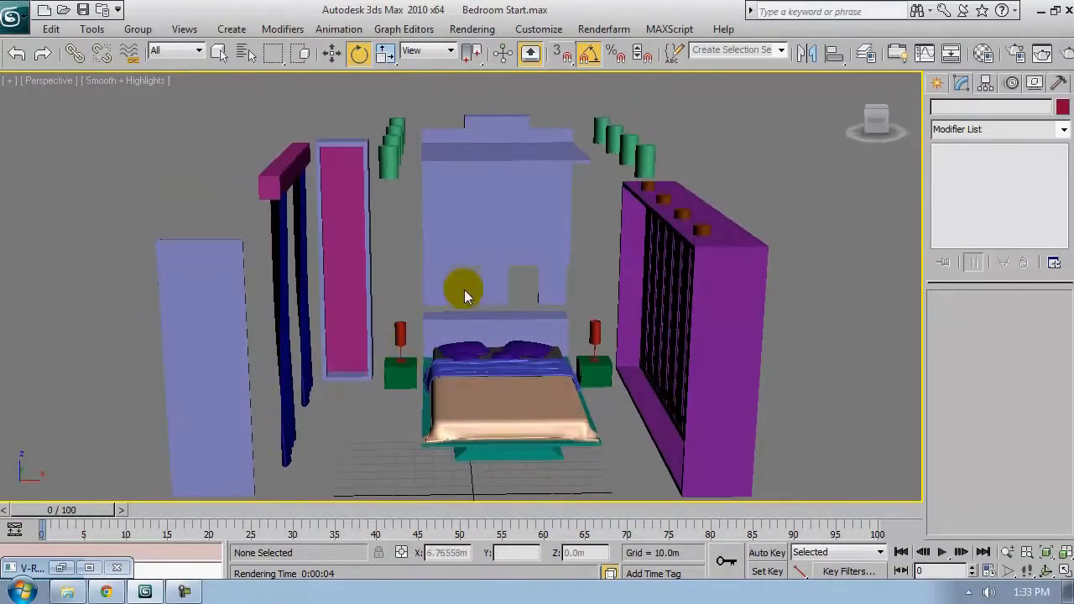
# Select the wall panel behind the bed together with the overhead panel attached to it, and isolate both objects
pyautogui.click(483, 221)
pyautogui.keyDown('alt'); pyautogui.moveTo(606, 261); pyautogui.dragTo(603, 260, button='middle'); pyautogui.keyUp('alt')
pyautogui.keyDown('ctrl'); pyautogui.click(503, 158); pyautogui.keyUp('ctrl')
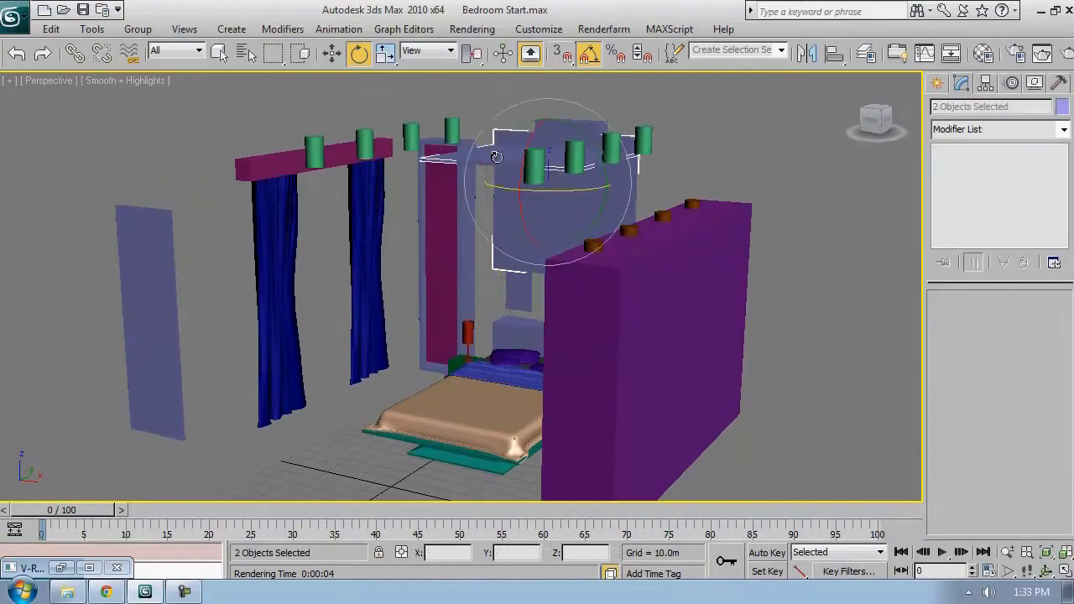
pyautogui.keyDown('alt'); pyautogui.moveTo(726, 214); pyautogui.dragTo(574, 353, button='middle'); pyautogui.keyUp('alt')
pyautogui.press('z')
pyautogui.hotkey('alt', 'q')
pyautogui.click(576, 347)
pyautogui.scroll(10, 578, 336)
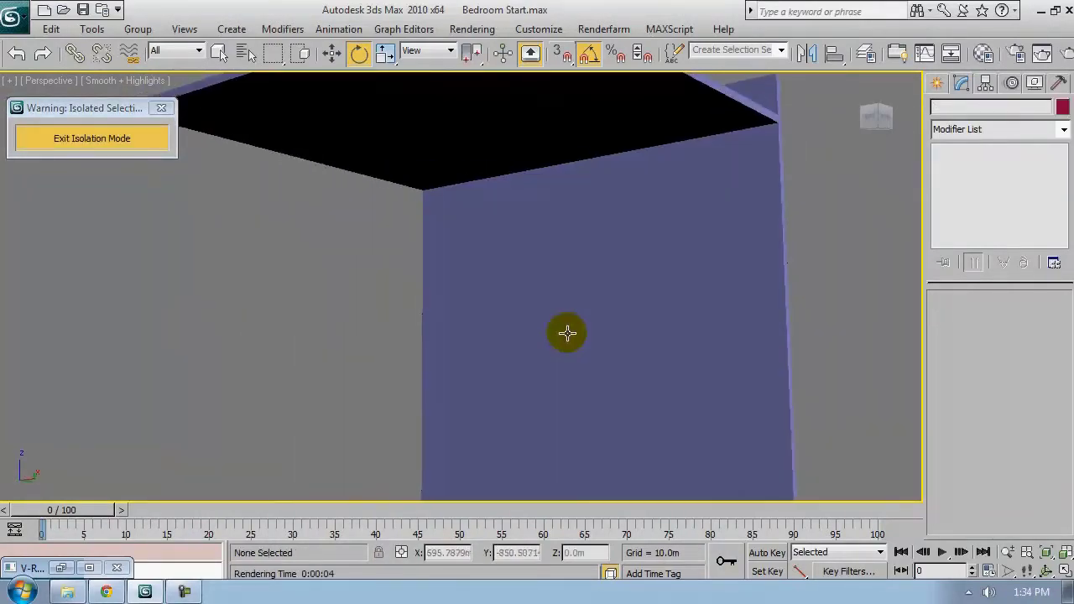
pyautogui.scroll(-5, 567, 333)
pyautogui.moveTo(568, 319)
pyautogui.keyDown('alt'); pyautogui.mouseDown(button='middle')
pyautogui.moveTo(515, 318)
pyautogui.moveTo(487, 335)
pyautogui.moveTo(518, 310)
pyautogui.moveTo(643, 305)
pyautogui.moveTo(578, 302)
pyautogui.moveTo(566, 335)
pyautogui.mouseUp(button='middle'); pyautogui.keyUp('alt')
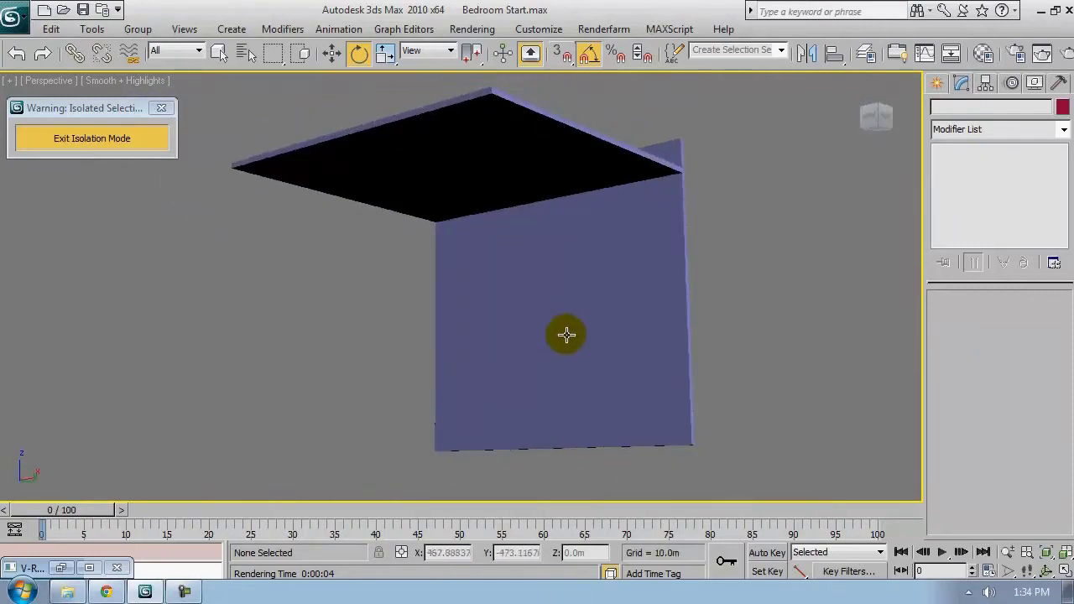
# Pick the unused 09 - Default material slot and change its type from Standard to VRayMtl
pyautogui.press('m')
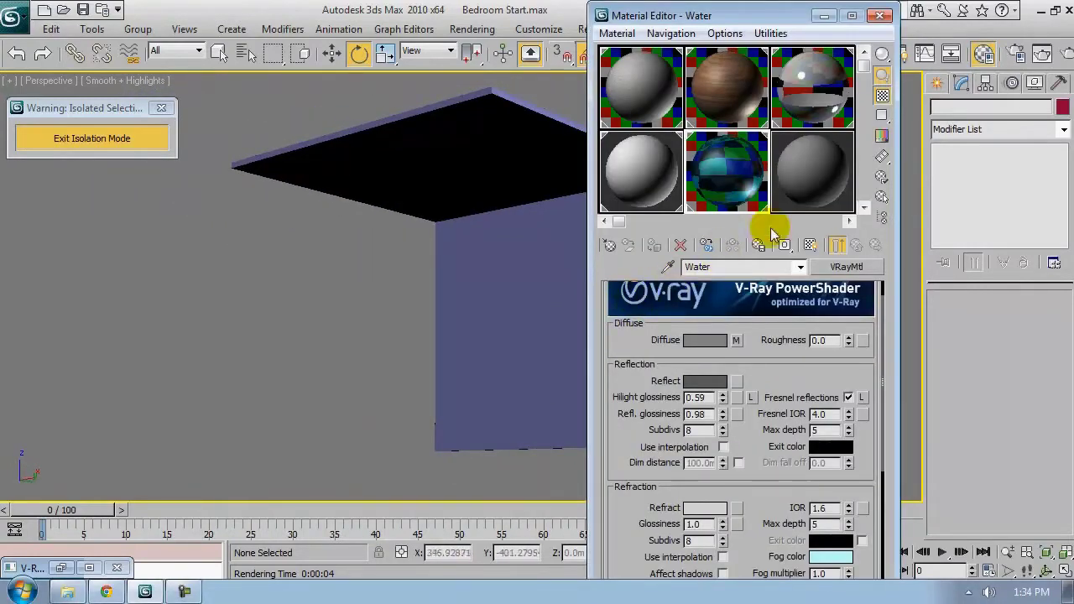
pyautogui.click(828, 177)
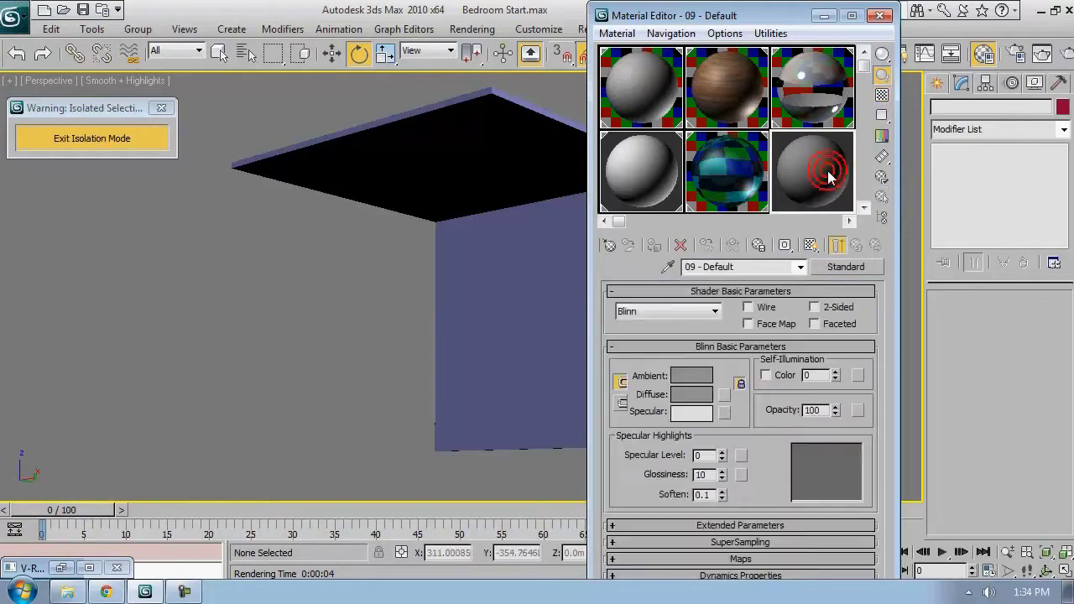
pyautogui.click(847, 267)
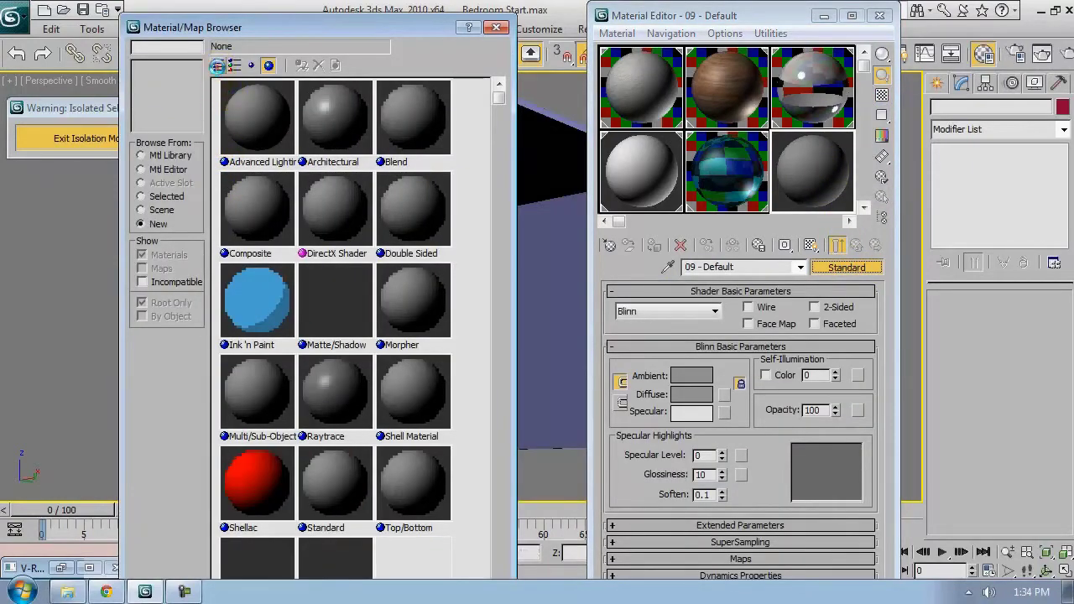
pyautogui.click(216, 66)
pyautogui.doubleClick(248, 380)
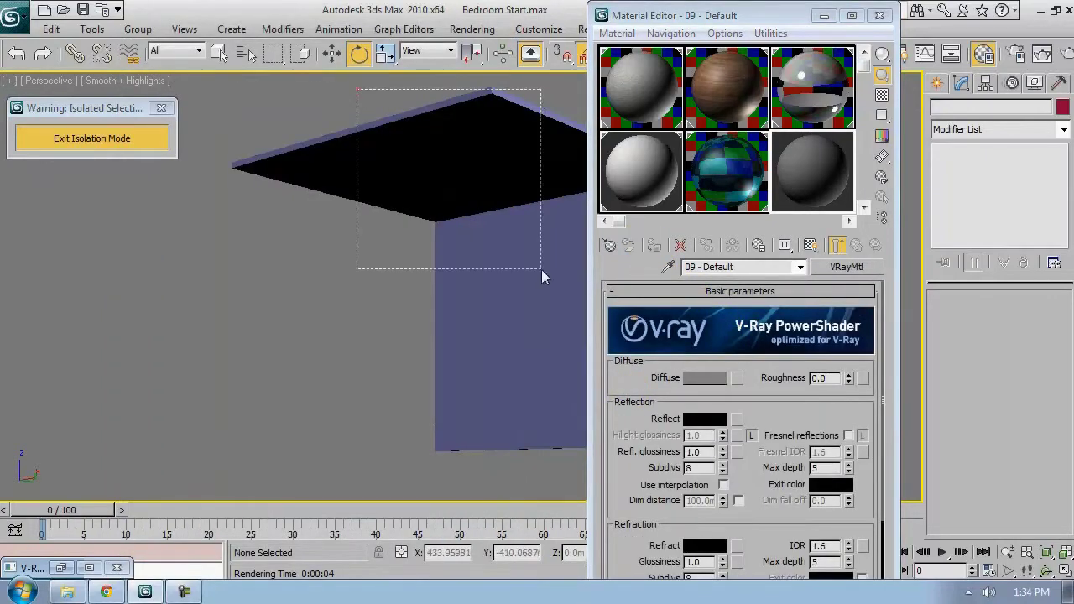
# Assign the 09 - Default V-Ray material to both isolated panels and deselect them
pyautogui.moveTo(356, 89); pyautogui.dragTo(541, 269)
pyautogui.click(653, 245)
pyautogui.moveTo(560, 309); pyautogui.dragTo(512, 300, button='middle')
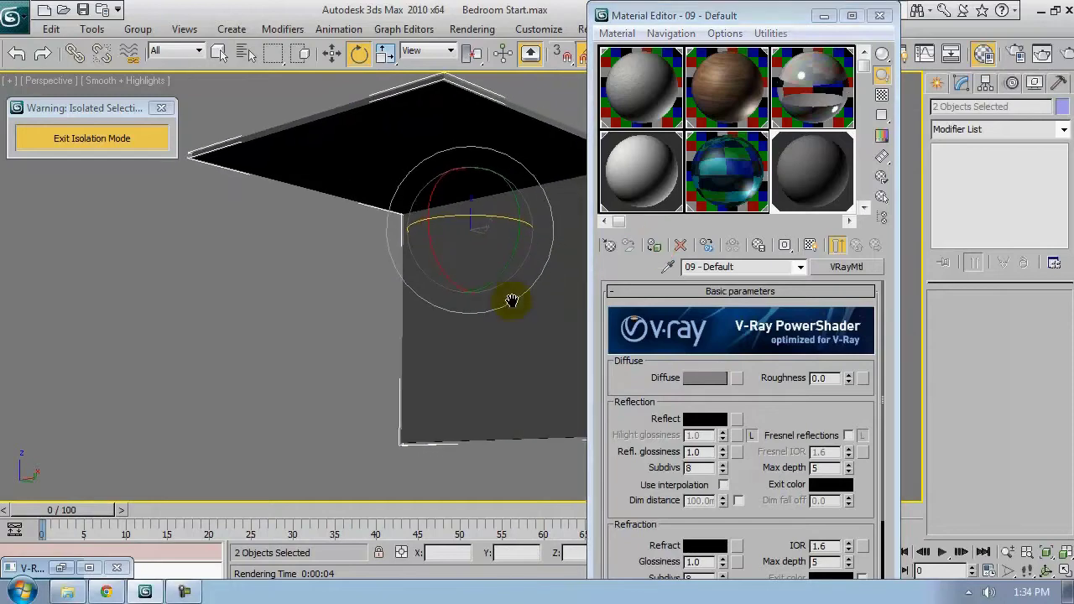
pyautogui.keyDown('alt'); pyautogui.moveTo(479, 352); pyautogui.dragTo(364, 348, button='middle'); pyautogui.keyUp('alt')
pyautogui.click(289, 346)
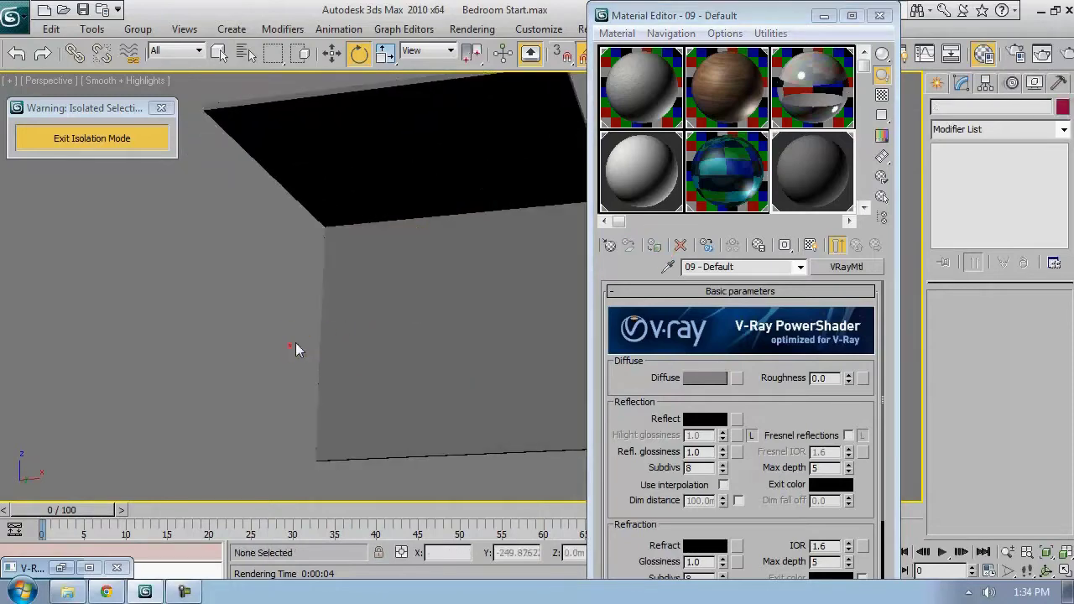
pyautogui.keyDown('alt'); pyautogui.moveTo(293, 346); pyautogui.dragTo(455, 338, button='middle'); pyautogui.keyUp('alt')
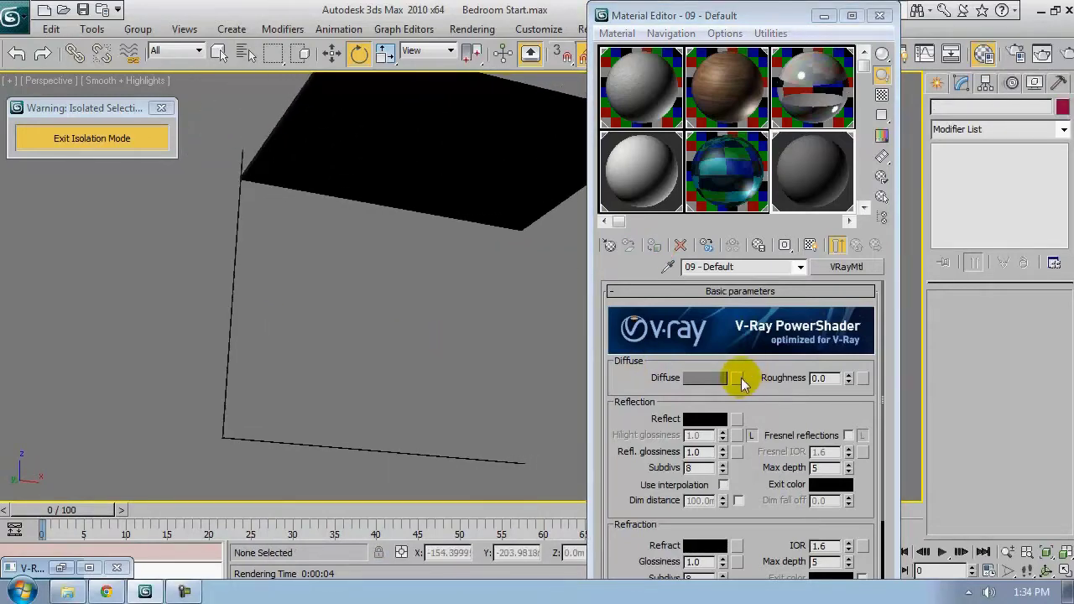
# Load the WoodFine bitmap as the material's diffuse map, display it in the viewport, and inspect the wood grain on the panels
pyautogui.click(738, 378)
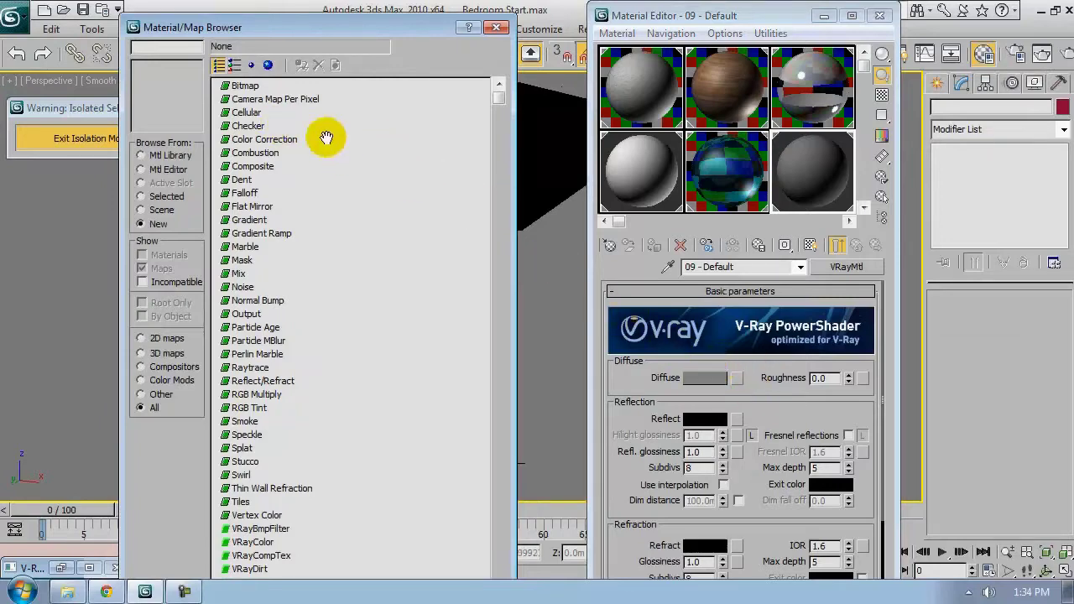
pyautogui.doubleClick(242, 87)
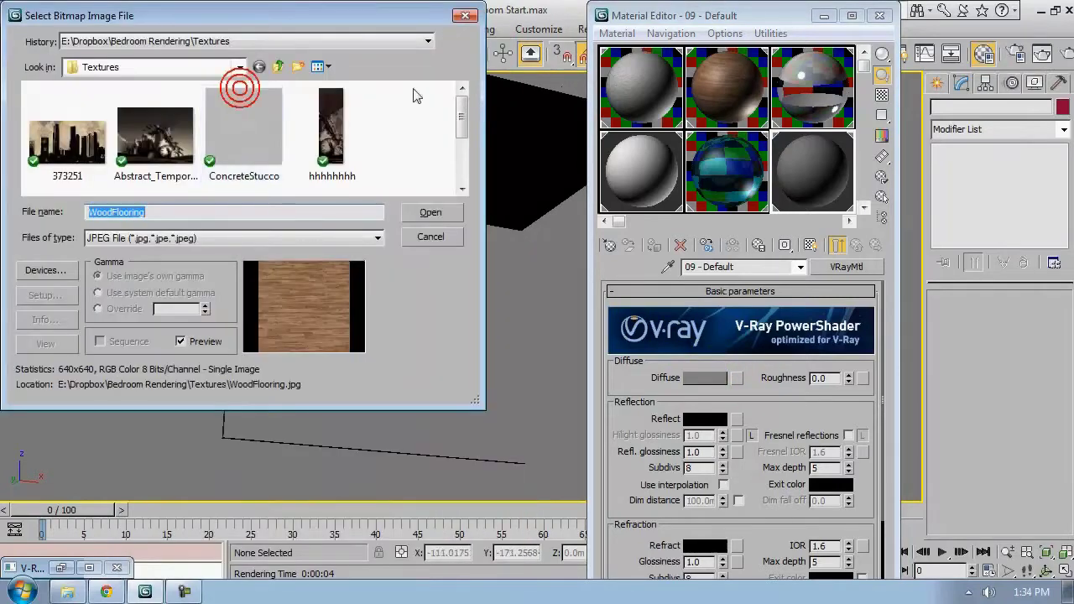
pyautogui.moveTo(463, 108); pyautogui.dragTo(462, 157)
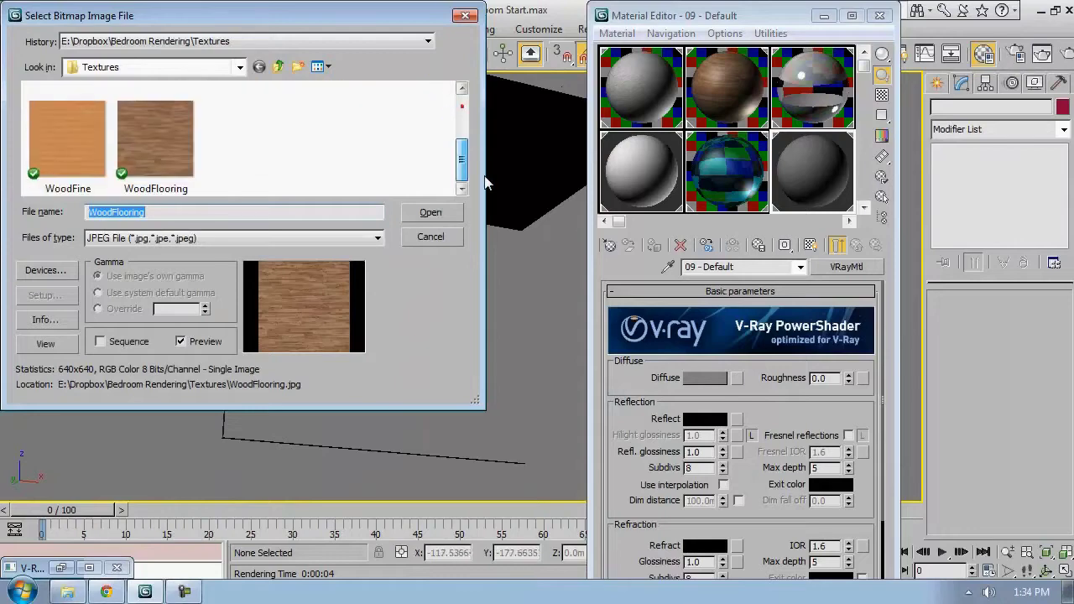
pyautogui.click(62, 147)
pyautogui.click(430, 212)
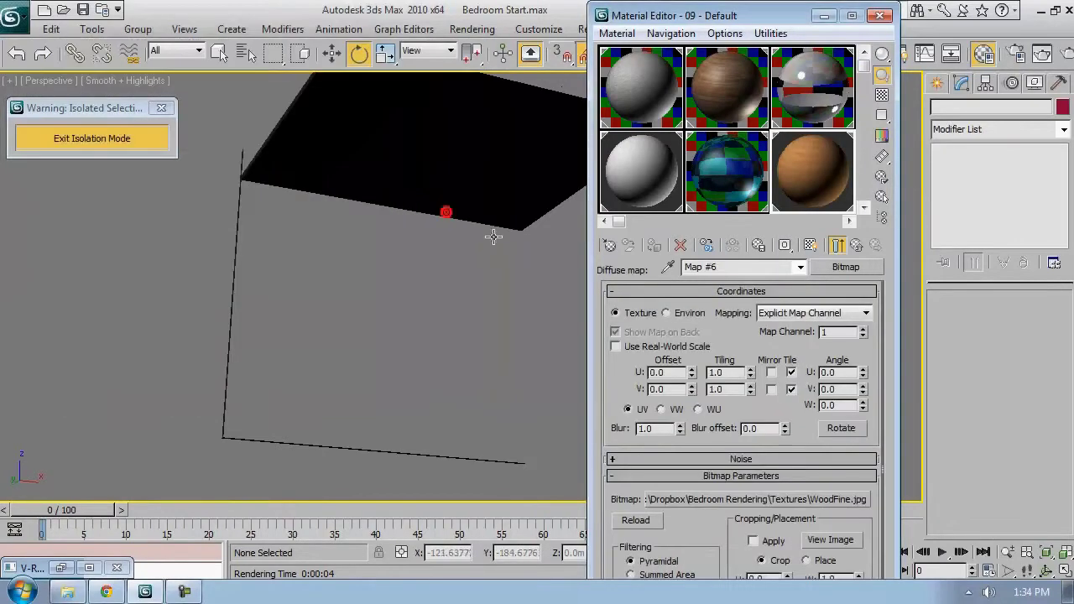
pyautogui.click(809, 246)
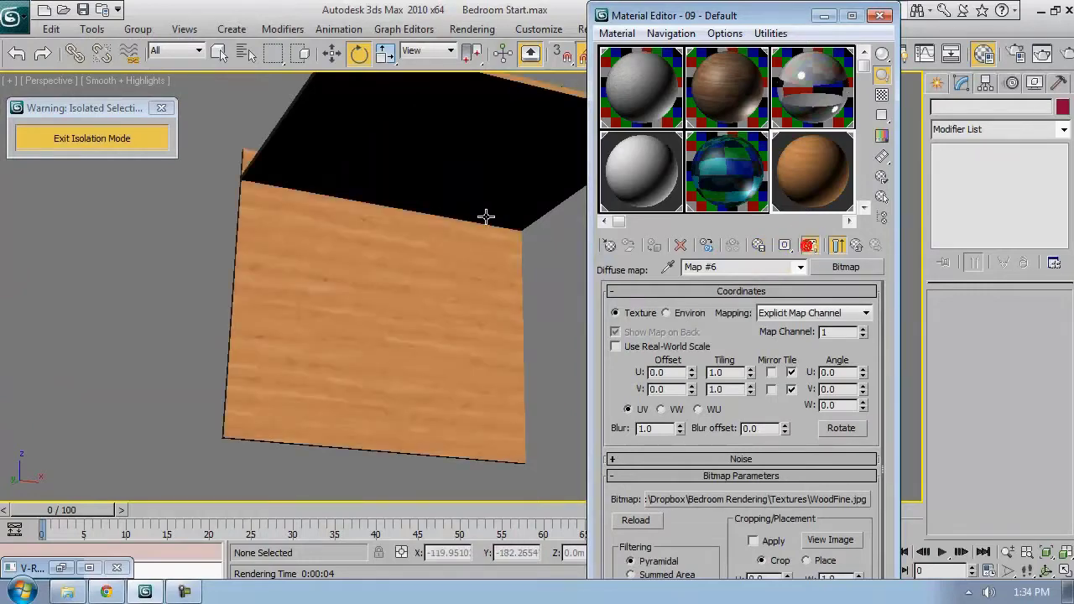
pyautogui.keyDown('alt'); pyautogui.moveTo(486, 218); pyautogui.dragTo(252, 285, button='middle'); pyautogui.keyUp('alt')
pyautogui.scroll(2, 283, 249)
pyautogui.keyDown('alt'); pyautogui.moveTo(283, 249); pyautogui.dragTo(412, 266, button='middle'); pyautogui.keyUp('alt')
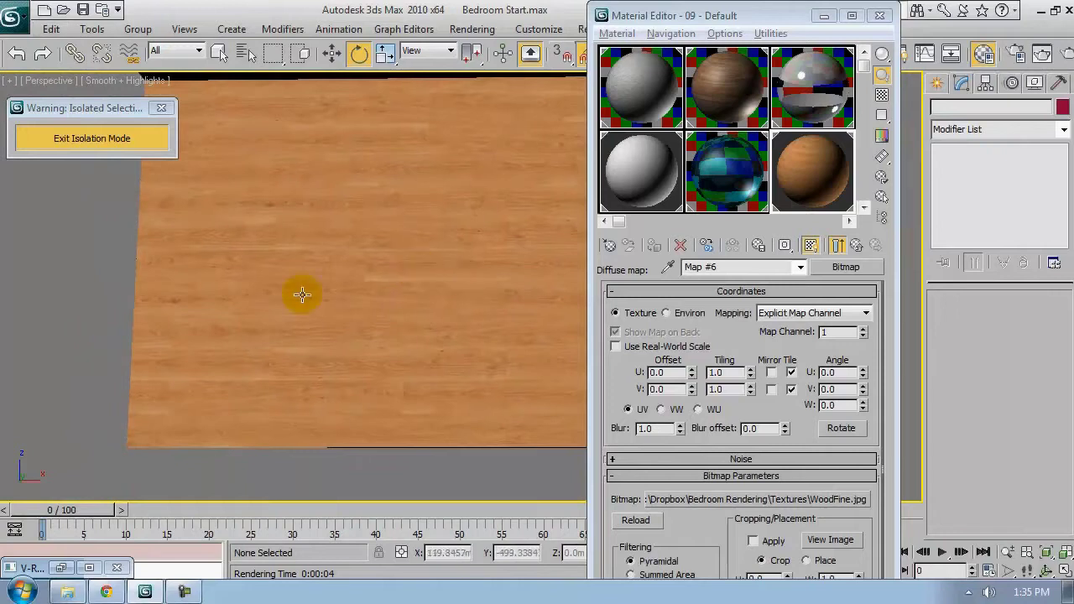
pyautogui.keyDown('alt'); pyautogui.moveTo(300, 293); pyautogui.dragTo(358, 300, button='middle'); pyautogui.keyUp('alt')
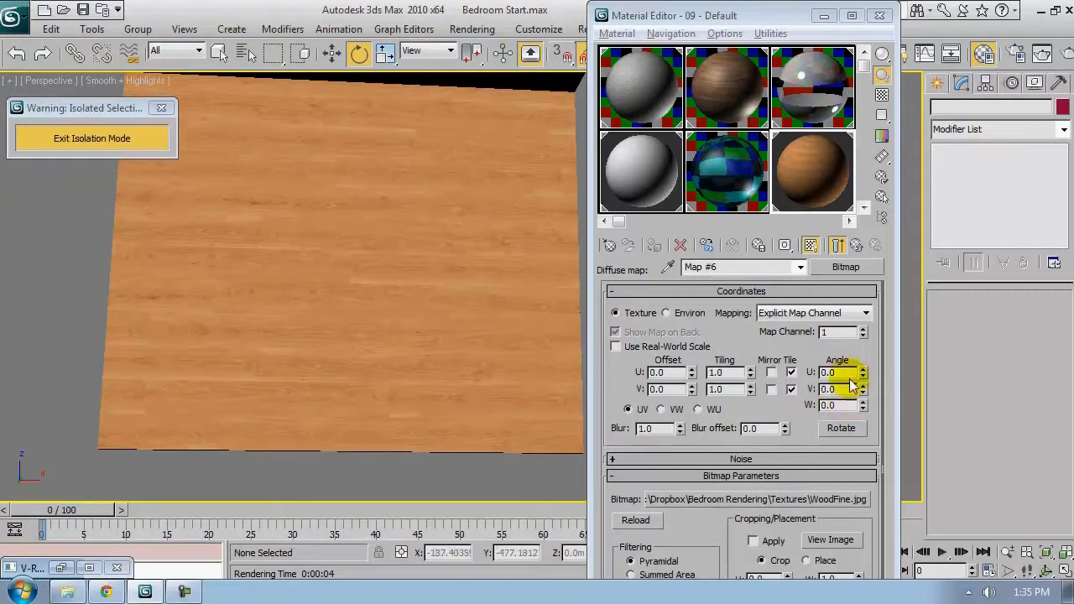
# Rotate the WoodFine diffuse map by setting its W angle to 90, and check the grain direction on both panels
pyautogui.click(841, 407)
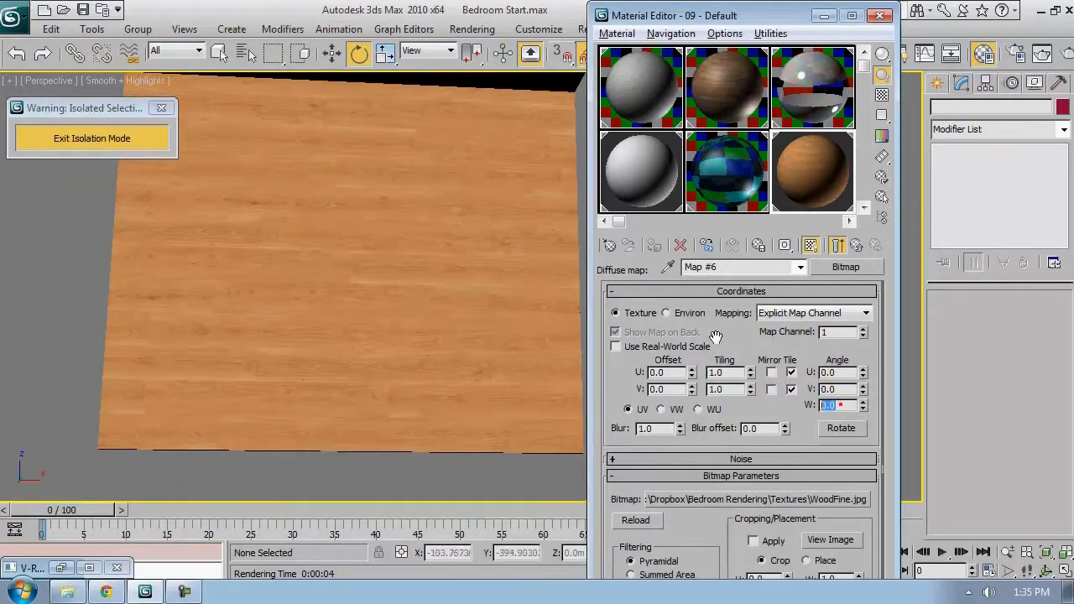
pyautogui.press('Return')
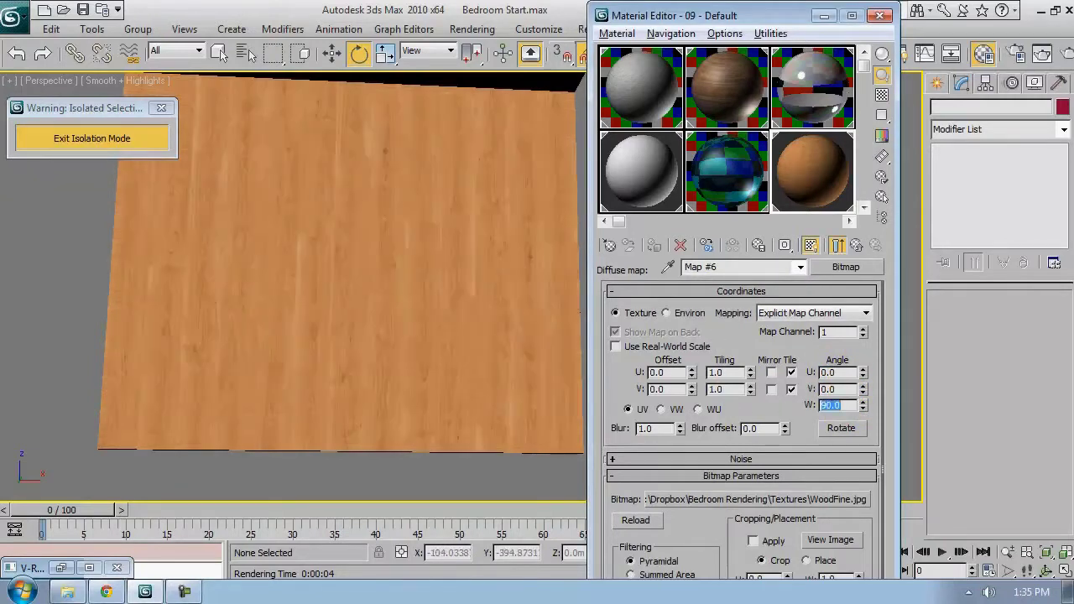
pyautogui.keyDown('alt'); pyautogui.moveTo(395, 307); pyautogui.dragTo(417, 234, button='middle'); pyautogui.keyUp('alt')
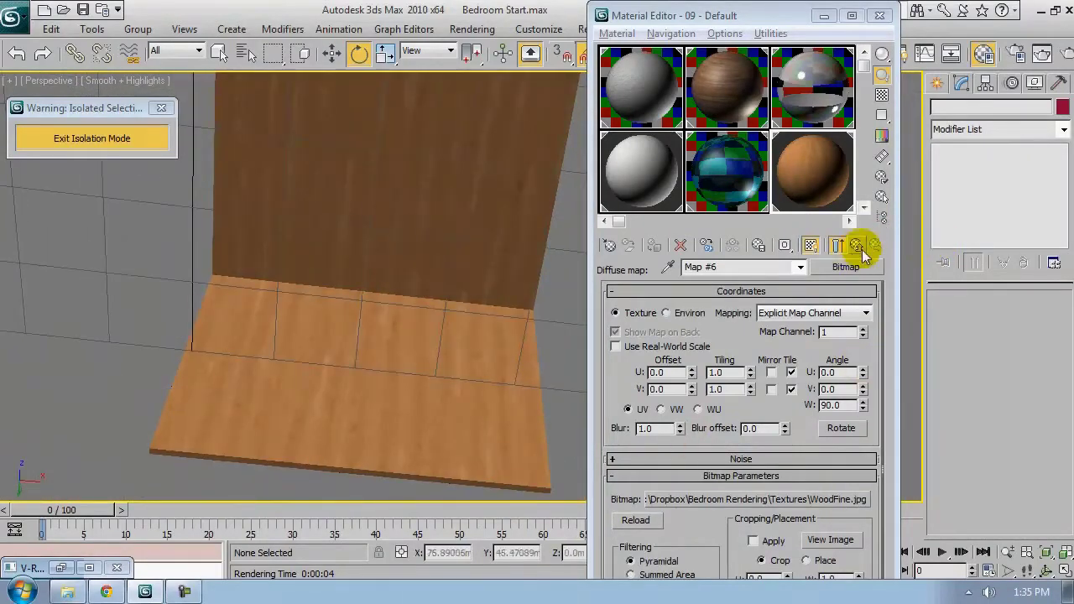
# Return to the parent 09 - Default material and rename it Wood
pyautogui.click(799, 267)
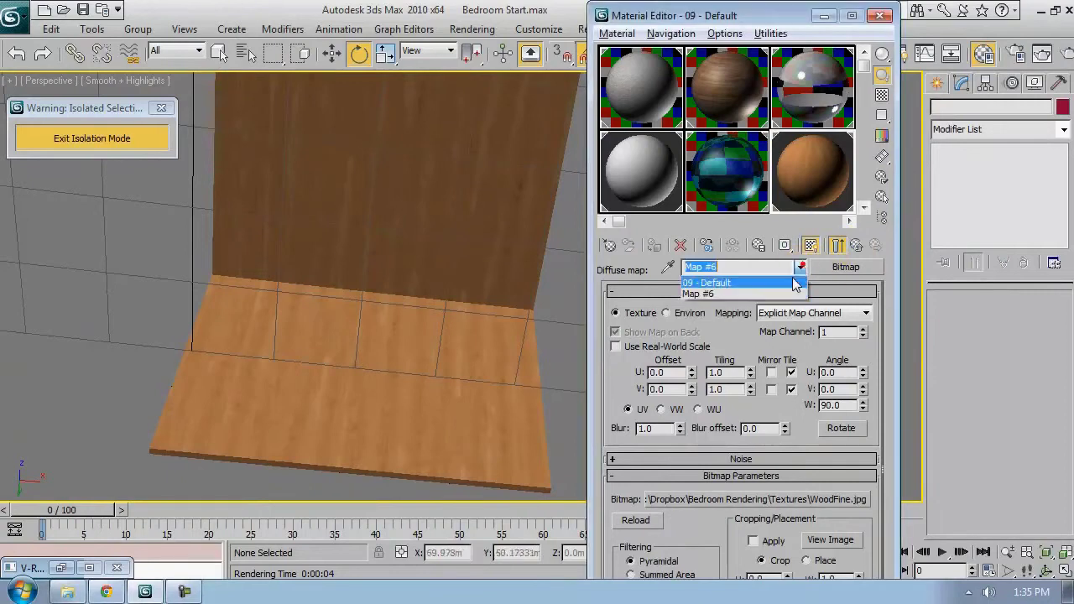
pyautogui.click(789, 287)
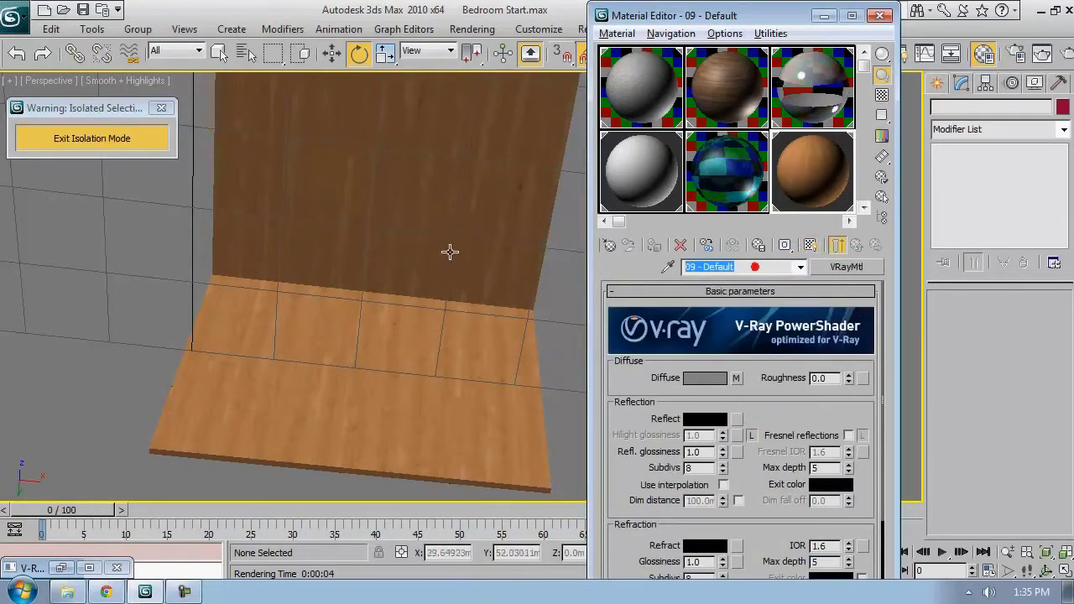
pyautogui.write('Wood')
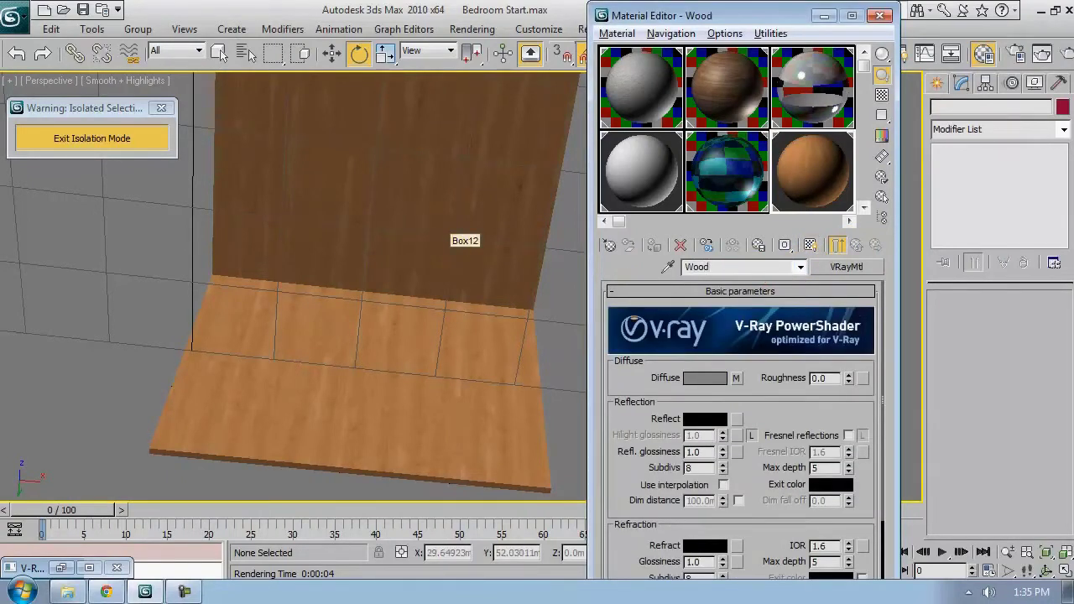
# Copy the WoodFine diffuse map into the Wood material's Bump slot, using the Copy method
pyautogui.keyDown('alt'); pyautogui.moveTo(423, 311); pyautogui.dragTo(469, 336, button='middle'); pyautogui.keyUp('alt')
pyautogui.keyDown('alt'); pyautogui.moveTo(496, 396); pyautogui.dragTo(475, 393, button='middle'); pyautogui.keyUp('alt')
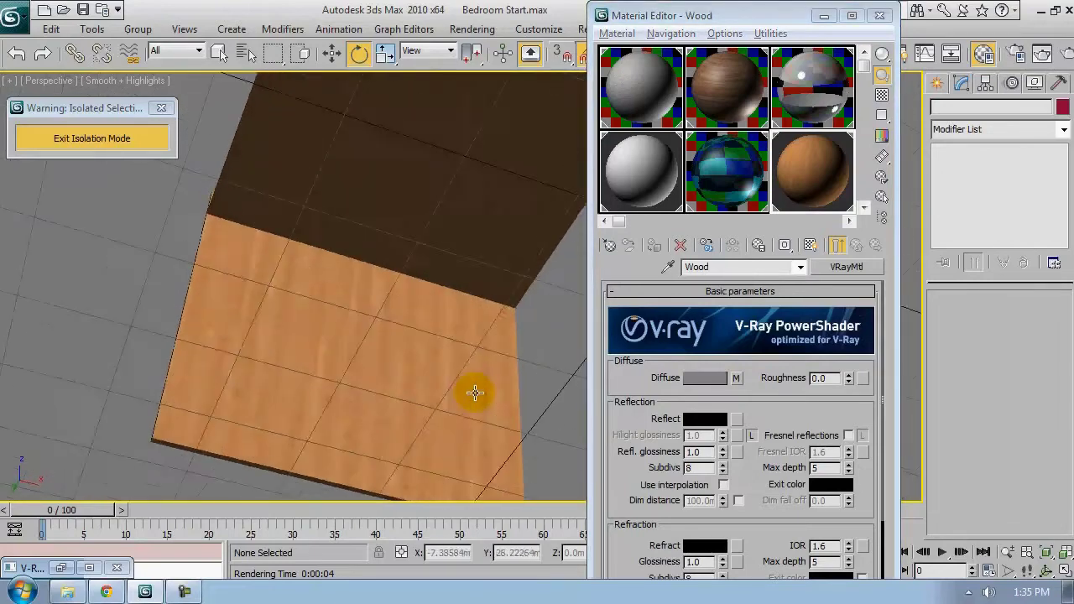
pyautogui.moveTo(537, 452); pyautogui.dragTo(543, 394, button='middle')
pyautogui.scroll(-10, 631, 516)
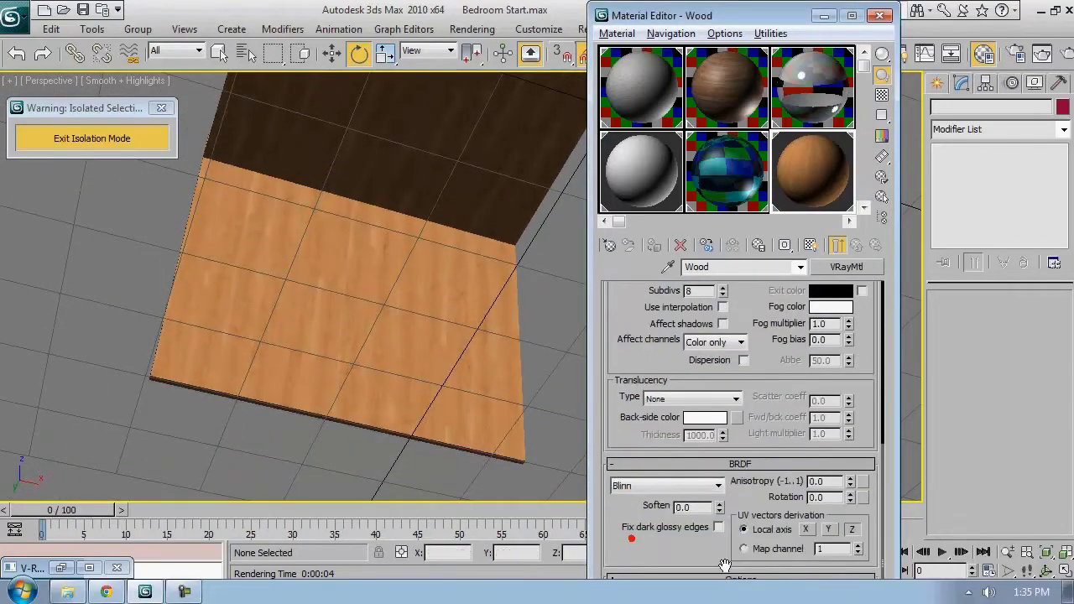
pyautogui.click(737, 566)
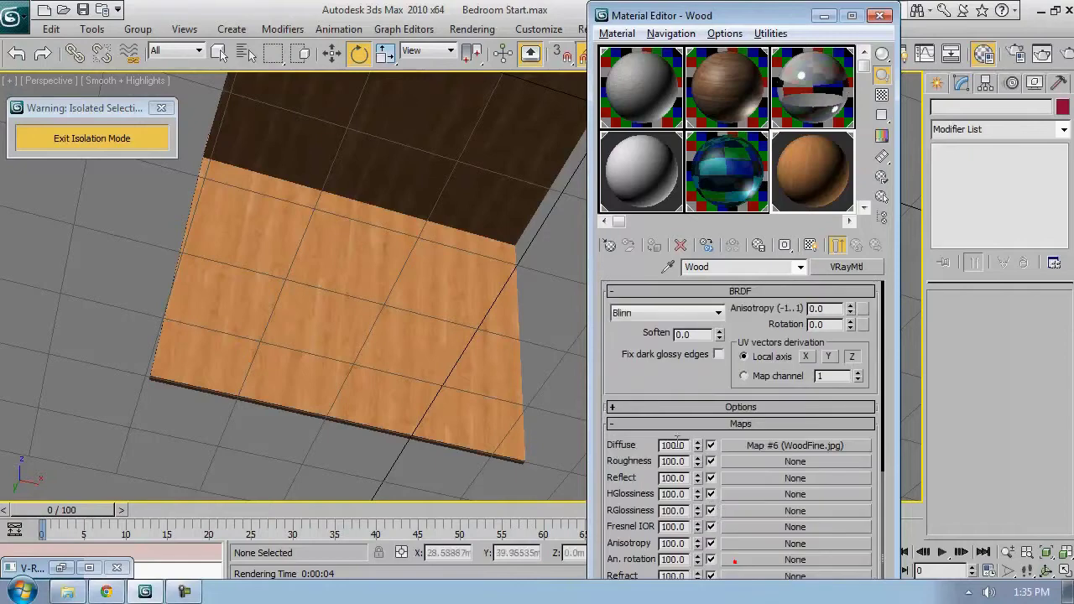
pyautogui.scroll(-5, 721, 335)
pyautogui.moveTo(771, 301); pyautogui.dragTo(766, 313)
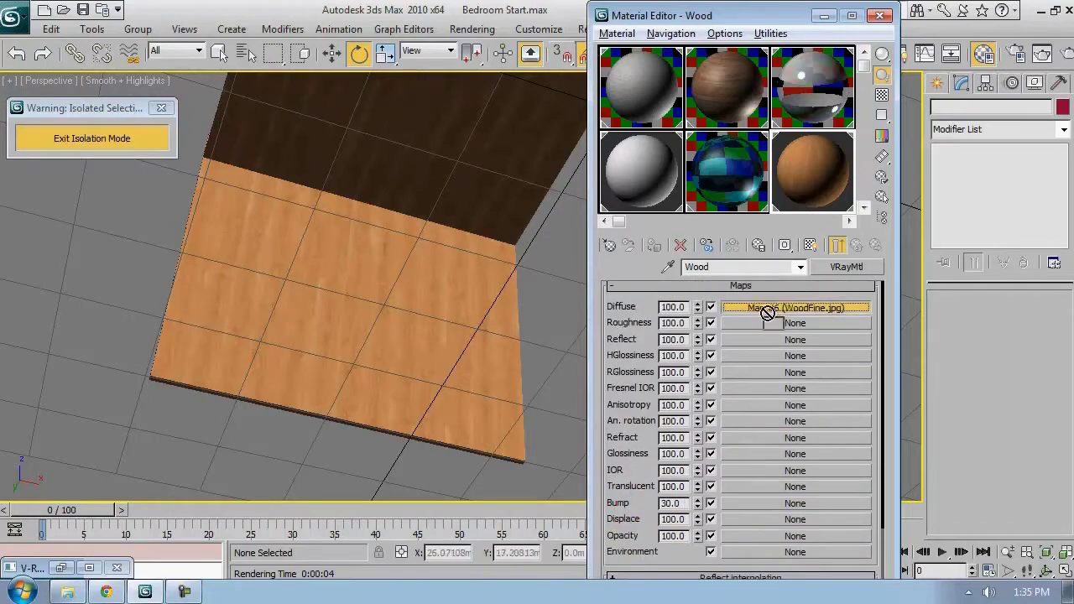
pyautogui.moveTo(696, 308); pyautogui.dragTo(743, 501)
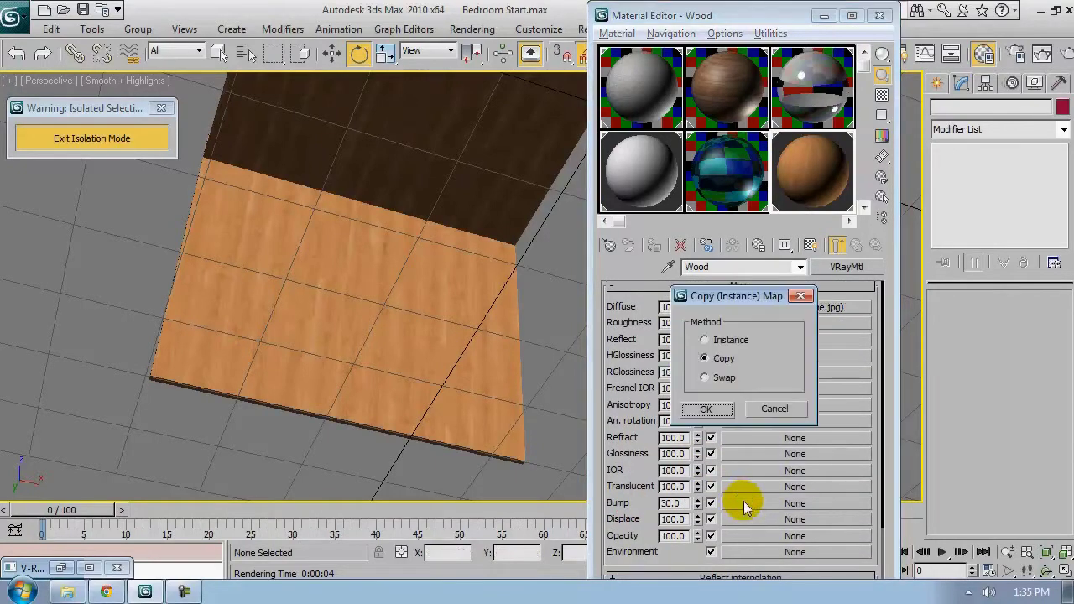
pyautogui.click(706, 410)
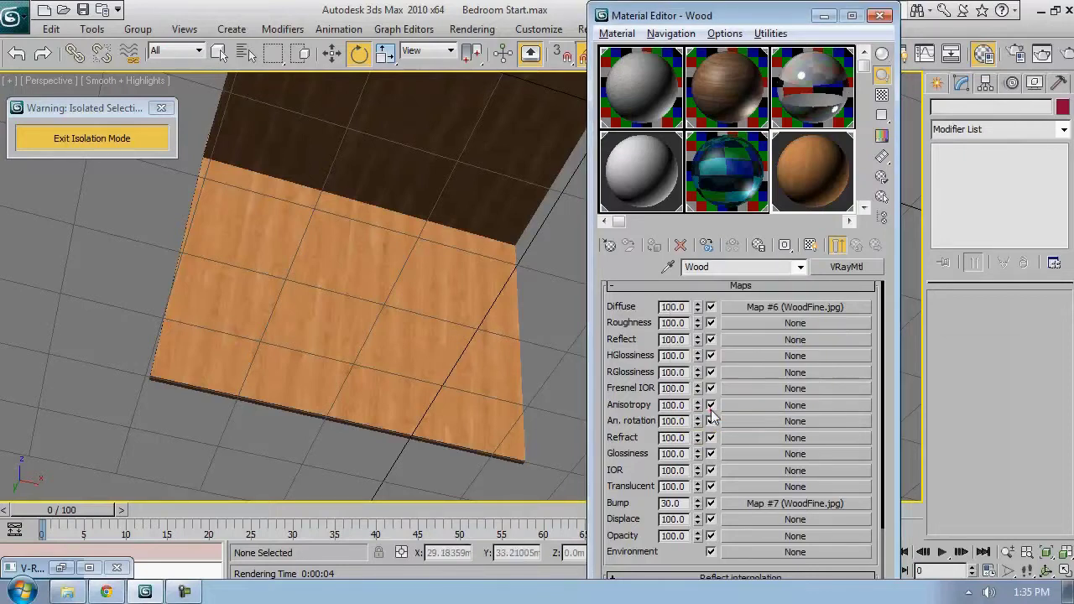
# Show the checkered background behind the Wood sample and set the material's reflection colour to a grey of value 82
pyautogui.click(883, 96)
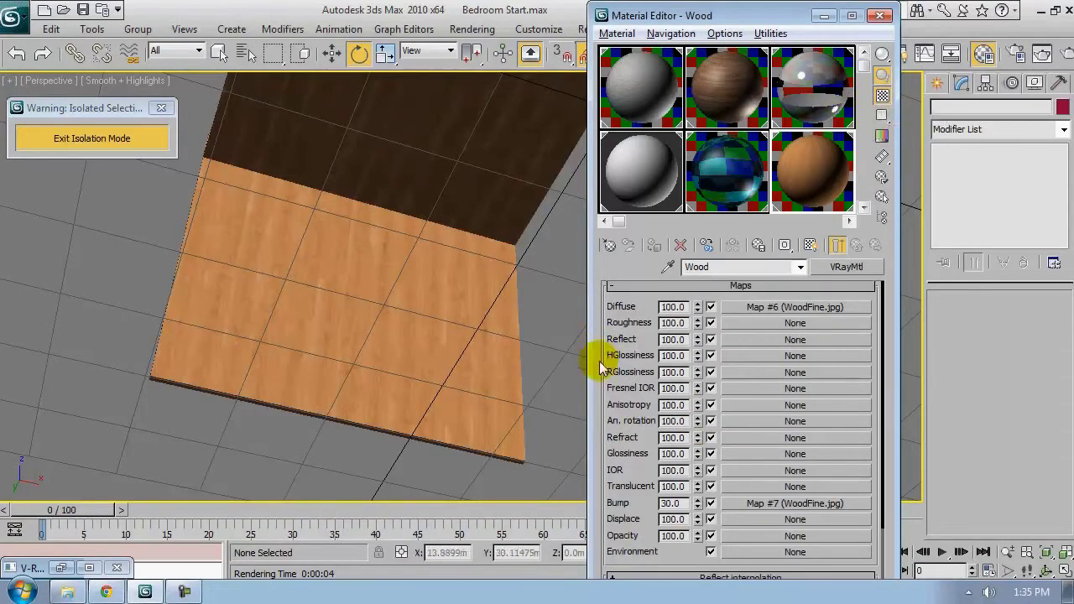
pyautogui.scroll(10, 643, 558)
pyautogui.scroll(4, 644, 545)
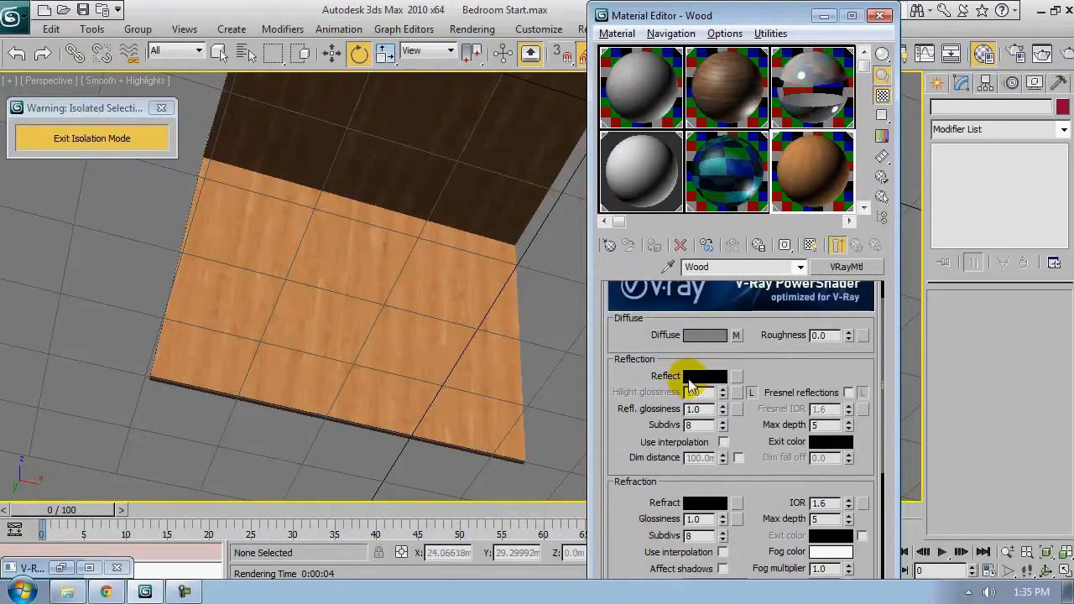
pyautogui.click(703, 377)
pyautogui.moveTo(402, 105); pyautogui.dragTo(406, 148)
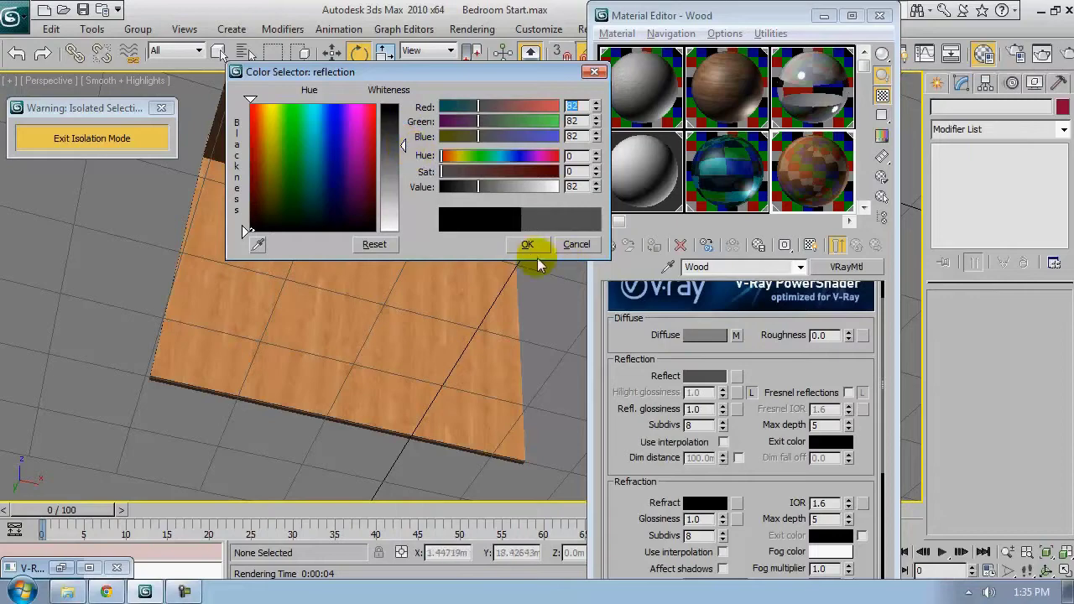
pyautogui.click(531, 246)
# Enable Fresnel reflections on the Wood material, with reflection glossiness 0.9 and highlight glossiness unlocked and set to 0.66
pyautogui.click(849, 393)
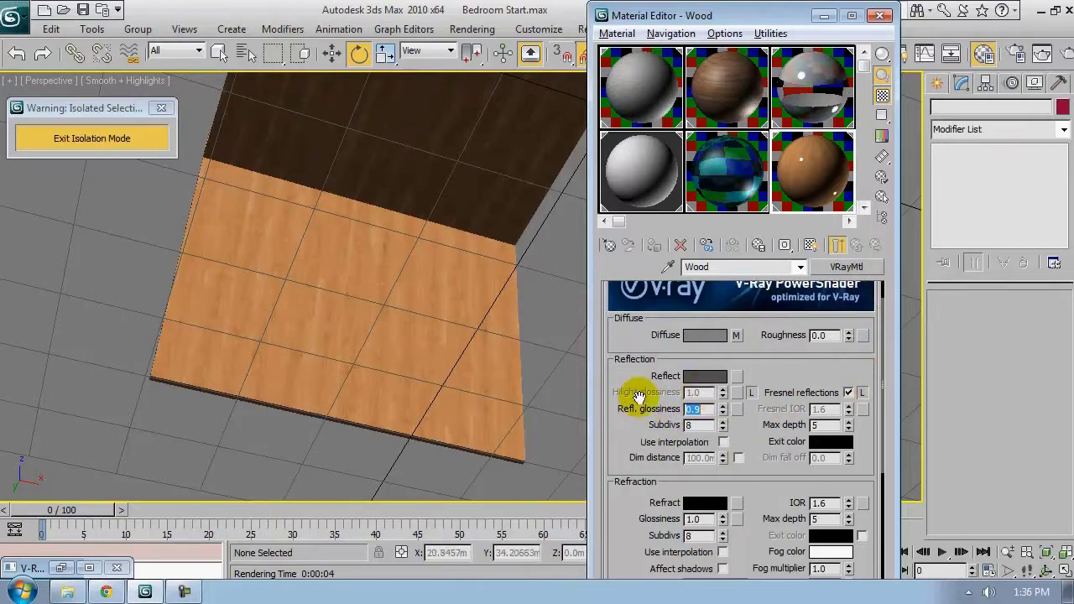
pyautogui.click(751, 392)
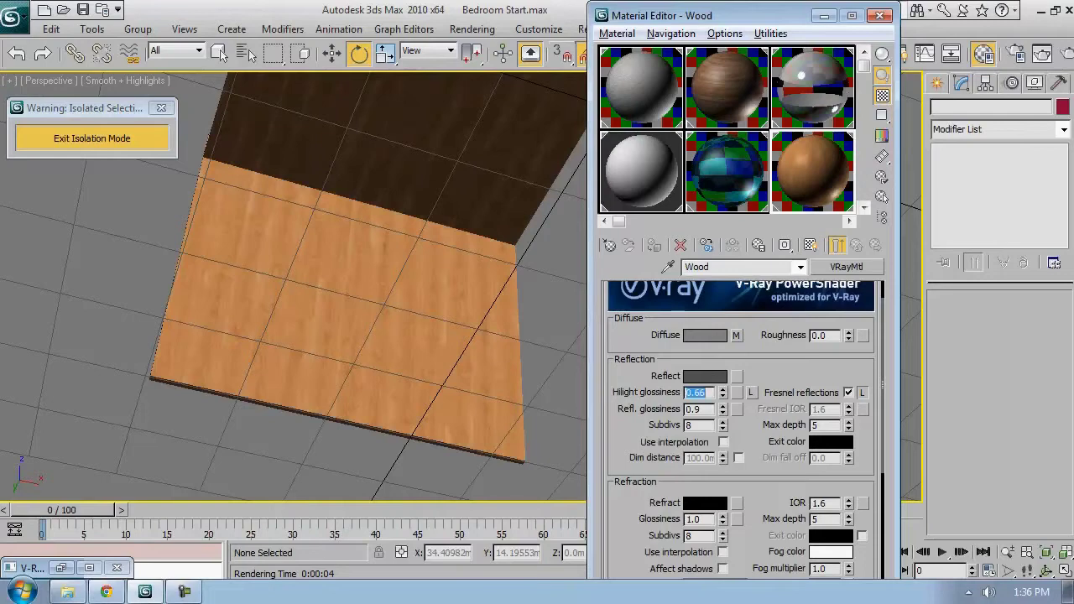
pyautogui.keyDown('alt'); pyautogui.moveTo(566, 238); pyautogui.dragTo(360, 245, button='middle'); pyautogui.keyUp('alt')
# Inspect the Wood sample in an enlarged preview, set the bump amount to 12, update the preview and close it
pyautogui.click(800, 176)
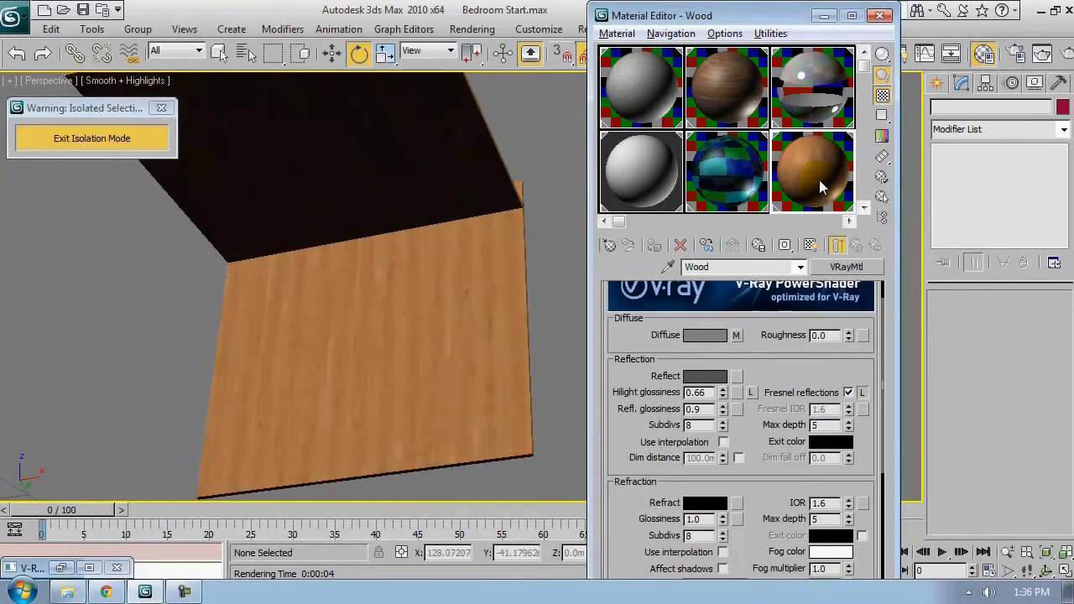
pyautogui.doubleClick(819, 182)
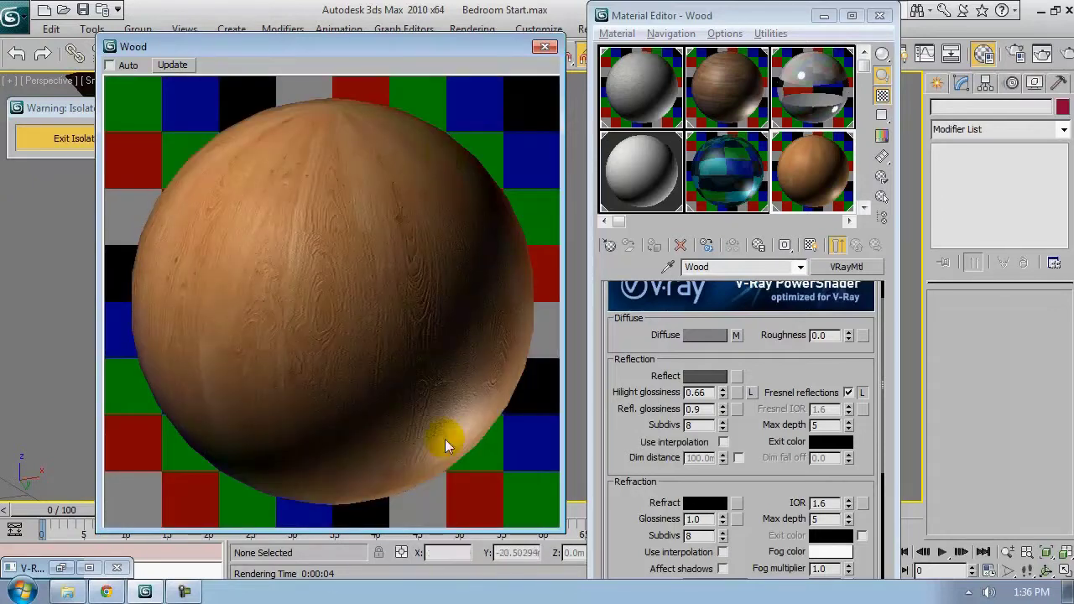
pyautogui.click(445, 442)
pyautogui.moveTo(633, 526); pyautogui.dragTo(666, 403)
pyautogui.scroll(-3, 704, 394)
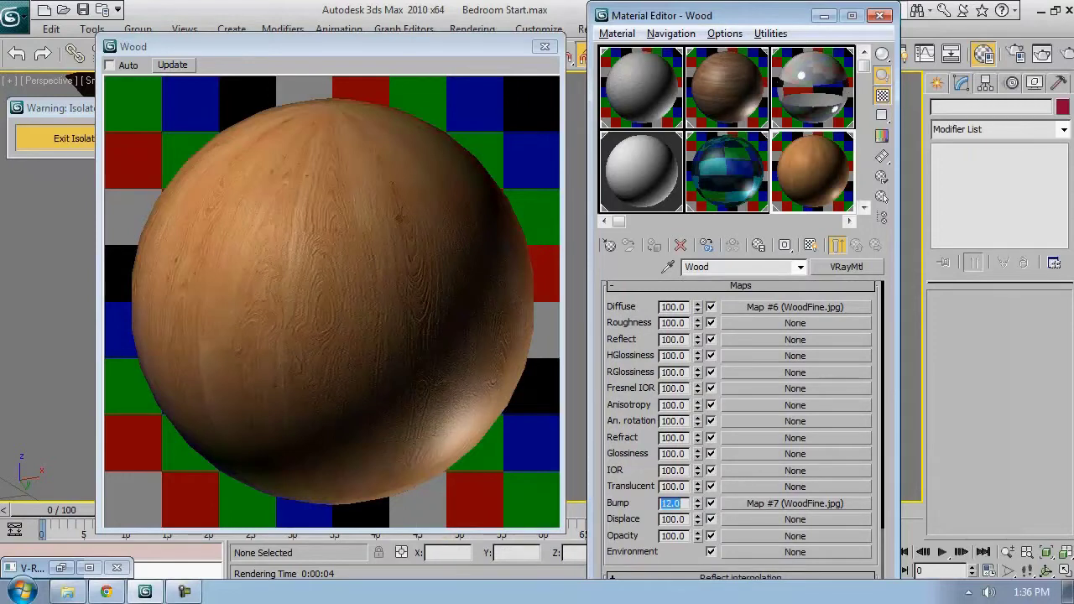
pyautogui.click(173, 64)
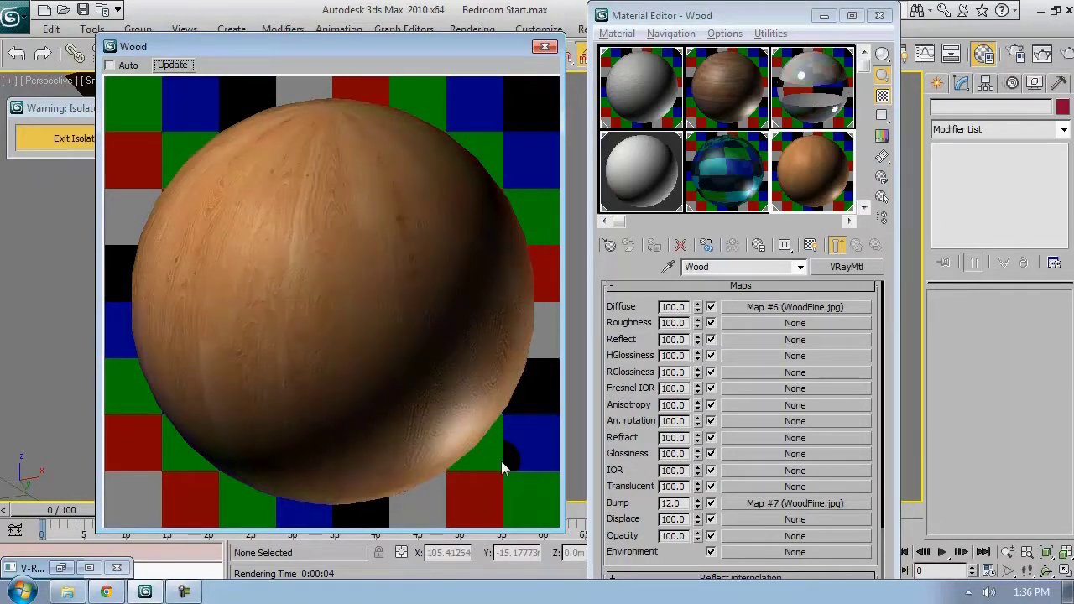
pyautogui.click(547, 47)
# Select both wood panels, exit isolation mode, and hide them in the full bedroom scene
pyautogui.keyDown('alt'); pyautogui.moveTo(549, 202); pyautogui.dragTo(378, 328, button='middle'); pyautogui.keyUp('alt')
pyautogui.scroll(-3, 377, 329)
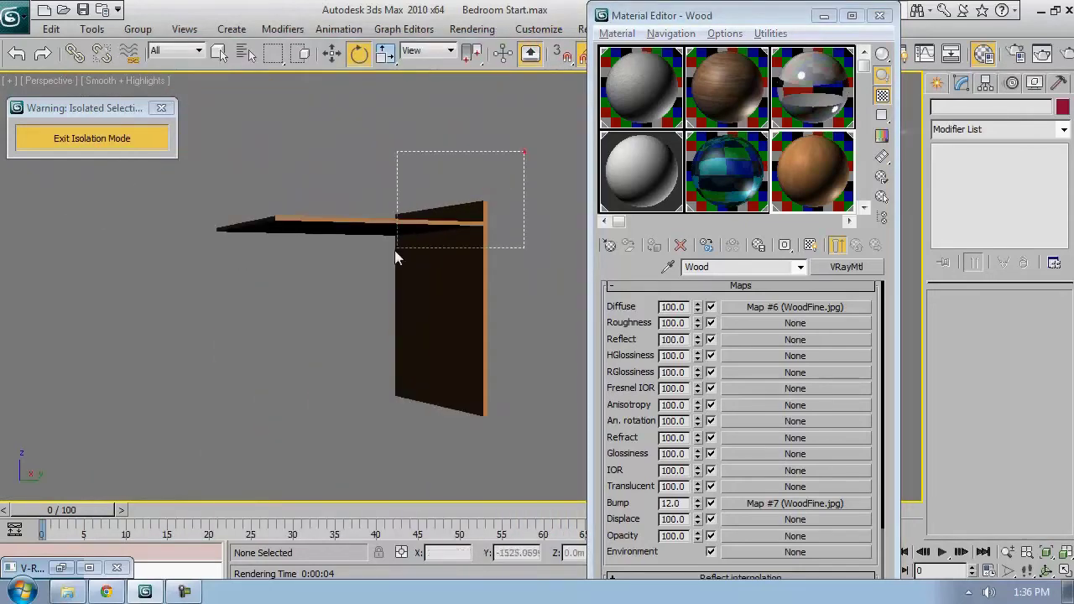
pyautogui.moveTo(394, 250); pyautogui.dragTo(396, 252)
pyautogui.click(156, 138)
pyautogui.press('z')
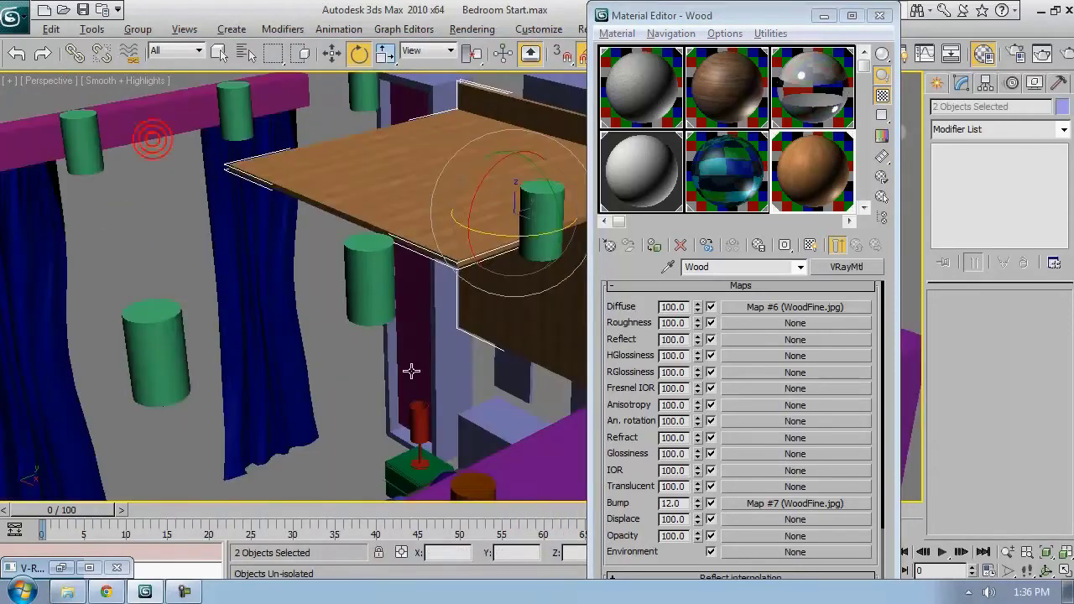
pyautogui.keyDown('alt'); pyautogui.moveTo(411, 371); pyautogui.dragTo(441, 257, button='middle'); pyautogui.keyUp('alt')
pyautogui.rightClick(445, 262)
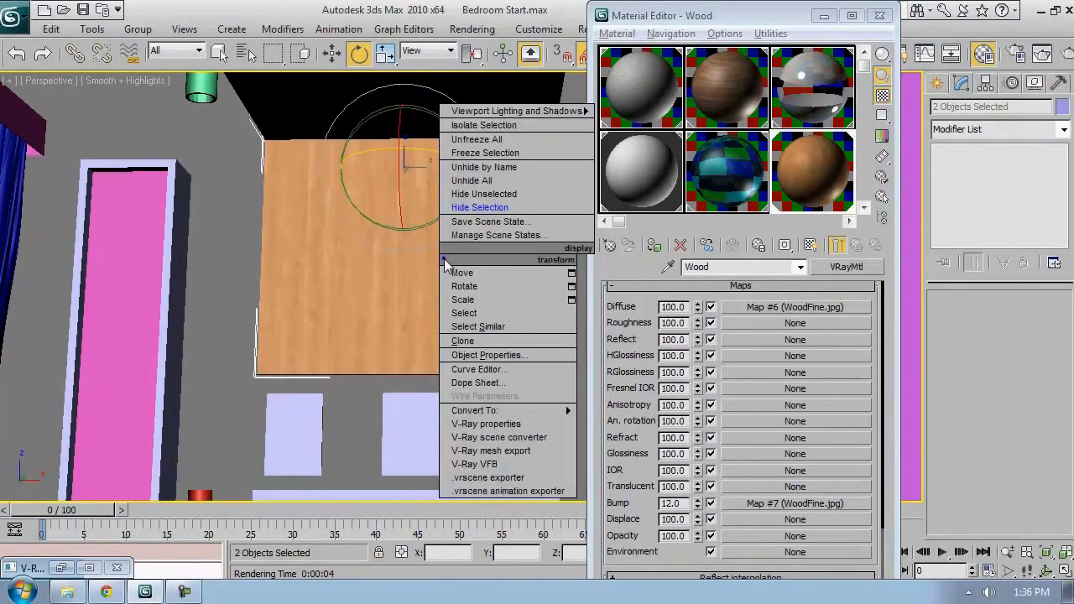
pyautogui.click(475, 208)
# Select the green hanging ceiling cylinders and isolate them, viewing their open undersides
pyautogui.keyDown('alt'); pyautogui.moveTo(477, 213); pyautogui.dragTo(453, 271, button='middle'); pyautogui.keyUp('alt')
pyautogui.scroll(-3, 473, 210)
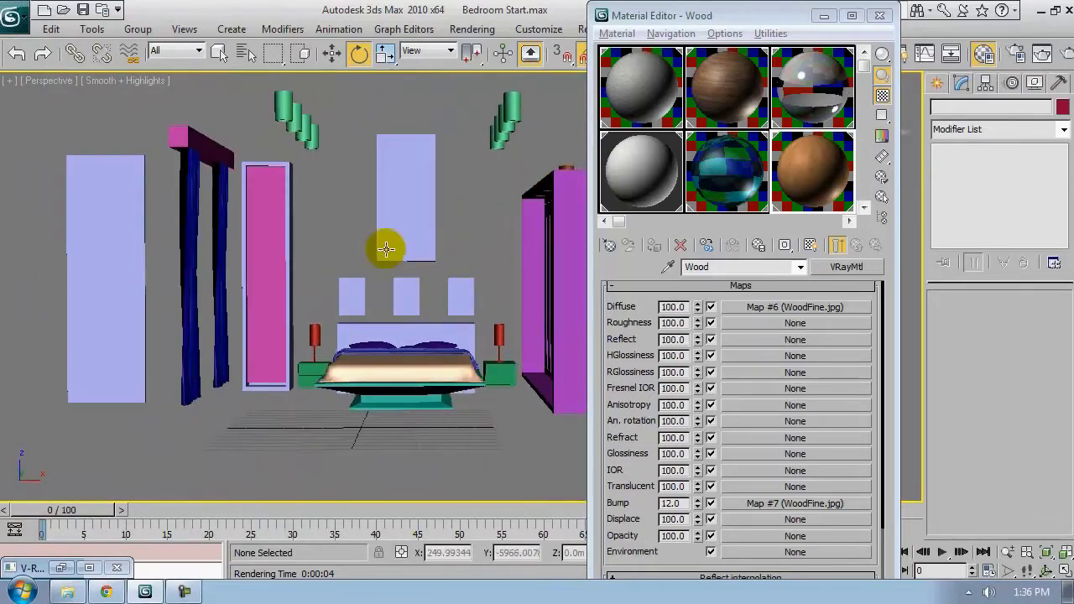
pyautogui.click(323, 145)
pyautogui.moveTo(522, 147); pyautogui.dragTo(495, 236, button='middle')
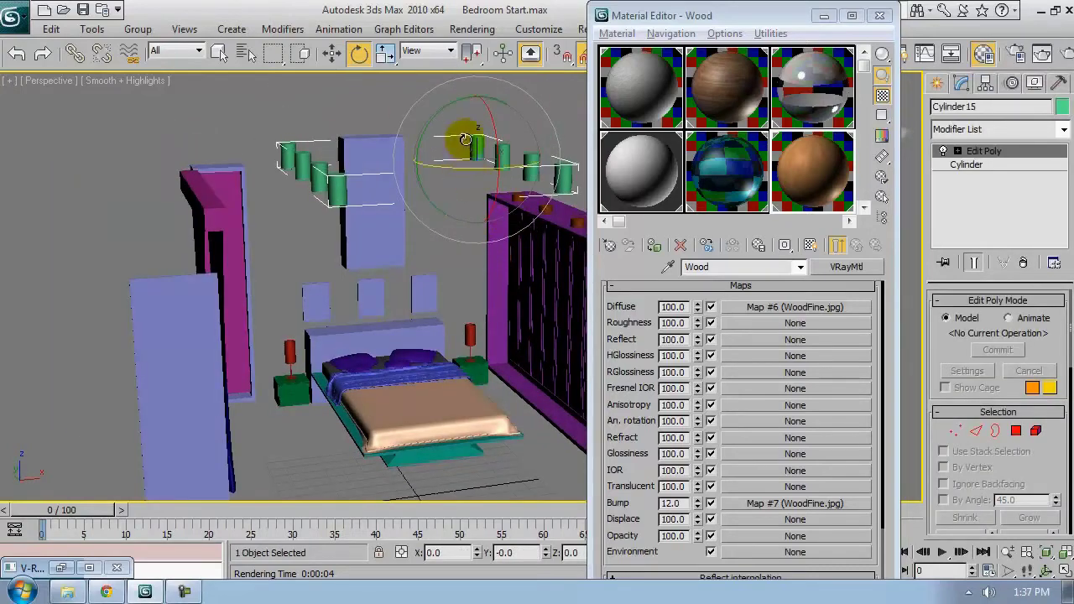
pyautogui.press('w')
pyautogui.moveTo(474, 126); pyautogui.dragTo(496, 221)
pyautogui.keyDown('alt'); pyautogui.moveTo(496, 221); pyautogui.dragTo(438, 151, button='middle'); pyautogui.keyUp('alt')
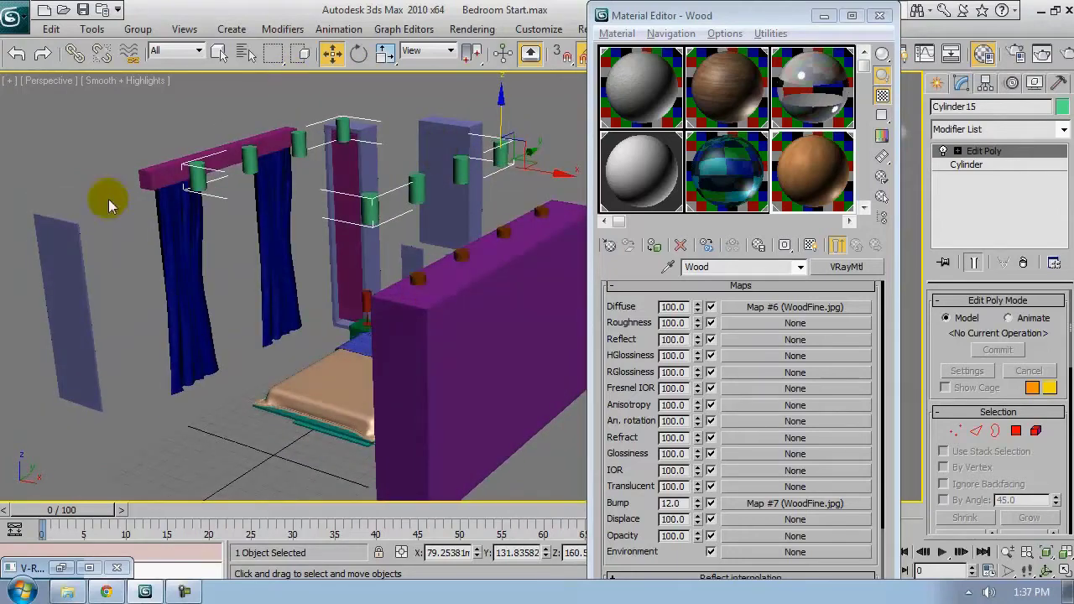
pyautogui.keyDown('alt'); pyautogui.moveTo(335, 366); pyautogui.dragTo(349, 364, button='middle'); pyautogui.keyUp('alt')
pyautogui.hotkey('alt', 'q')
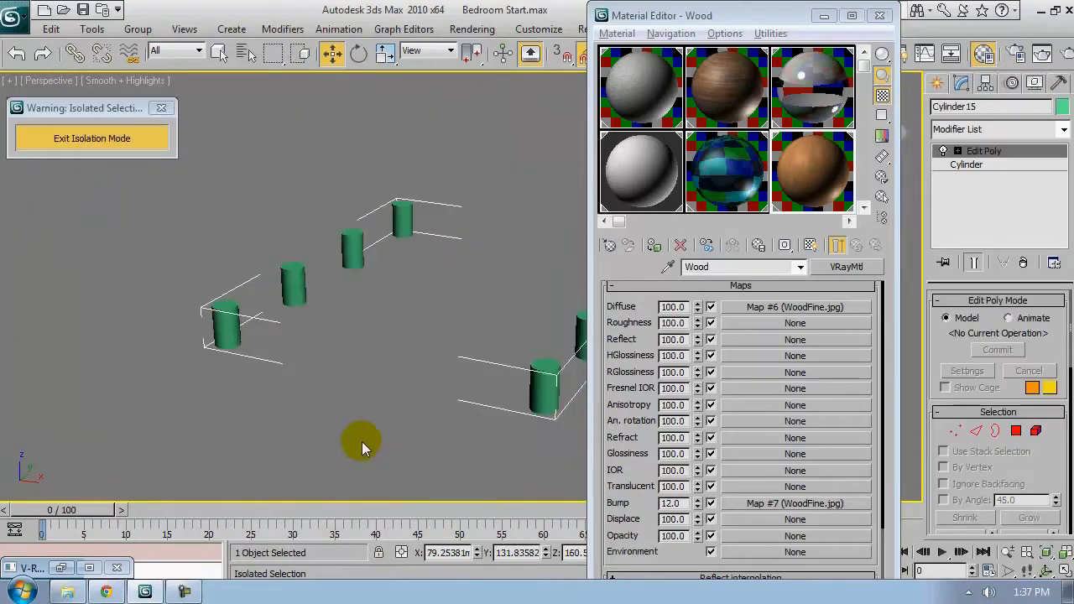
pyautogui.keyDown('alt'); pyautogui.moveTo(362, 442); pyautogui.dragTo(380, 392, button='middle'); pyautogui.keyUp('alt')
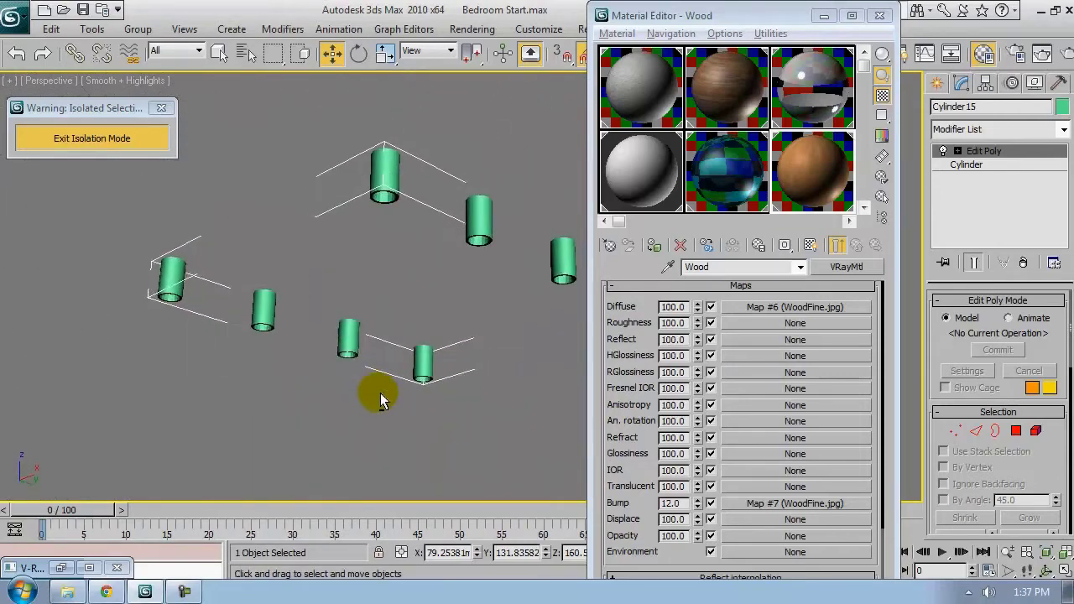
# Turn an unused material slot into a VRayMtl named Chrome and assign it to the isolated cylinders
pyautogui.click(863, 208)
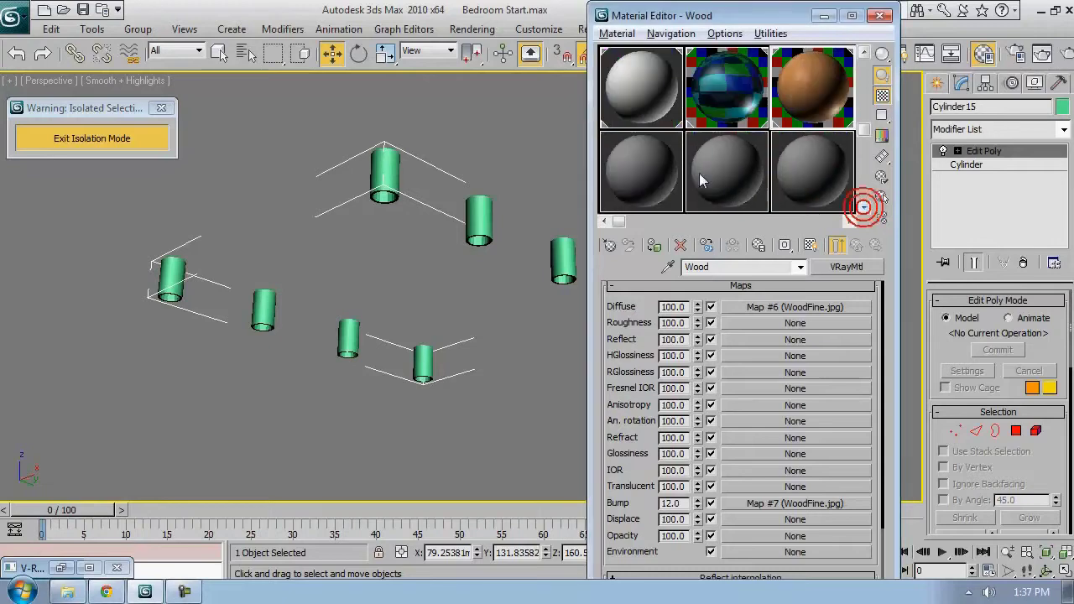
pyautogui.click(641, 172)
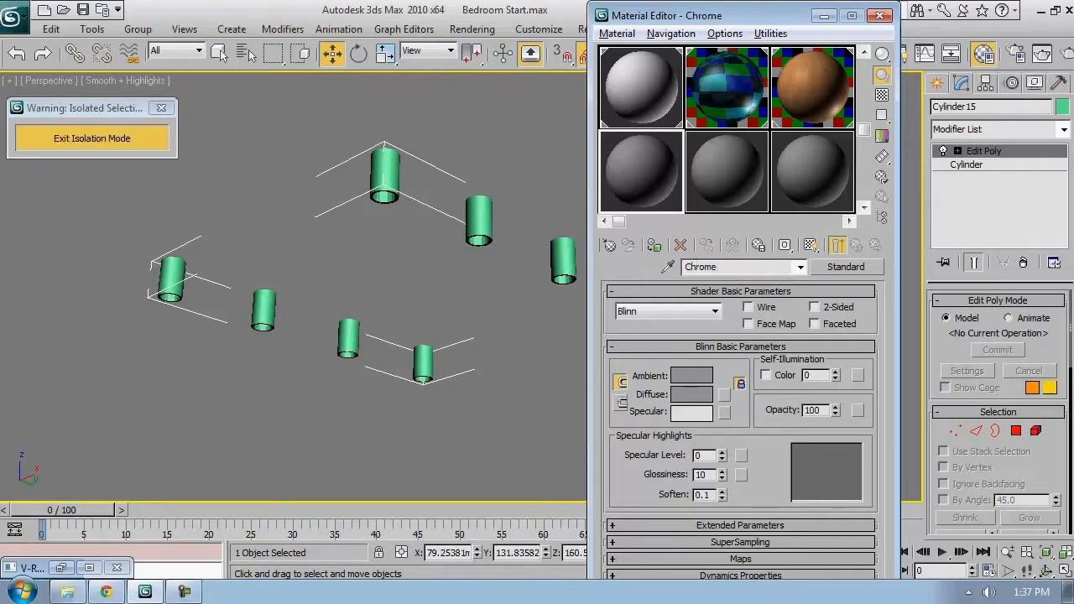
pyautogui.click(845, 267)
pyautogui.doubleClick(256, 381)
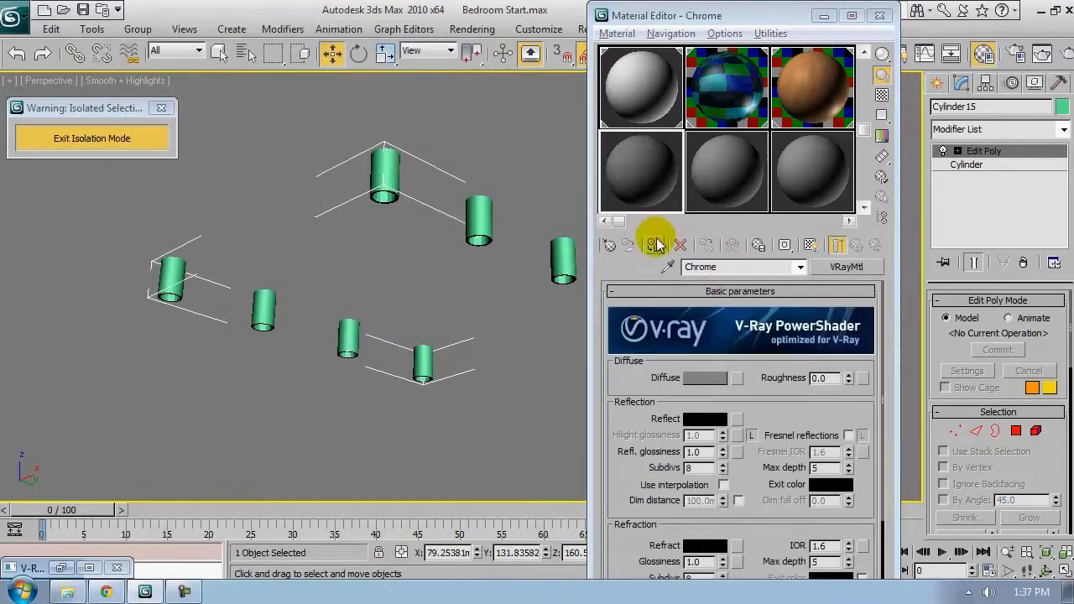
pyautogui.click(655, 246)
pyautogui.keyDown('alt'); pyautogui.moveTo(424, 362); pyautogui.dragTo(433, 328, button='middle'); pyautogui.keyUp('alt')
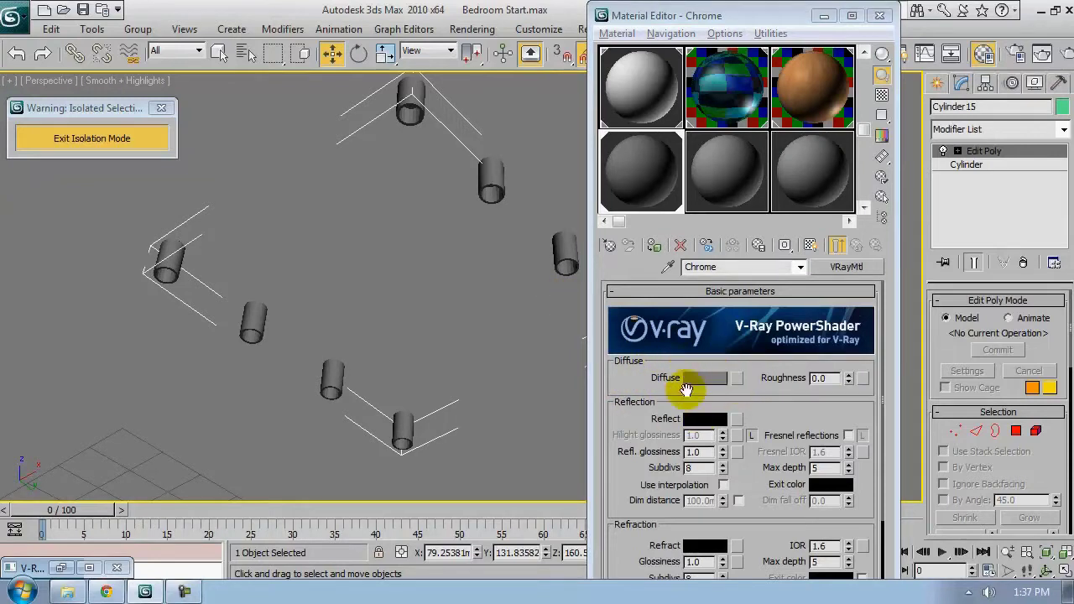
# Set the Chrome material's reflection colour to grey value 176, its reflection glossiness to 0.95, and show the checkered sample background
pyautogui.click(695, 415)
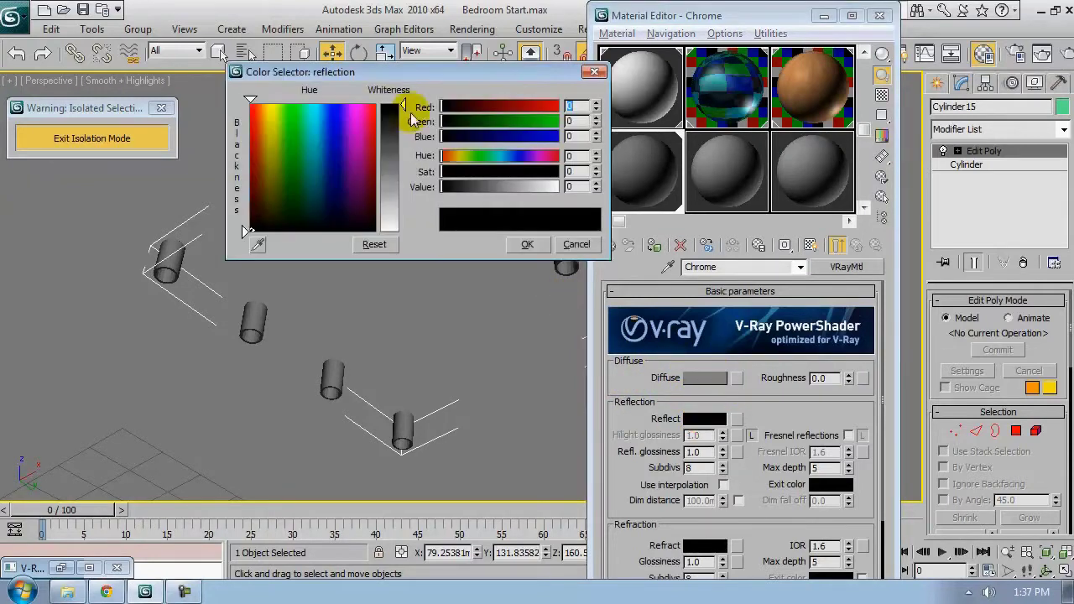
pyautogui.moveTo(406, 106); pyautogui.dragTo(404, 185)
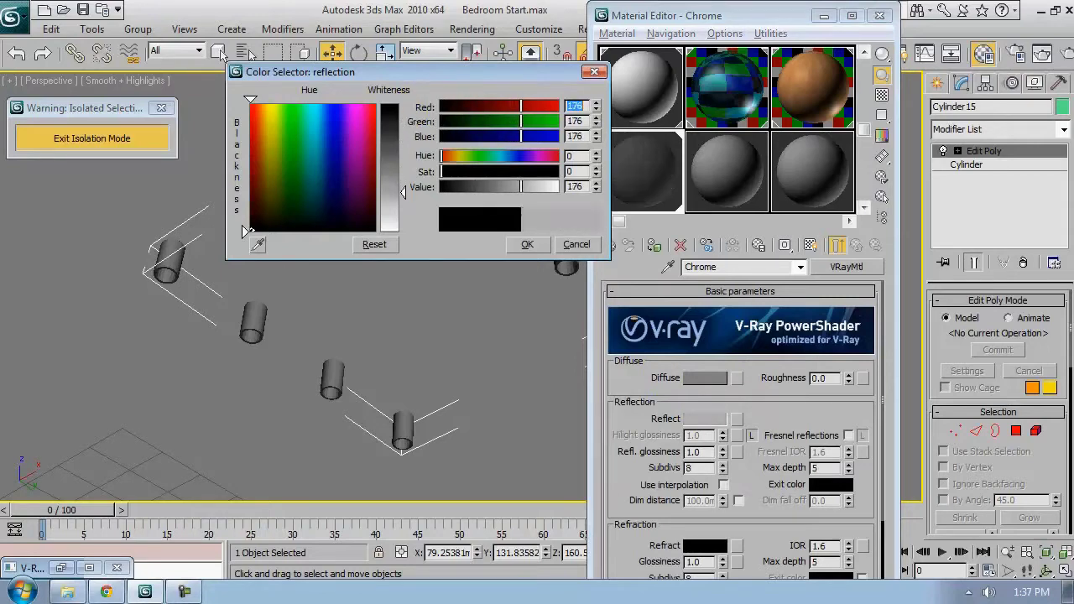
pyautogui.click(525, 248)
pyautogui.keyDown('alt'); pyautogui.moveTo(492, 266); pyautogui.dragTo(476, 276, button='middle'); pyautogui.keyUp('alt')
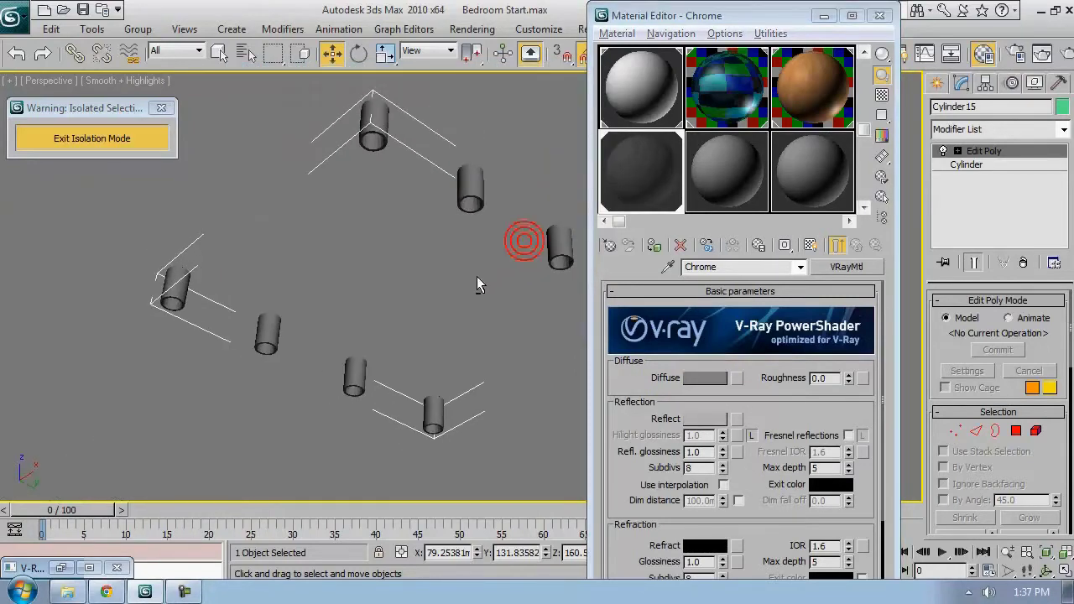
pyautogui.click(883, 98)
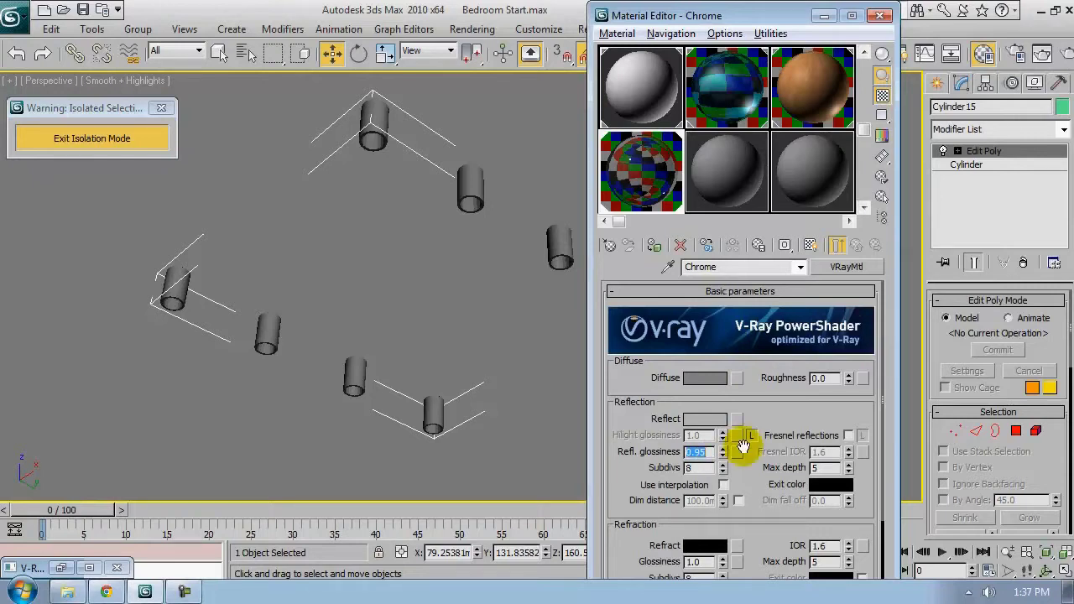
# Enable Fresnel reflections on the Chrome material and set the Fresnel IOR to 10
pyautogui.click(848, 436)
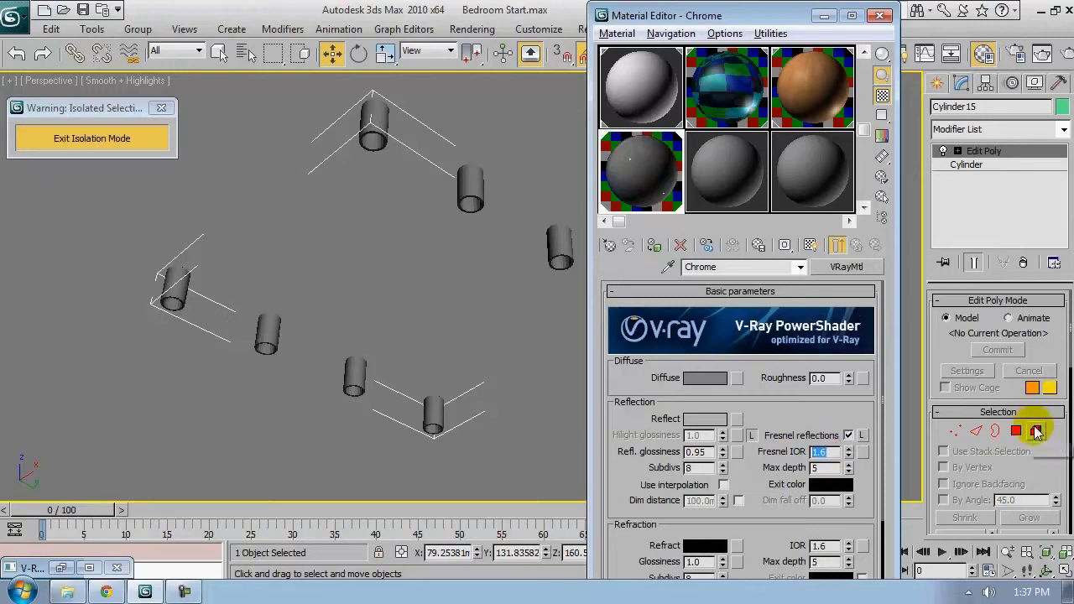
pyautogui.press('Return')
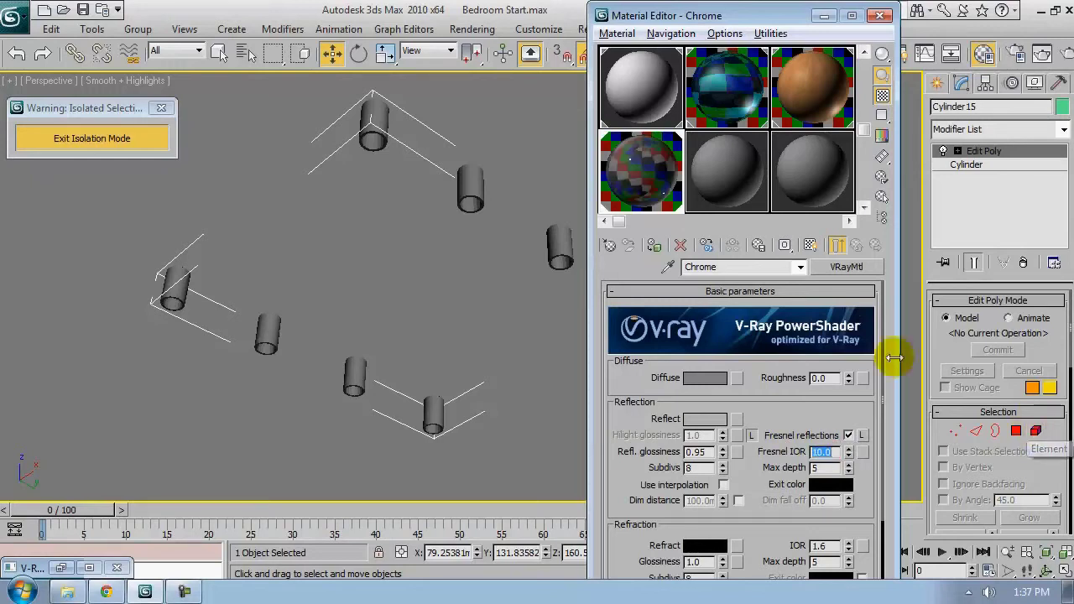
pyautogui.keyDown('alt'); pyautogui.moveTo(398, 234); pyautogui.dragTo(419, 309, button='middle'); pyautogui.keyUp('alt')
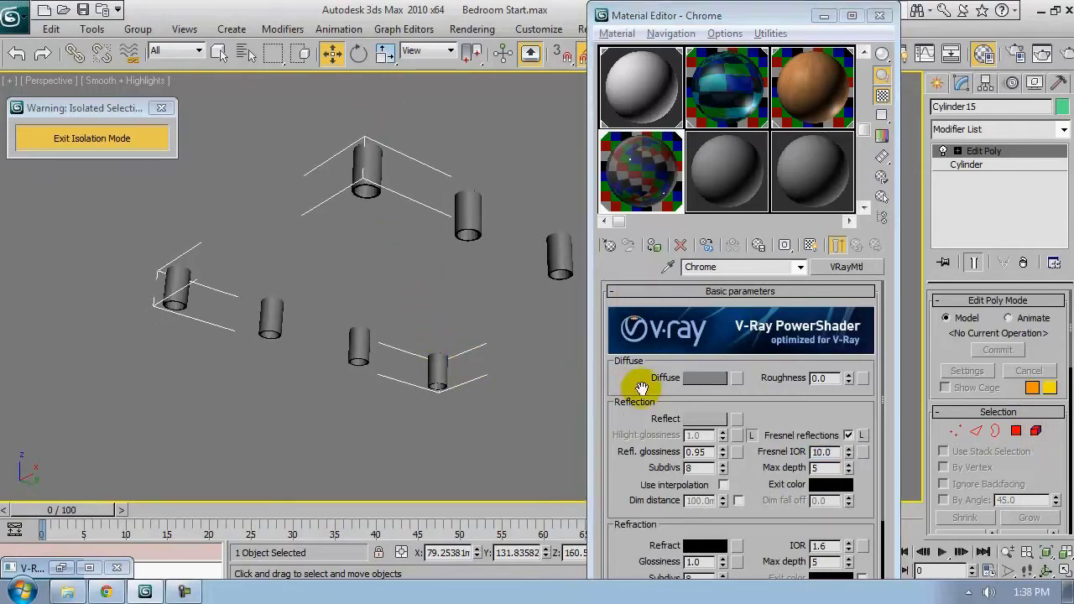
# Darken the Chrome material's diffuse colour to a dark grey and close the Material Editor
pyautogui.click(713, 379)
pyautogui.moveTo(446, 86); pyautogui.dragTo(327, 81)
pyautogui.moveTo(284, 164); pyautogui.dragTo(283, 137)
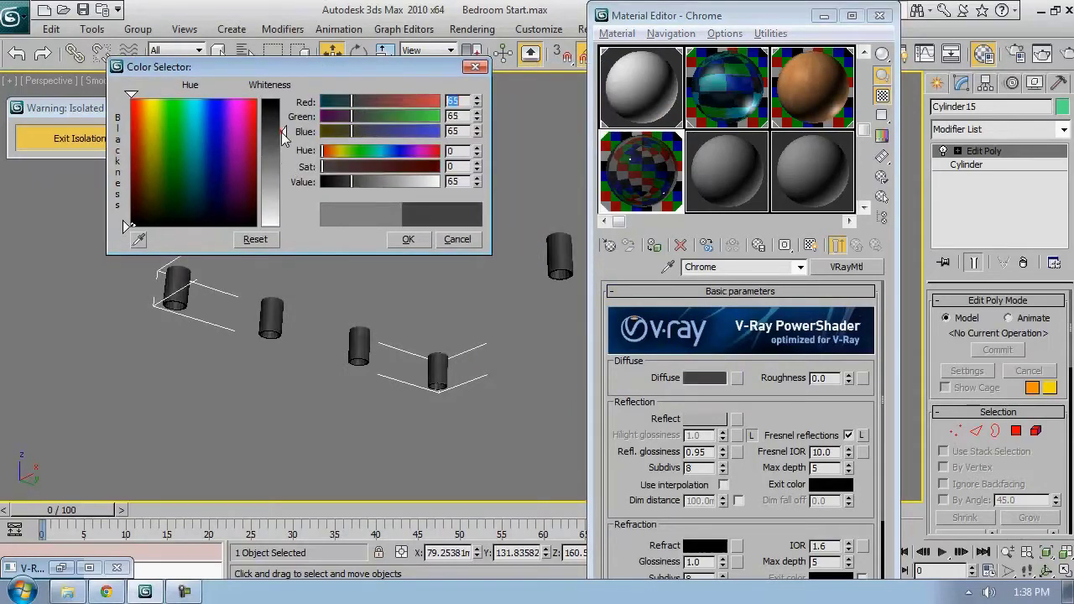
pyautogui.click(408, 239)
pyautogui.keyDown('alt'); pyautogui.moveTo(408, 239); pyautogui.dragTo(411, 463, button='middle'); pyautogui.keyUp('alt')
pyautogui.click(879, 16)
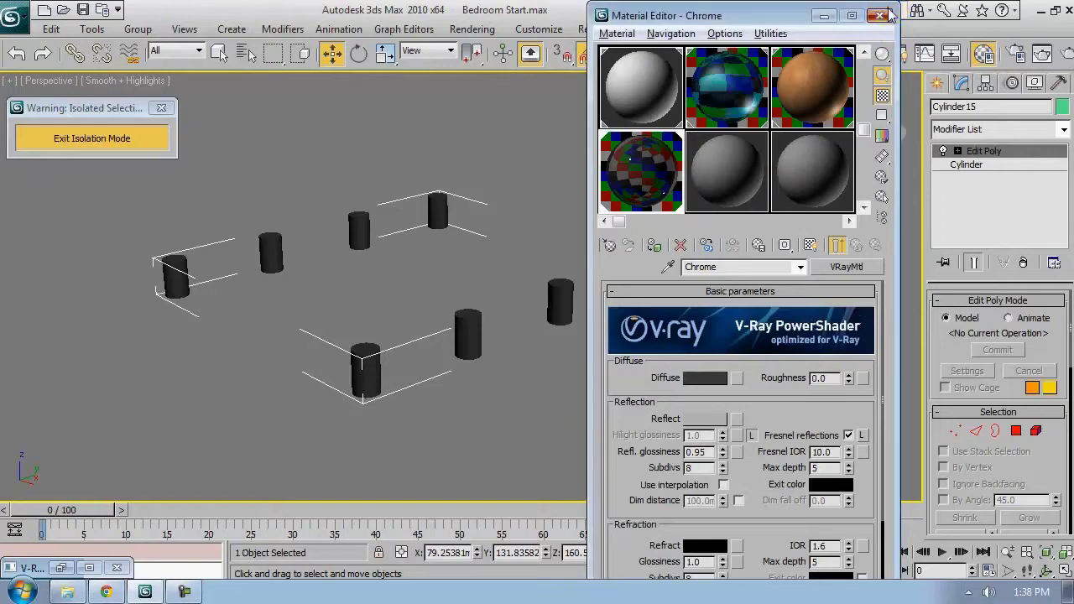
# Exit isolation mode and assign the Chrome material to the brown cylinders in the top of the purple wall unit
pyautogui.click(86, 139)
pyautogui.moveTo(546, 246); pyautogui.dragTo(504, 250, button='middle')
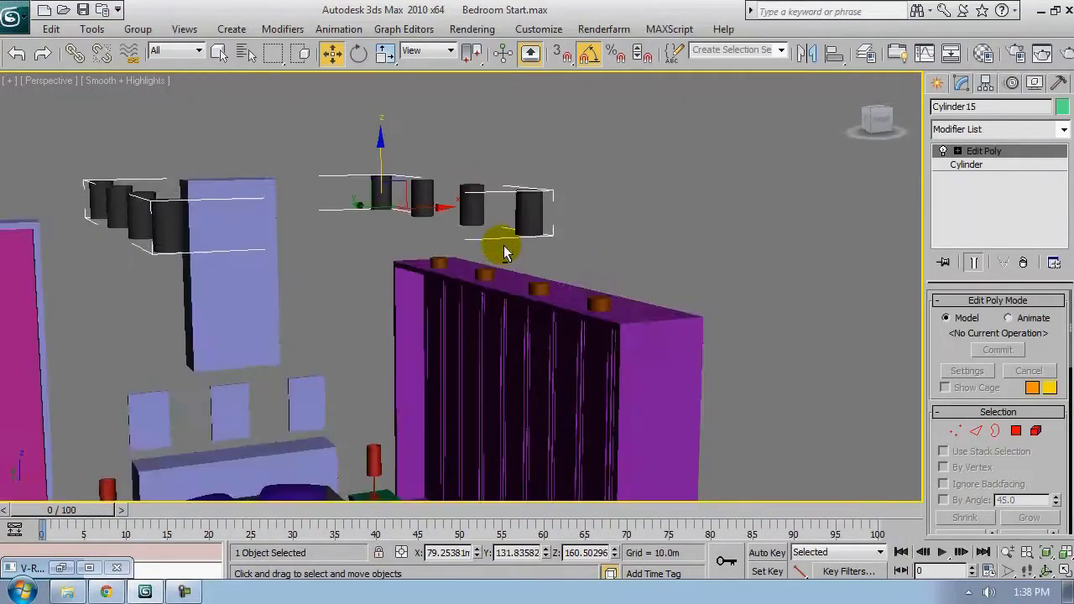
pyautogui.click(594, 304)
pyautogui.keyDown('alt'); pyautogui.moveTo(628, 315); pyautogui.dragTo(614, 335, button='middle'); pyautogui.keyUp('alt')
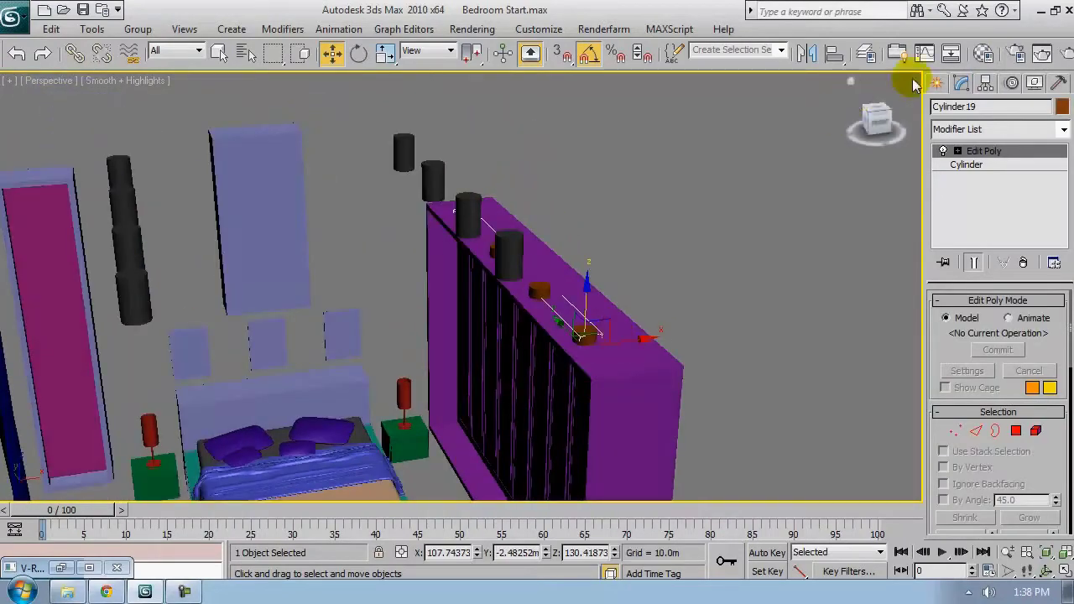
pyautogui.click(979, 58)
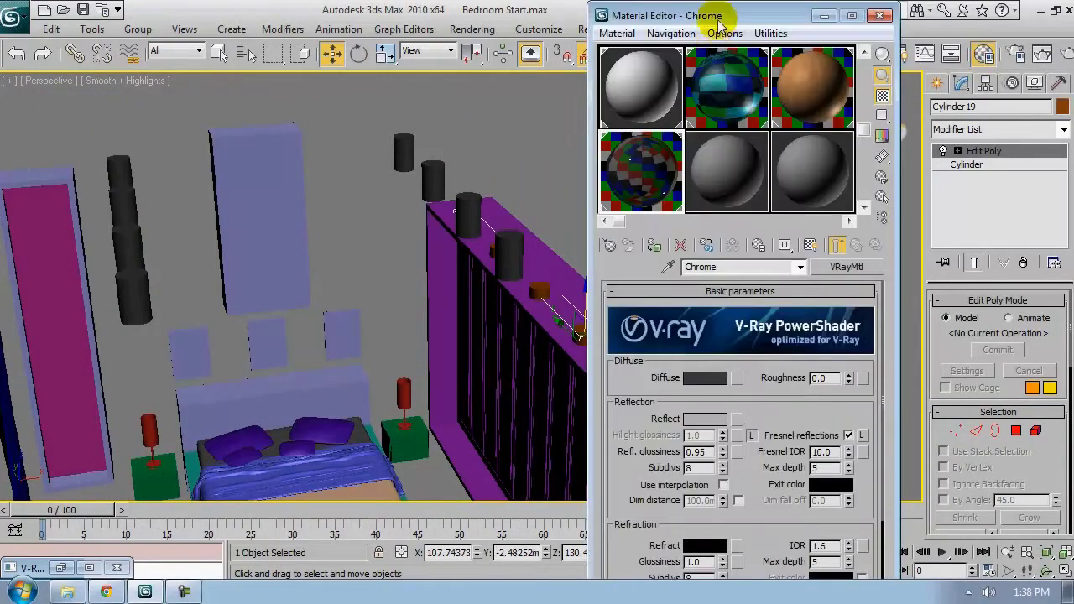
pyautogui.moveTo(719, 21); pyautogui.dragTo(896, 19)
pyautogui.keyDown('alt'); pyautogui.moveTo(376, 372); pyautogui.dragTo(367, 279, button='middle'); pyautogui.keyUp('alt')
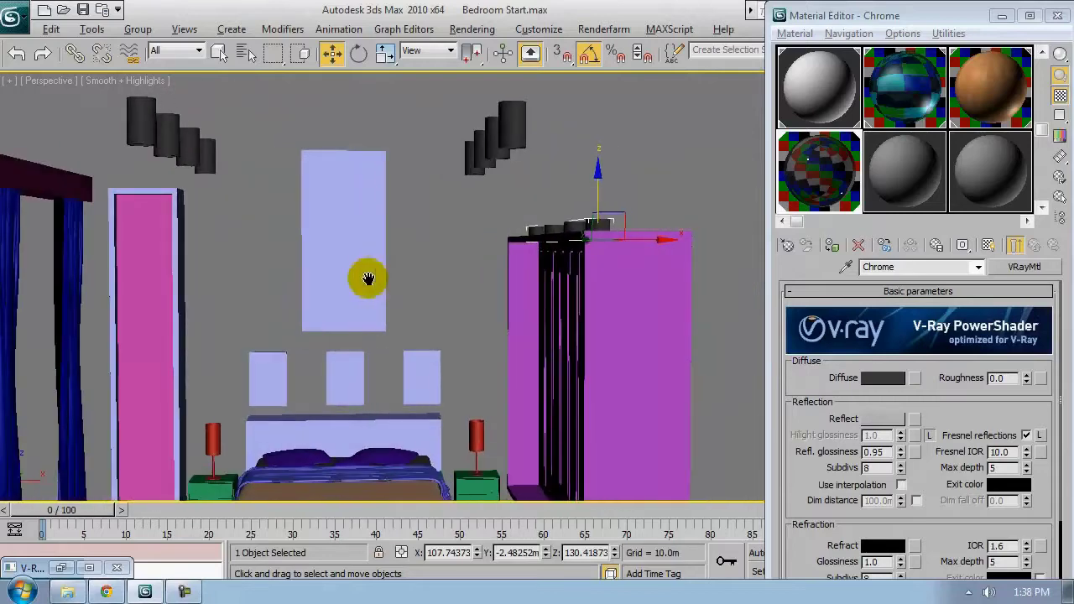
# Select the hanging ceiling cylinders together with the wall unit's cylinders and hide them
pyautogui.click(507, 138)
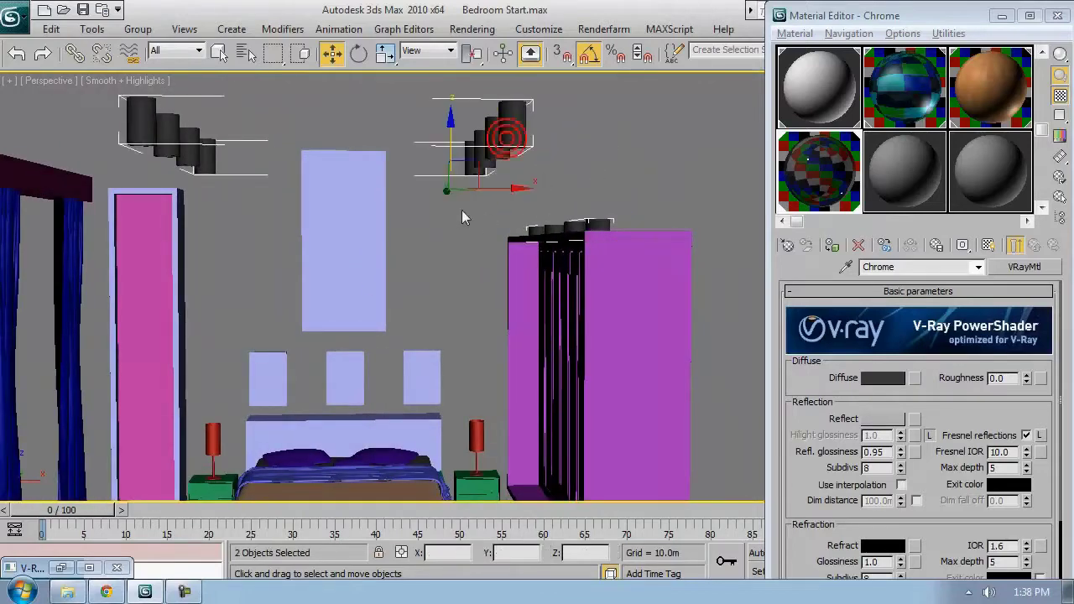
pyautogui.rightClick(586, 227)
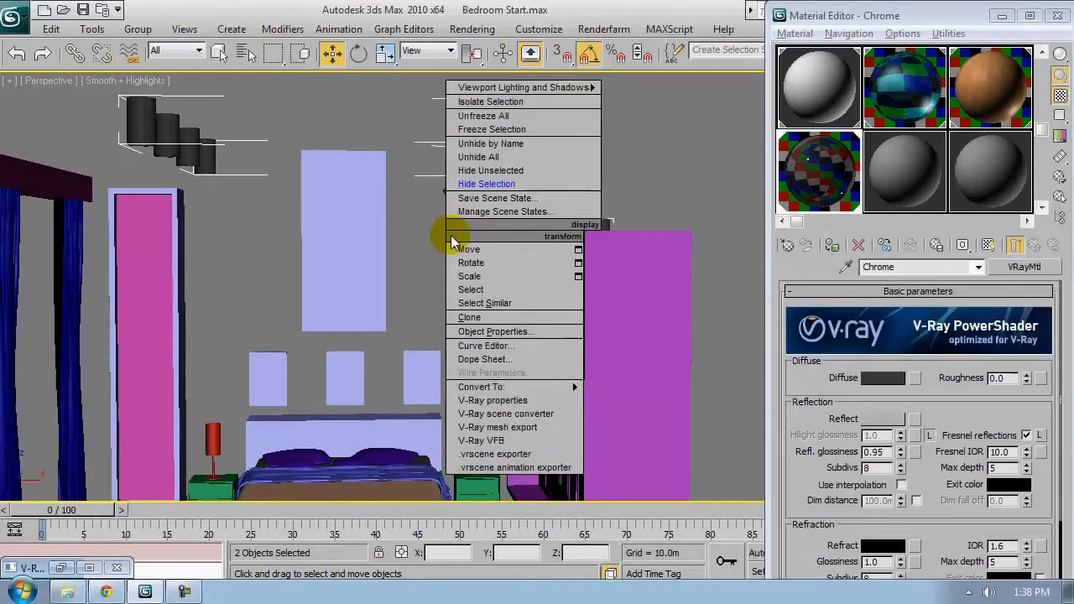
pyautogui.click(487, 183)
pyautogui.keyDown('alt'); pyautogui.moveTo(489, 184); pyautogui.dragTo(505, 307, button='middle'); pyautogui.keyUp('alt')
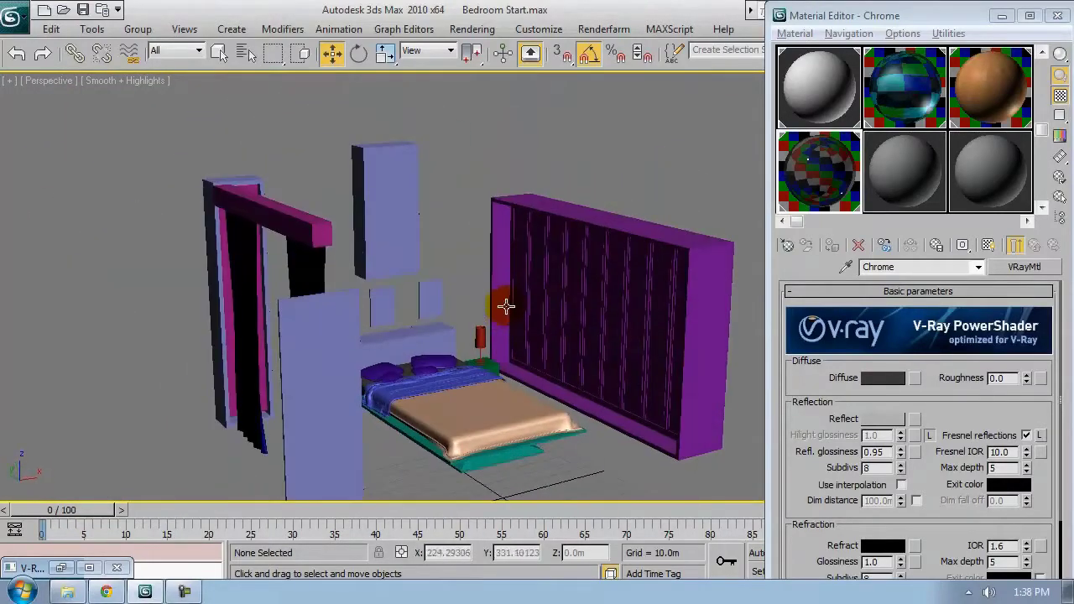
# Select the purple wall unit beside the bed, close the Material Editor, and display edged faces to examine its underside
pyautogui.click(570, 206)
pyautogui.moveTo(628, 253); pyautogui.dragTo(478, 249, button='middle')
pyautogui.scroll(4, 462, 314)
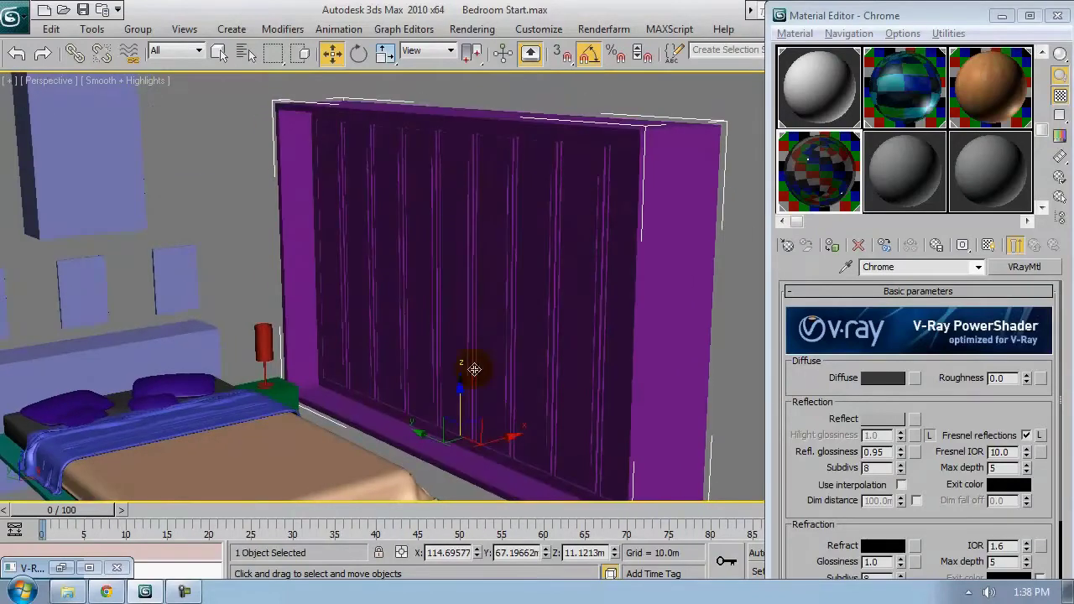
pyautogui.keyDown('alt'); pyautogui.moveTo(460, 402); pyautogui.dragTo(403, 295, button='middle'); pyautogui.keyUp('alt')
pyautogui.keyDown('alt'); pyautogui.moveTo(431, 391); pyautogui.dragTo(388, 221, button='middle'); pyautogui.keyUp('alt')
pyautogui.keyDown('alt'); pyautogui.moveTo(360, 293); pyautogui.dragTo(382, 281, button='middle'); pyautogui.keyUp('alt')
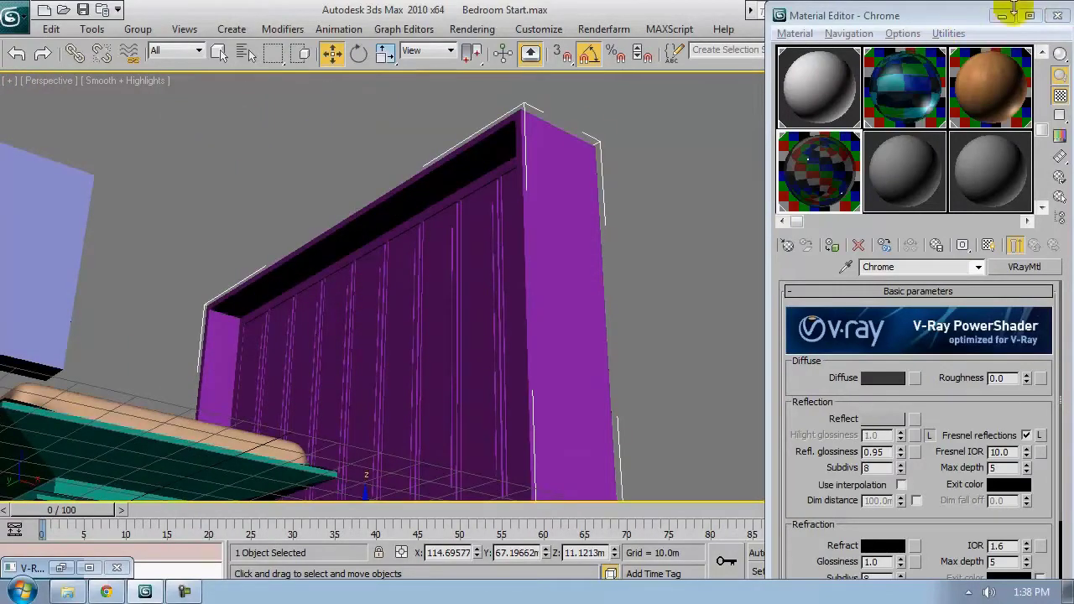
pyautogui.click(1056, 16)
pyautogui.keyDown('alt'); pyautogui.moveTo(263, 288); pyautogui.dragTo(464, 167, button='middle'); pyautogui.keyUp('alt')
pyautogui.press('F4')
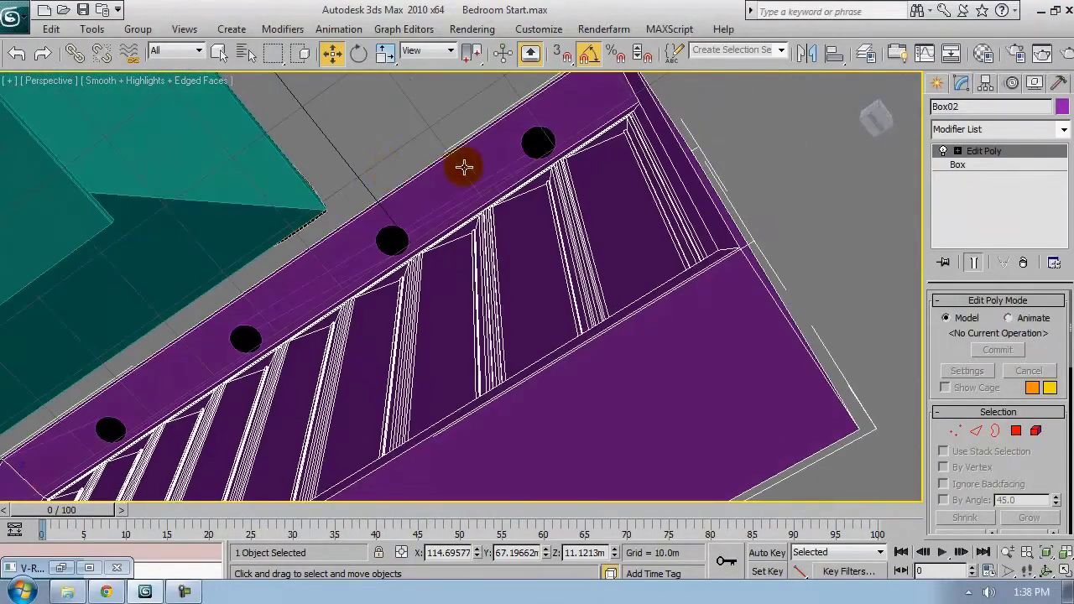
pyautogui.keyDown('alt'); pyautogui.moveTo(425, 265); pyautogui.dragTo(460, 221, button='middle'); pyautogui.keyUp('alt')
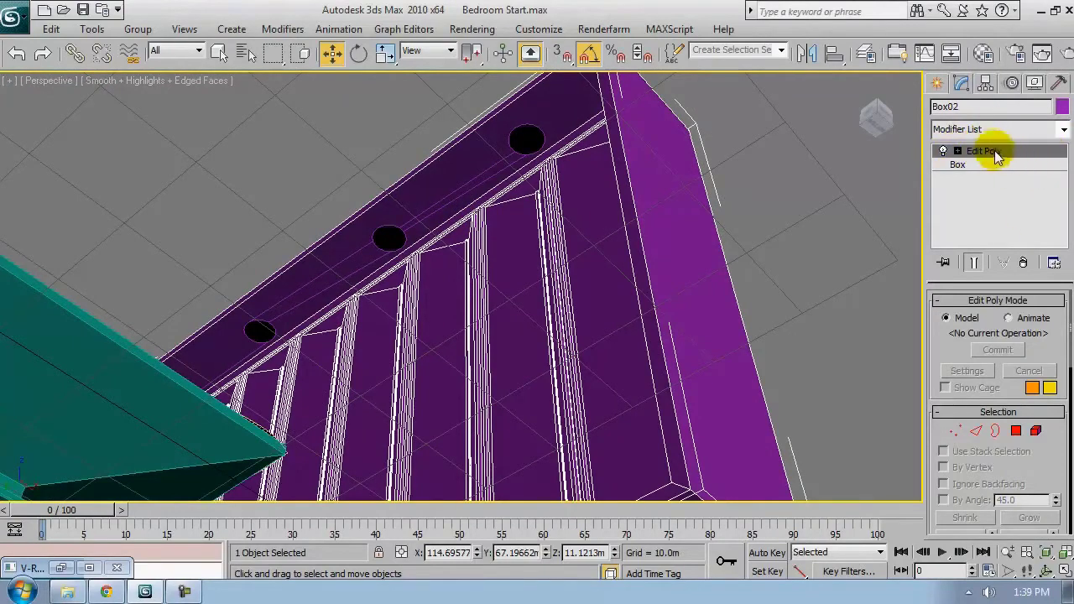
pyautogui.moveTo(703, 280); pyautogui.dragTo(697, 249, button='middle')
# Attach the separate upper strip with the round holes to the purple wall unit
pyautogui.moveTo(1041, 470); pyautogui.dragTo(1048, 148)
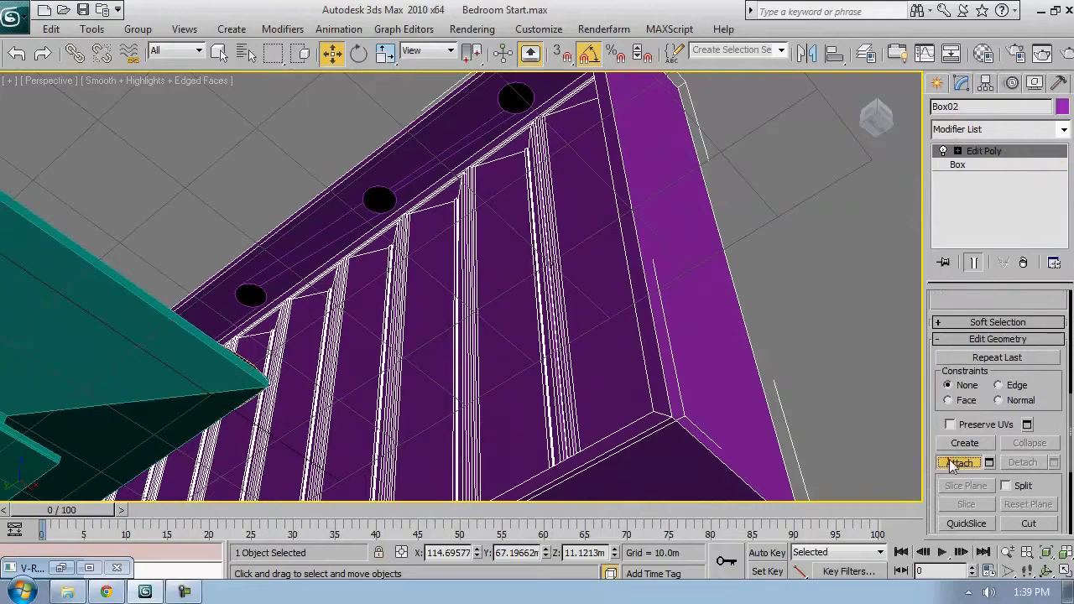
pyautogui.click(463, 124)
pyautogui.rightClick(713, 176)
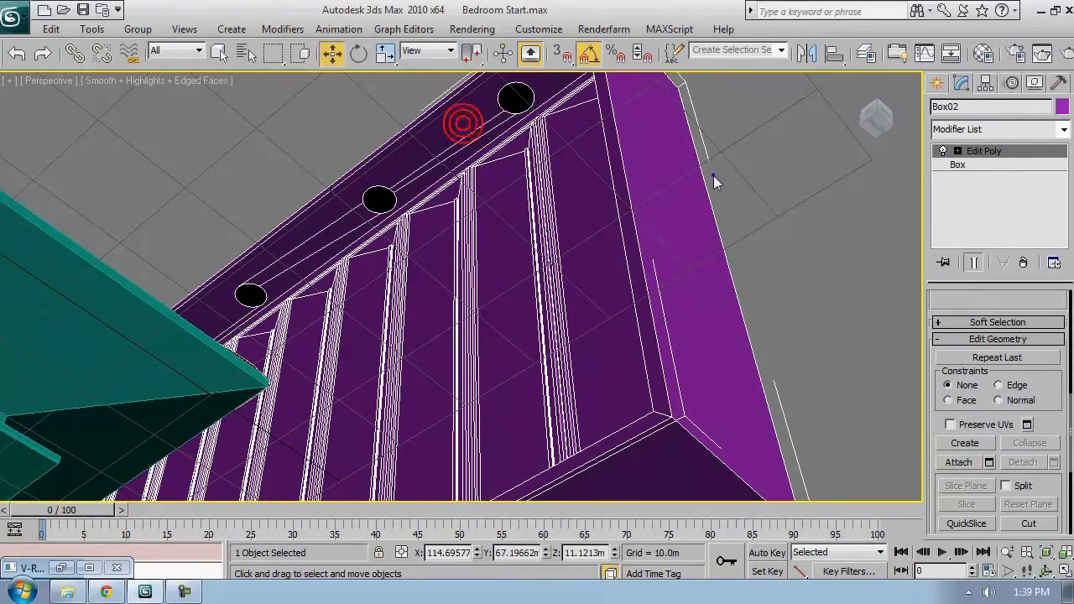
pyautogui.keyDown('alt'); pyautogui.moveTo(713, 175); pyautogui.dragTo(728, 121, button='middle'); pyautogui.keyUp('alt')
pyautogui.scroll(-3, 728, 121)
pyautogui.keyDown('alt'); pyautogui.moveTo(682, 199); pyautogui.dragTo(629, 112, button='middle'); pyautogui.keyUp('alt')
pyautogui.keyDown('alt'); pyautogui.moveTo(556, 453); pyautogui.dragTo(493, 446, button='middle'); pyautogui.keyUp('alt')
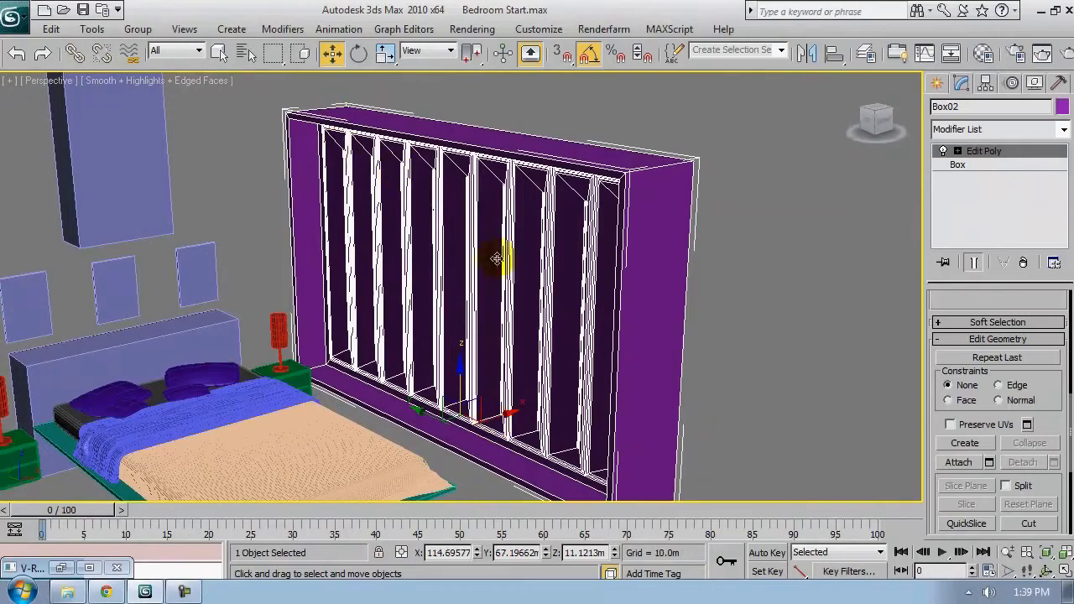
# Try smoothing the wall unit's mesh and undo the smoothing
pyautogui.keyDown('alt'); pyautogui.moveTo(496, 258); pyautogui.dragTo(674, 177, button='middle'); pyautogui.keyUp('alt')
pyautogui.keyDown('alt'); pyautogui.moveTo(305, 188); pyautogui.dragTo(454, 245, button='middle'); pyautogui.keyUp('alt')
pyautogui.hotkey('ctrl', 'm')
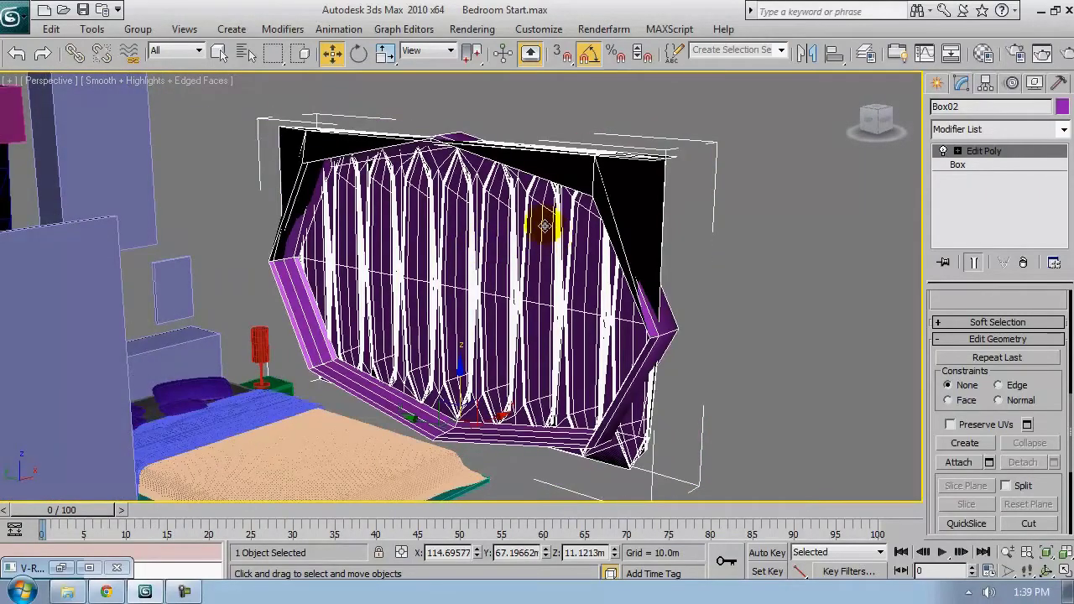
pyautogui.hotkey('ctrl', 'z')
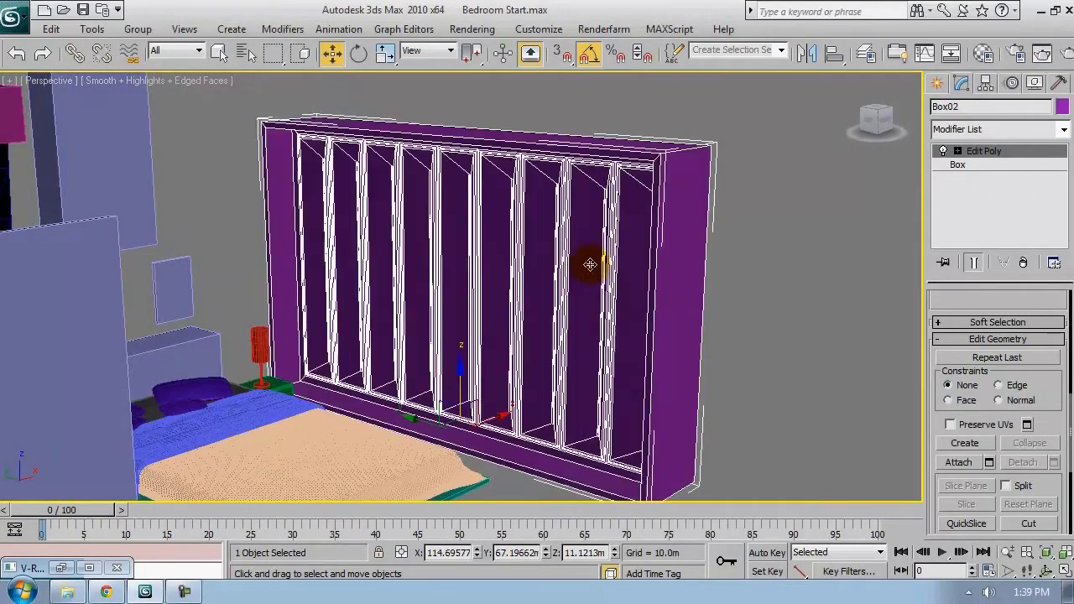
# Assign the Wood material to the purple wall unit and close the Material Editor
pyautogui.click(984, 52)
pyautogui.moveTo(602, 299); pyautogui.dragTo(583, 306, button='middle')
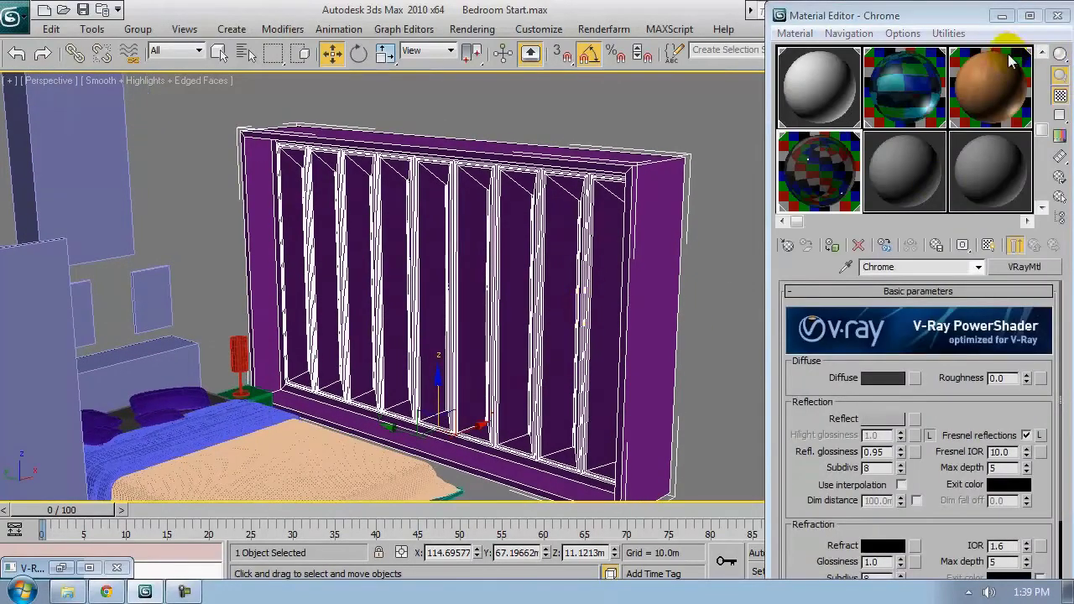
pyautogui.click(998, 84)
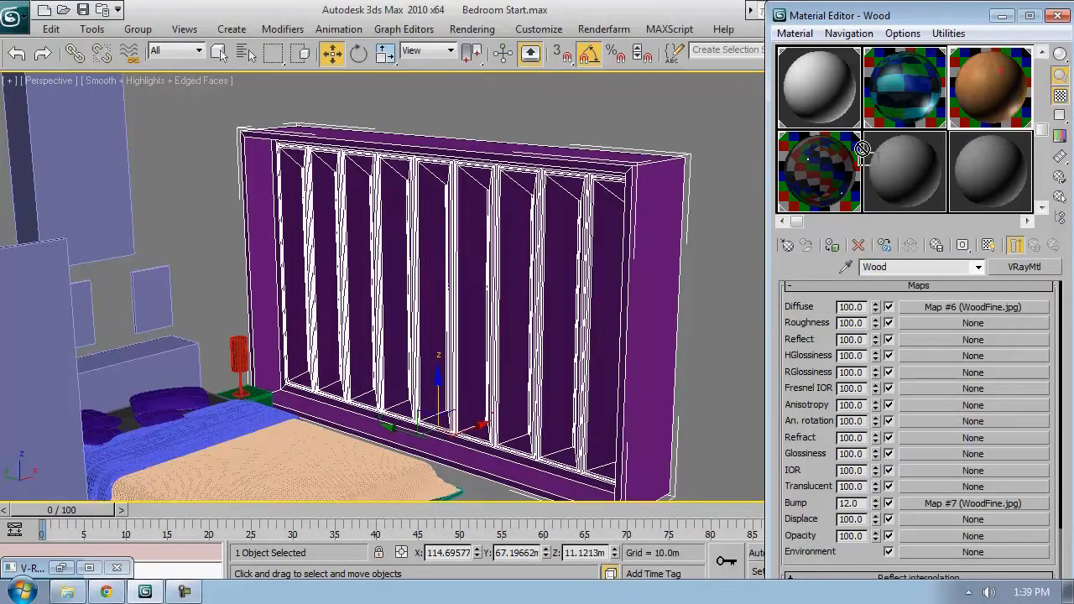
pyautogui.moveTo(690, 228); pyautogui.dragTo(661, 241)
pyautogui.keyDown('alt'); pyautogui.moveTo(658, 411); pyautogui.dragTo(567, 225, button='middle'); pyautogui.keyUp('alt')
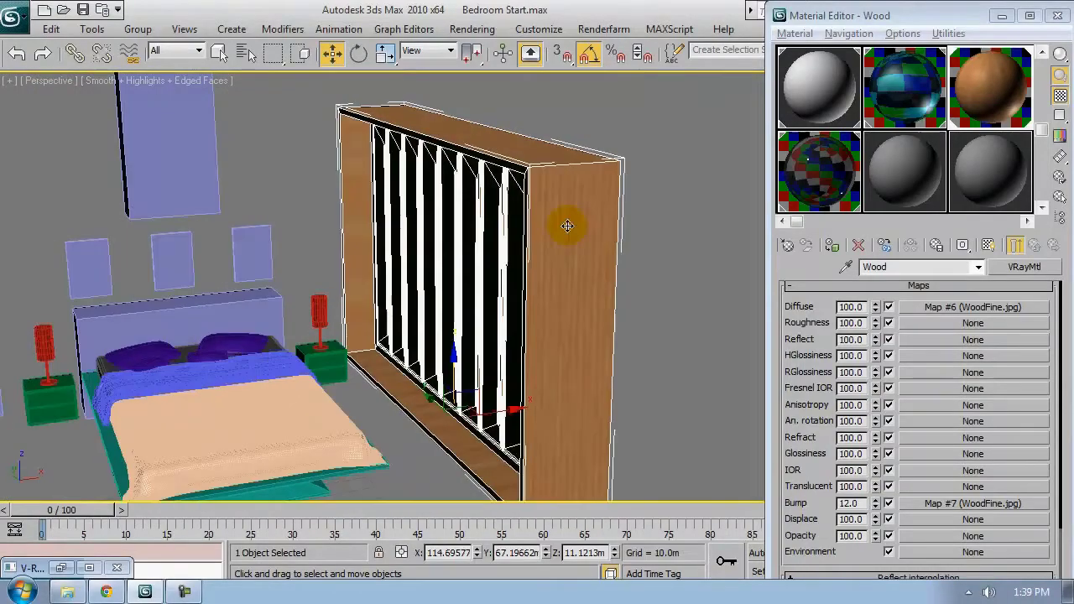
pyautogui.click(1061, 18)
# Add a UVW Map modifier to the wall unit and set its mapping type to Box
pyautogui.keyDown('alt'); pyautogui.moveTo(344, 300); pyautogui.dragTo(394, 310, button='middle'); pyautogui.keyUp('alt')
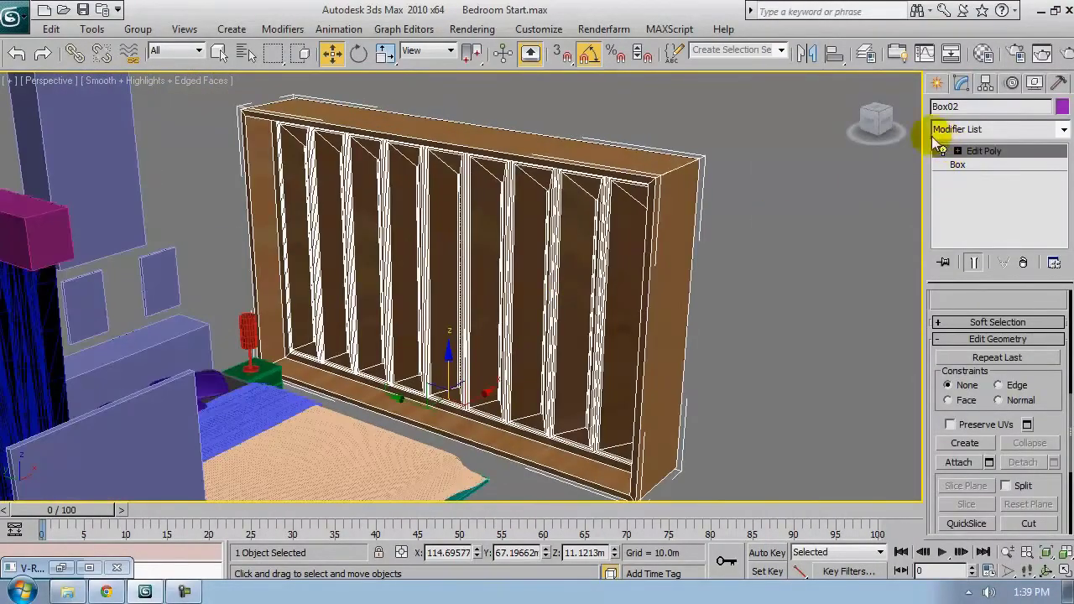
pyautogui.click(1063, 130)
pyautogui.scroll(-20, 1033, 483)
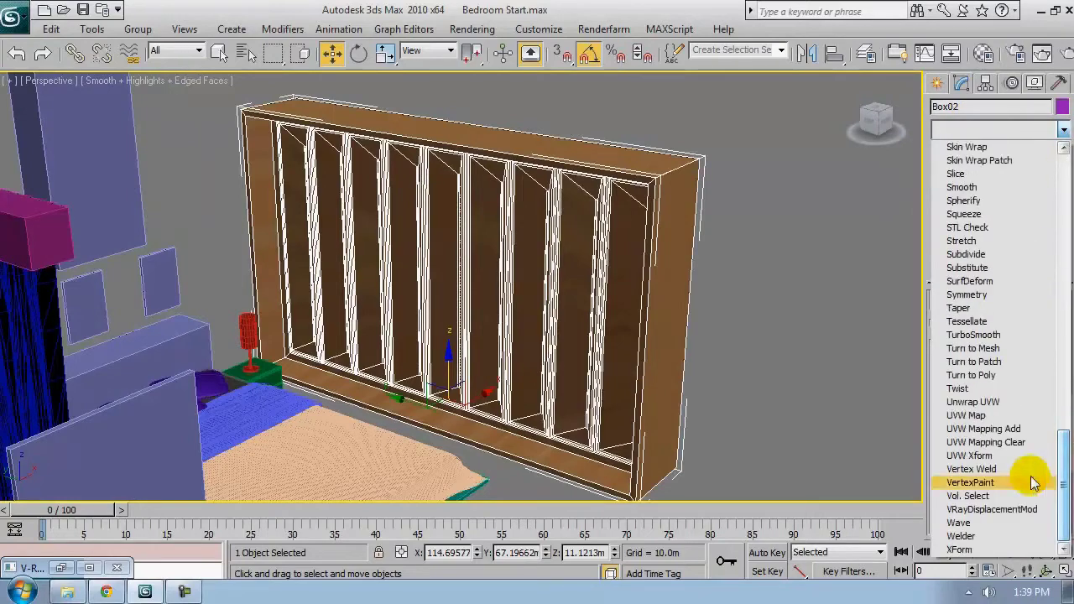
pyautogui.click(971, 416)
pyautogui.click(967, 395)
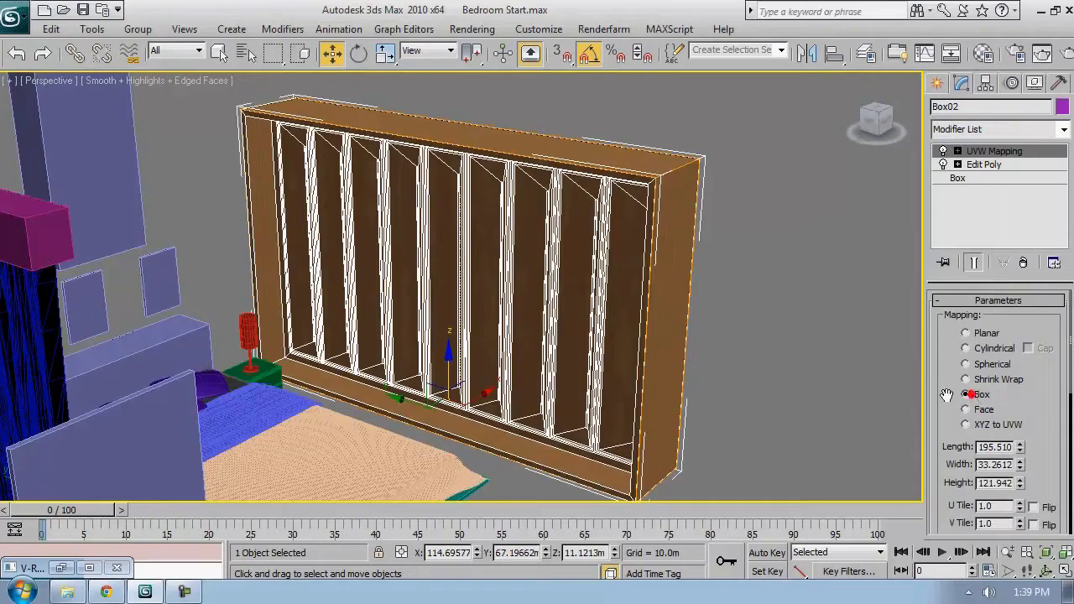
# Fit the wall unit's mapping to the WoodFine bitmap's proportions and activate the UVW Mapping gizmo for editing
pyautogui.scroll(-5, 956, 426)
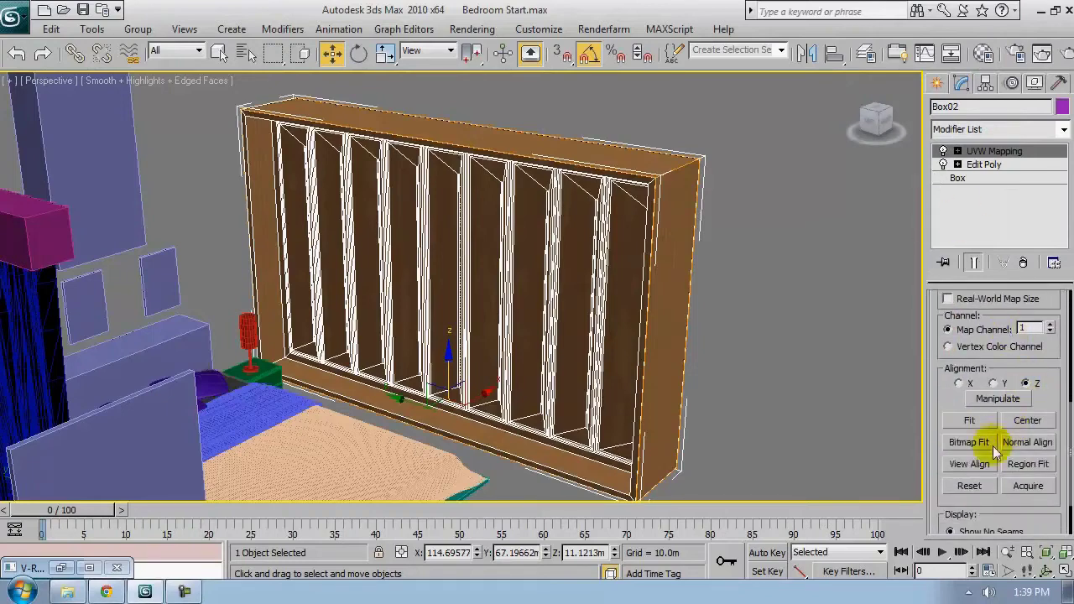
pyautogui.click(970, 442)
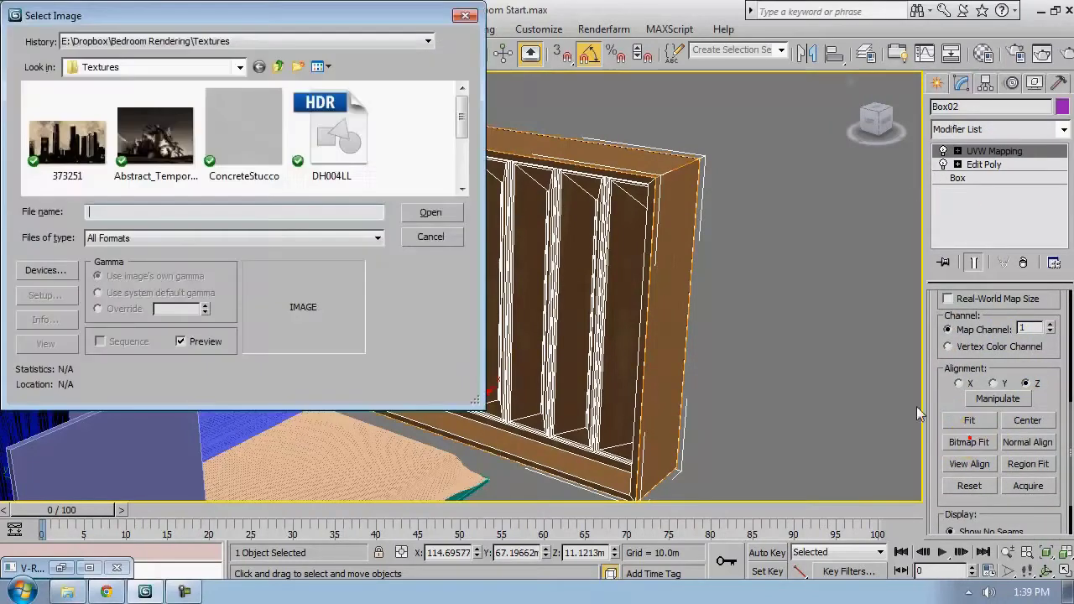
pyautogui.scroll(-2, 453, 147)
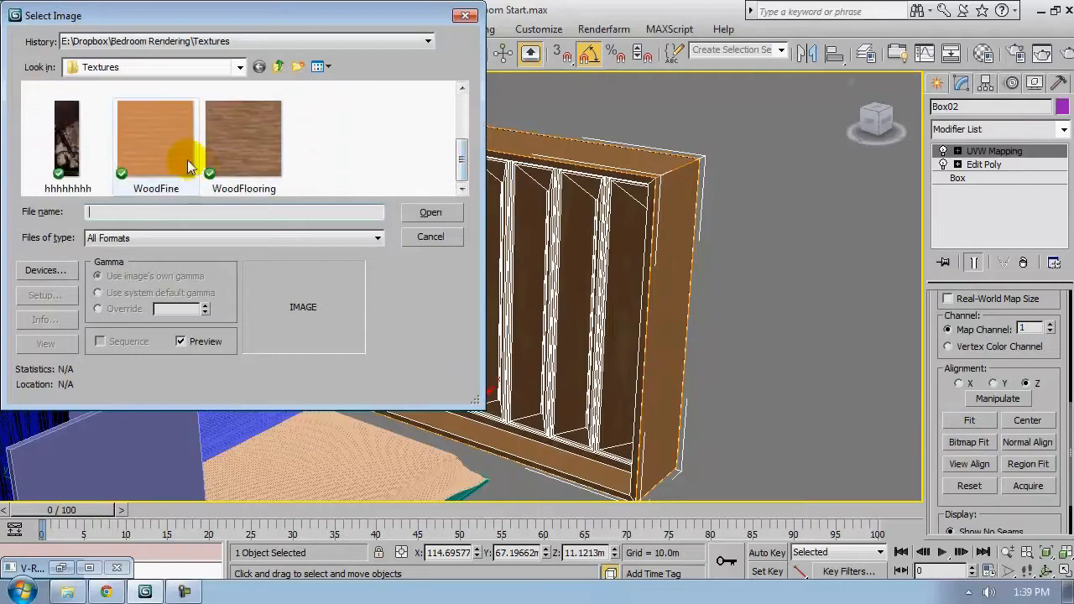
pyautogui.click(168, 157)
pyautogui.click(437, 211)
pyautogui.keyDown('alt'); pyautogui.moveTo(818, 250); pyautogui.dragTo(741, 258, button='middle'); pyautogui.keyUp('alt')
pyautogui.click(996, 152)
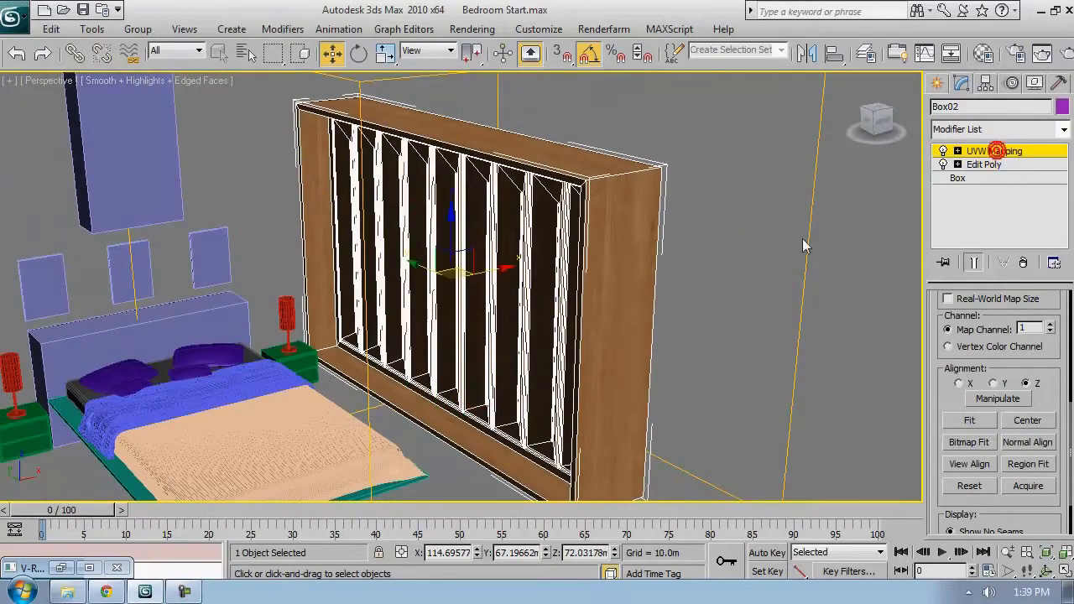
# Scale the wall unit's UVW Mapping gizmo down uniformly to make the wood grain smaller
pyautogui.press('r')
pyautogui.moveTo(451, 270); pyautogui.dragTo(484, 414)
pyautogui.scroll(2, 484, 419)
pyautogui.moveTo(485, 419); pyautogui.dragTo(526, 215, button='middle')
pyautogui.scroll(-5, 583, 200)
pyautogui.scroll(3, 282, 204)
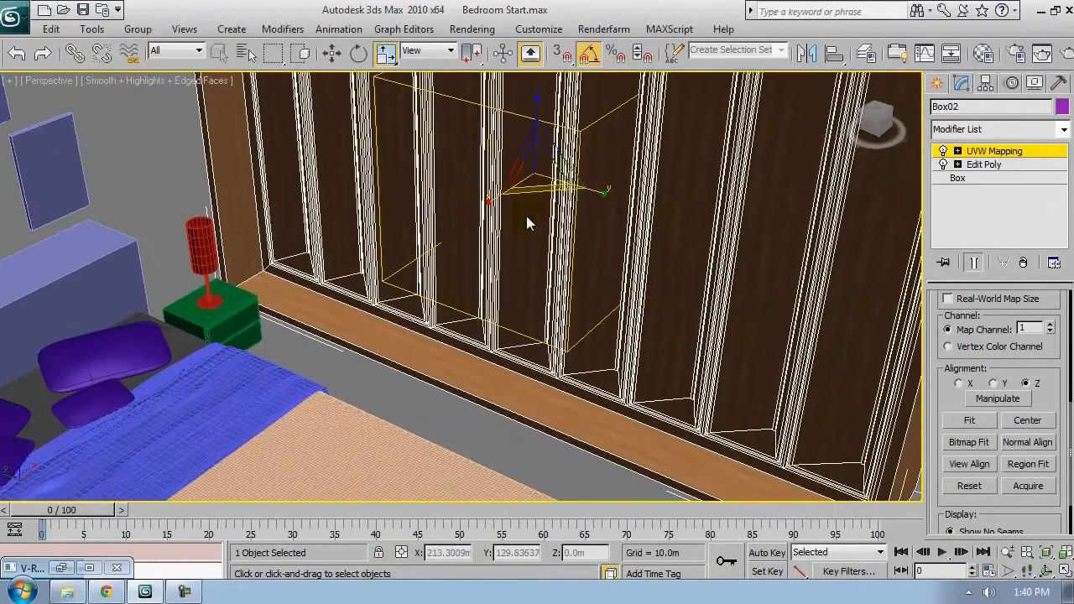
# Convert the wall unit to an Editable Poly
pyautogui.rightClick(526, 216)
pyautogui.moveTo(639, 372)
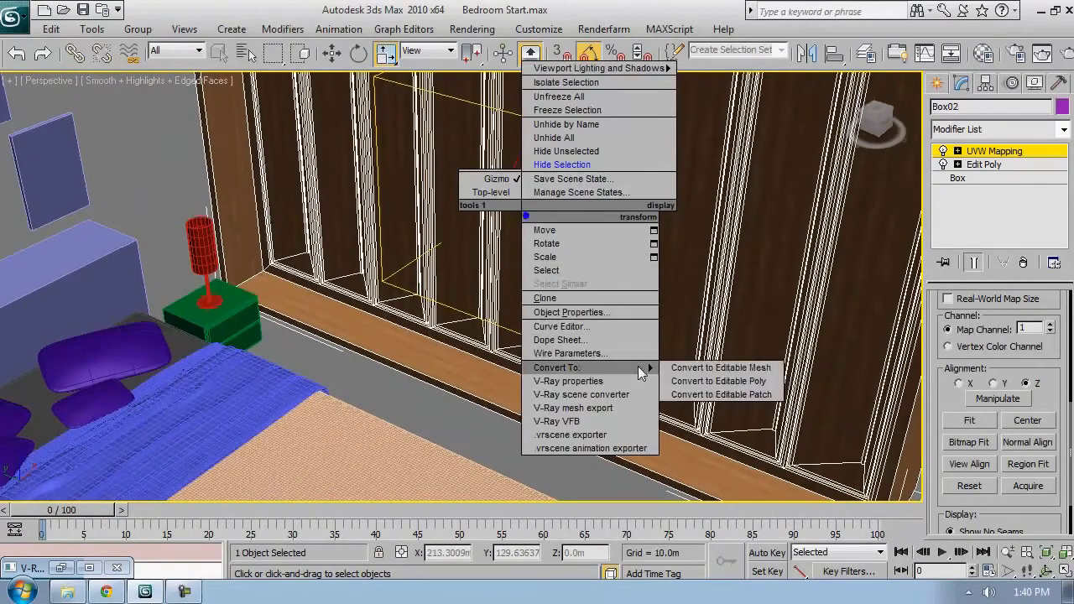
pyautogui.click(717, 380)
pyautogui.scroll(5, 525, 256)
pyautogui.scroll(-4, 523, 259)
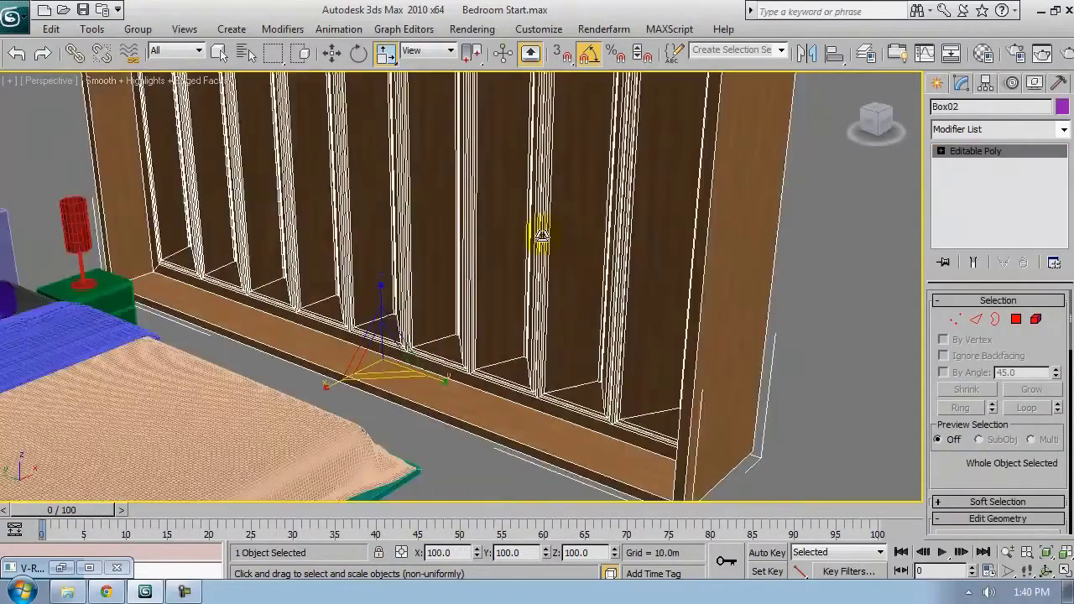
# Isolate the wall unit and examine its frame and slatted interior from several angles
pyautogui.moveTo(541, 237)
pyautogui.keyDown('alt'); pyautogui.mouseDown(button='middle')
pyautogui.moveTo(494, 182)
pyautogui.moveTo(500, 215)
pyautogui.moveTo(563, 238)
pyautogui.moveTo(697, 219)
pyautogui.moveTo(558, 242)
pyautogui.mouseUp(button='middle'); pyautogui.keyUp('alt')
pyautogui.hotkey('alt', 'q')
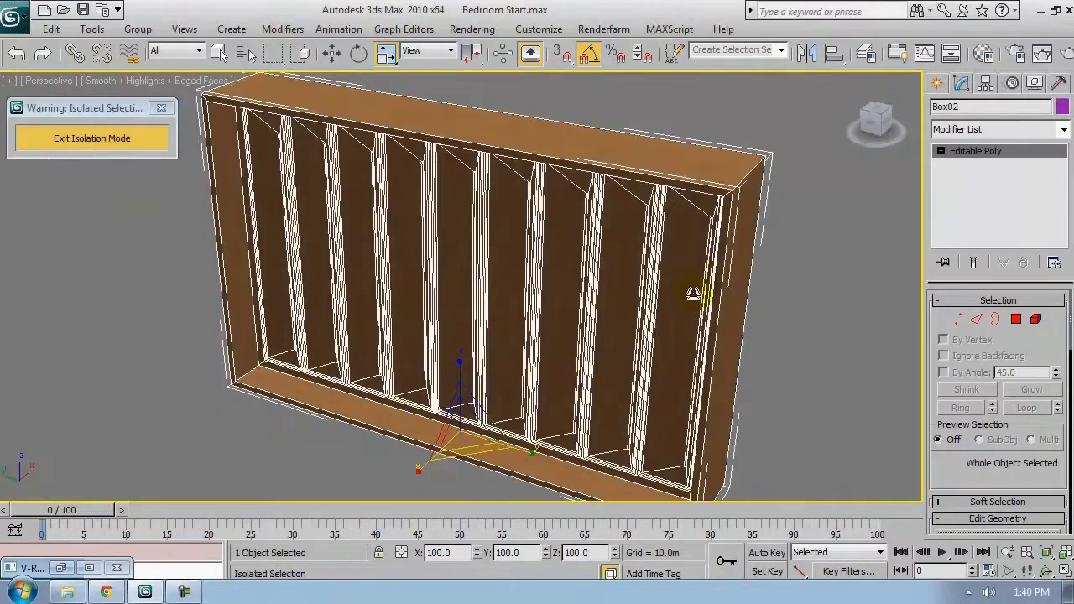
pyautogui.keyDown('alt'); pyautogui.moveTo(695, 293); pyautogui.dragTo(847, 268, button='middle'); pyautogui.keyUp('alt')
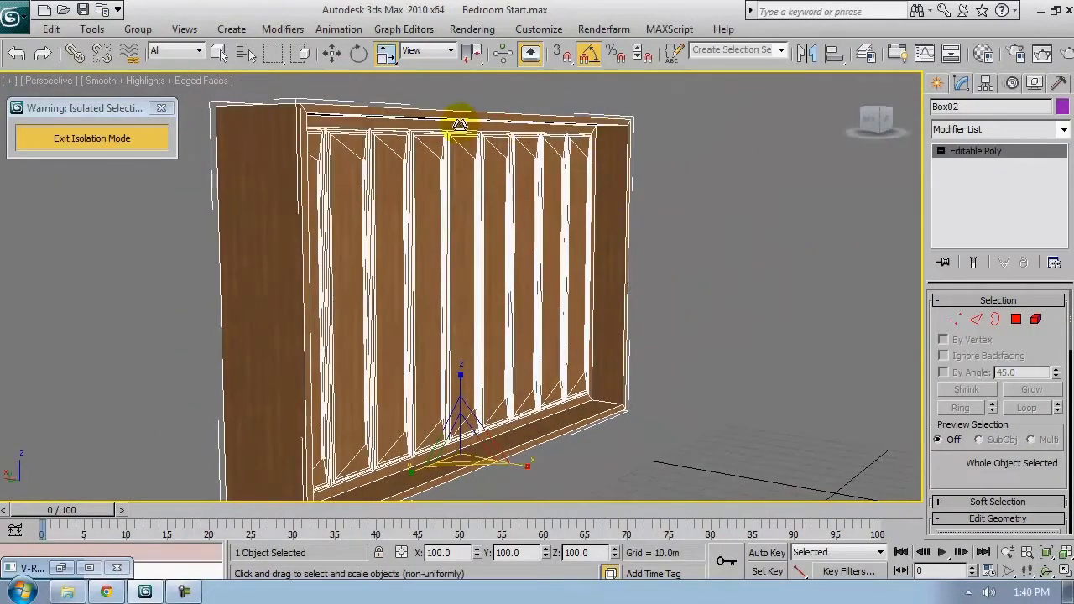
pyautogui.keyDown('alt'); pyautogui.moveTo(635, 364); pyautogui.dragTo(607, 310, button='middle'); pyautogui.keyUp('alt')
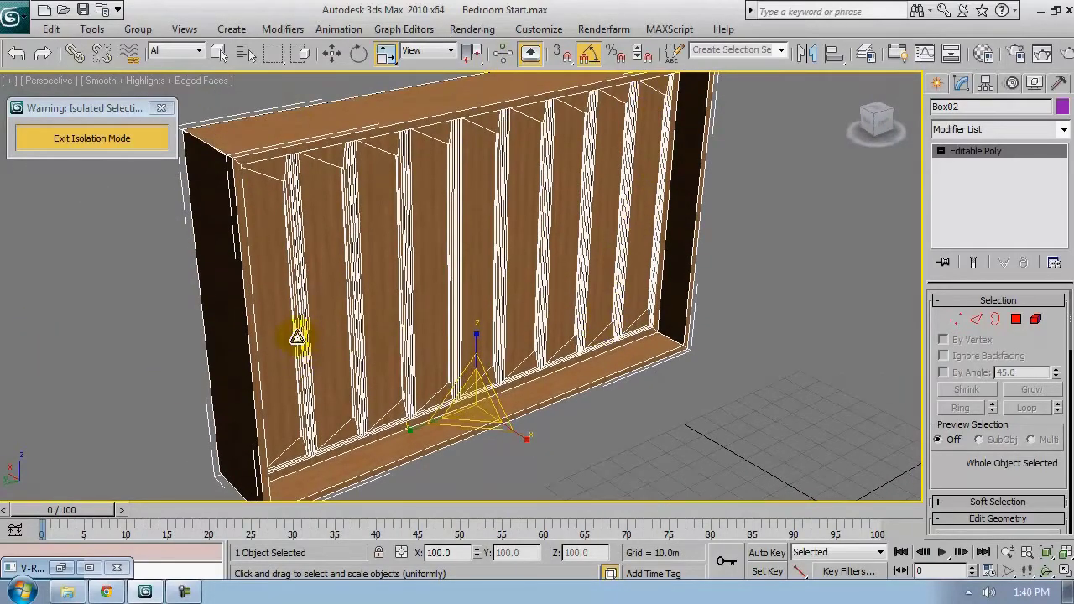
pyautogui.keyDown('alt'); pyautogui.moveTo(297, 337); pyautogui.dragTo(635, 251, button='middle'); pyautogui.keyUp('alt')
pyautogui.scroll(2, 479, 242)
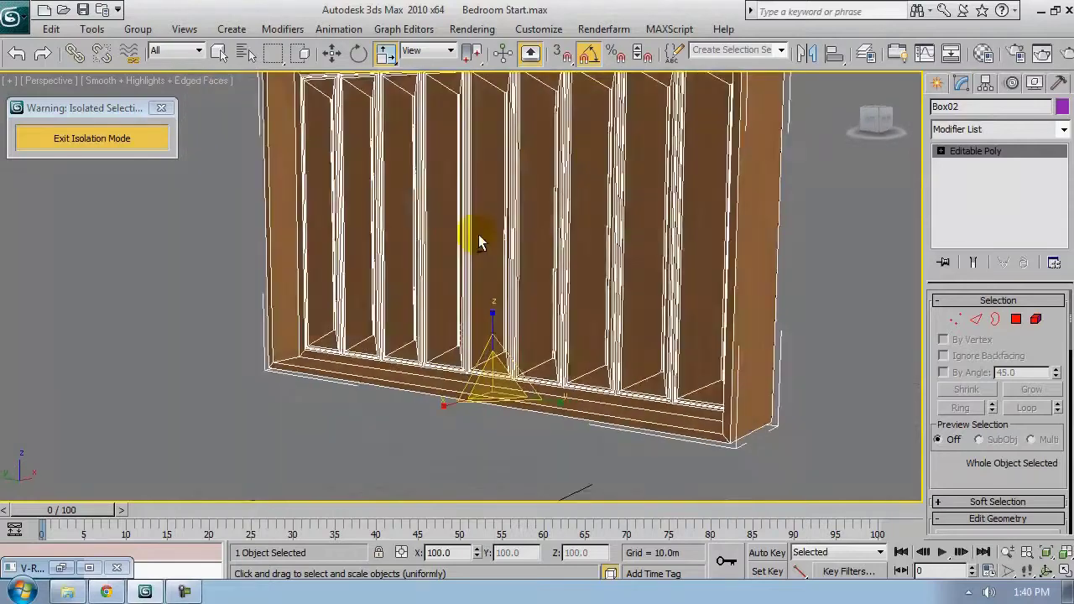
# Enter Polygon sub-object mode and window-select the wall unit's outer frame polygons in a wireframe front view
pyautogui.press('f')
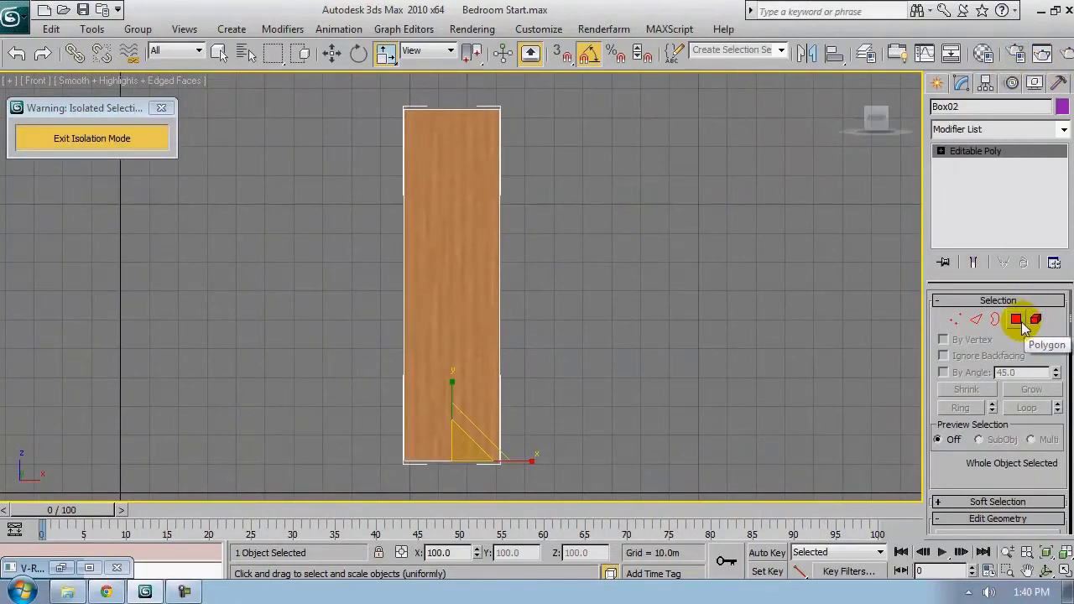
pyautogui.press('F3')
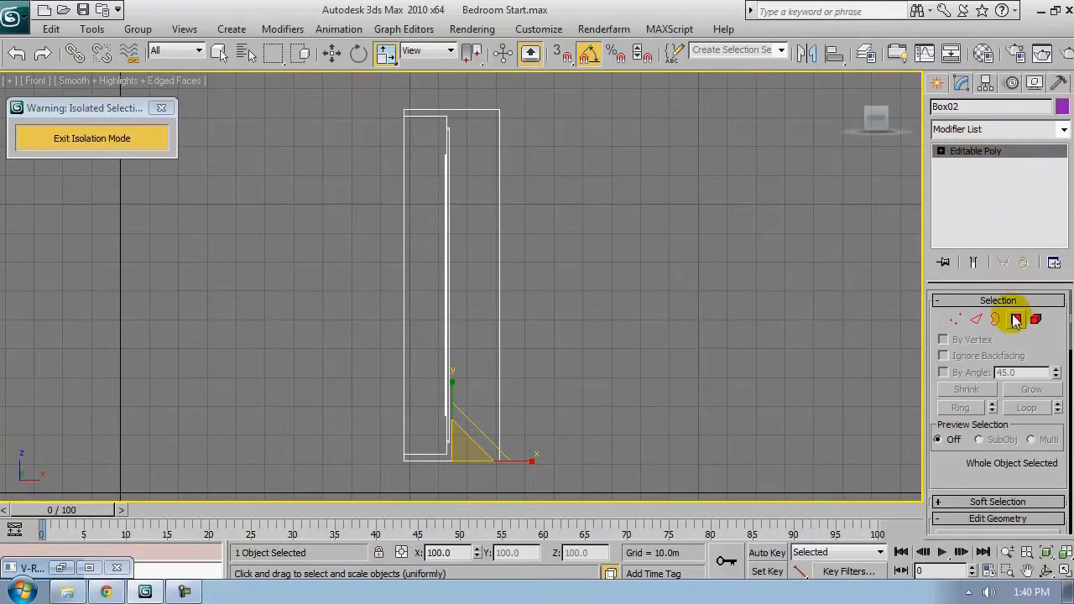
pyautogui.click(1016, 320)
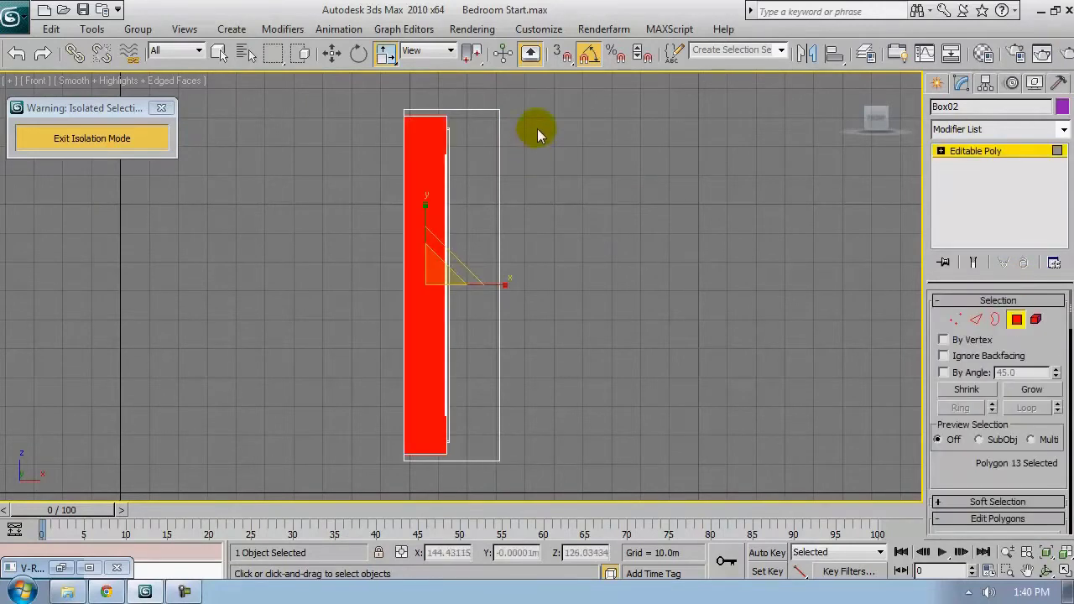
pyautogui.press('F3')
pyautogui.moveTo(531, 89)
pyautogui.mouseDown()
pyautogui.moveTo(515, 386)
pyautogui.moveTo(495, 505)
pyautogui.moveTo(484, 507)
pyautogui.mouseUp()
pyautogui.press('p')
pyautogui.moveTo(695, 243)
pyautogui.keyDown('alt'); pyautogui.mouseDown(button='middle')
pyautogui.moveTo(729, 225)
pyautogui.moveTo(640, 231)
pyautogui.mouseUp(button='middle'); pyautogui.keyUp('alt')
pyautogui.press('F3')
pyautogui.keyDown('alt'); pyautogui.moveTo(721, 252); pyautogui.dragTo(764, 314, button='middle'); pyautogui.keyUp('alt')
# Add the wall unit's inner frame polygons to the selection in the front wireframe view and check the result in shaded perspective
pyautogui.press('f')
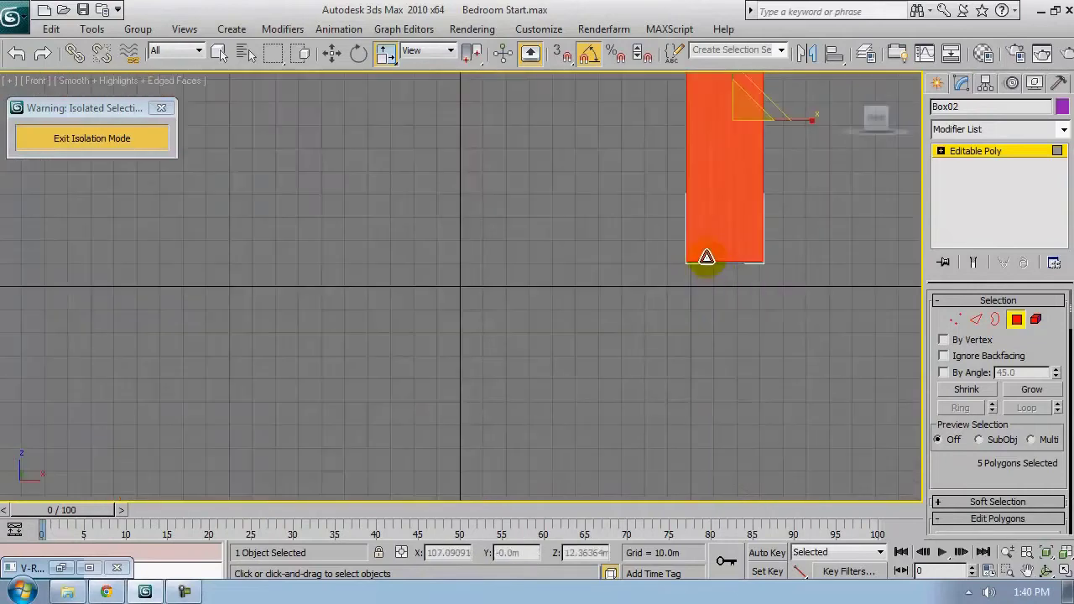
pyautogui.press('z')
pyautogui.moveTo(631, 260); pyautogui.dragTo(624, 247, button='middle')
pyautogui.scroll(-2, 623, 246)
pyautogui.press('F3')
pyautogui.press('F2')
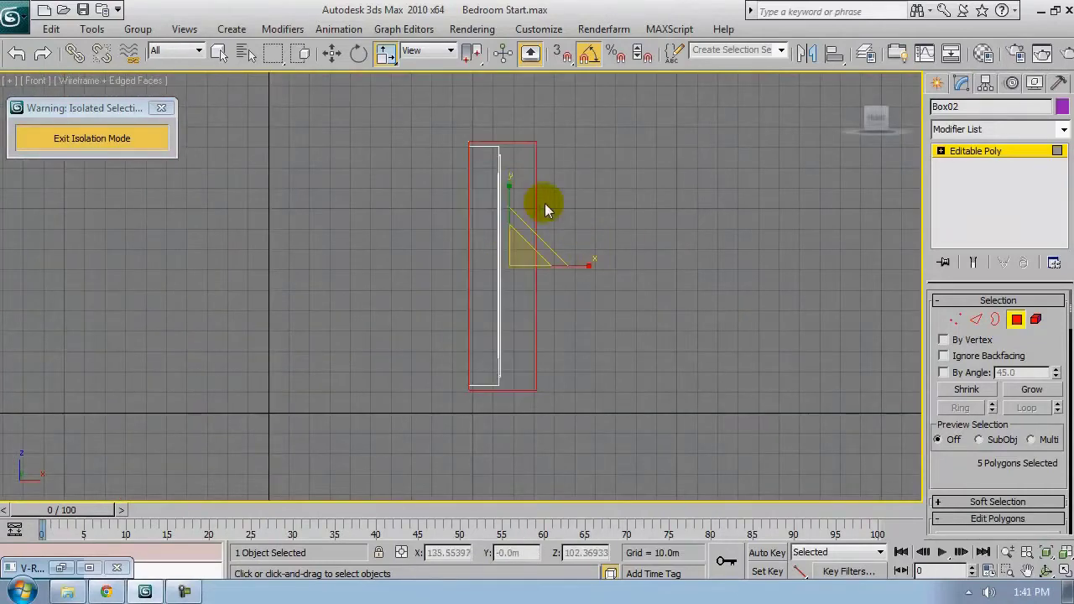
pyautogui.moveTo(436, 112); pyautogui.dragTo(495, 466)
pyautogui.press('p')
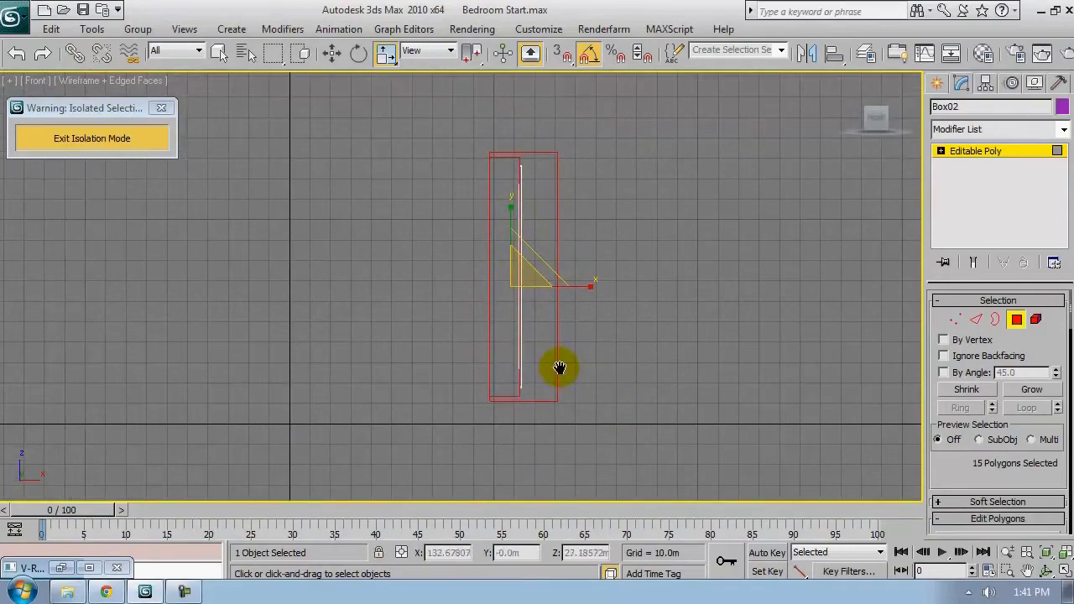
pyautogui.moveTo(570, 361)
pyautogui.keyDown('alt'); pyautogui.mouseDown(button='middle')
pyautogui.moveTo(484, 354)
pyautogui.moveTo(559, 343)
pyautogui.moveTo(503, 355)
pyautogui.moveTo(537, 277)
pyautogui.moveTo(594, 301)
pyautogui.moveTo(599, 388)
pyautogui.moveTo(546, 427)
pyautogui.moveTo(487, 372)
pyautogui.moveTo(424, 279)
pyautogui.moveTo(559, 330)
pyautogui.moveTo(584, 354)
pyautogui.moveTo(546, 260)
pyautogui.moveTo(434, 295)
pyautogui.moveTo(532, 240)
pyautogui.mouseUp(button='middle'); pyautogui.keyUp('alt')
pyautogui.press('F3')
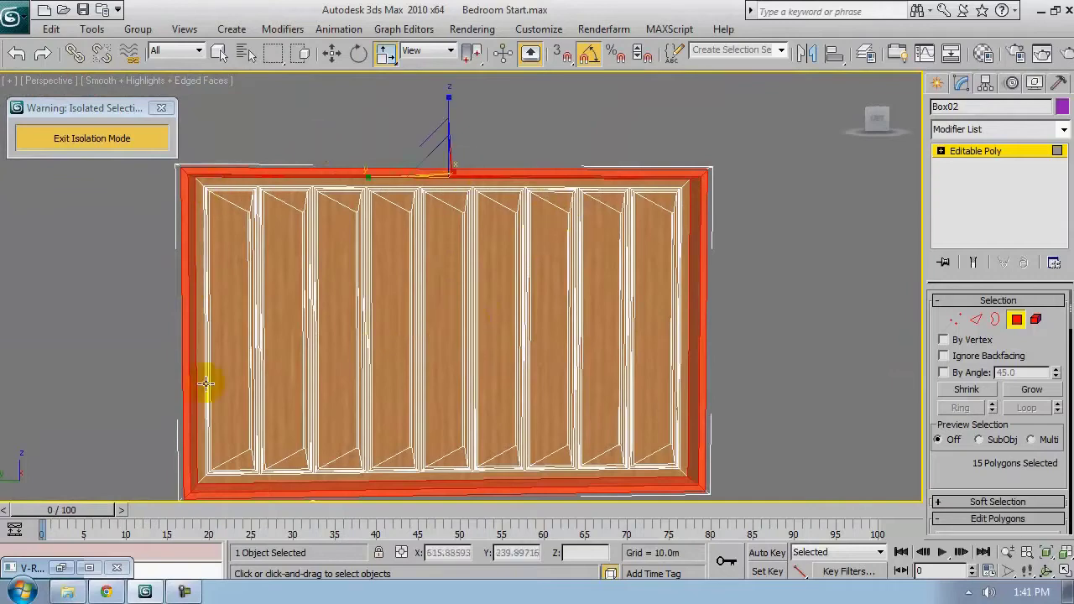
pyautogui.moveTo(309, 384); pyautogui.dragTo(314, 362, button='middle')
pyautogui.keyDown('alt'); pyautogui.moveTo(253, 287); pyautogui.dragTo(265, 289, button='middle'); pyautogui.keyUp('alt')
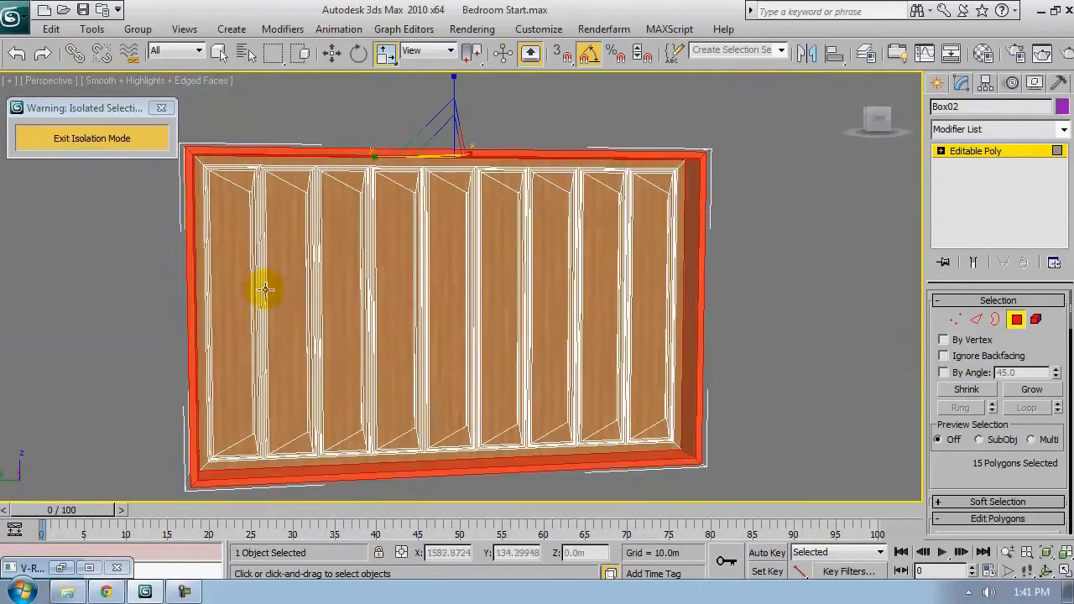
# Invert the polygon selection so the wall unit's slatted interior is selected instead of the frame
pyautogui.click(52, 29)
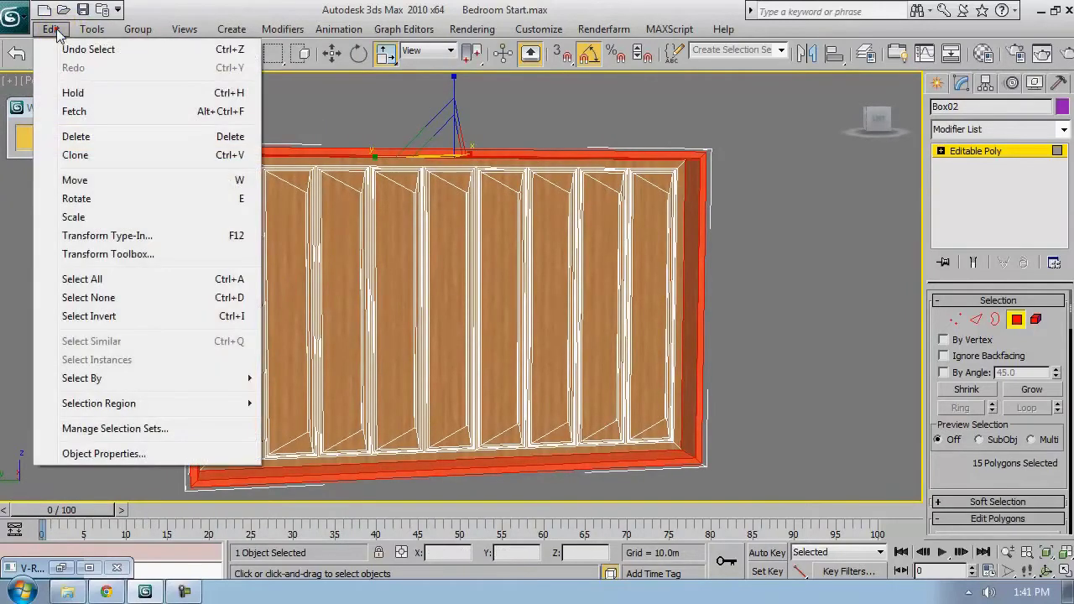
pyautogui.click(117, 315)
pyautogui.keyDown('alt'); pyautogui.moveTo(524, 312); pyautogui.dragTo(526, 252, button='middle'); pyautogui.keyUp('alt')
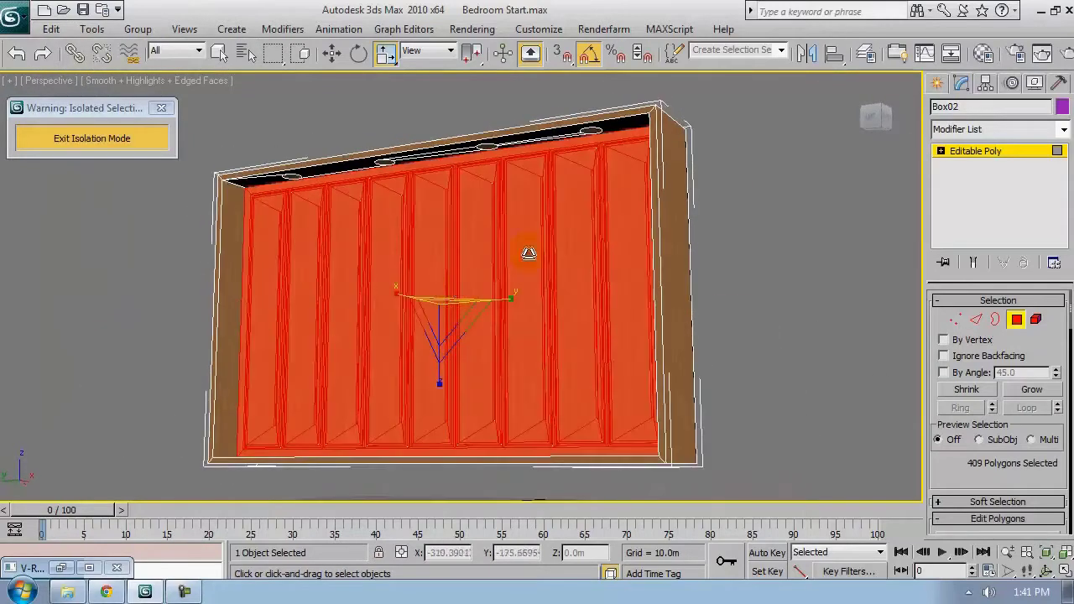
# Make the unused 14 - Default material a VRayMtl and assign it to the selected interior polygons
pyautogui.click(986, 55)
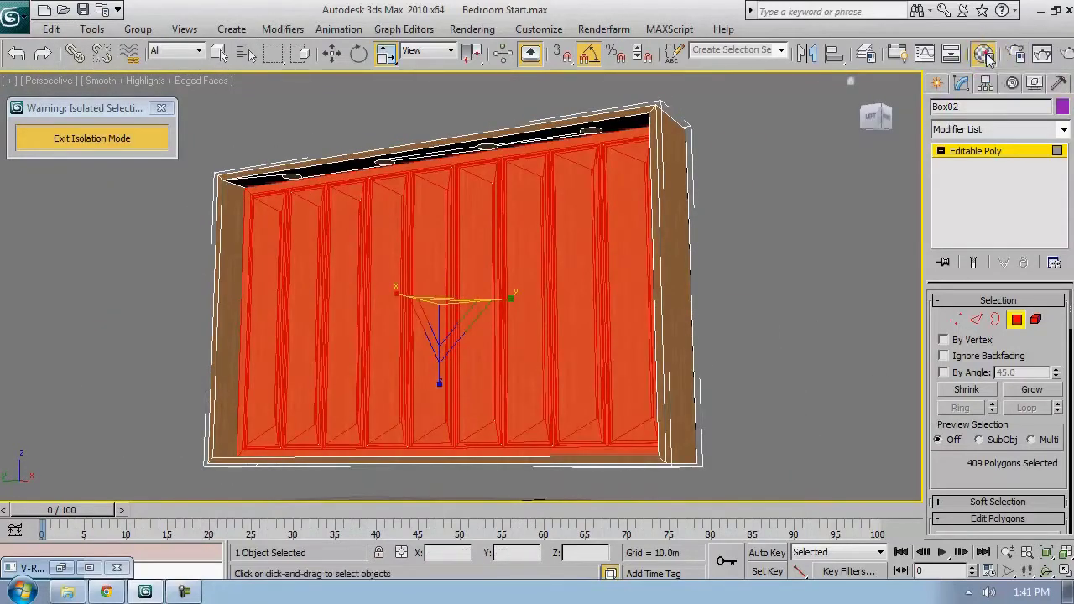
pyautogui.click(887, 180)
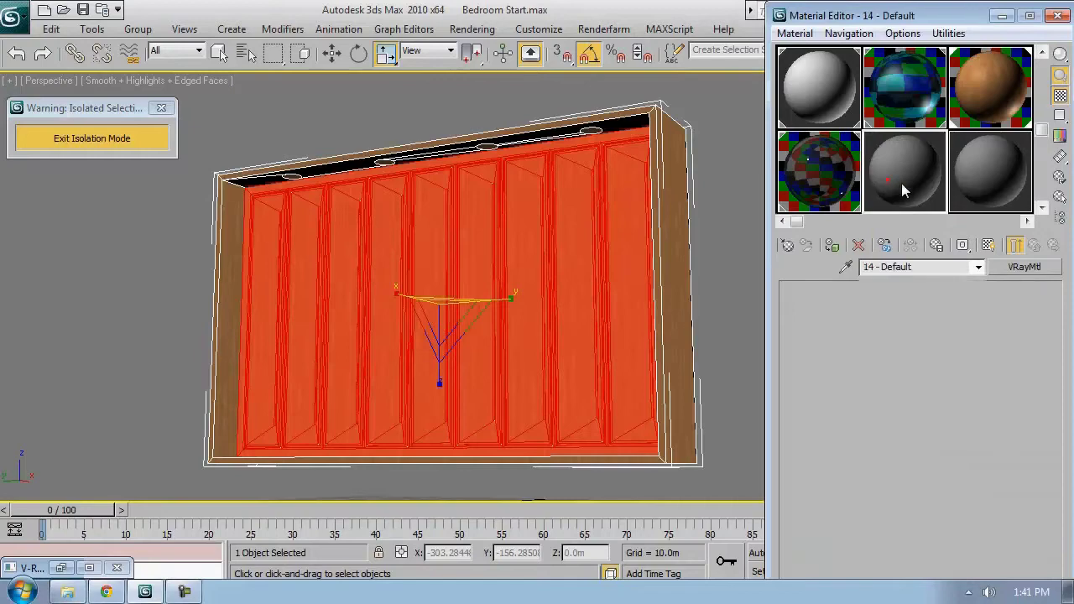
pyautogui.click(1025, 268)
pyautogui.doubleClick(247, 382)
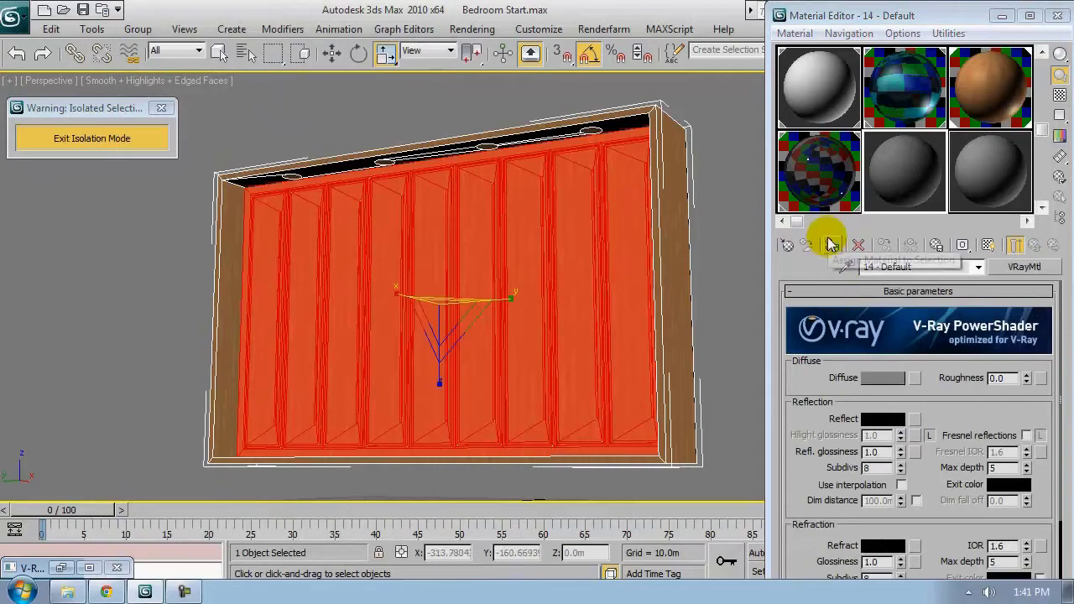
pyautogui.click(831, 244)
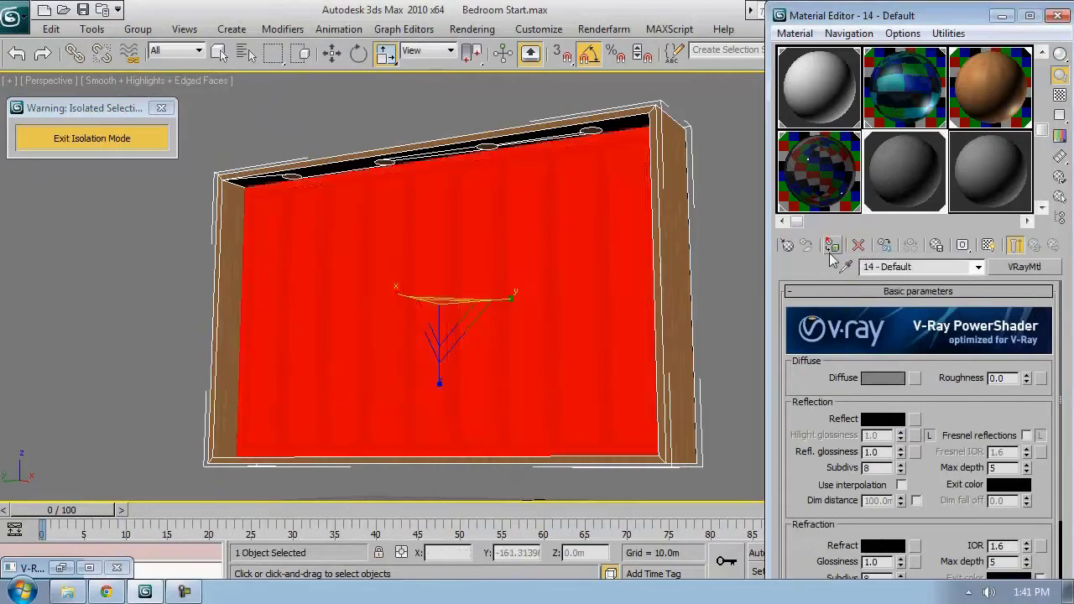
# Move the Material Editor beside the command panel, leave Polygon sub-object mode and turn off edged faces
pyautogui.keyDown('alt'); pyautogui.moveTo(683, 321); pyautogui.dragTo(642, 300, button='middle'); pyautogui.keyUp('alt')
pyautogui.doubleClick(934, 6)
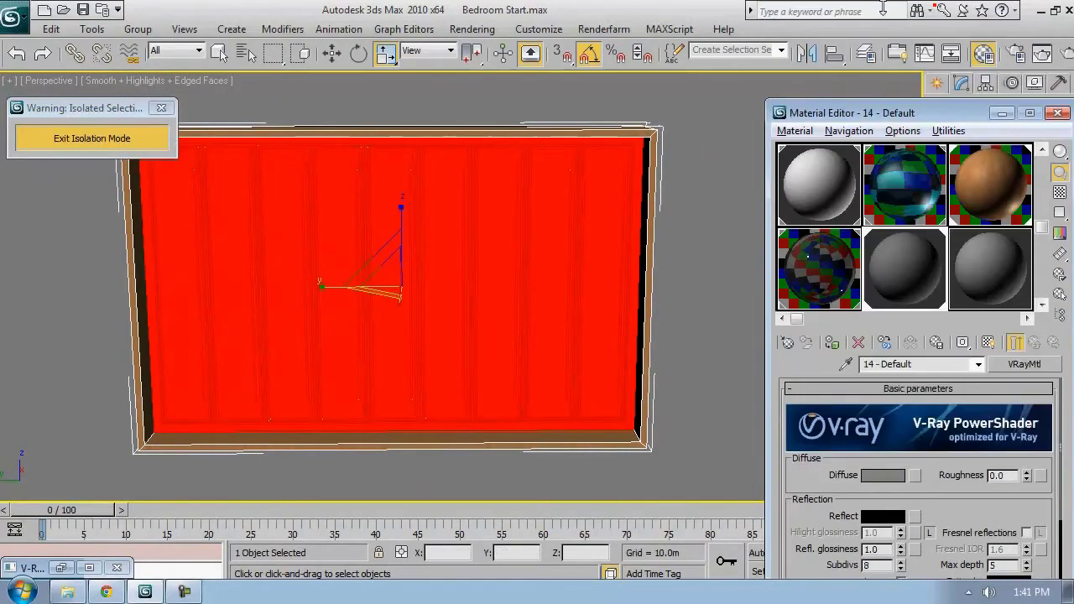
pyautogui.moveTo(923, 115); pyautogui.dragTo(678, 31)
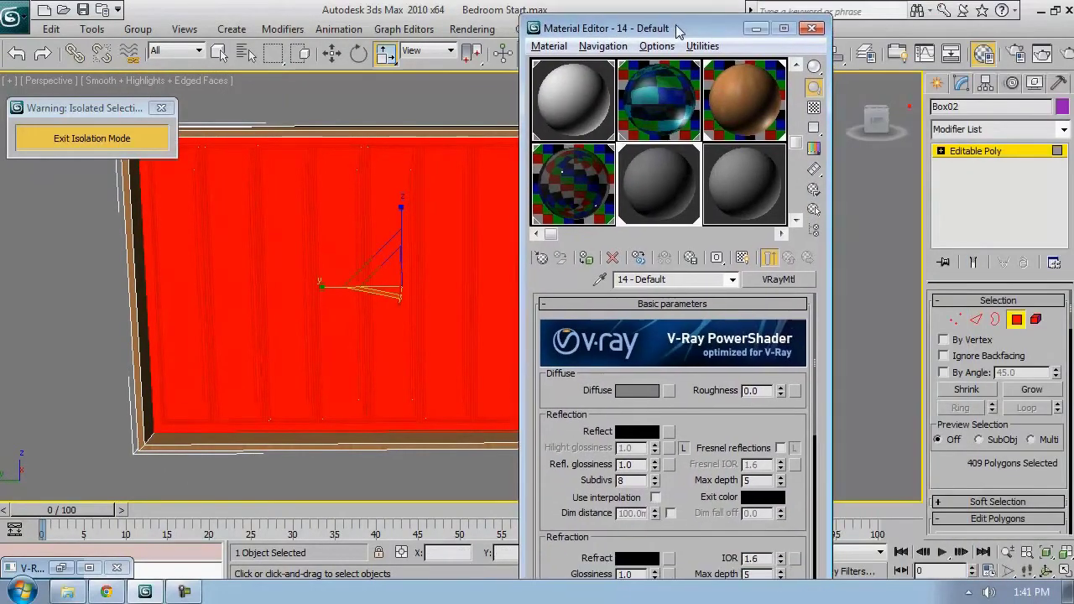
pyautogui.click(1019, 322)
pyautogui.moveTo(375, 369)
pyautogui.keyDown('alt'); pyautogui.mouseDown(button='middle')
pyautogui.moveTo(330, 343)
pyautogui.moveTo(378, 408)
pyautogui.moveTo(378, 362)
pyautogui.moveTo(396, 412)
pyautogui.mouseUp(button='middle'); pyautogui.keyUp('alt')
pyautogui.press('F4')
pyautogui.scroll(-4, 417, 431)
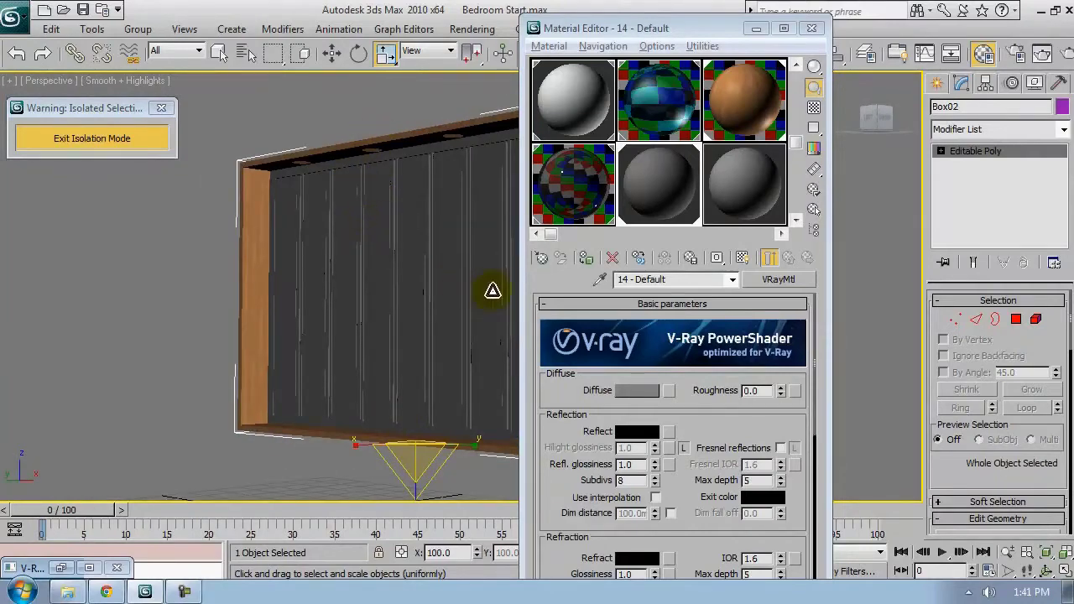
# Set the interior material's diffuse colour to a near-white grey of value 238
pyautogui.click(638, 391)
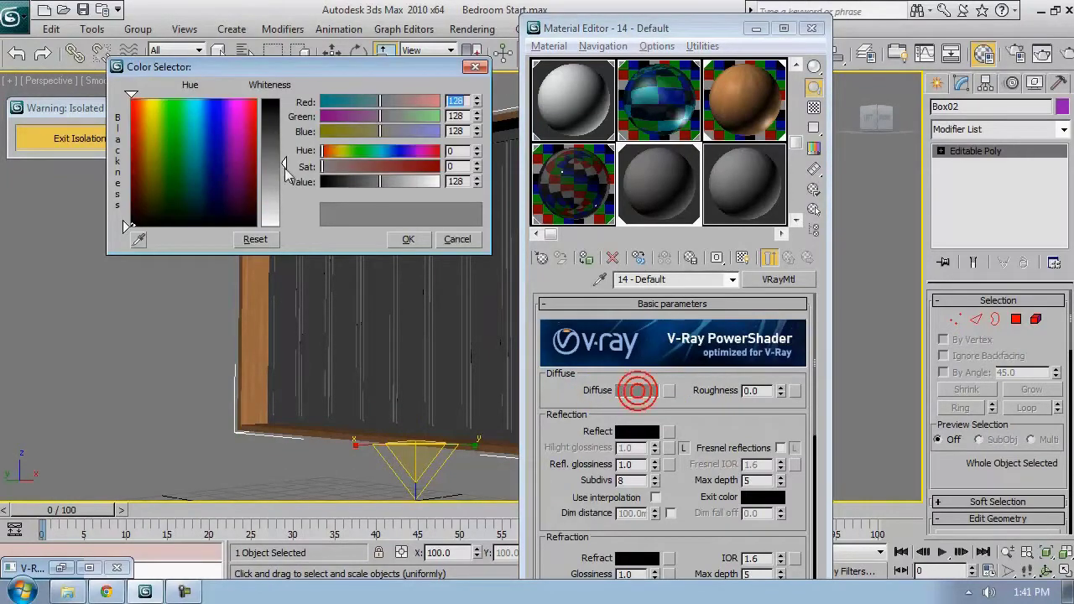
pyautogui.moveTo(283, 166); pyautogui.dragTo(284, 218)
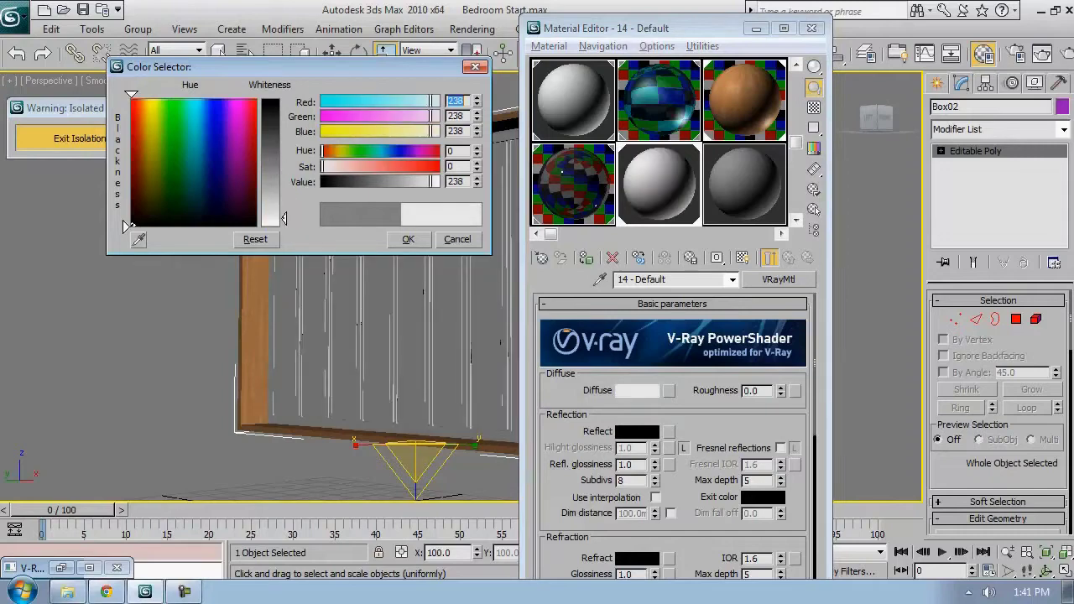
pyautogui.click(408, 239)
pyautogui.keyDown('alt'); pyautogui.moveTo(419, 331); pyautogui.dragTo(446, 356, button='middle'); pyautogui.keyUp('alt')
# Set the interior material's reflection colour to grey value 97 and show the checkered background in its sample slot
pyautogui.click(636, 436)
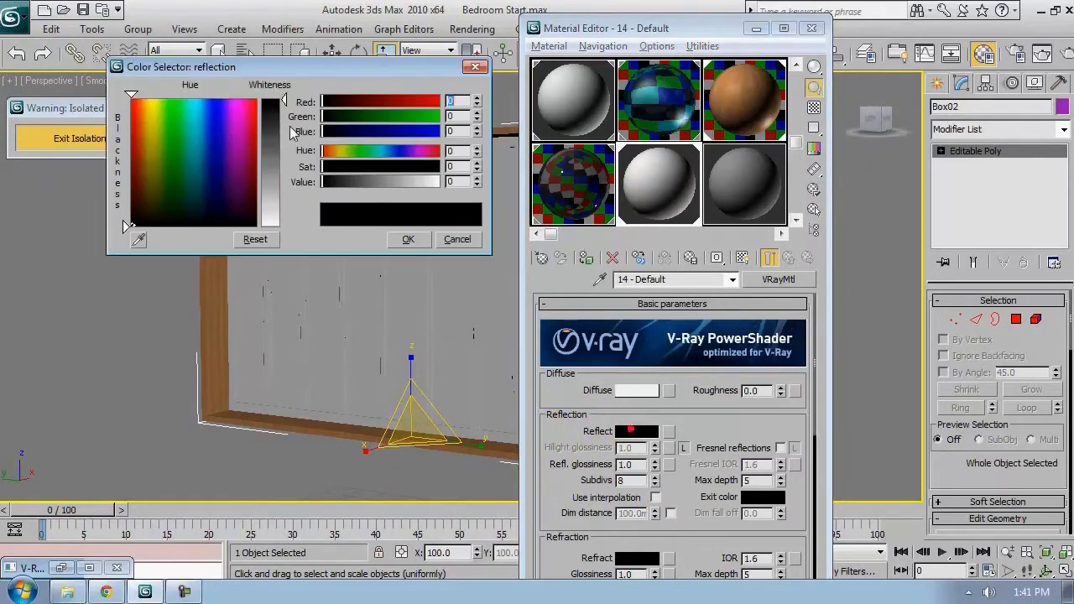
pyautogui.moveTo(289, 127); pyautogui.dragTo(287, 151)
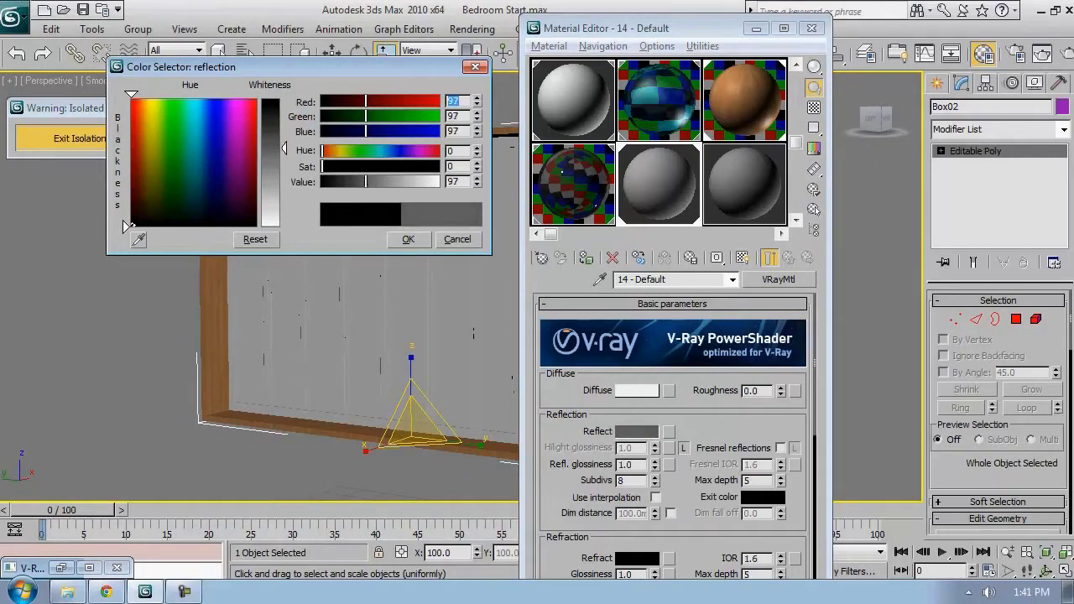
pyautogui.click(401, 240)
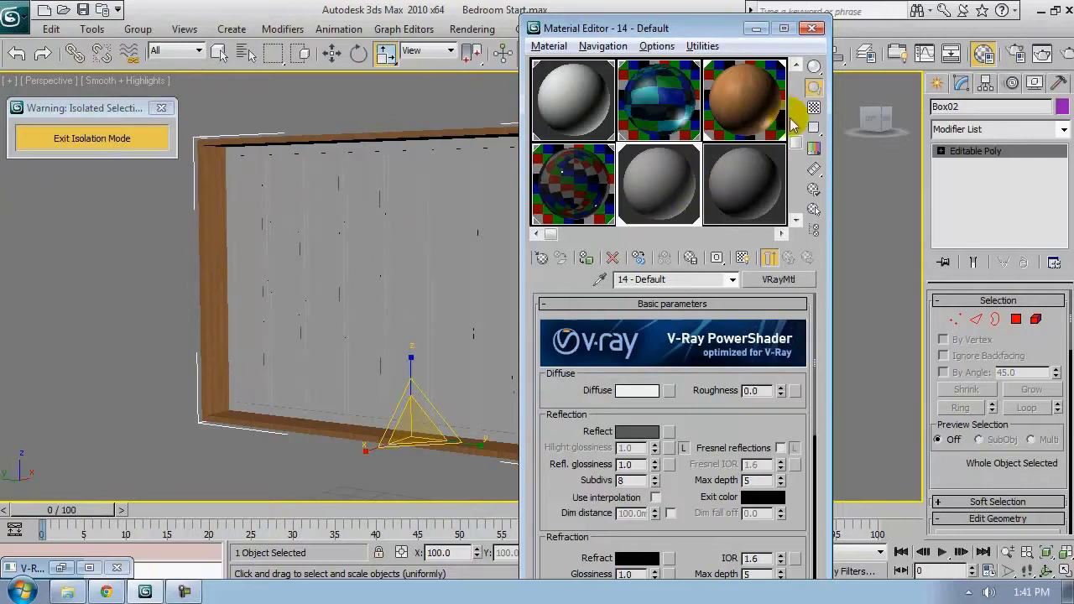
pyautogui.click(814, 107)
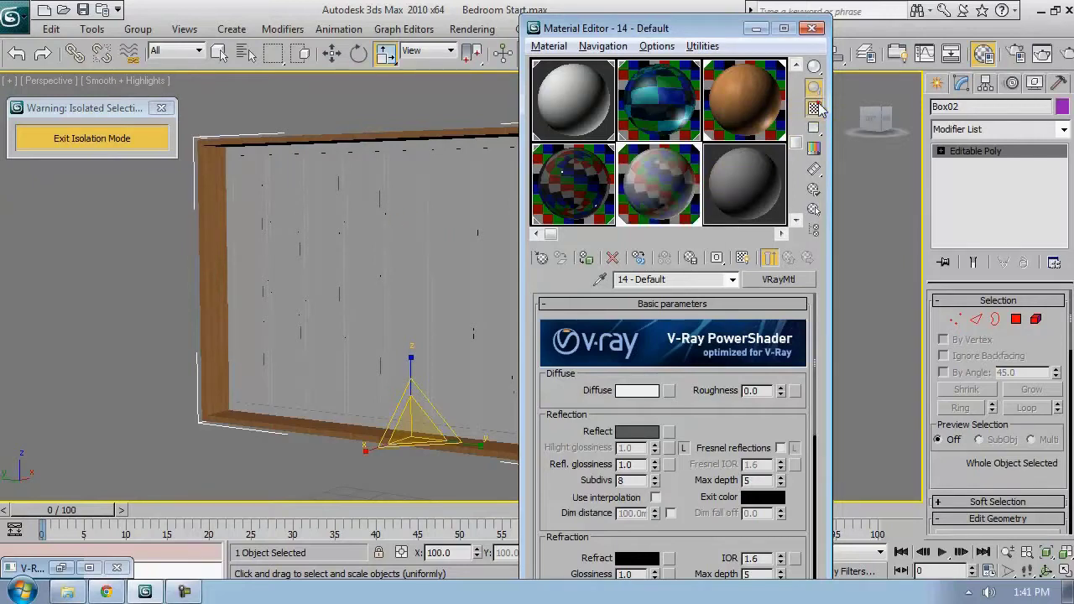
# Enable Fresnel reflections on the interior material with a Fresnel IOR of 4 and a reflection glossiness of 0.9
pyautogui.click(780, 448)
pyautogui.click(794, 448)
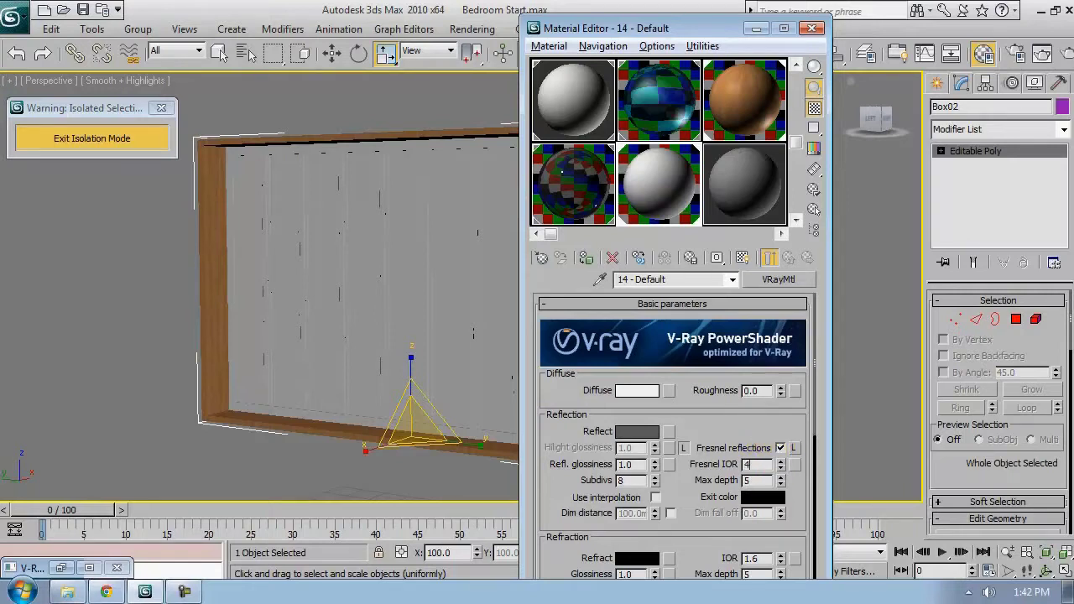
pyautogui.write('4')
pyautogui.press('Return')
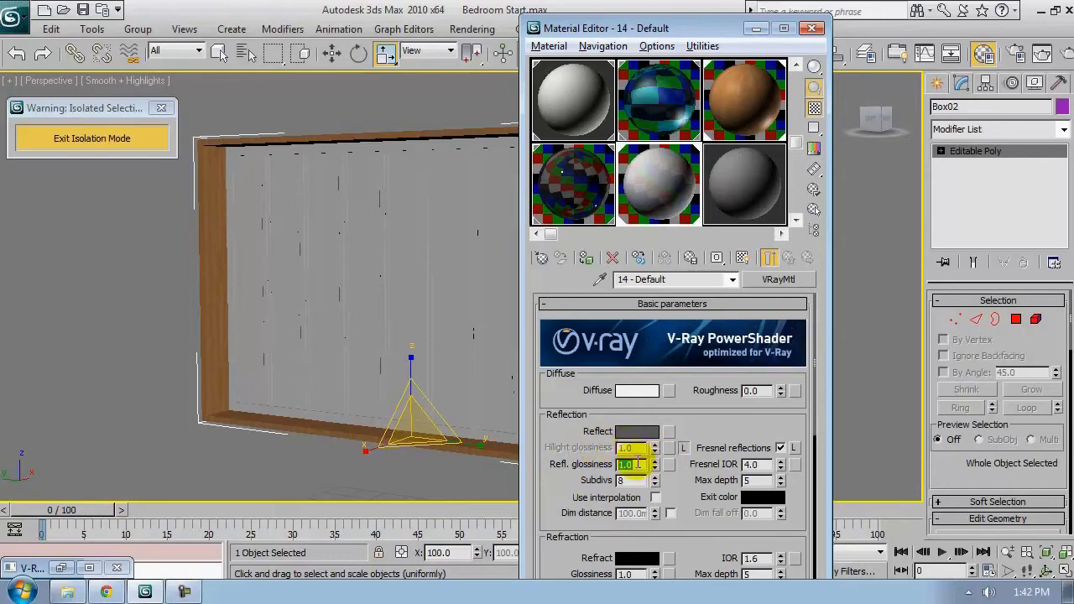
pyautogui.write('0.9')
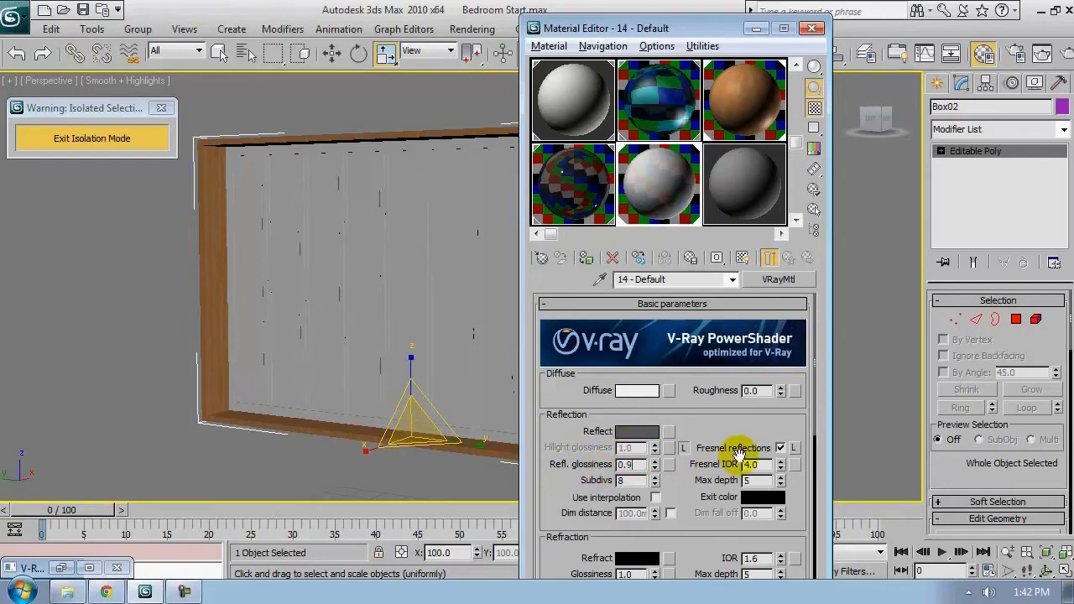
# Exit isolation mode to bring back the bedroom scene and close the Material Editor
pyautogui.keyDown('alt'); pyautogui.moveTo(408, 249); pyautogui.dragTo(132, 210, button='middle'); pyautogui.keyUp('alt')
pyautogui.click(92, 139)
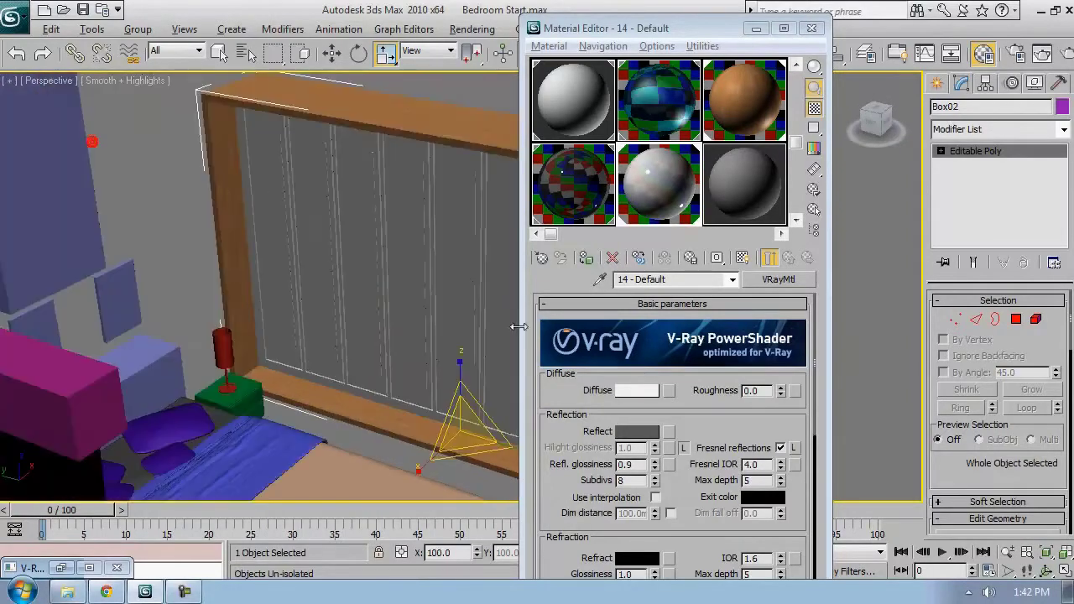
pyautogui.click(817, 30)
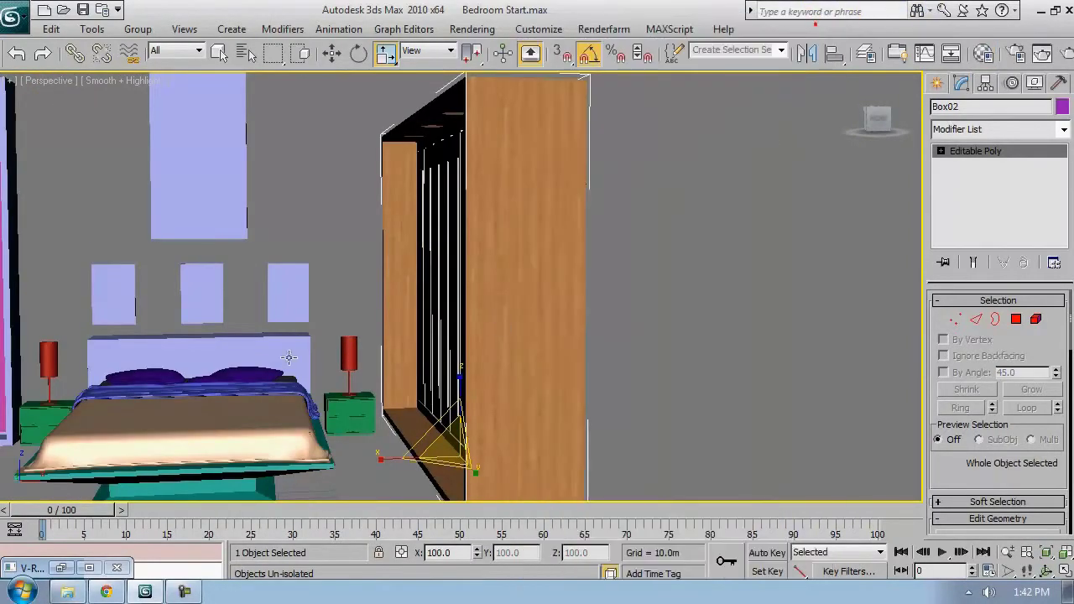
# Hide the finished wood-framed wall unit to clear the view of the bed area
pyautogui.keyDown('alt'); pyautogui.moveTo(469, 251); pyautogui.dragTo(511, 289, button='middle'); pyautogui.keyUp('alt')
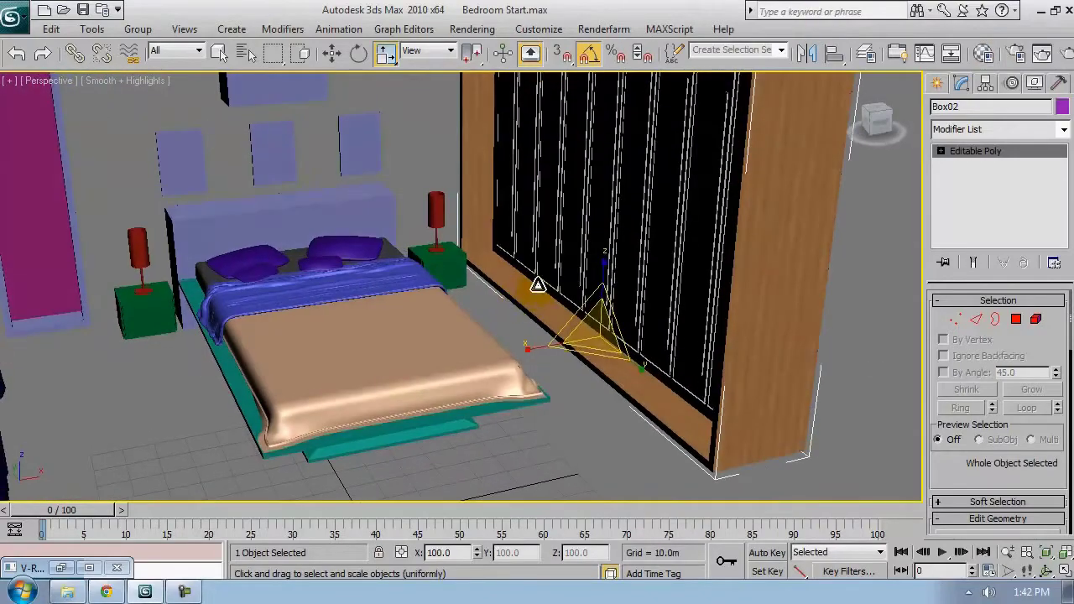
pyautogui.rightClick(512, 289)
pyautogui.click(585, 242)
pyautogui.moveTo(585, 237)
pyautogui.keyDown('alt'); pyautogui.mouseDown(button='middle')
pyautogui.moveTo(514, 263)
pyautogui.moveTo(485, 261)
pyautogui.moveTo(377, 307)
pyautogui.moveTo(452, 302)
pyautogui.mouseUp(button='middle'); pyautogui.keyUp('alt')
pyautogui.hotkey('ctrl', 'z')
pyautogui.rightClick(460, 293)
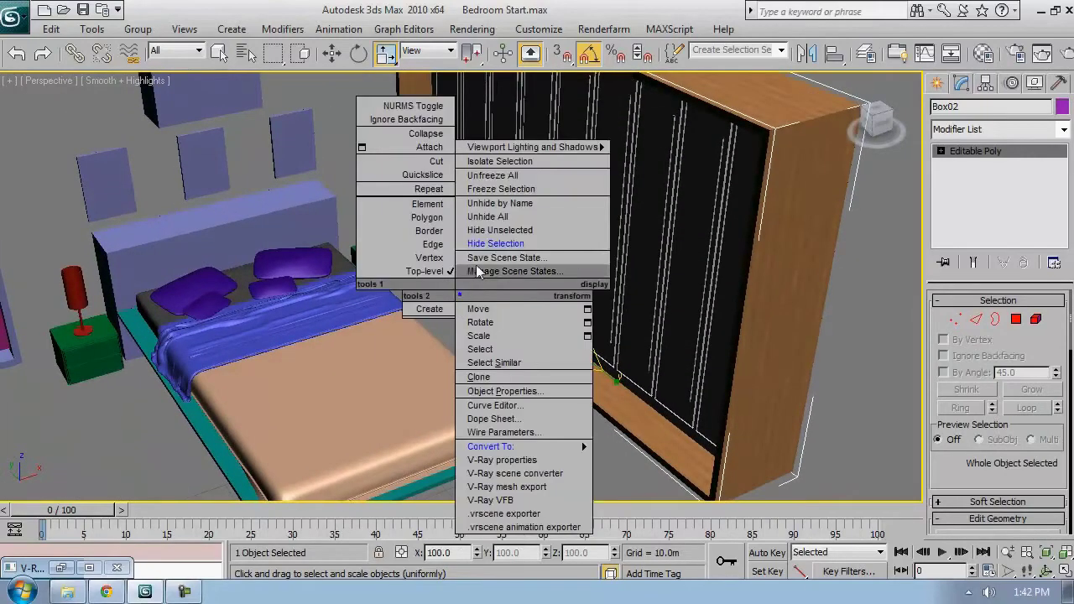
pyautogui.click(494, 243)
# Select the headboard box behind the bed
pyautogui.keyDown('alt'); pyautogui.moveTo(493, 246); pyautogui.dragTo(472, 206, button='middle'); pyautogui.keyUp('alt')
pyautogui.click(472, 207)
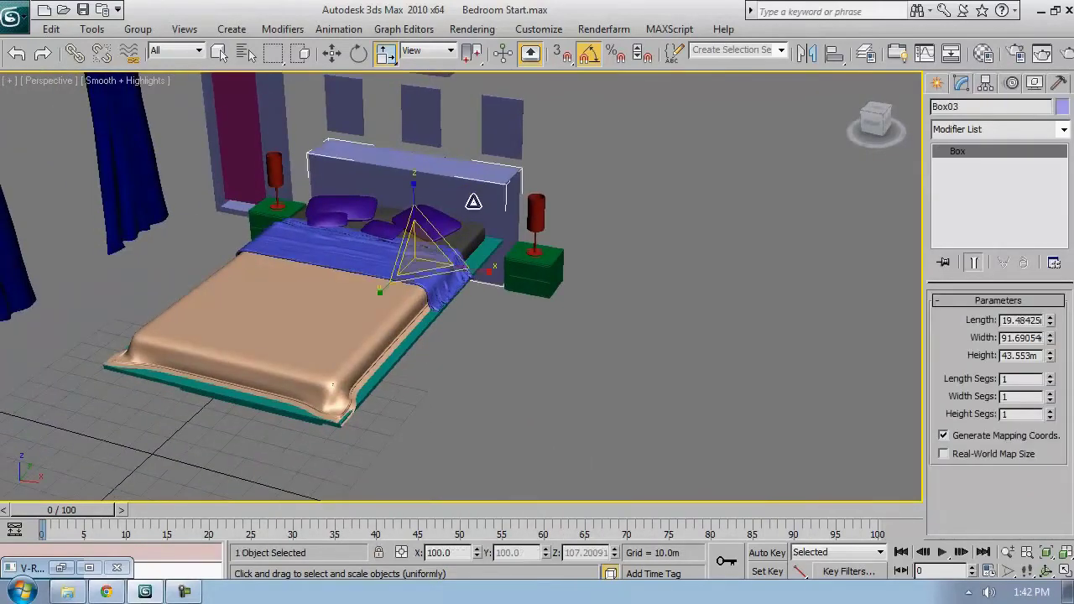
pyautogui.press('z')
pyautogui.keyDown('alt'); pyautogui.moveTo(710, 330); pyautogui.dragTo(652, 299, button='middle'); pyautogui.keyUp('alt')
pyautogui.scroll(-3, 597, 270)
pyautogui.keyDown('alt'); pyautogui.moveTo(595, 269); pyautogui.dragTo(488, 282, button='middle'); pyautogui.keyUp('alt')
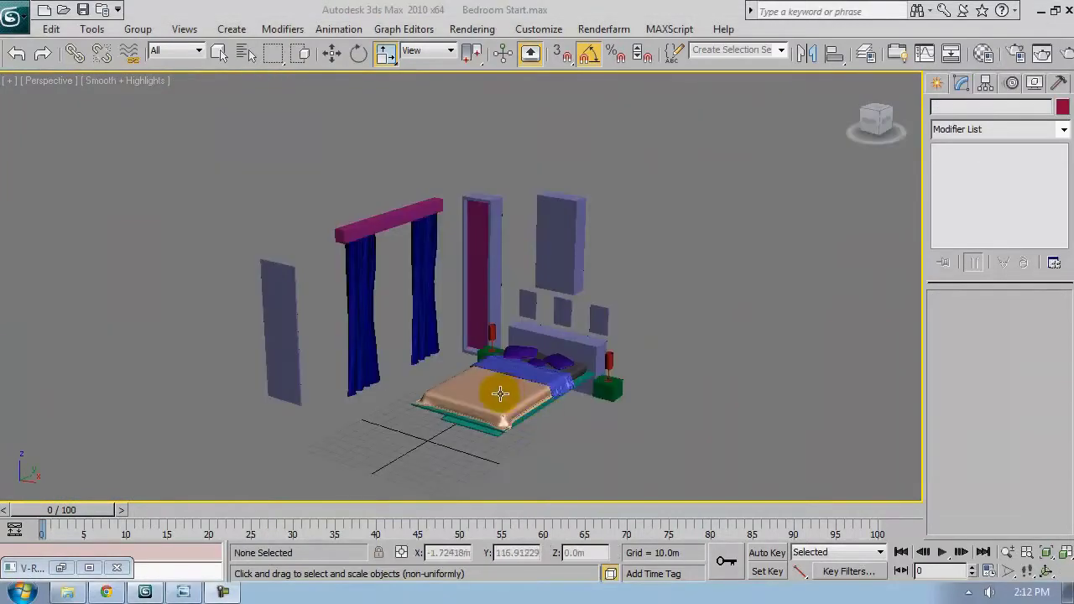
pyautogui.moveTo(499, 389)
pyautogui.keyDown('alt'); pyautogui.mouseDown(button='middle')
pyautogui.moveTo(487, 383)
pyautogui.moveTo(517, 391)
pyautogui.mouseUp(button='middle'); pyautogui.keyUp('alt')
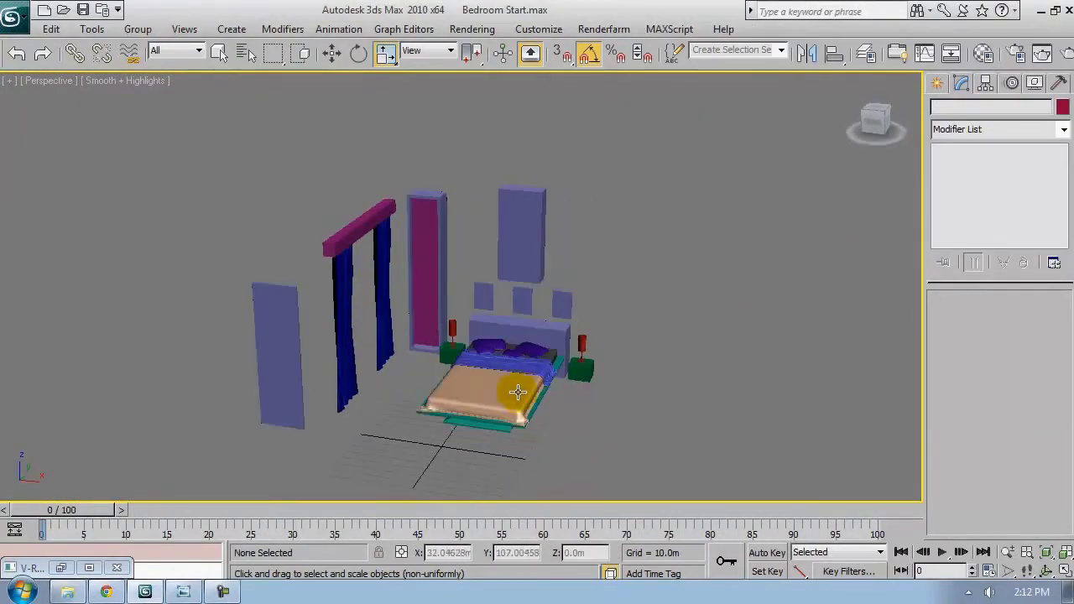
pyautogui.click(552, 341)
pyautogui.scroll(8, 575, 354)
pyautogui.moveTo(576, 355)
pyautogui.keyDown('alt'); pyautogui.mouseDown(button='middle')
pyautogui.moveTo(546, 384)
pyautogui.moveTo(573, 337)
pyautogui.mouseUp(button='middle'); pyautogui.keyUp('alt')
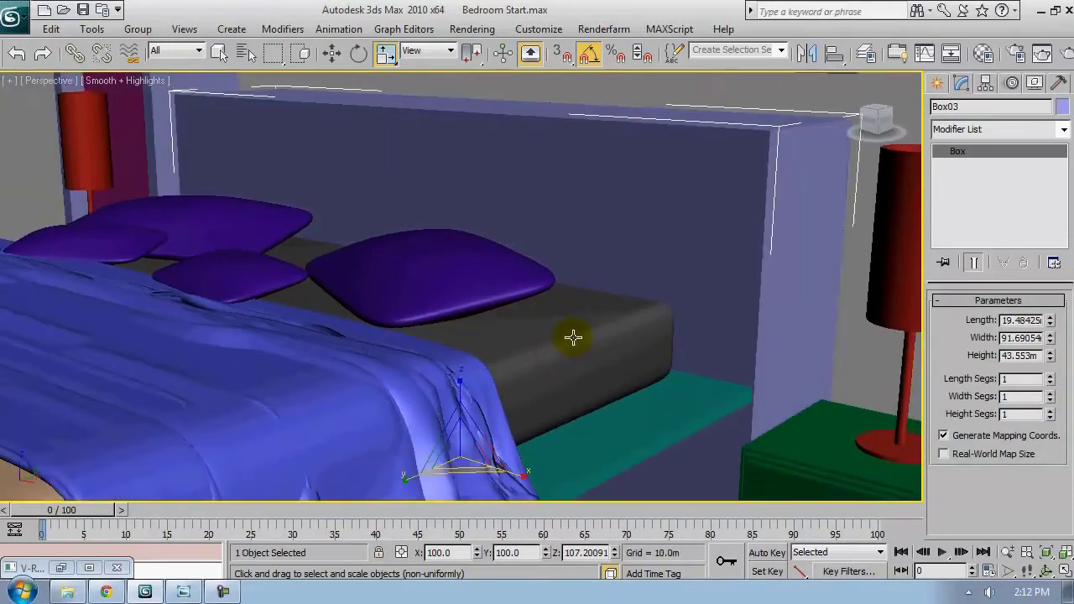
pyautogui.scroll(-8, 573, 337)
pyautogui.keyDown('alt'); pyautogui.moveTo(445, 283); pyautogui.dragTo(515, 337, button='middle'); pyautogui.keyUp('alt')
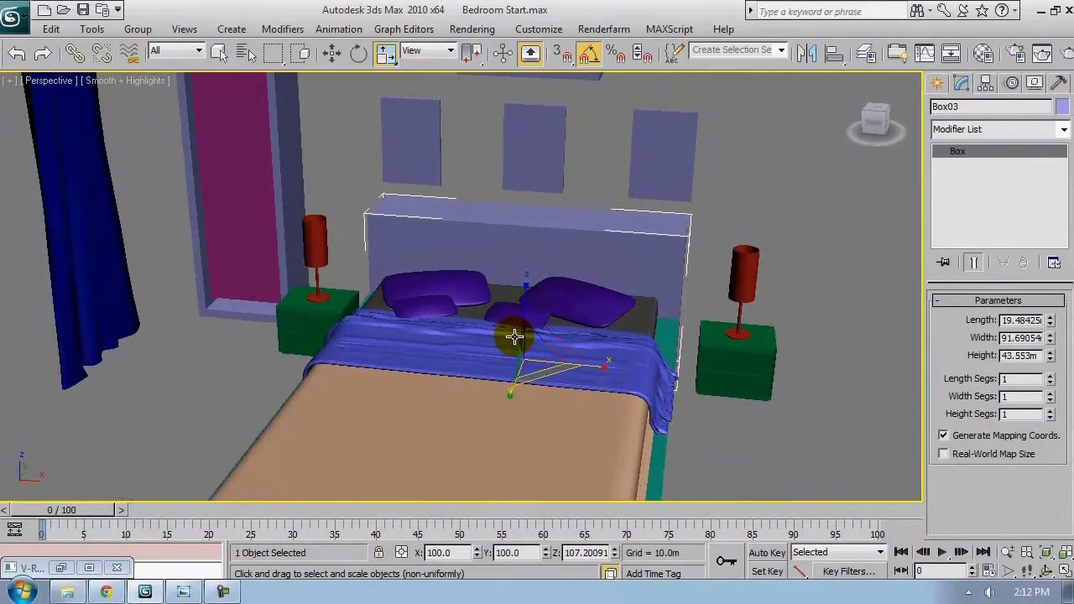
pyautogui.keyDown('alt'); pyautogui.moveTo(415, 288); pyautogui.dragTo(431, 293, button='middle'); pyautogui.keyUp('alt')
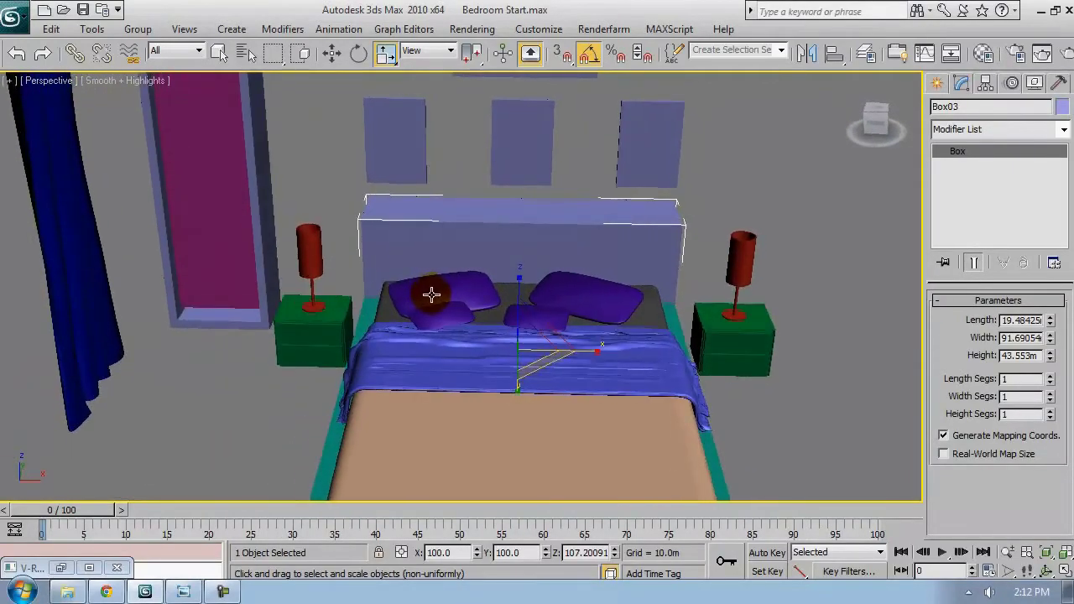
# Add both nightstands, the tall box above the headboard and the bed base to the selection, and isolate the selected objects
pyautogui.keyDown('ctrl'); pyautogui.click(326, 333); pyautogui.keyUp('ctrl')
pyautogui.keyDown('alt'); pyautogui.moveTo(614, 151); pyautogui.dragTo(599, 292, button='middle'); pyautogui.keyUp('alt')
pyautogui.keyDown('ctrl'); pyautogui.click(514, 166); pyautogui.keyUp('ctrl')
pyautogui.keyDown('alt'); pyautogui.moveTo(514, 167); pyautogui.dragTo(479, 156, button='middle'); pyautogui.keyUp('alt')
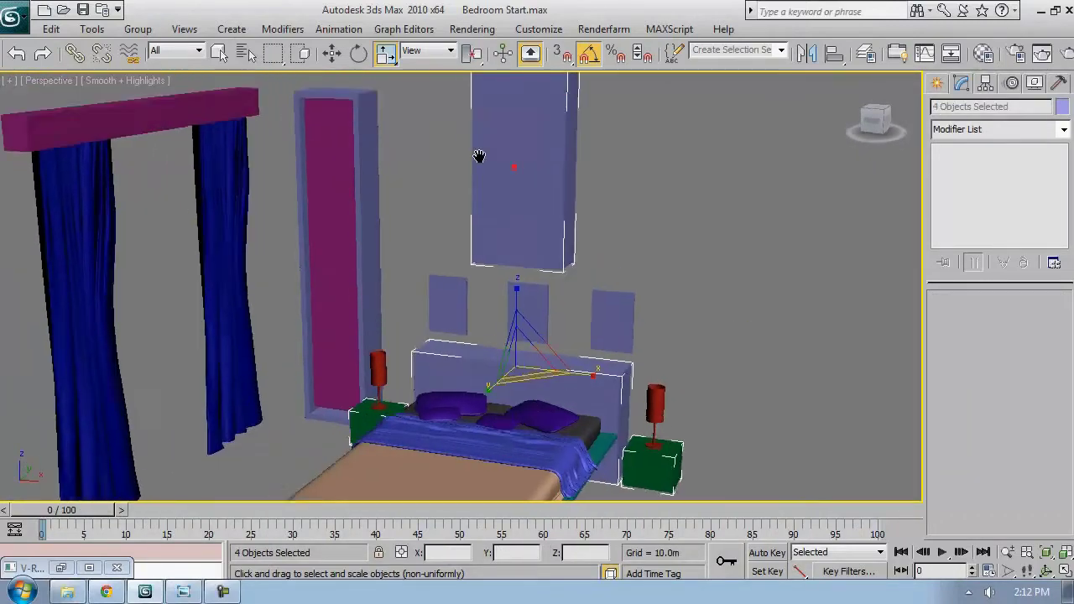
pyautogui.scroll(-4, 553, 175)
pyautogui.keyDown('alt'); pyautogui.moveTo(553, 175); pyautogui.dragTo(532, 159, button='middle'); pyautogui.keyUp('alt')
pyautogui.scroll(3, 471, 424)
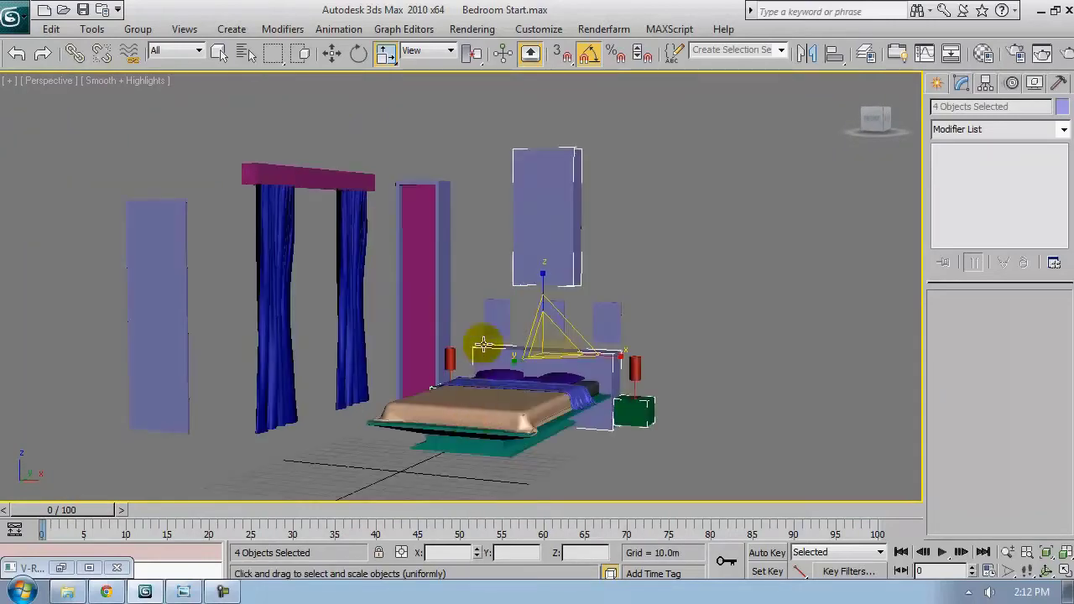
pyautogui.moveTo(472, 437); pyautogui.dragTo(608, 330, button='middle')
pyautogui.hotkey('alt', 'q')
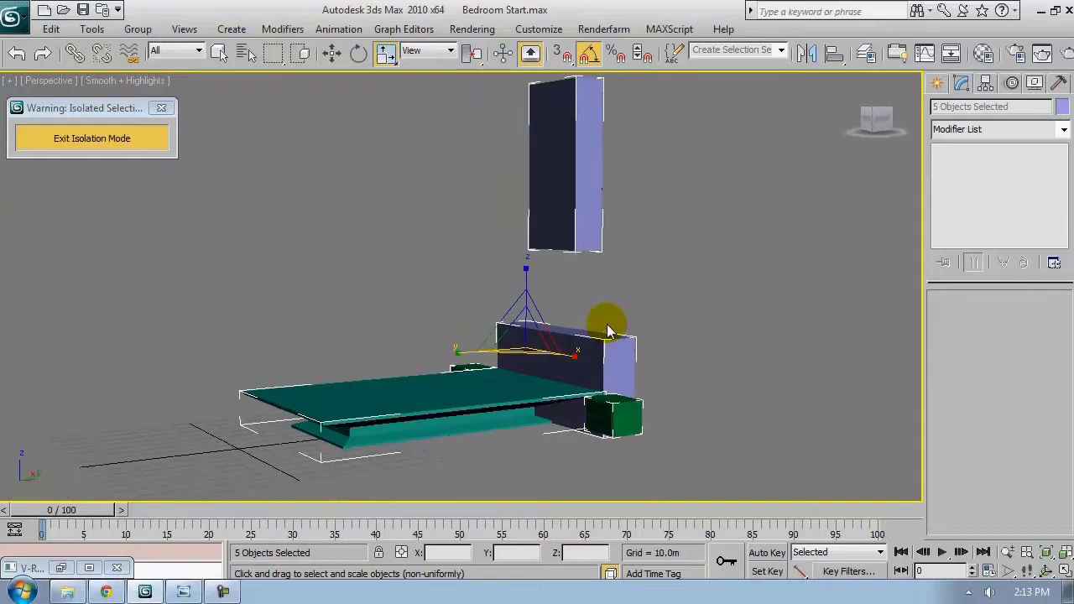
# Assign the existing Wood material to the isolated bed base, headboard, nightstands and tall box, and close the Material Editor
pyautogui.press('m')
pyautogui.click(760, 117)
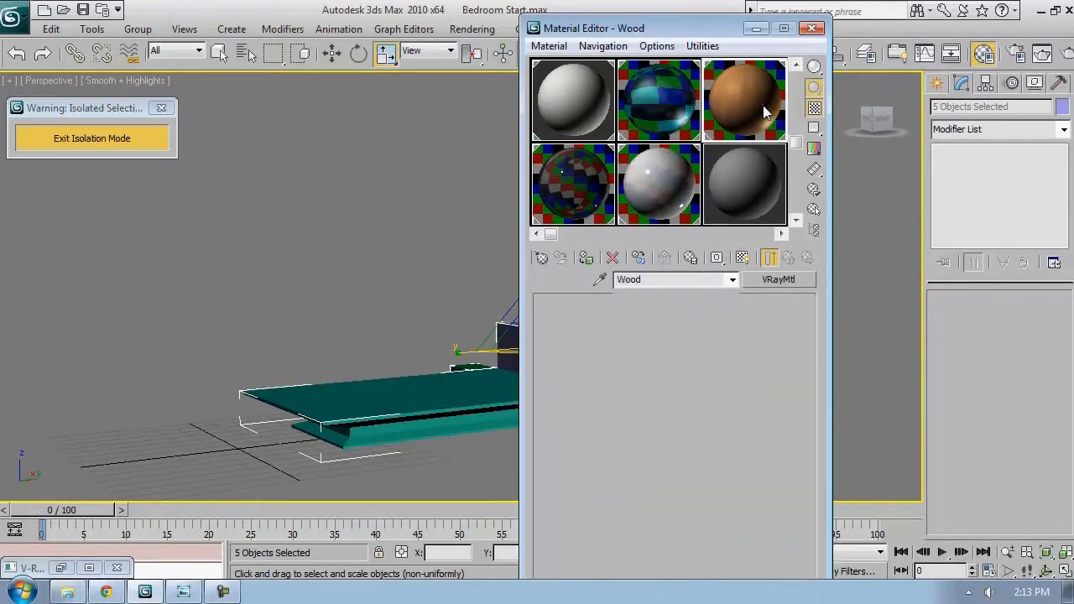
pyautogui.moveTo(640, 31); pyautogui.dragTo(703, 18)
pyautogui.click(650, 245)
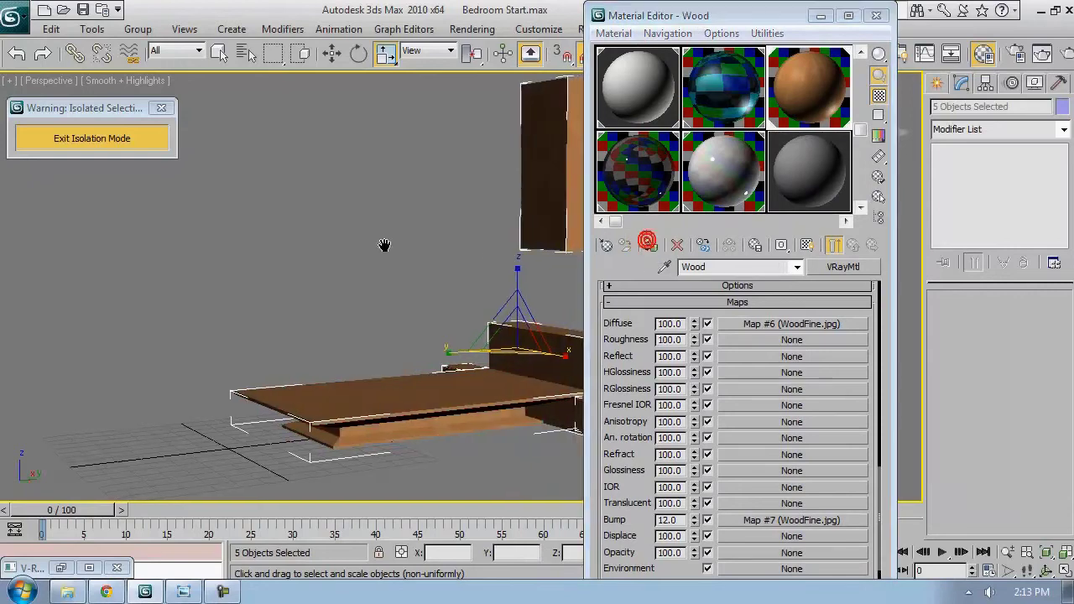
pyautogui.keyDown('alt'); pyautogui.moveTo(470, 252); pyautogui.dragTo(547, 191, button='middle'); pyautogui.keyUp('alt')
pyautogui.click(876, 15)
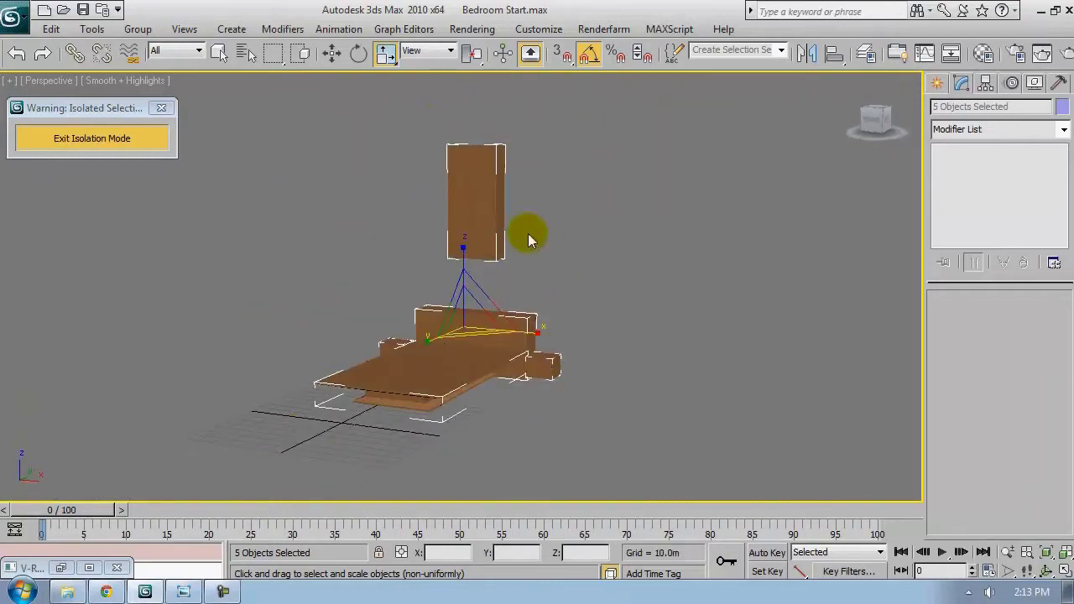
# Add a UVW Map modifier to the five selected objects and set its mapping type to Box
pyautogui.keyDown('alt'); pyautogui.moveTo(527, 234); pyautogui.dragTo(514, 249, button='middle'); pyautogui.keyUp('alt')
pyautogui.keyDown('alt'); pyautogui.moveTo(374, 133); pyautogui.dragTo(399, 384, button='middle'); pyautogui.keyUp('alt')
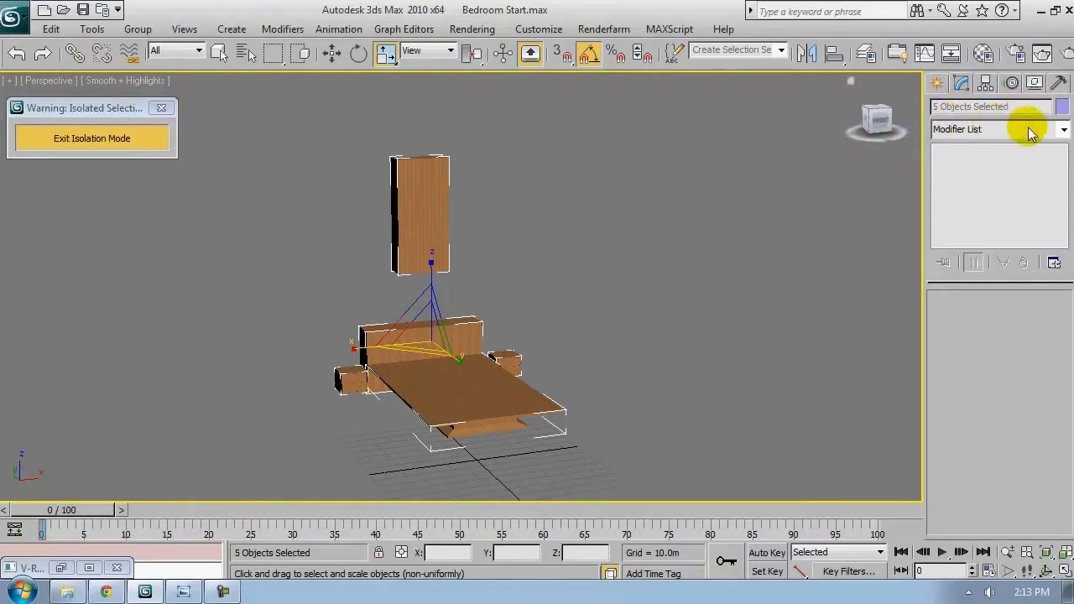
pyautogui.click(1063, 135)
pyautogui.scroll(-10, 1032, 472)
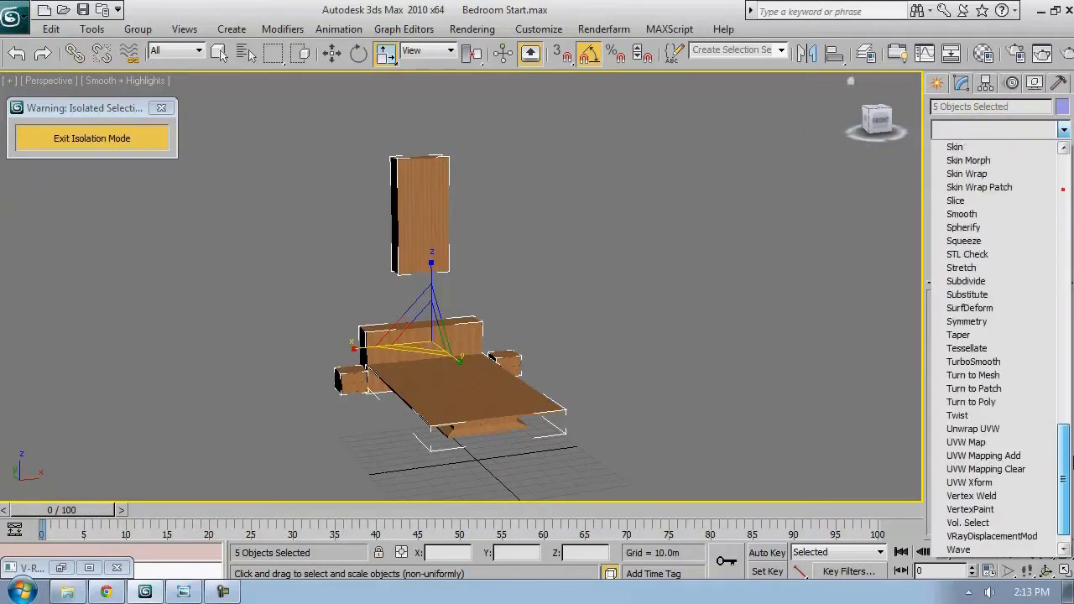
pyautogui.click(984, 415)
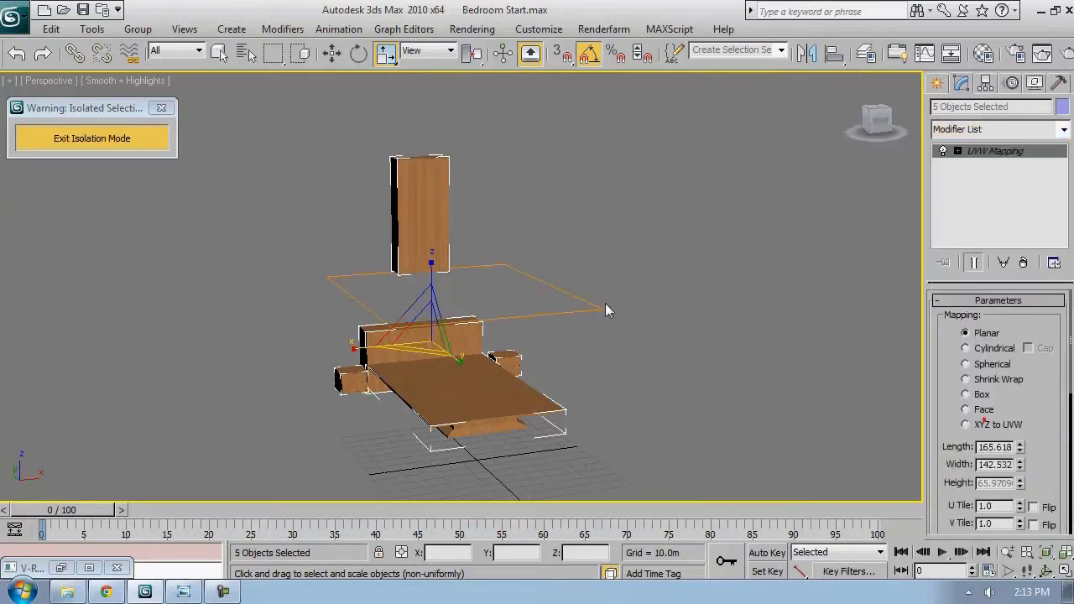
pyautogui.keyDown('alt'); pyautogui.moveTo(606, 307); pyautogui.dragTo(541, 300, button='middle'); pyautogui.keyUp('alt')
pyautogui.click(966, 394)
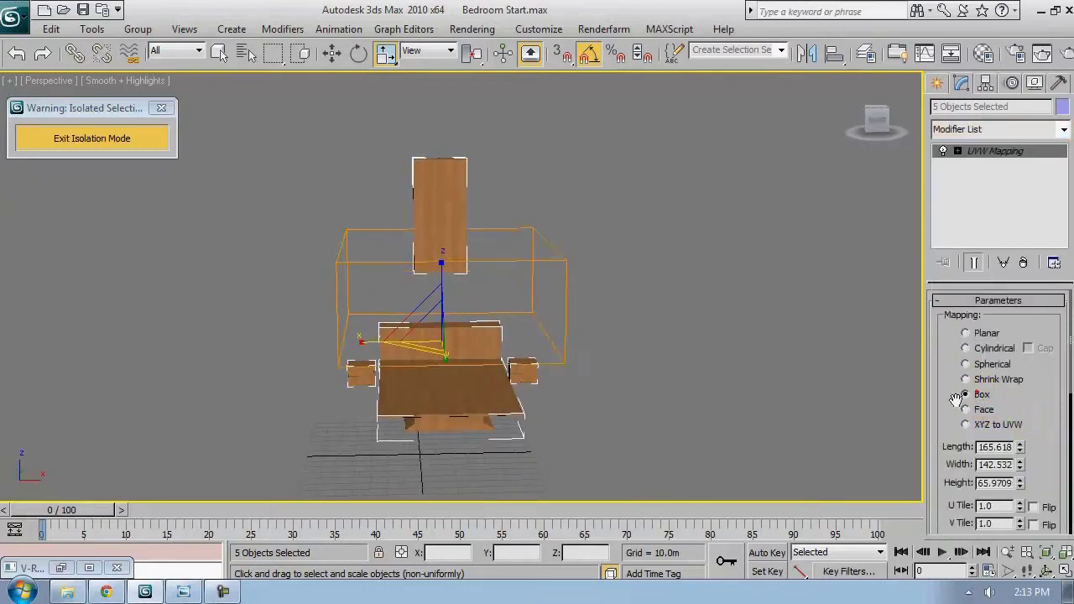
# Bitmap-fit the UVW mapping to the proportions of the WoodFine image from the Textures folder
pyautogui.moveTo(951, 457); pyautogui.dragTo(918, 237)
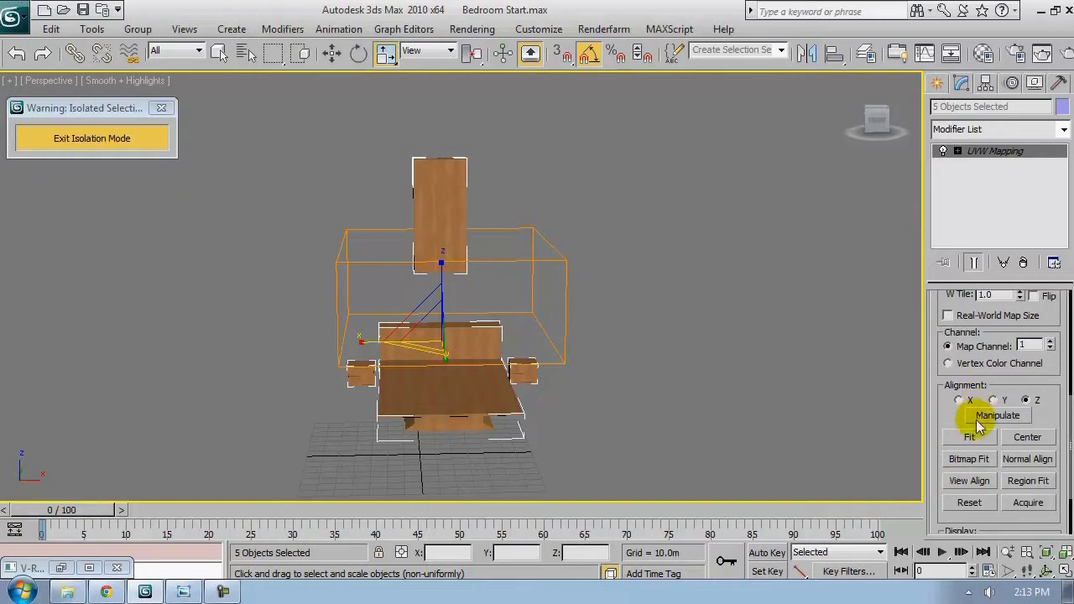
pyautogui.click(970, 460)
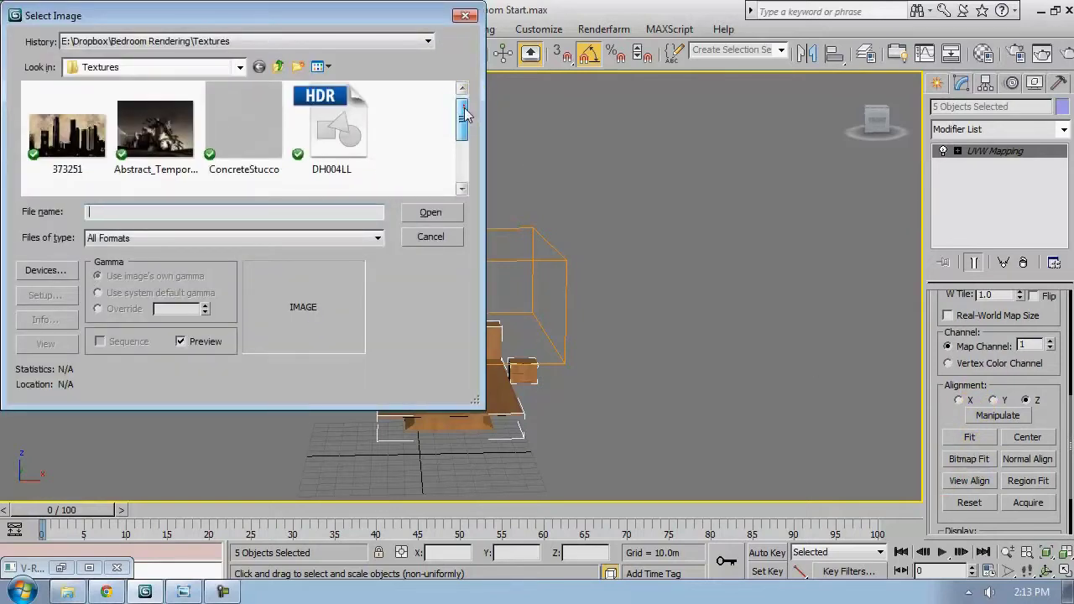
pyautogui.moveTo(462, 134); pyautogui.dragTo(475, 178)
pyautogui.click(146, 157)
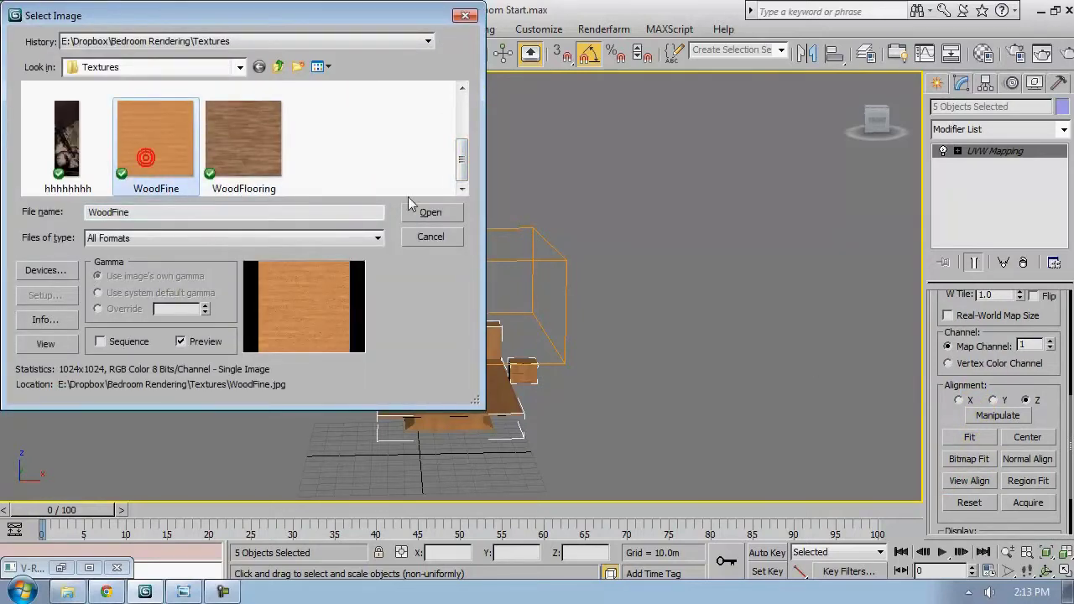
pyautogui.click(424, 211)
# Scale down the UVW mapping gizmo for finer wood grain, exit gizmo editing and deselect the objects
pyautogui.keyDown('alt'); pyautogui.moveTo(671, 276); pyautogui.dragTo(544, 324, button='middle'); pyautogui.keyUp('alt')
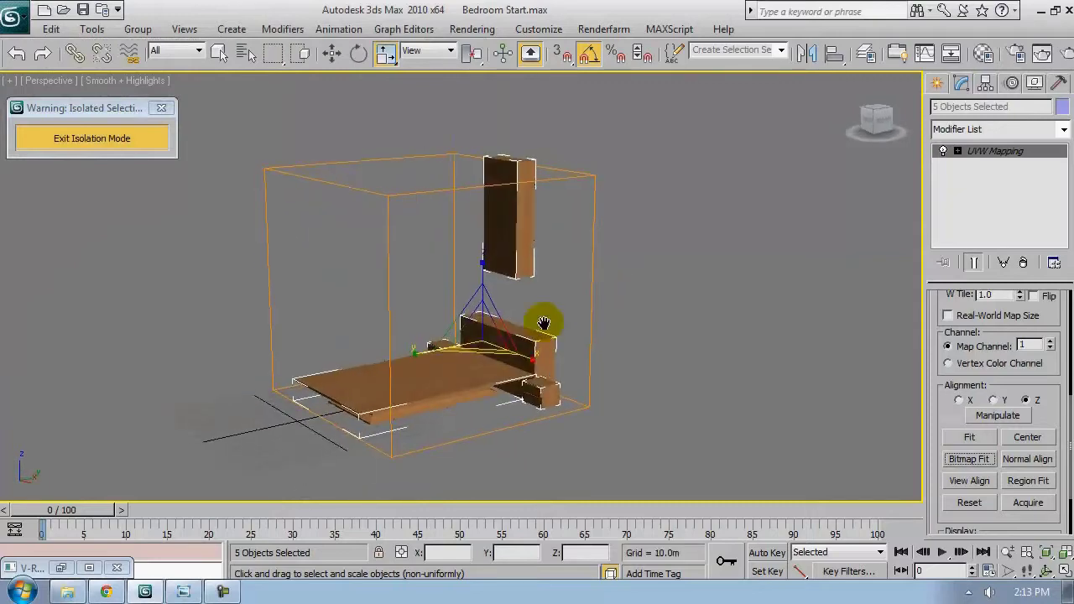
pyautogui.scroll(3, 545, 324)
pyautogui.moveTo(491, 352); pyautogui.dragTo(542, 326, button='middle')
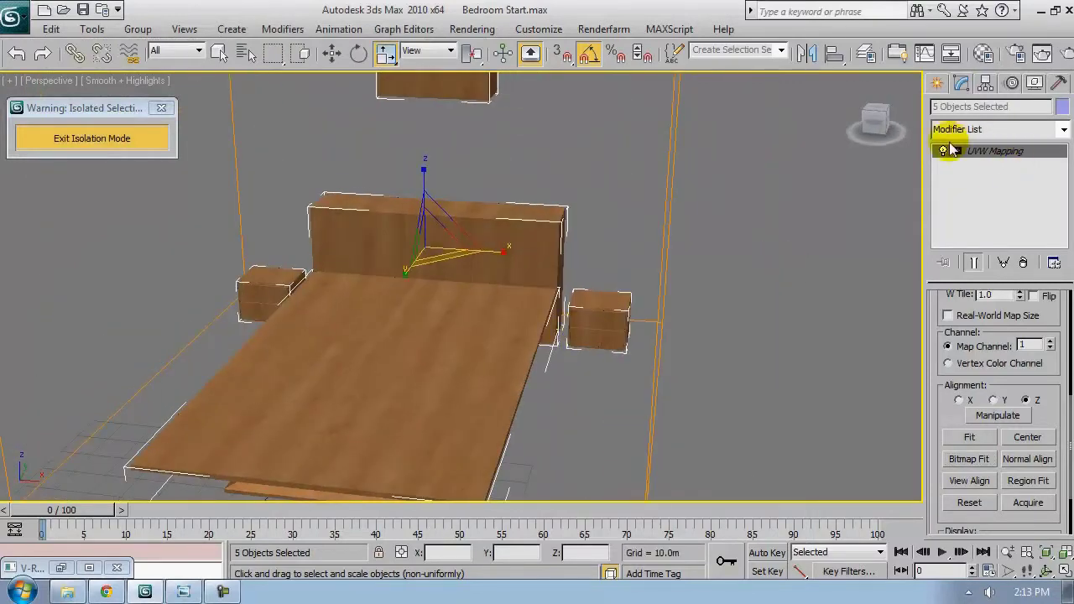
pyautogui.click(986, 165)
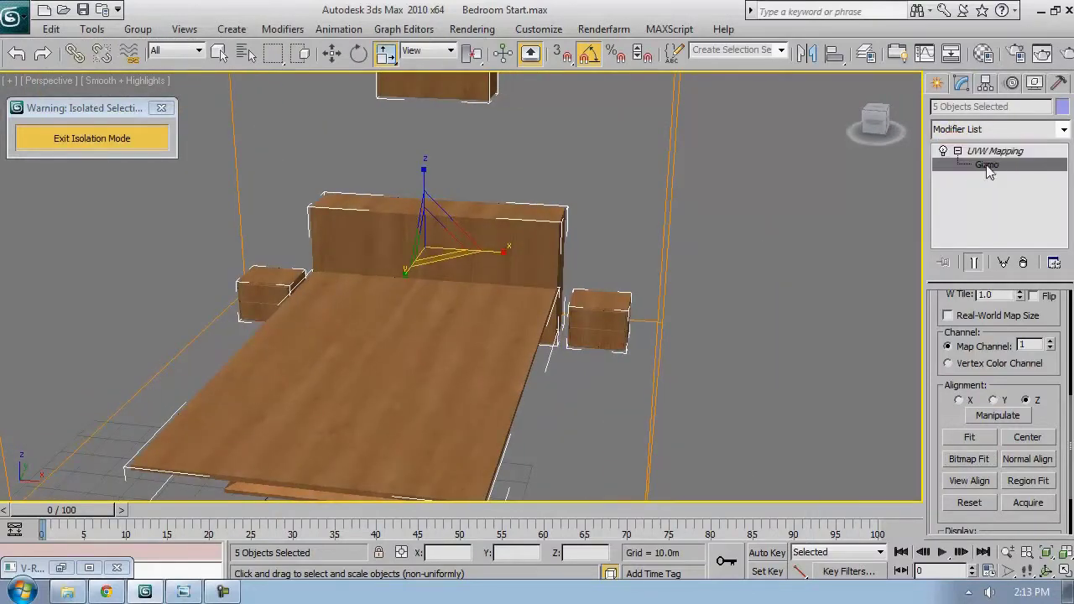
pyautogui.moveTo(392, 144); pyautogui.dragTo(451, 389)
pyautogui.keyDown('alt'); pyautogui.moveTo(450, 389); pyautogui.dragTo(416, 369, button='middle'); pyautogui.keyUp('alt')
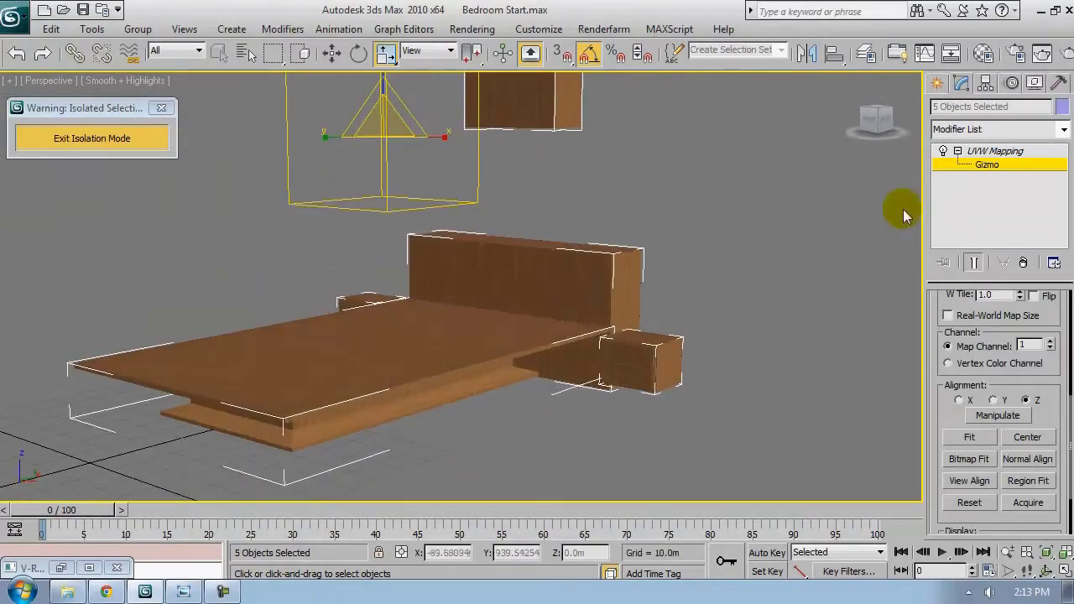
pyautogui.click(983, 151)
pyautogui.click(699, 214)
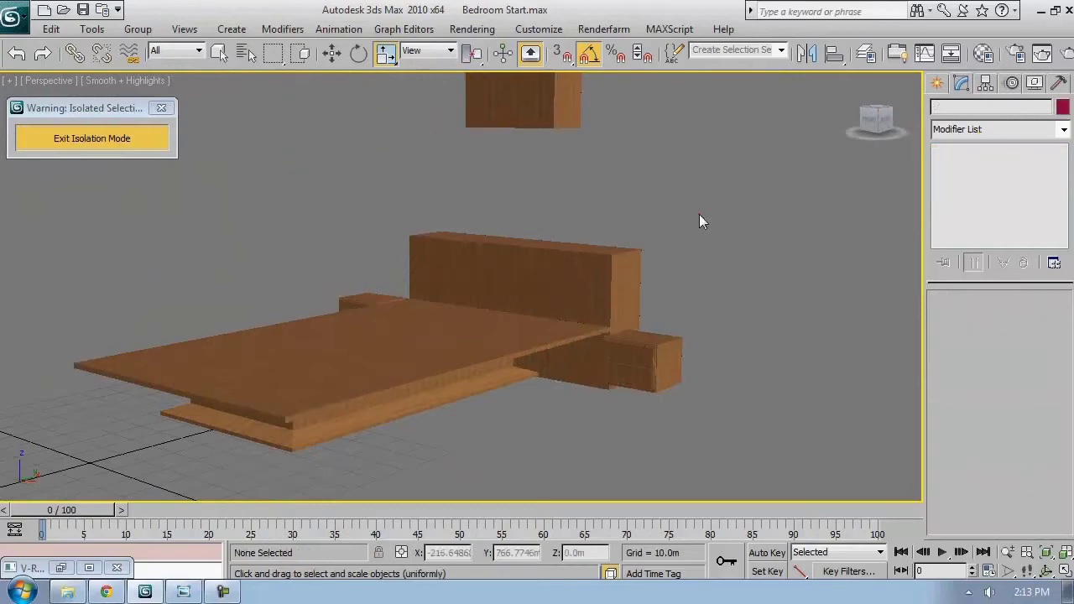
# Select both nightstands and examine the wood grain on their tops, sides and drawer fronts from several angles
pyautogui.keyDown('alt'); pyautogui.moveTo(699, 214); pyautogui.dragTo(675, 304, button='middle'); pyautogui.keyUp('alt')
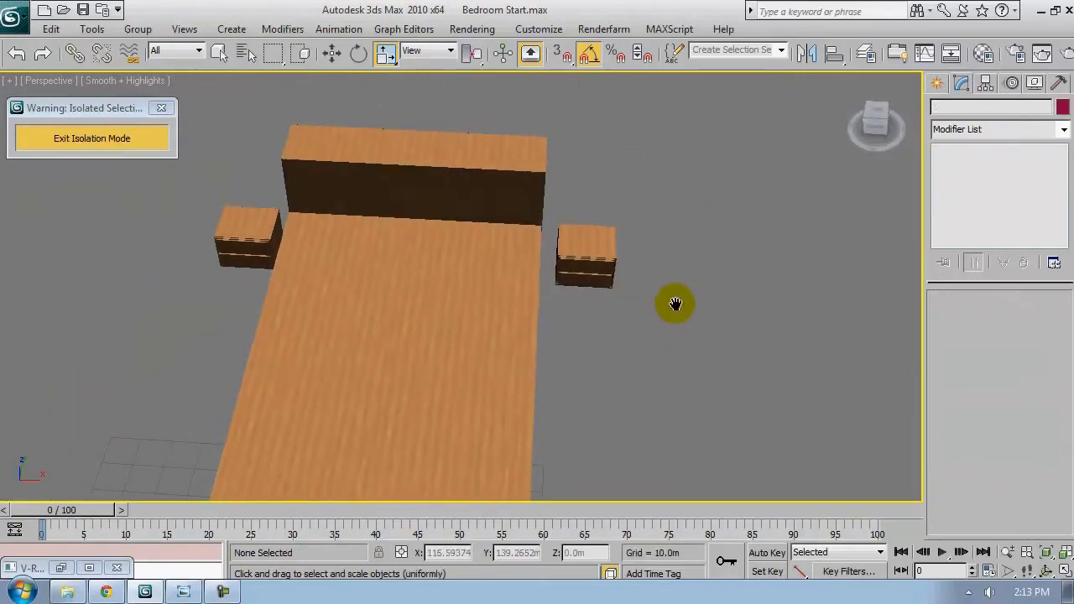
pyautogui.click(610, 254)
pyautogui.keyDown('ctrl'); pyautogui.click(236, 236); pyautogui.keyUp('ctrl')
pyautogui.keyDown('alt'); pyautogui.moveTo(309, 238); pyautogui.dragTo(461, 297, button='middle'); pyautogui.keyUp('alt')
pyautogui.scroll(4, 428, 243)
pyautogui.scroll(-4, 460, 297)
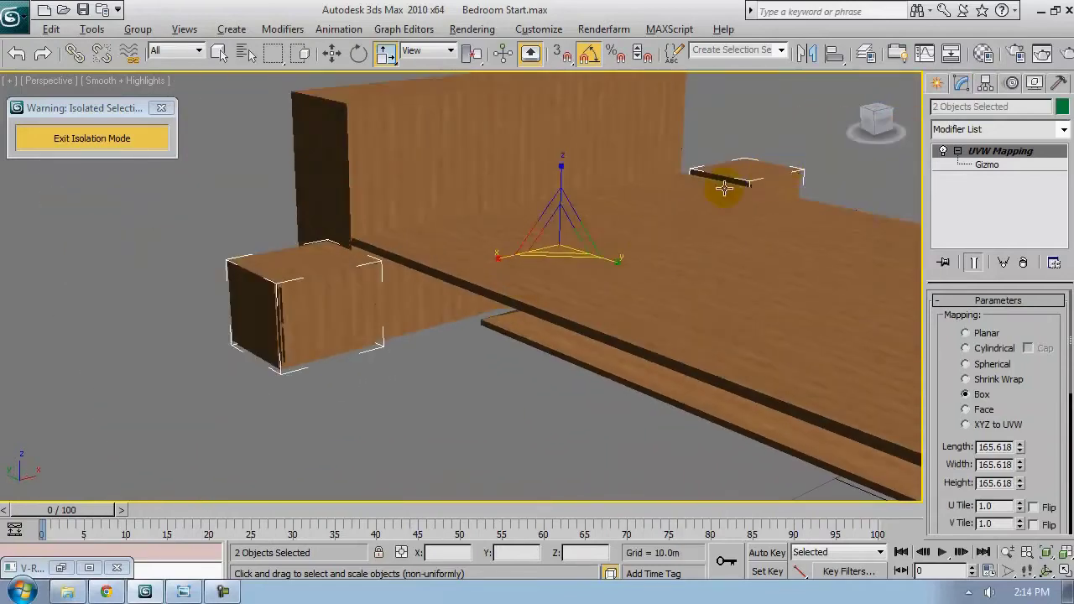
pyautogui.keyDown('alt'); pyautogui.moveTo(723, 190); pyautogui.dragTo(670, 194, button='middle'); pyautogui.keyUp('alt')
pyautogui.keyDown('alt'); pyautogui.moveTo(211, 266); pyautogui.dragTo(616, 335, button='middle'); pyautogui.keyUp('alt')
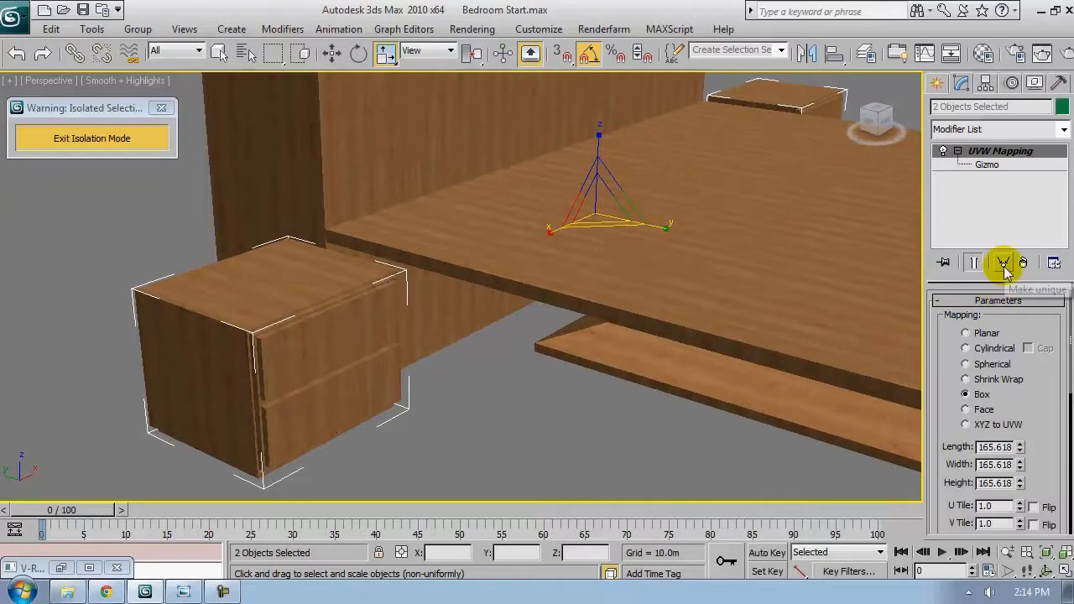
pyautogui.scroll(-3, 562, 274)
pyautogui.scroll(-4, 859, 226)
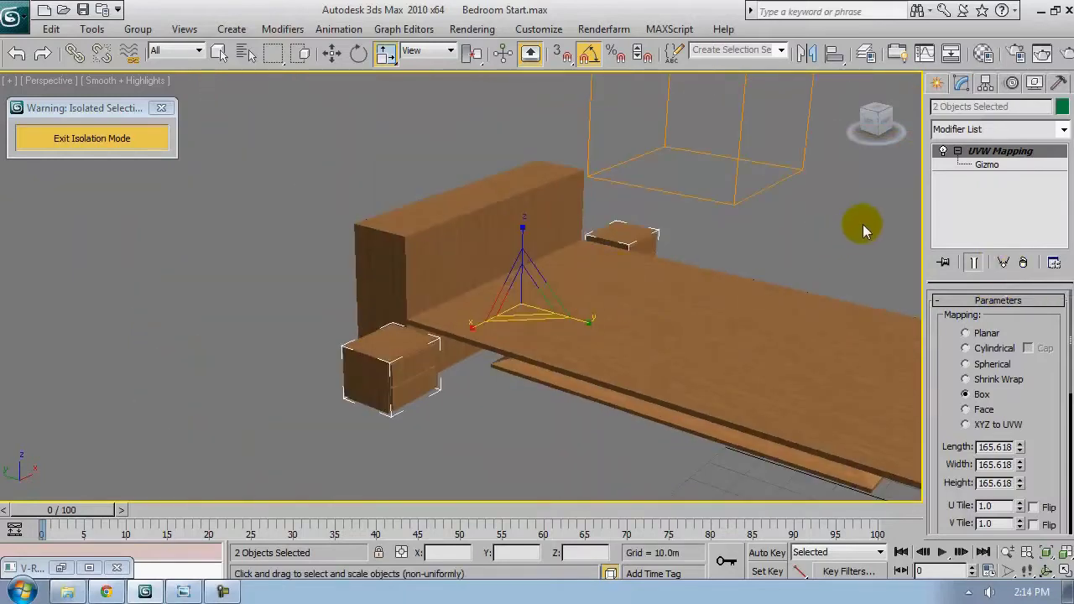
pyautogui.scroll(-2, 666, 202)
pyautogui.scroll(-2, 686, 225)
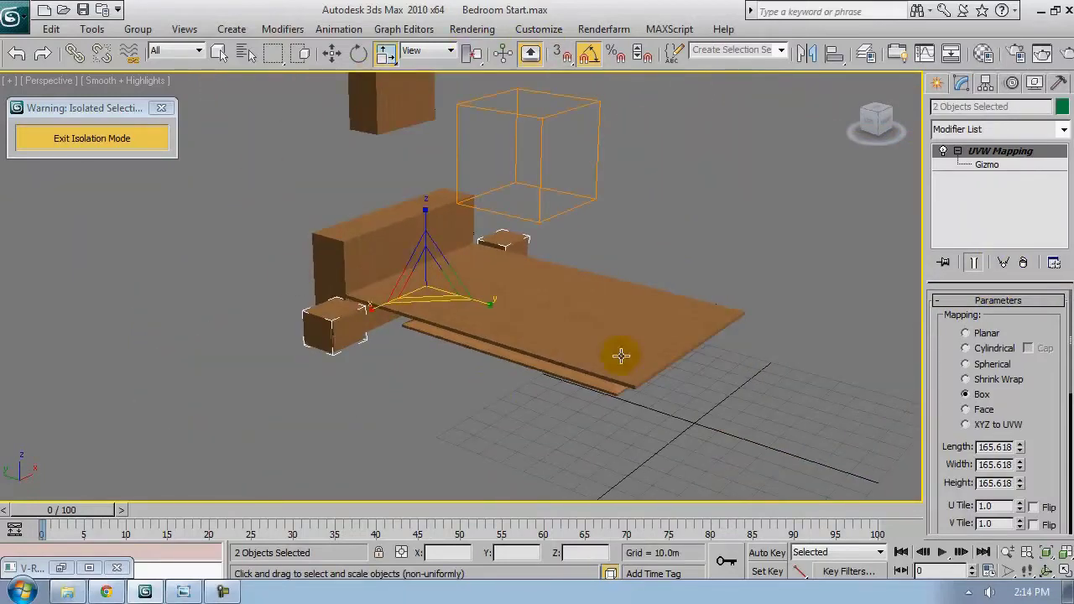
pyautogui.scroll(3, 486, 314)
pyautogui.scroll(4, 446, 283)
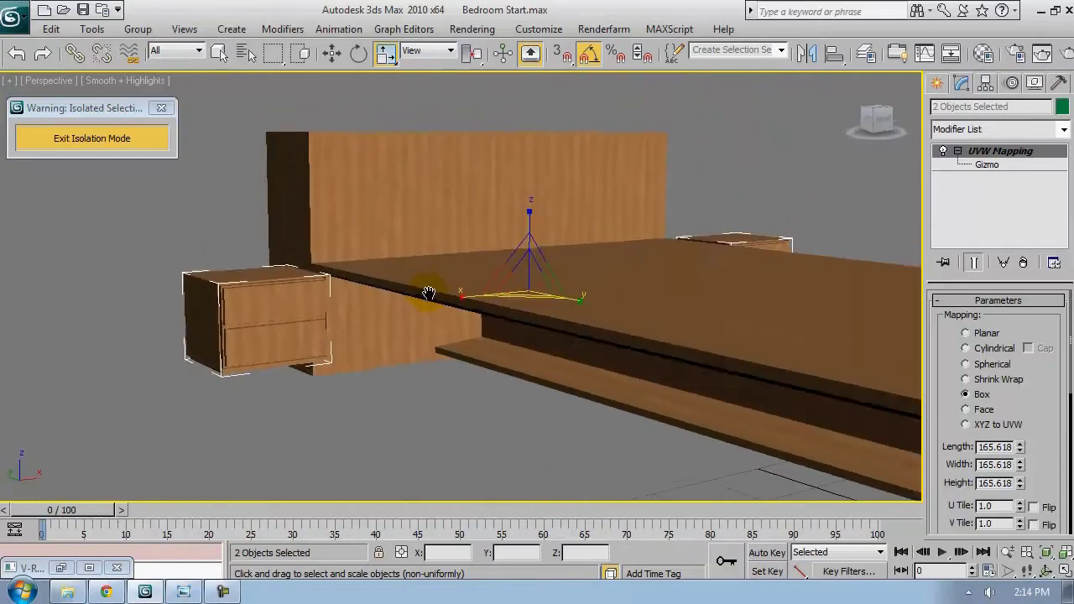
pyautogui.keyDown('alt'); pyautogui.moveTo(427, 292); pyautogui.dragTo(397, 313, button='middle'); pyautogui.keyUp('alt')
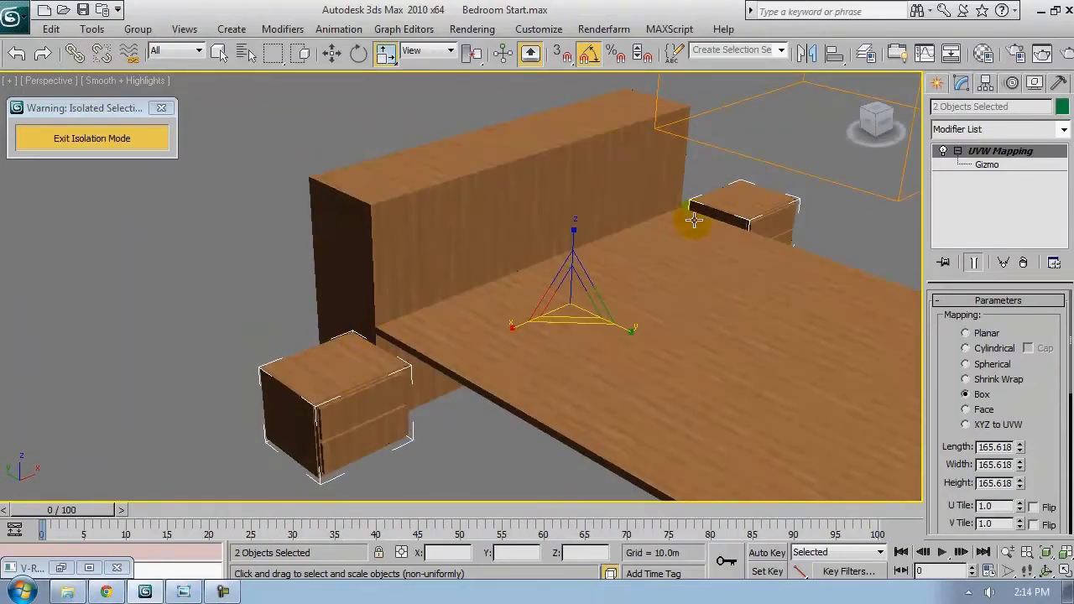
# Make the two nightstands' UVW Mapping unique from the other objects, keeping it shared between the pair
pyautogui.scroll(-5, 693, 219)
pyautogui.keyDown('alt'); pyautogui.moveTo(506, 184); pyautogui.dragTo(595, 221, button='middle'); pyautogui.keyUp('alt')
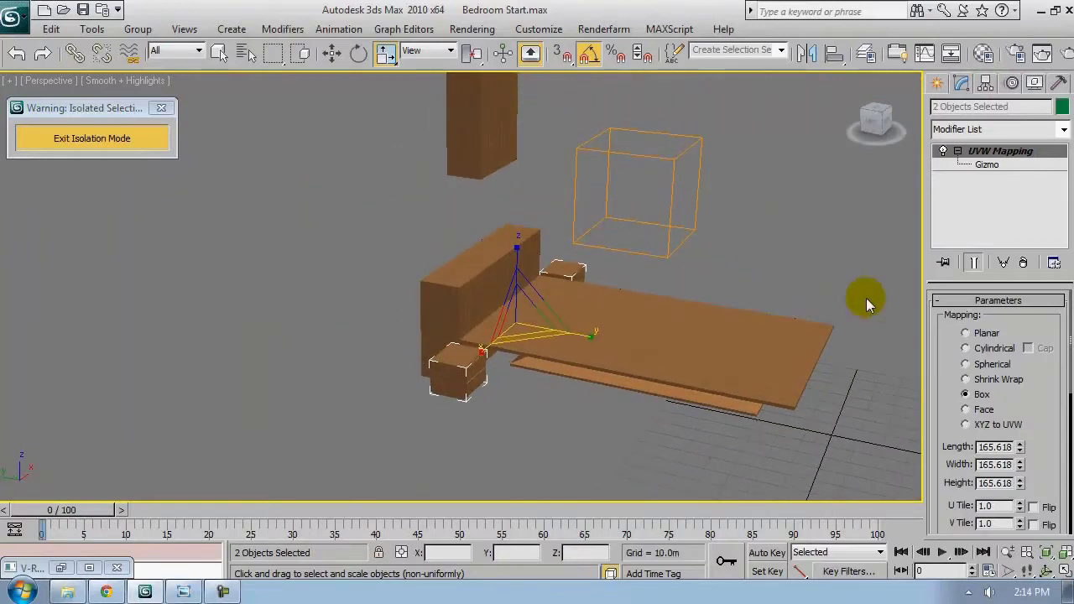
pyautogui.click(1004, 262)
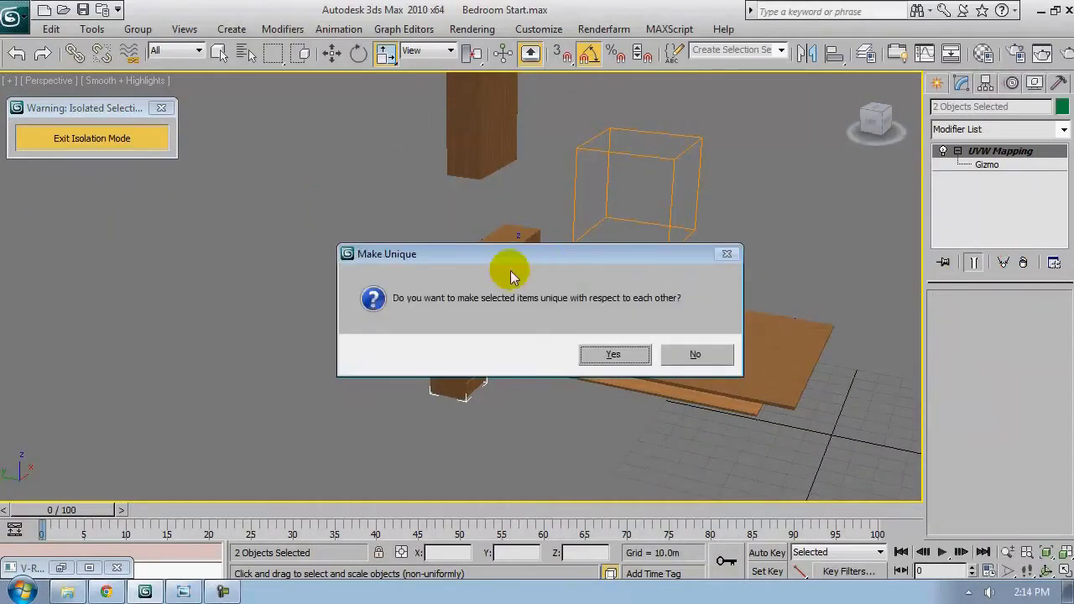
pyautogui.click(703, 355)
pyautogui.keyDown('alt'); pyautogui.moveTo(690, 252); pyautogui.dragTo(628, 230, button='middle'); pyautogui.keyUp('alt')
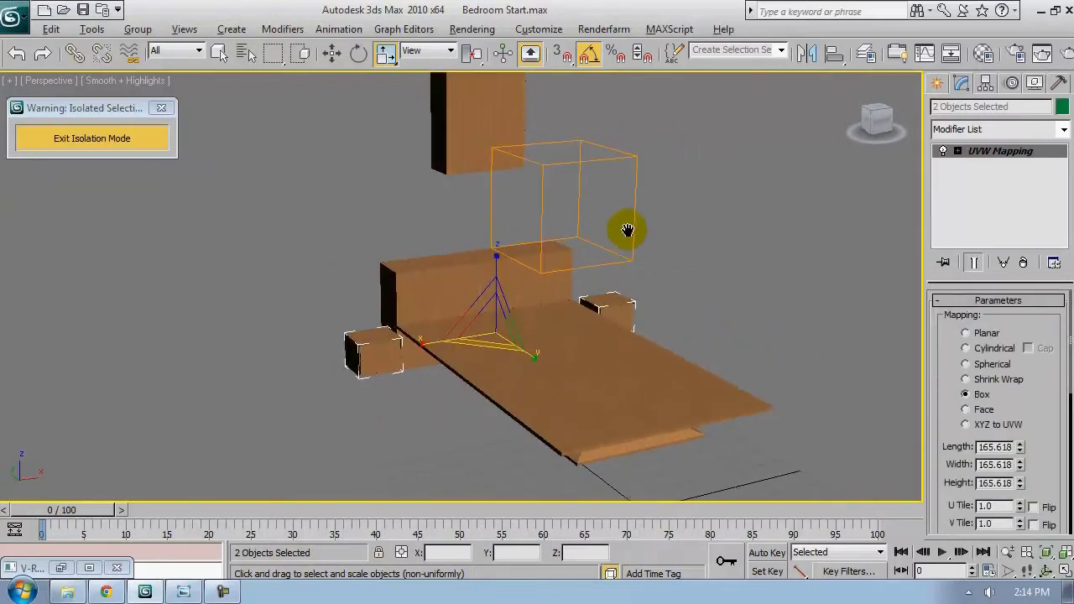
# Rotate the nightstands' UVW mapping gizmo about its vertical axis to change the wood grain direction on their tops
pyautogui.click(982, 165)
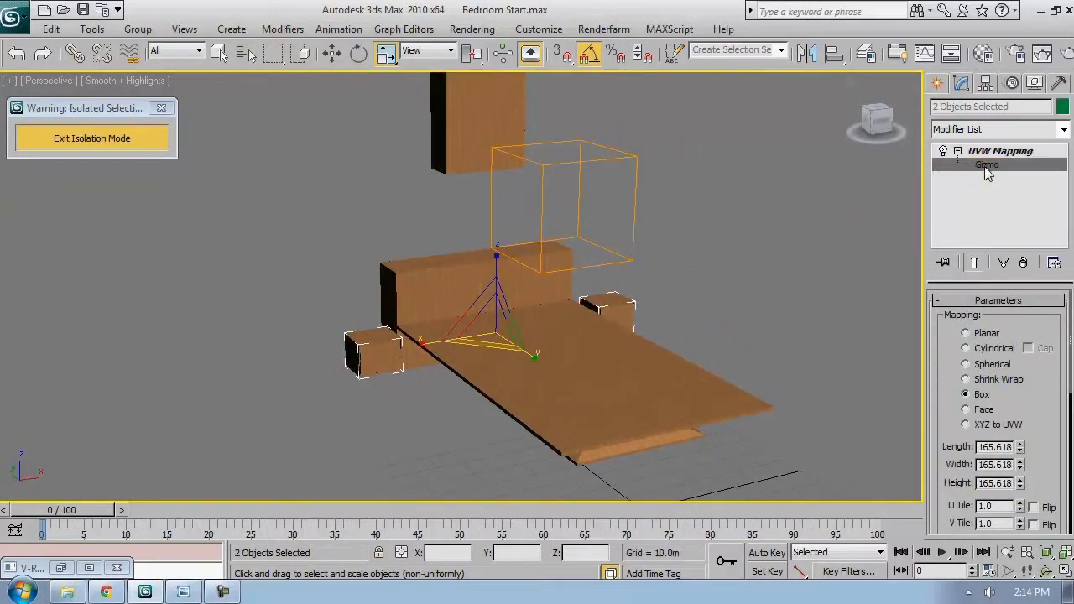
pyautogui.scroll(3, 557, 222)
pyautogui.keyDown('alt'); pyautogui.moveTo(551, 221); pyautogui.dragTo(601, 236, button='middle'); pyautogui.keyUp('alt')
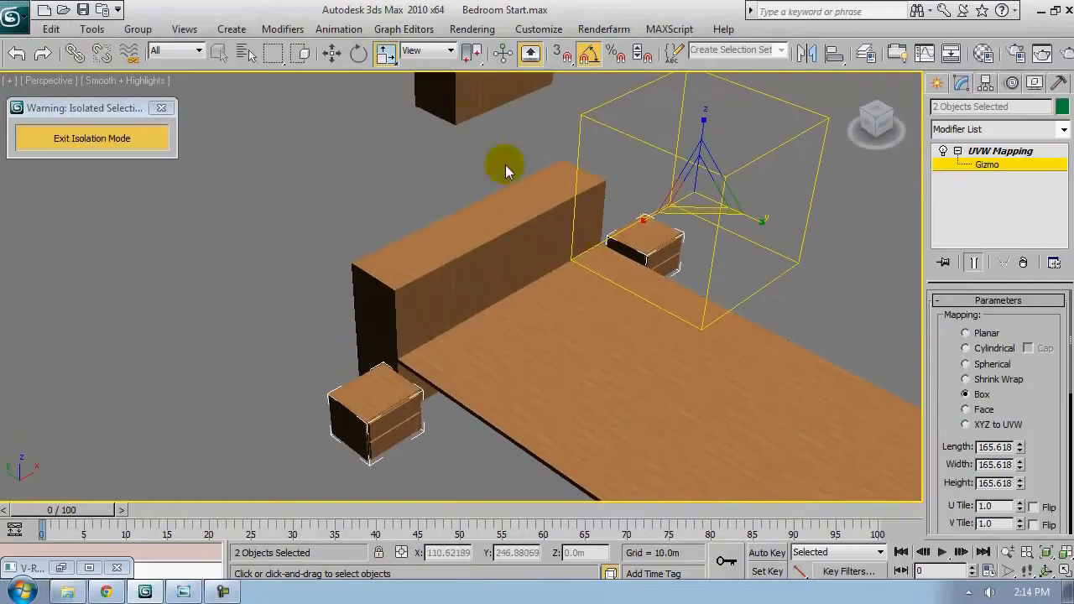
pyautogui.click(358, 53)
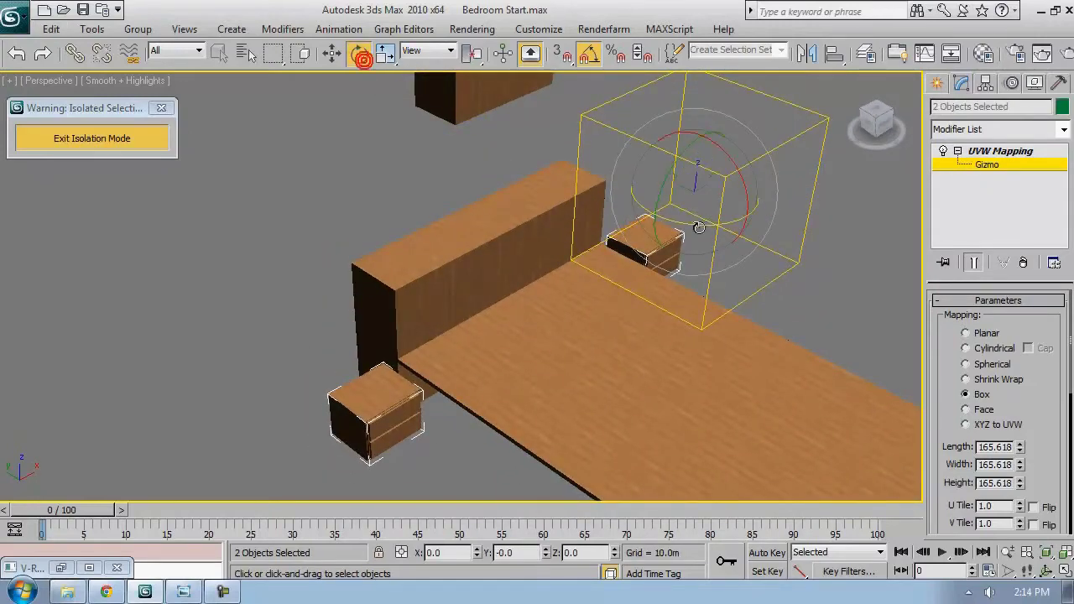
pyautogui.moveTo(693, 223); pyautogui.dragTo(765, 211)
pyautogui.moveTo(459, 299); pyautogui.dragTo(518, 151, button='middle')
pyautogui.scroll(4, 366, 204)
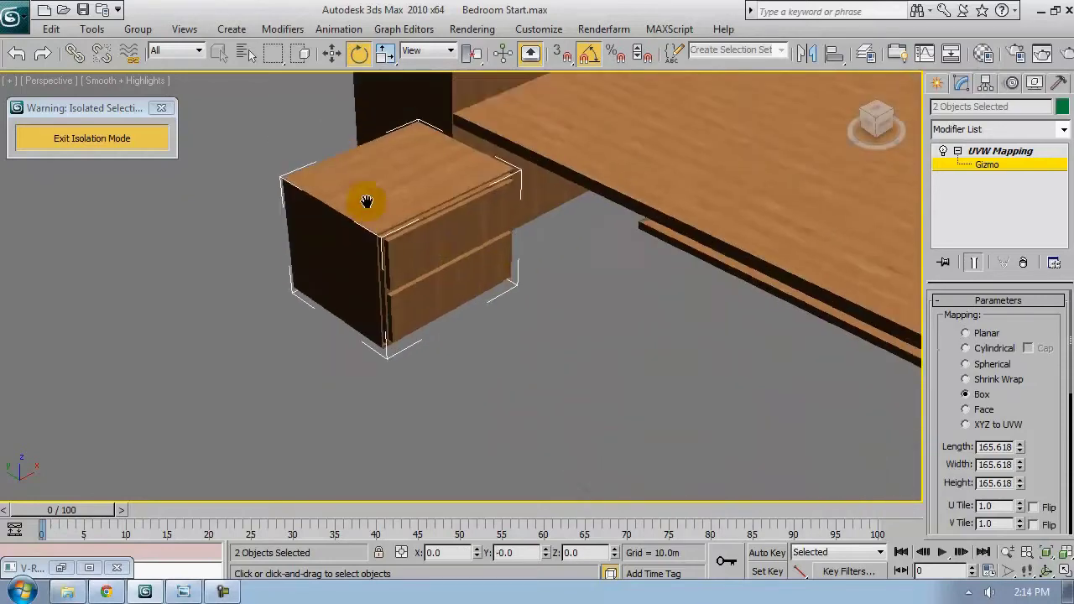
pyautogui.moveTo(367, 204); pyautogui.dragTo(327, 343, button='middle')
# Rotate the nightstands' mapping gizmo about another axis so the grain runs horizontally across the drawer fronts, exit gizmo editing and deselect them
pyautogui.scroll(-2, 355, 326)
pyautogui.keyDown('alt'); pyautogui.moveTo(505, 299); pyautogui.dragTo(444, 324, button='middle'); pyautogui.keyUp('alt')
pyautogui.scroll(-2, 444, 324)
pyautogui.moveTo(580, 271); pyautogui.dragTo(509, 367, button='middle')
pyautogui.moveTo(524, 203); pyautogui.dragTo(604, 131)
pyautogui.keyDown('alt'); pyautogui.moveTo(889, 411); pyautogui.dragTo(707, 224, button='middle'); pyautogui.keyUp('alt')
pyautogui.scroll(3, 706, 223)
pyautogui.keyDown('alt'); pyautogui.moveTo(606, 261); pyautogui.dragTo(694, 290, button='middle'); pyautogui.keyUp('alt')
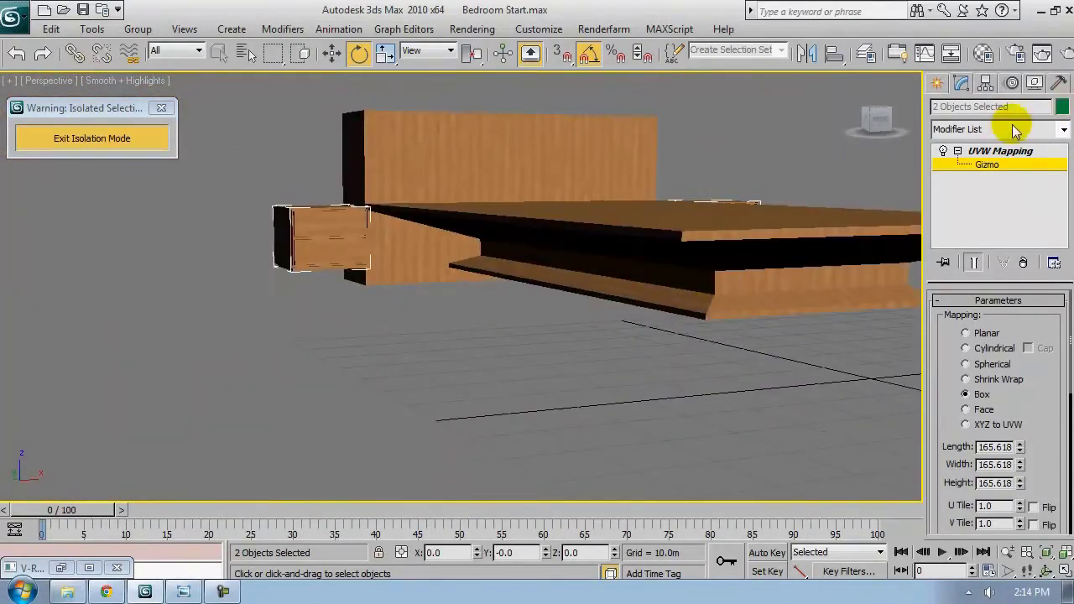
pyautogui.click(1004, 154)
pyautogui.click(456, 401)
# Select the bed base and make its UVW Mapping modifier unique
pyautogui.moveTo(760, 231); pyautogui.dragTo(803, 264, button='middle')
pyautogui.click(645, 264)
pyautogui.scroll(-2, 660, 277)
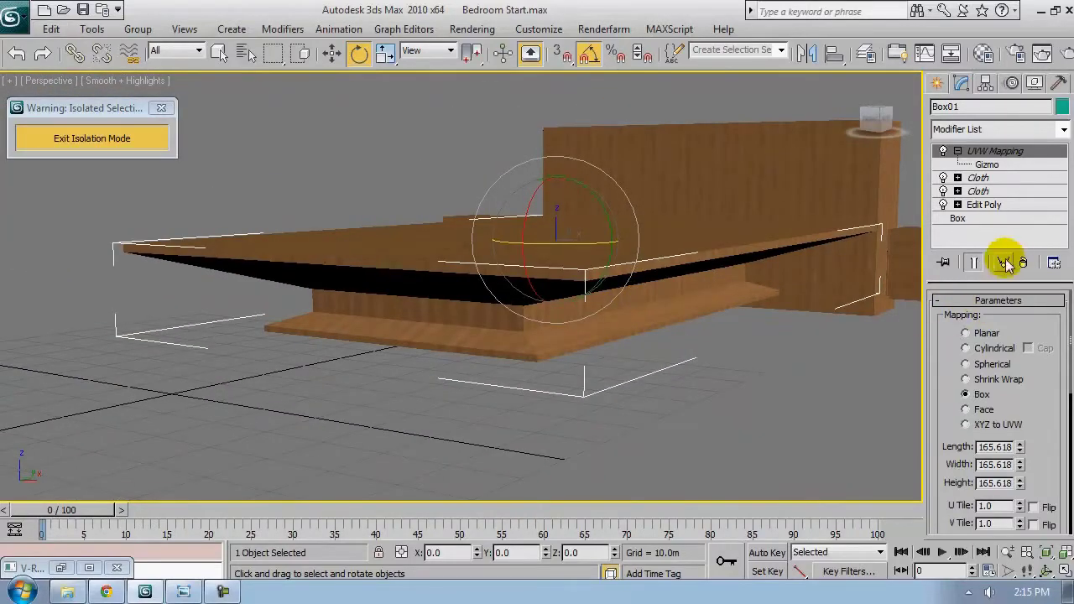
# Rotate the bed base's UVW mapping gizmo to redirect its wood grain, exit gizmo editing and deselect the bed
pyautogui.click(985, 166)
pyautogui.keyDown('alt'); pyautogui.moveTo(825, 240); pyautogui.dragTo(516, 120, button='middle'); pyautogui.keyUp('alt')
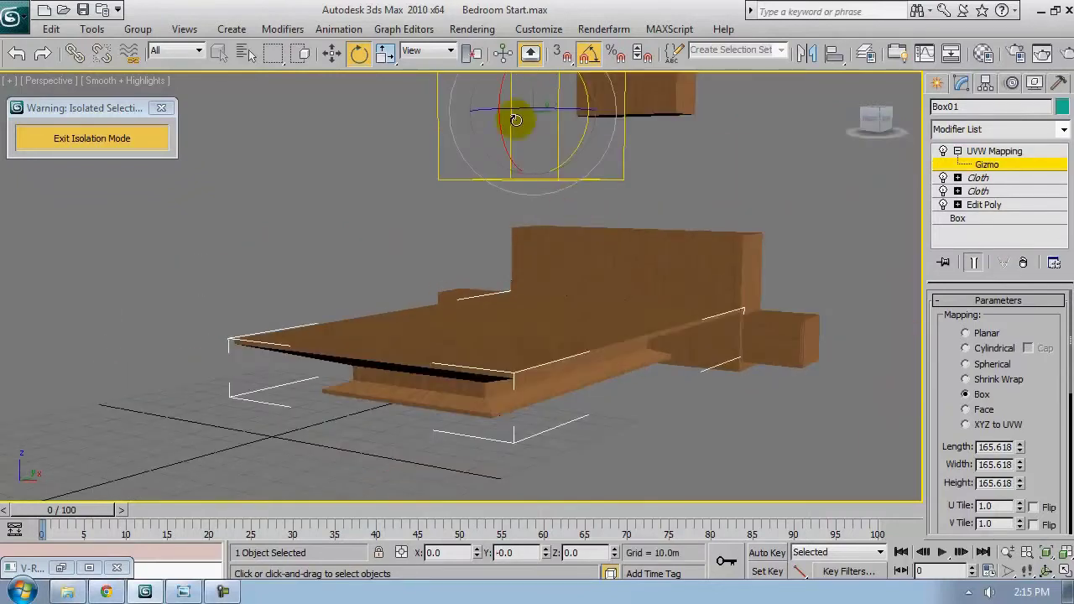
pyautogui.moveTo(500, 124); pyautogui.dragTo(550, 196)
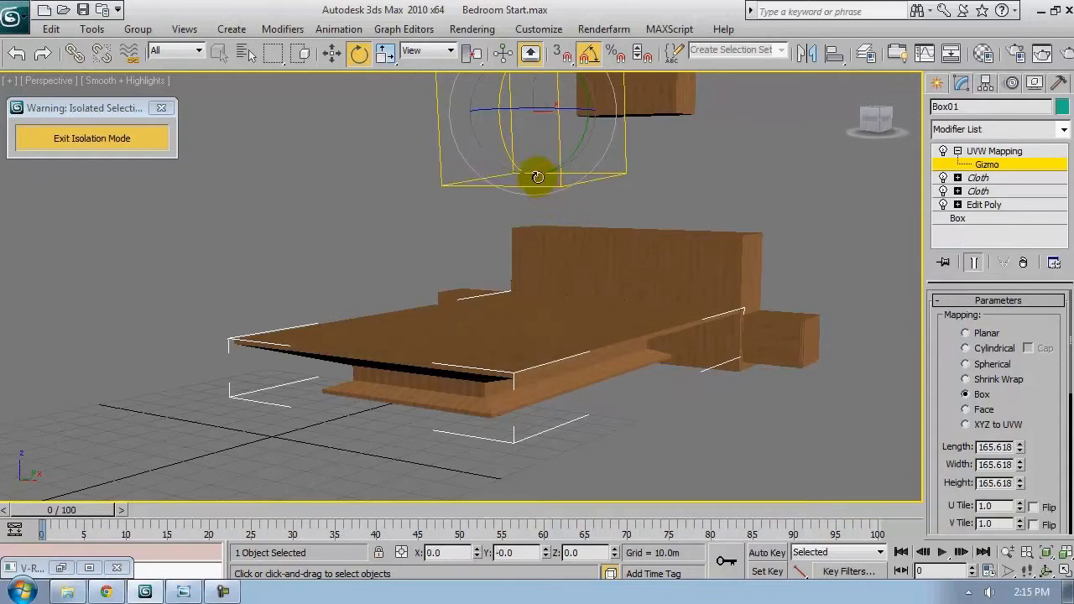
pyautogui.keyDown('alt'); pyautogui.moveTo(580, 231); pyautogui.dragTo(560, 270, button='middle'); pyautogui.keyUp('alt')
pyautogui.moveTo(507, 144); pyautogui.dragTo(535, 214)
pyautogui.keyDown('alt'); pyautogui.moveTo(537, 217); pyautogui.dragTo(612, 336, button='middle'); pyautogui.keyUp('alt')
pyautogui.click(1008, 166)
pyautogui.click(509, 272)
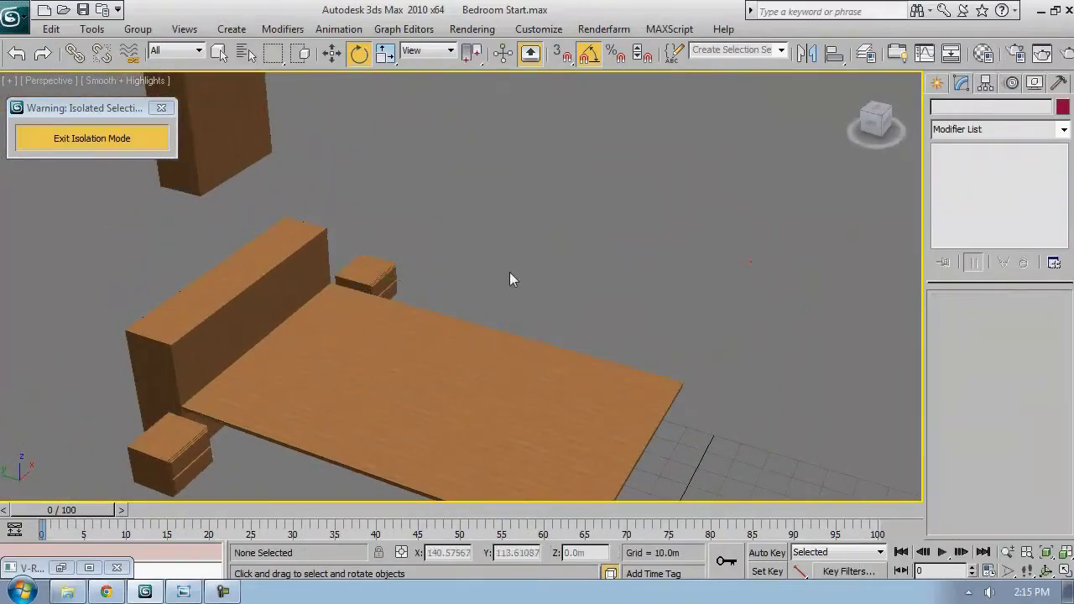
# Make the headboard's UVW Mapping modifier unique and open its mapping gizmo for editing
pyautogui.click(235, 308)
pyautogui.keyDown('alt'); pyautogui.moveTo(347, 304); pyautogui.dragTo(701, 233, button='middle'); pyautogui.keyUp('alt')
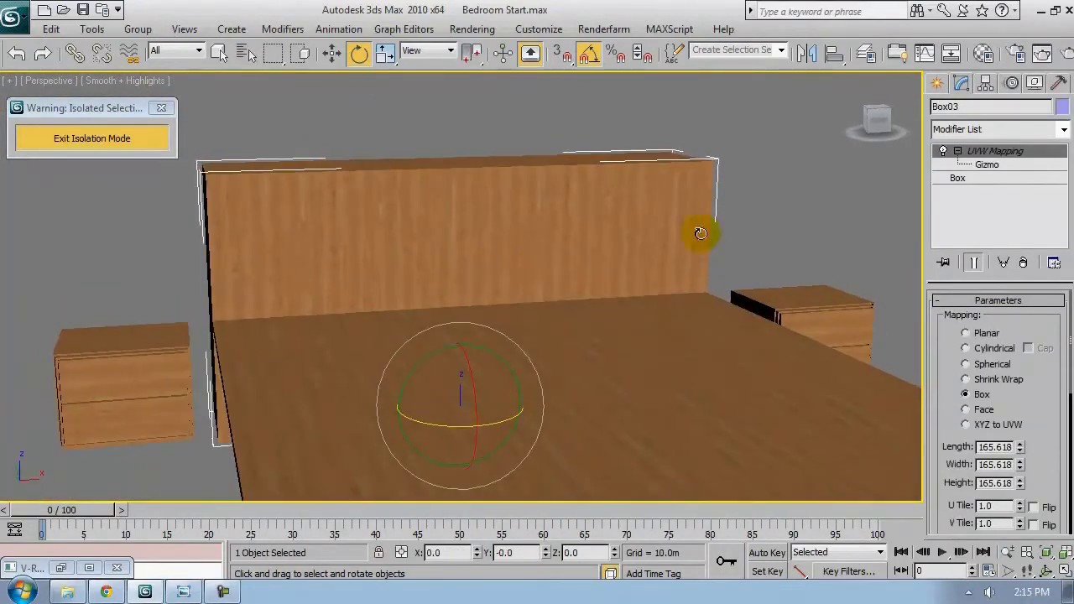
pyautogui.click(1011, 261)
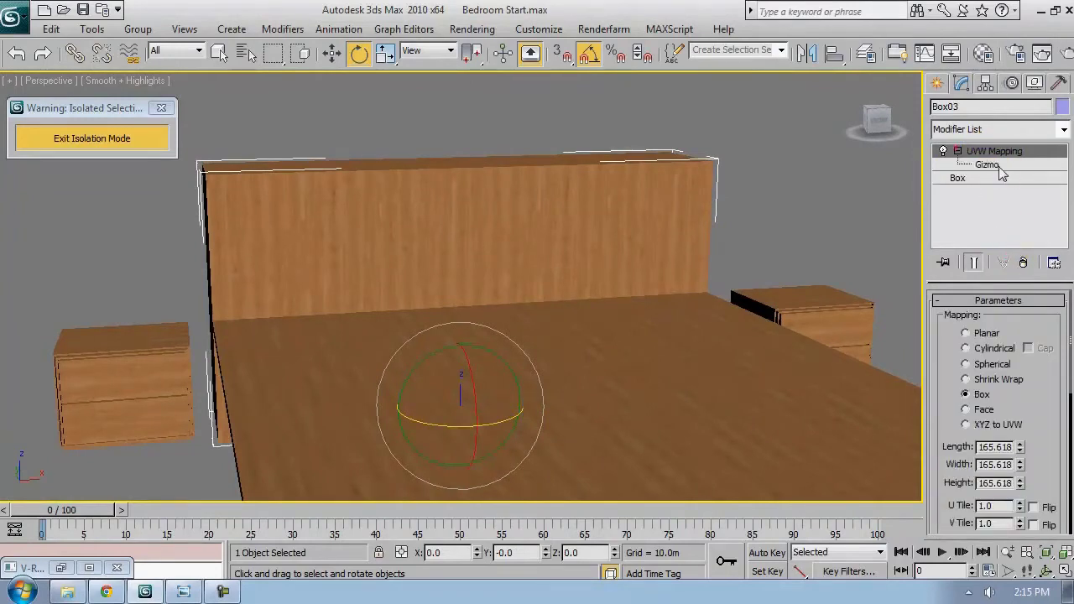
pyautogui.click(999, 167)
pyautogui.scroll(-5, 523, 256)
pyautogui.moveTo(478, 171); pyautogui.dragTo(482, 208, button='middle')
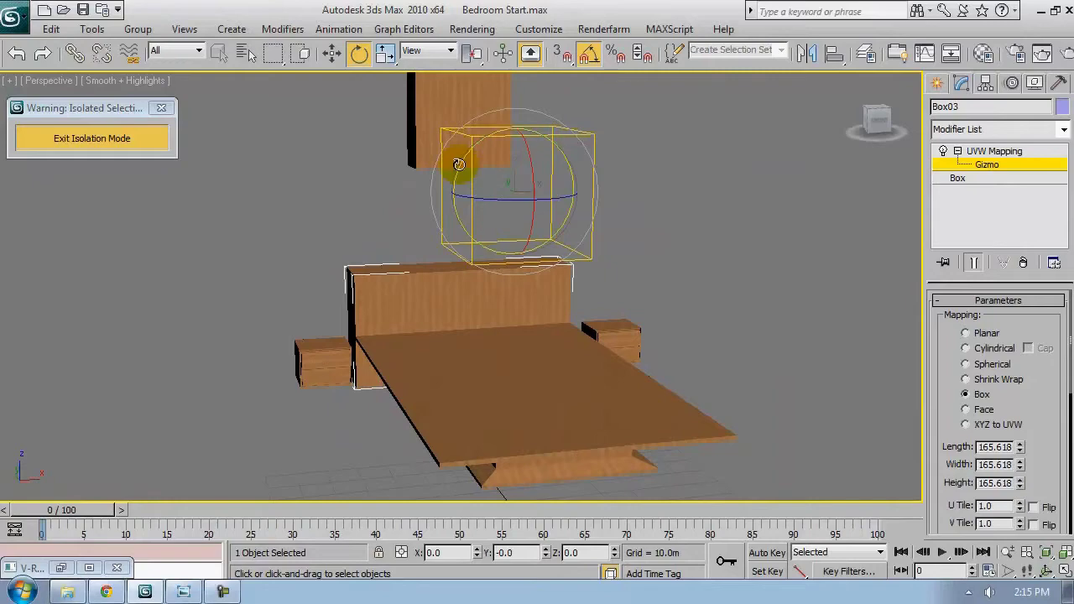
# Rotate the headboard's UVW Mapping gizmo so the wood grain runs horizontally, then leave gizmo editing
pyautogui.moveTo(459, 164); pyautogui.dragTo(468, 255)
pyautogui.scroll(5, 797, 276)
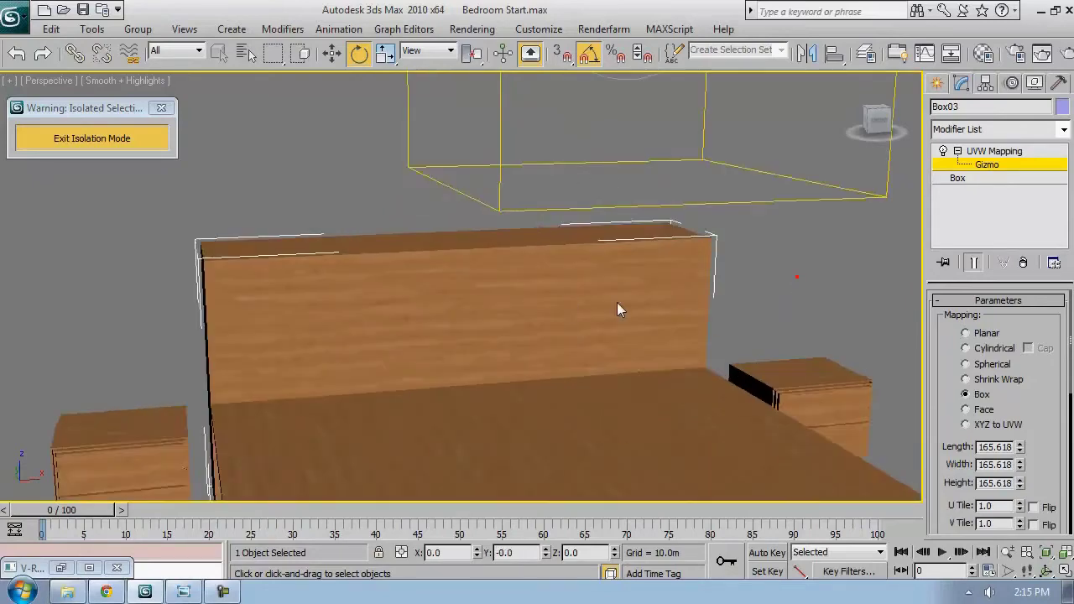
pyautogui.keyDown('alt'); pyautogui.moveTo(616, 302); pyautogui.dragTo(696, 288, button='middle'); pyautogui.keyUp('alt')
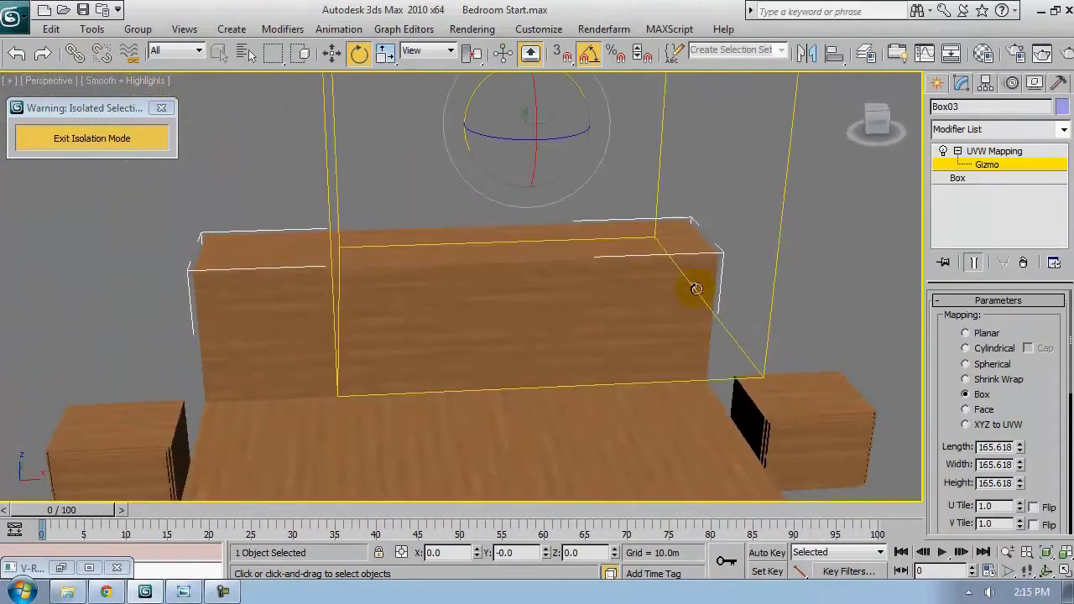
pyautogui.click(993, 164)
pyautogui.scroll(-4, 647, 205)
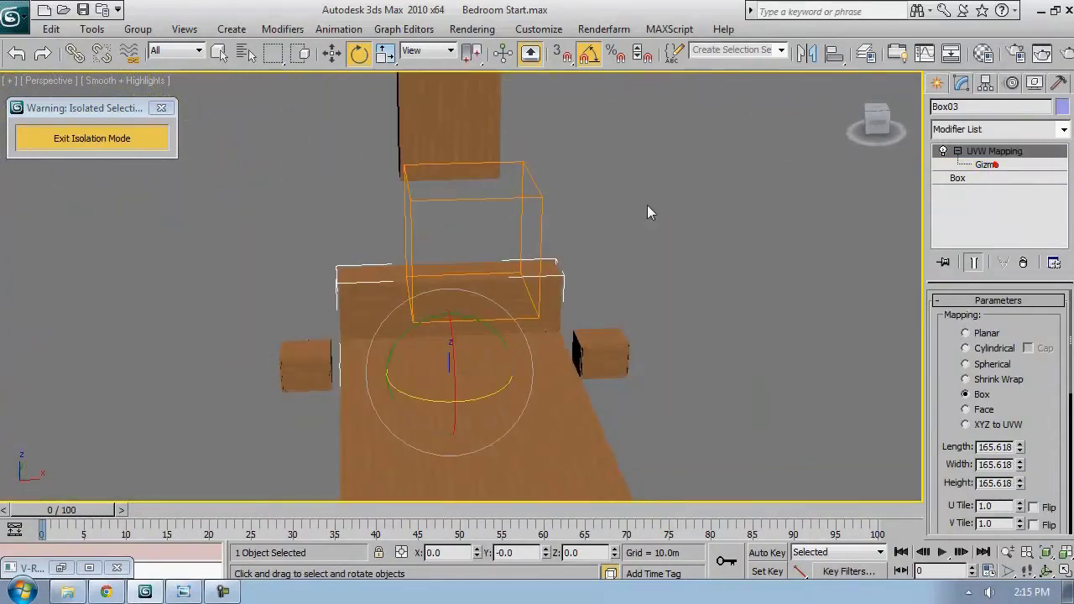
# Select all five isolated wooden furniture pieces, exit isolation mode and hide them
pyautogui.click(687, 261)
pyautogui.scroll(-4, 637, 239)
pyautogui.moveTo(333, 471); pyautogui.dragTo(256, 297)
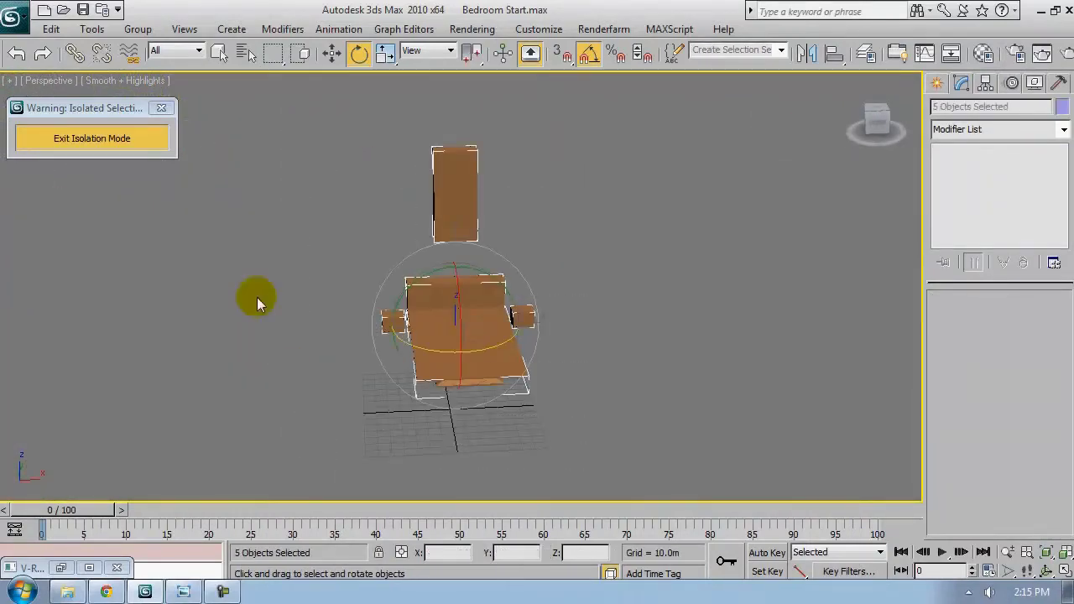
pyautogui.click(138, 141)
pyautogui.scroll(3, 611, 299)
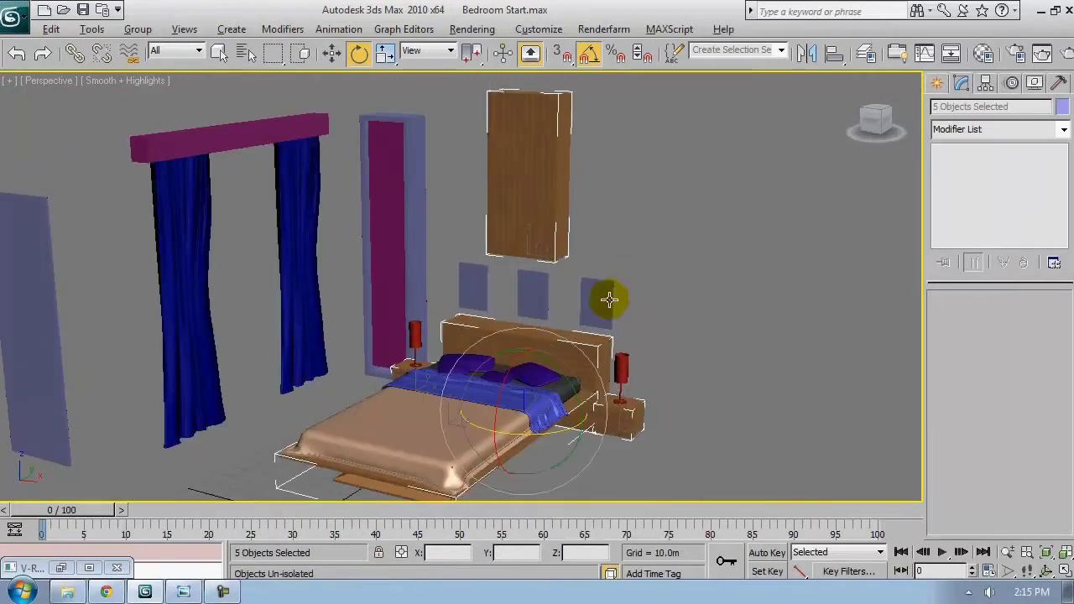
pyautogui.keyDown('alt'); pyautogui.moveTo(611, 300); pyautogui.dragTo(580, 227, button='middle'); pyautogui.keyUp('alt')
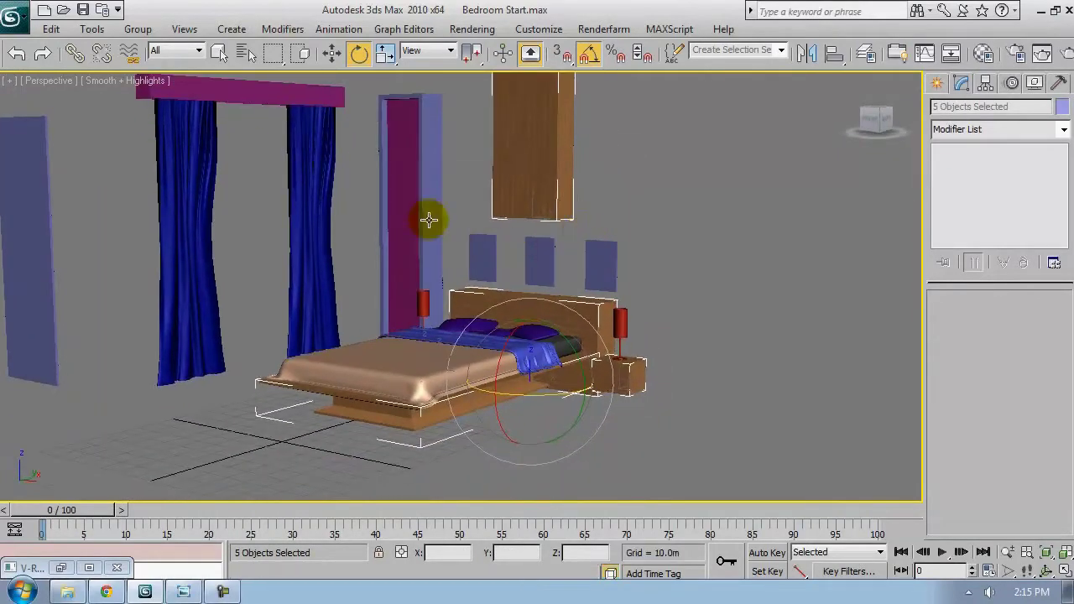
pyautogui.rightClick(454, 228)
pyautogui.click(480, 178)
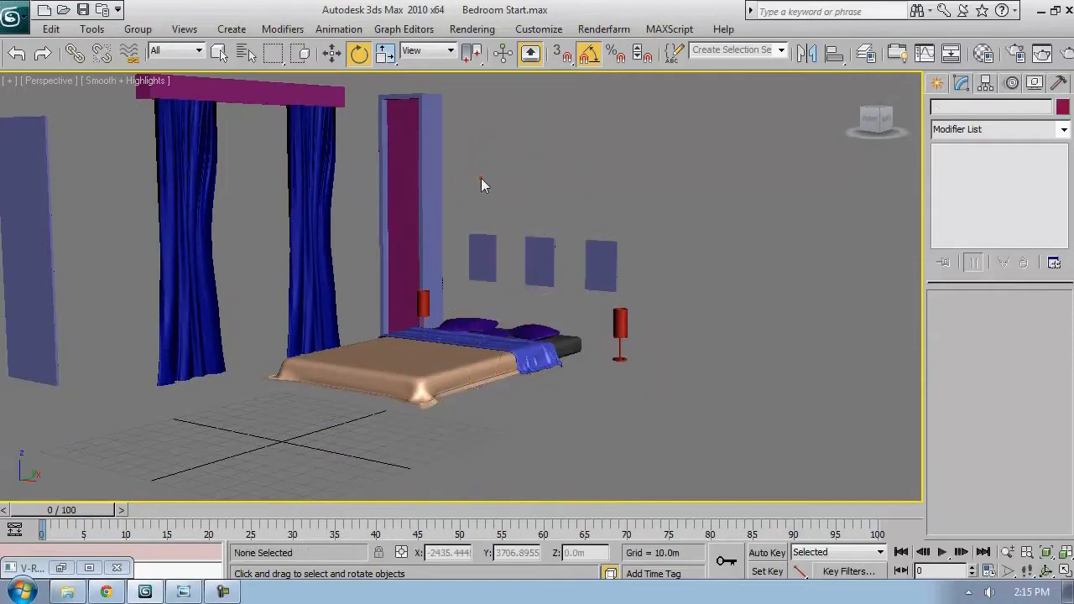
# Assign the white 14 - Default V-Ray material to the curtain box and the tall frame behind the bed
pyautogui.keyDown('alt'); pyautogui.moveTo(460, 277); pyautogui.dragTo(391, 277, button='middle'); pyautogui.keyUp('alt')
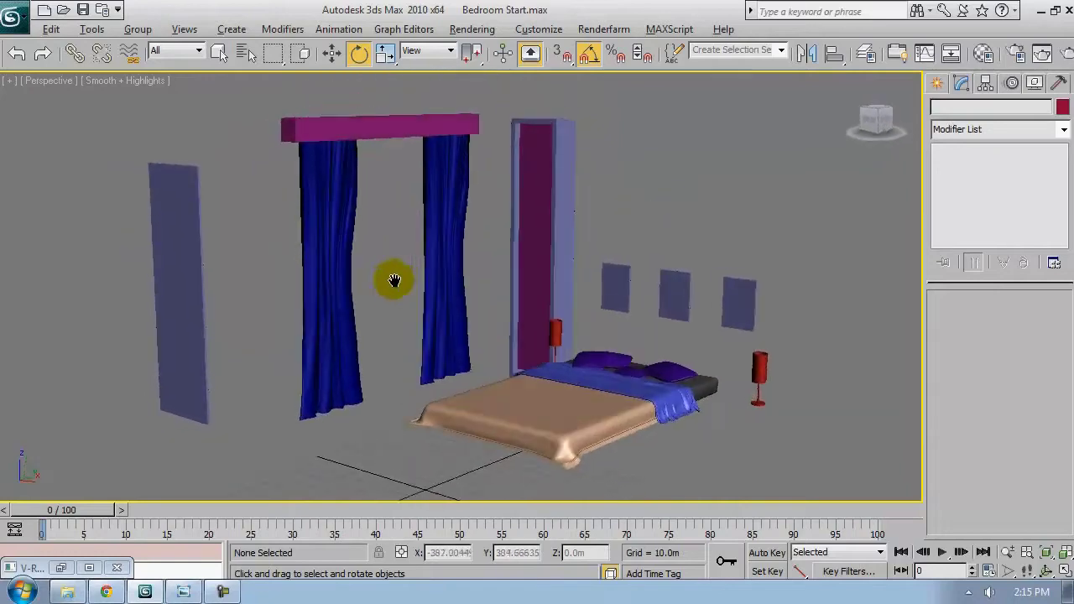
pyautogui.click(372, 126)
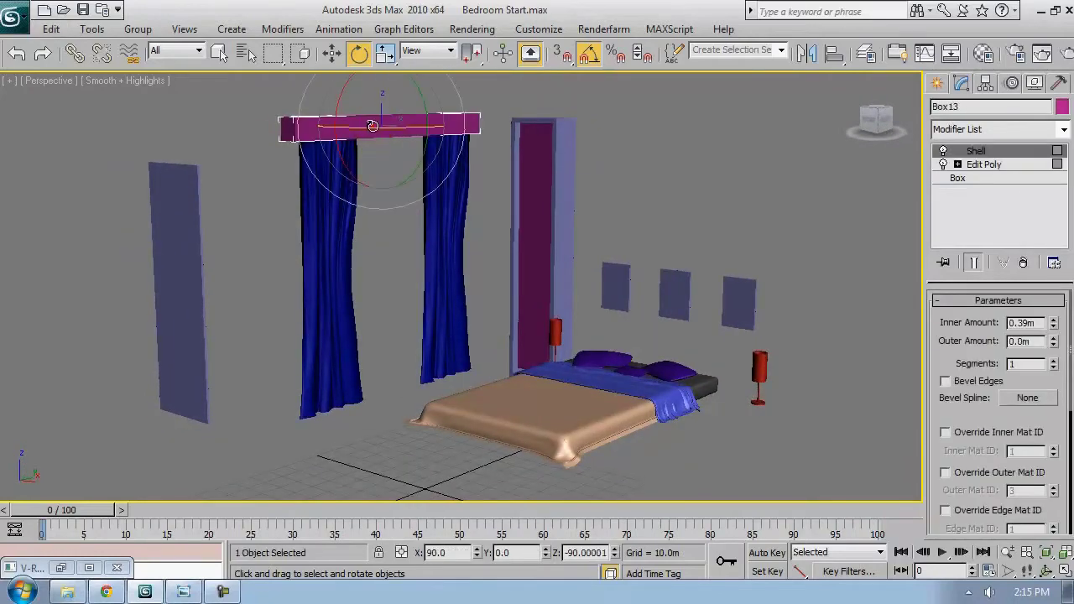
pyautogui.keyDown('ctrl'); pyautogui.click(567, 181); pyautogui.keyUp('ctrl')
pyautogui.press('m')
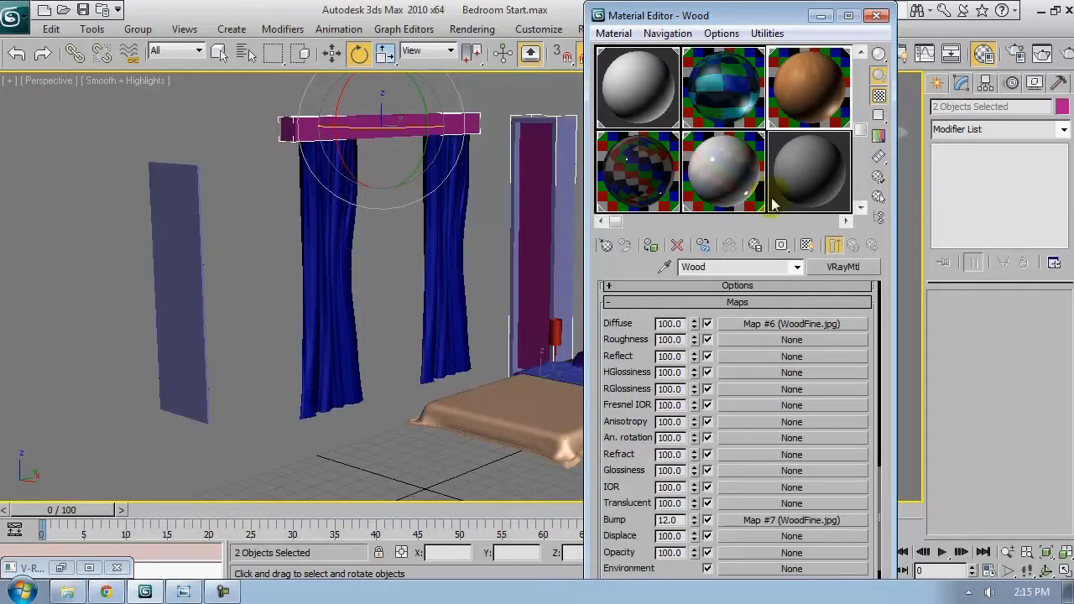
pyautogui.click(732, 159)
pyautogui.click(653, 246)
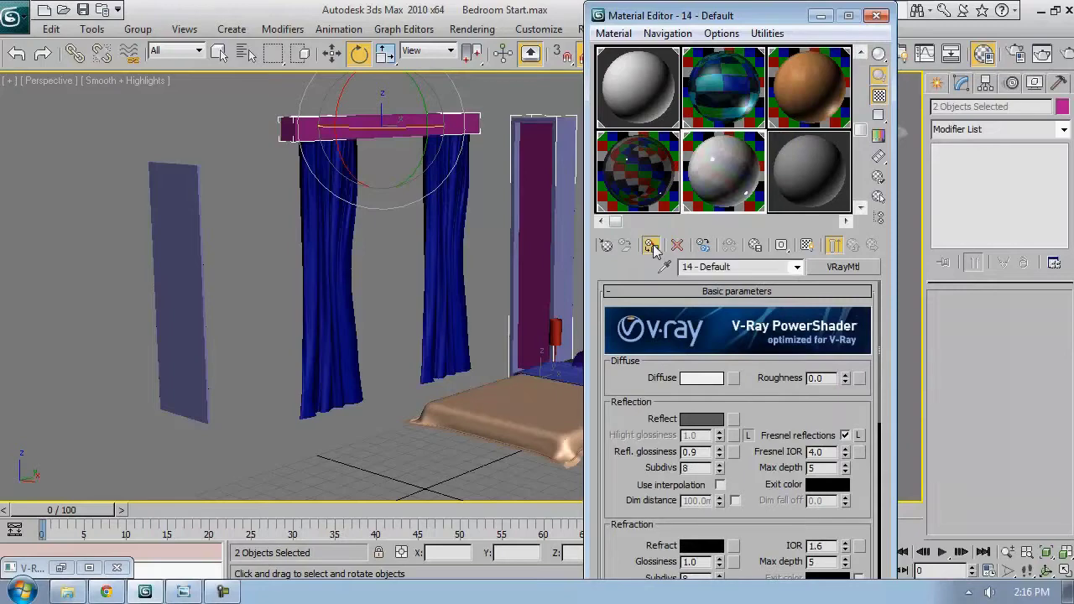
# Hide the curtain box and the tall frame
pyautogui.moveTo(494, 243); pyautogui.dragTo(421, 237, button='middle')
pyautogui.rightClick(418, 235)
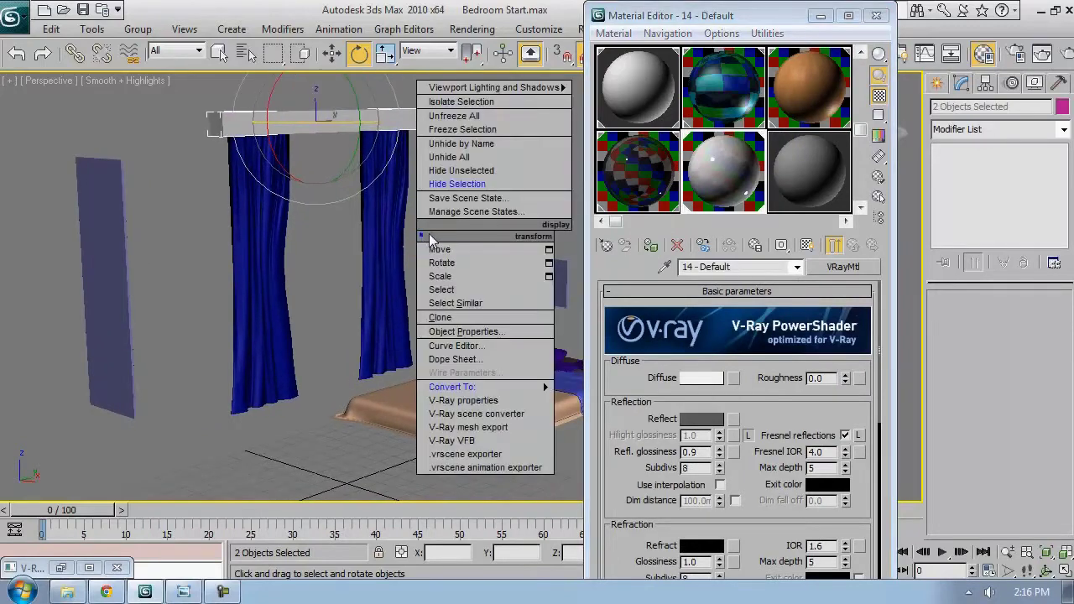
pyautogui.click(457, 184)
# Change the 15 - Default material to VRayMtl and assign it to the tall purple panel beside the bed
pyautogui.keyDown('alt'); pyautogui.moveTo(484, 211); pyautogui.dragTo(436, 263, button='middle'); pyautogui.keyUp('alt')
pyautogui.click(403, 214)
pyautogui.scroll(5, 408, 229)
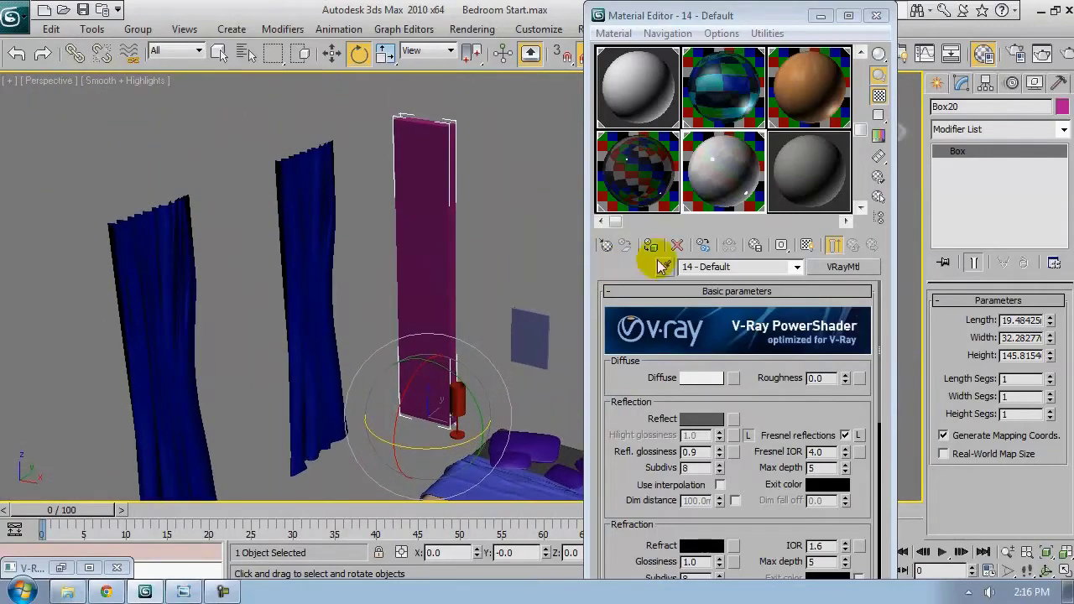
pyautogui.click(778, 198)
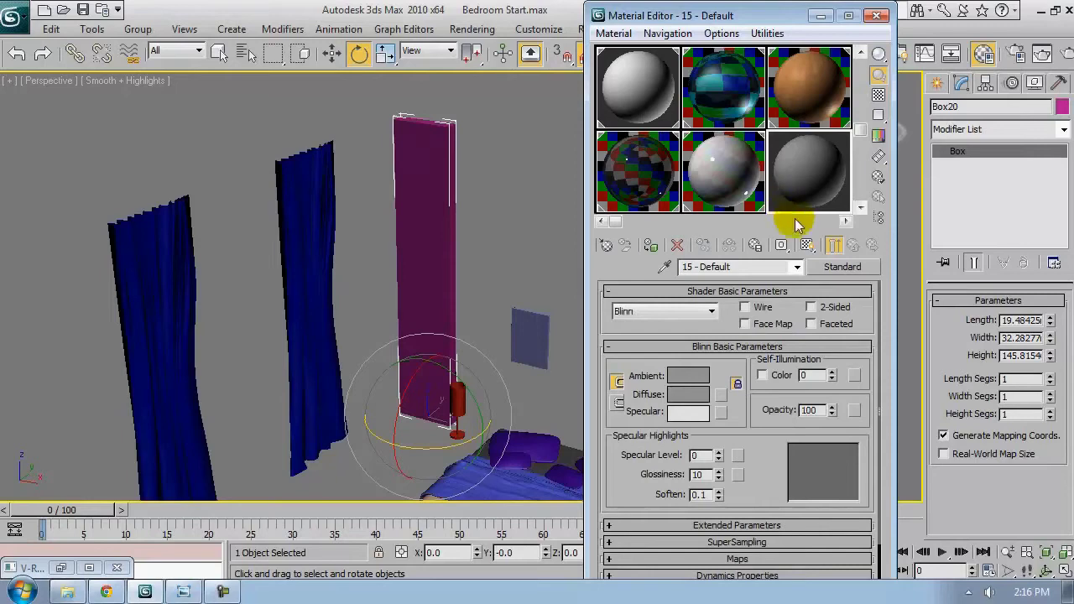
pyautogui.click(842, 268)
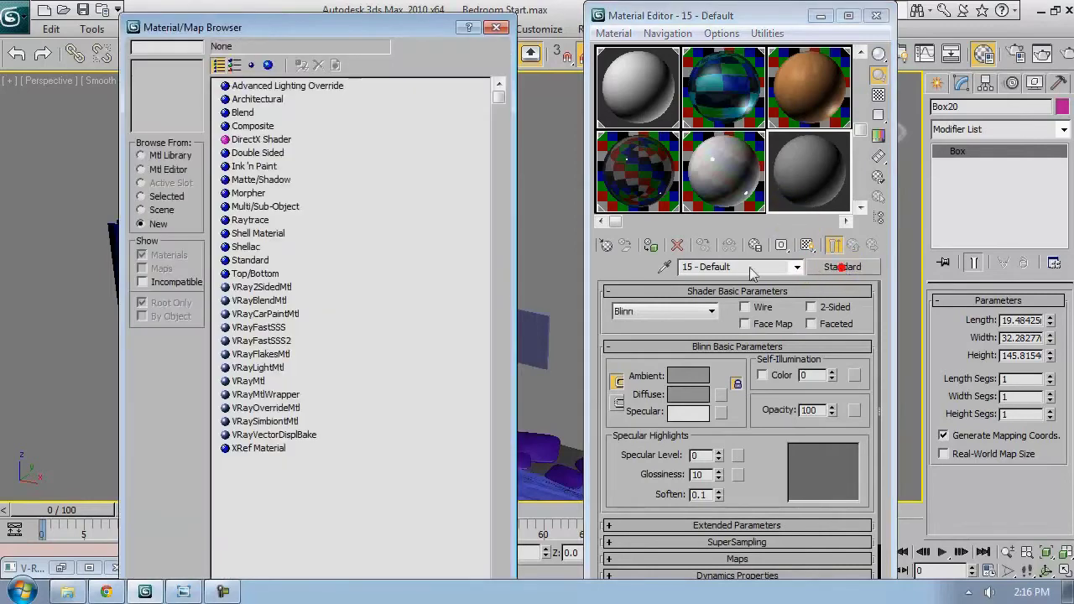
pyautogui.doubleClick(249, 382)
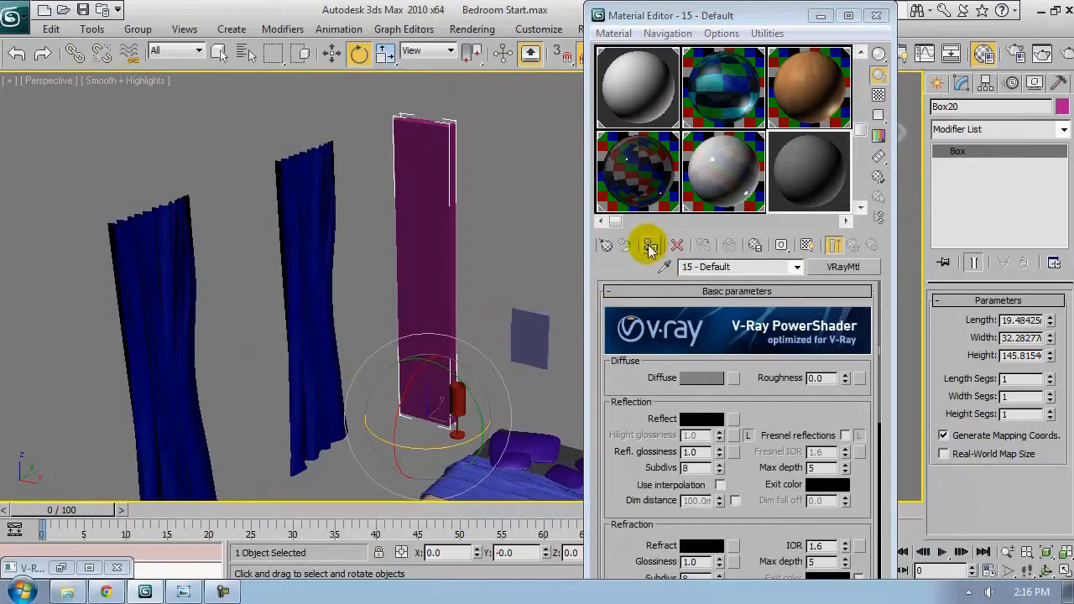
pyautogui.click(650, 249)
pyautogui.keyDown('alt'); pyautogui.moveTo(464, 302); pyautogui.dragTo(568, 266, button='middle'); pyautogui.keyUp('alt')
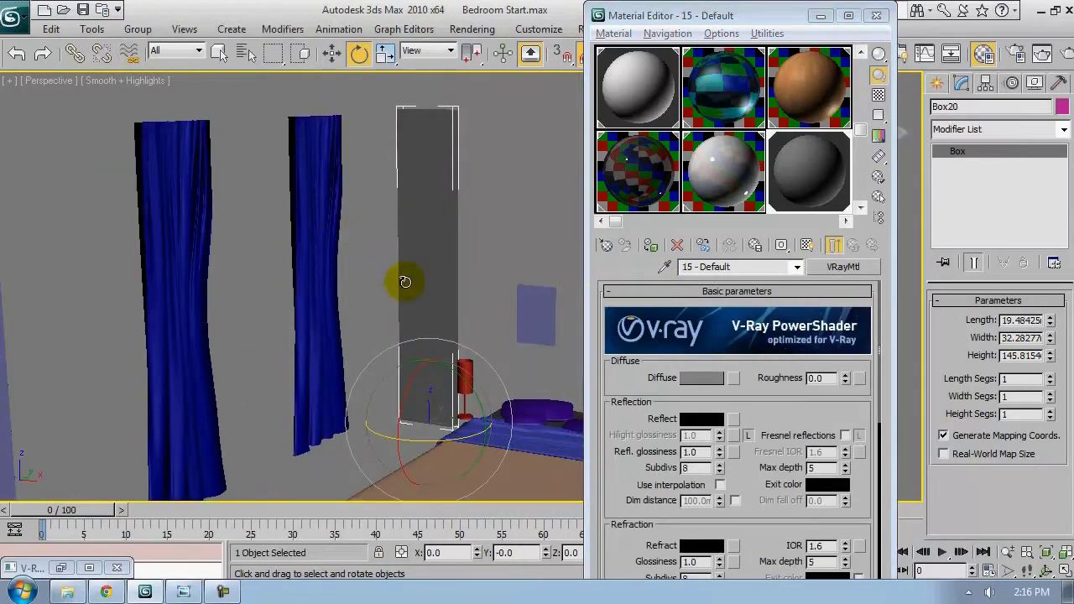
pyautogui.moveTo(405, 282); pyautogui.dragTo(372, 254, button='middle')
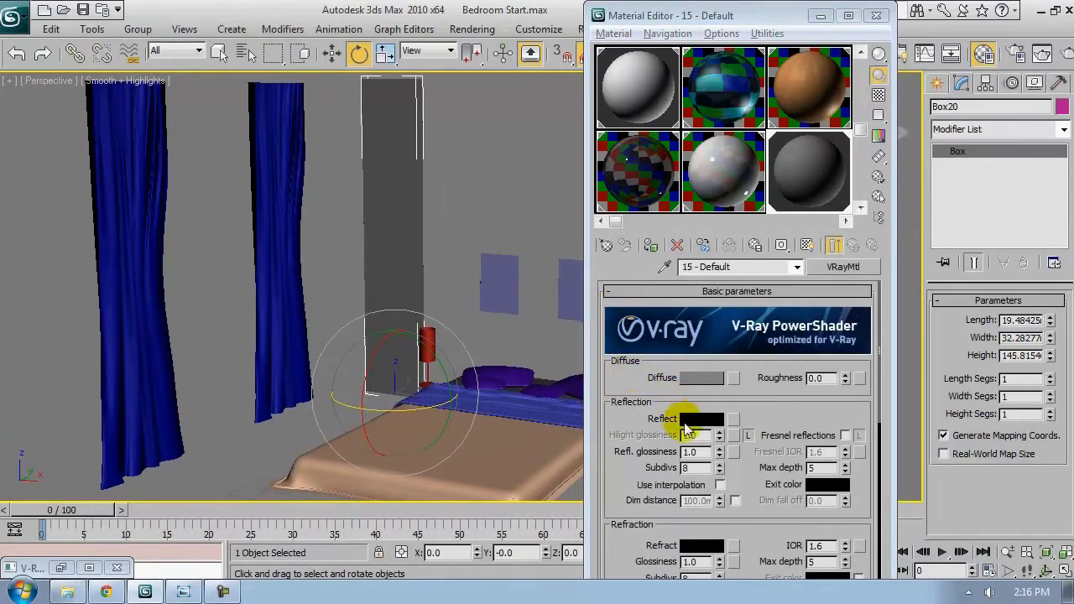
# Set the reflection color of the 15 - Default material to white
pyautogui.click(703, 419)
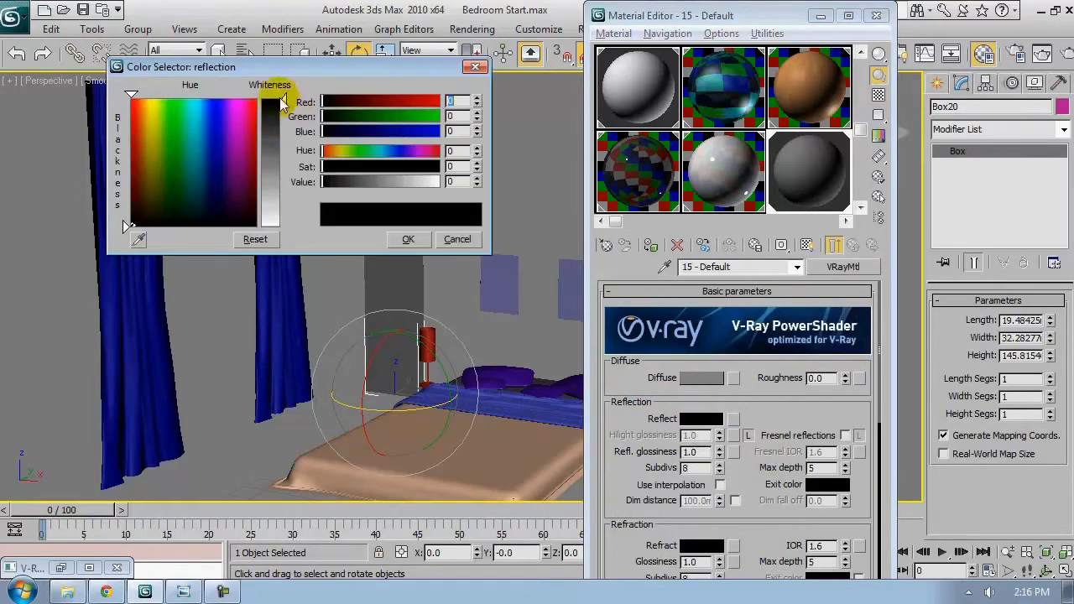
pyautogui.moveTo(282, 100); pyautogui.dragTo(283, 224)
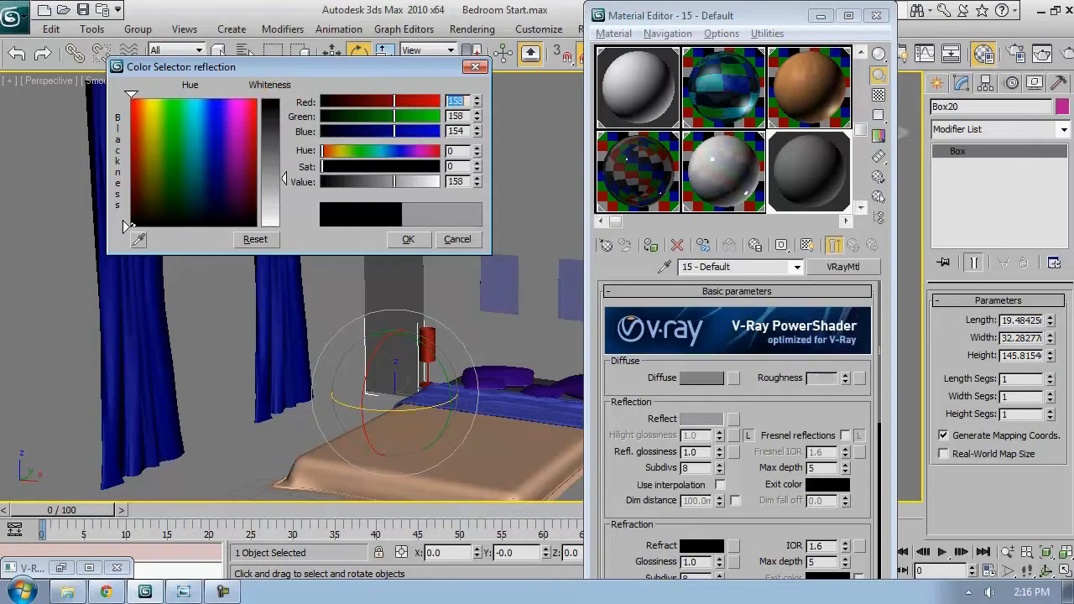
pyautogui.click(408, 240)
# Hide the tall reflective panel beside the bed
pyautogui.keyDown('alt'); pyautogui.moveTo(382, 247); pyautogui.dragTo(374, 226, button='middle'); pyautogui.keyUp('alt')
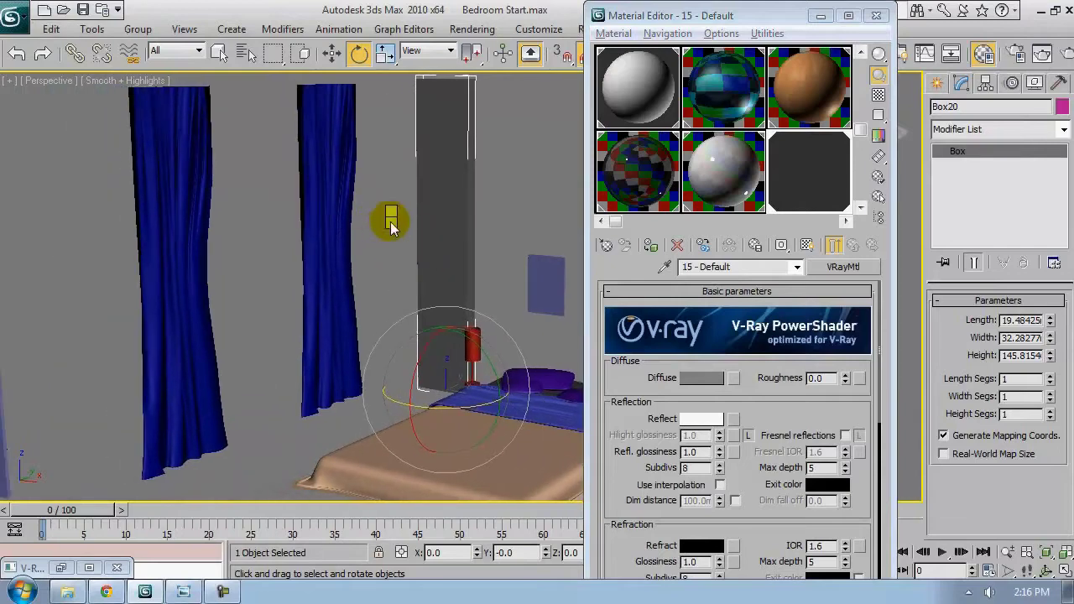
pyautogui.rightClick(390, 223)
pyautogui.click(412, 171)
# Change the 19 - Default material to VRayMtl and assign it to the tall blue panel beside the curtains
pyautogui.keyDown('alt'); pyautogui.moveTo(412, 171); pyautogui.dragTo(231, 209, button='middle'); pyautogui.keyUp('alt')
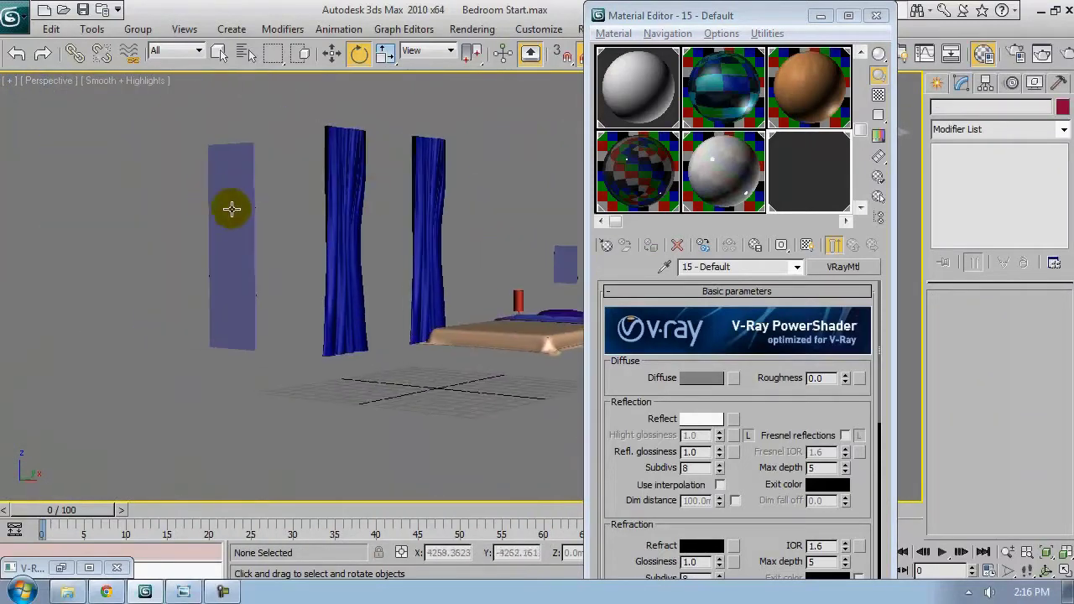
pyautogui.click(231, 209)
pyautogui.press('z')
pyautogui.scroll(-4, 408, 259)
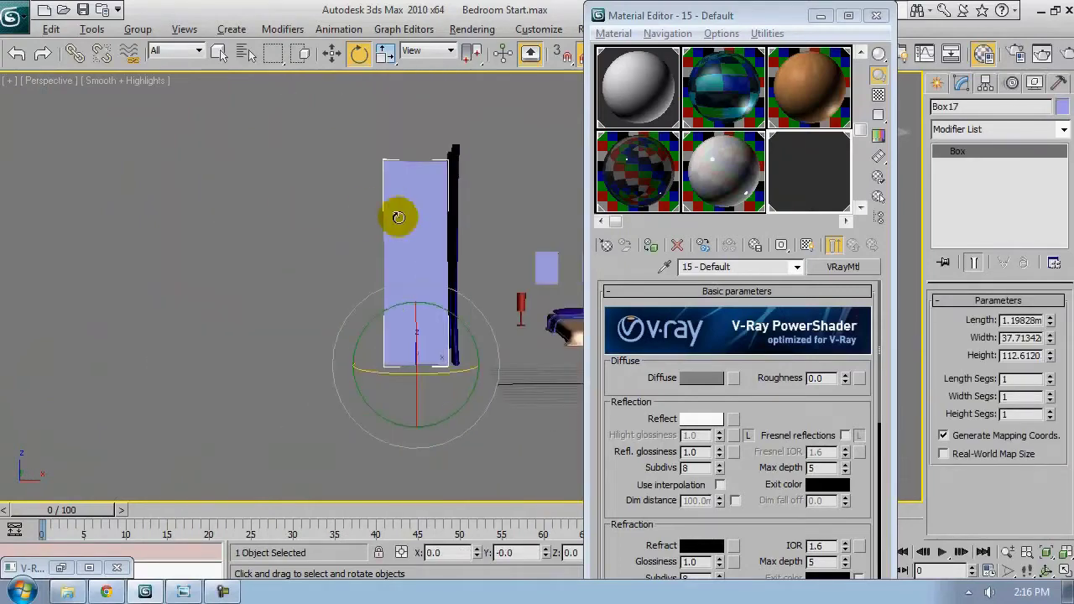
pyautogui.keyDown('alt'); pyautogui.moveTo(398, 218); pyautogui.dragTo(351, 248, button='middle'); pyautogui.keyUp('alt')
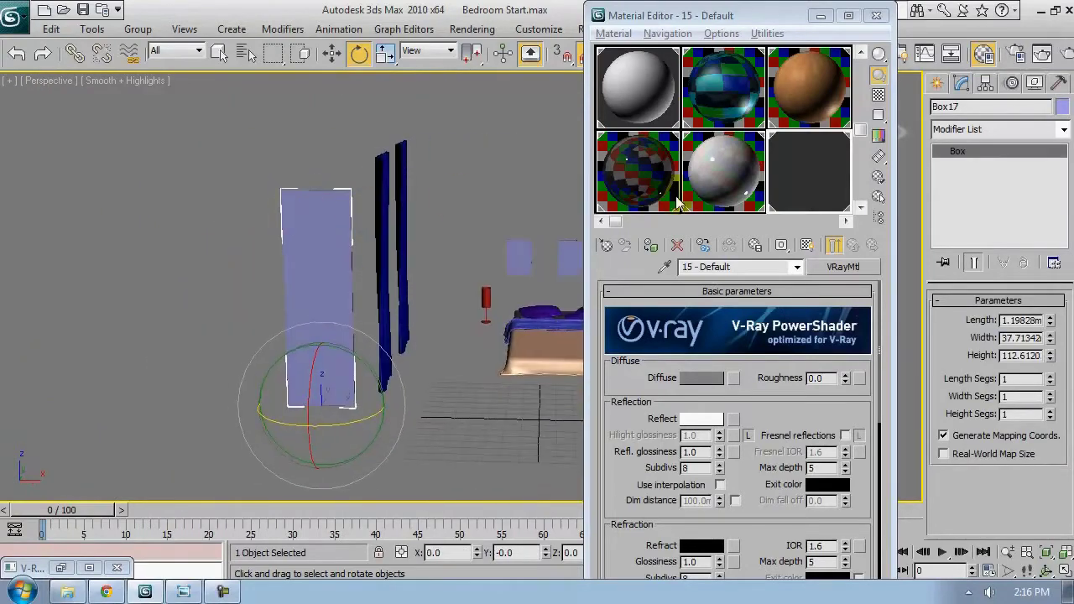
pyautogui.click(859, 207)
pyautogui.click(647, 179)
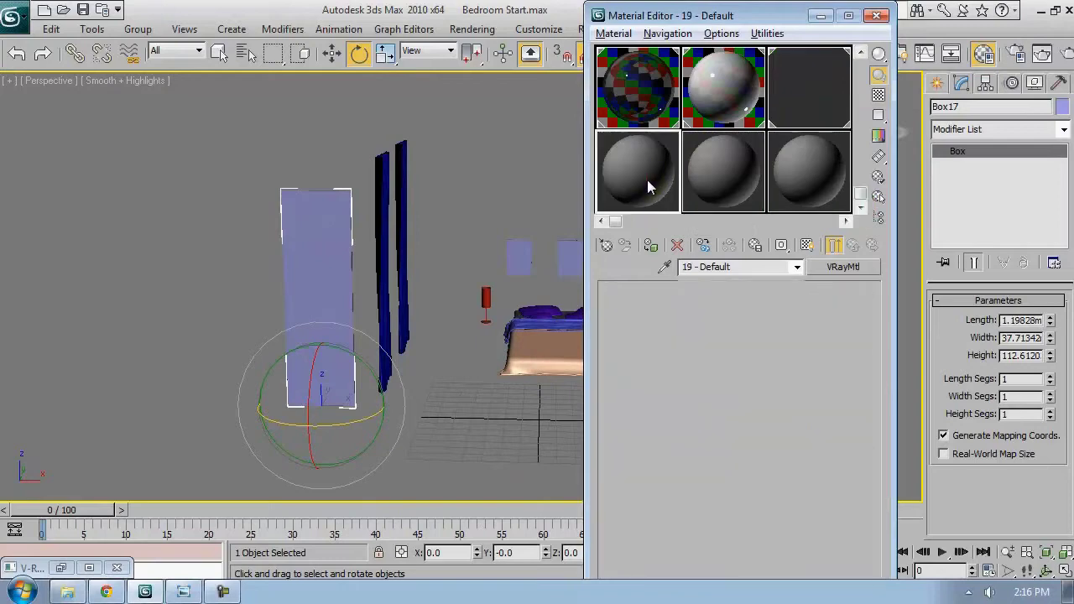
pyautogui.click(839, 268)
pyautogui.doubleClick(258, 384)
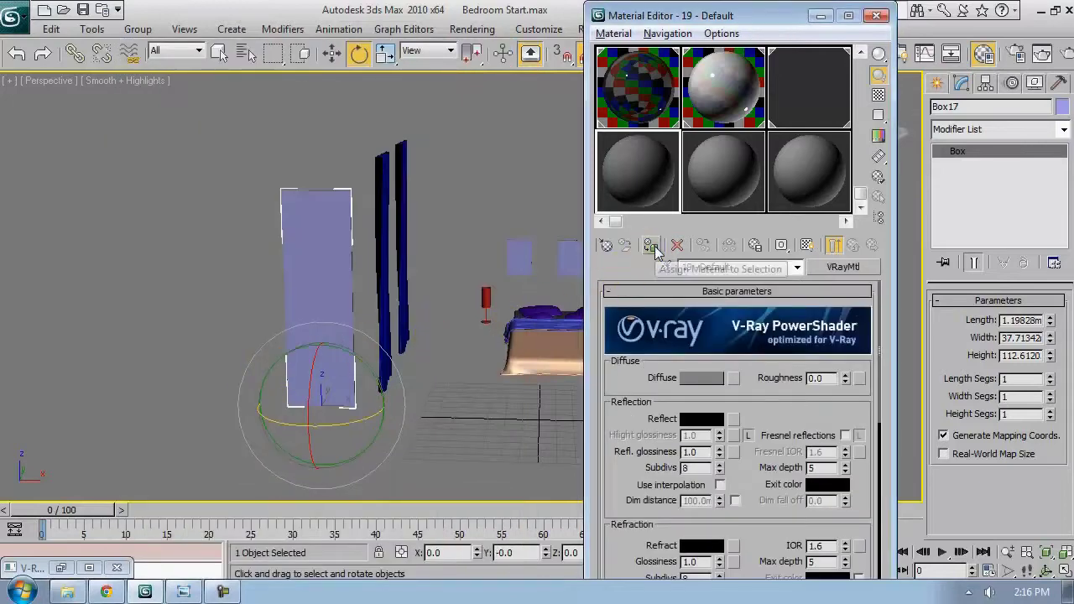
pyautogui.click(651, 244)
# Load Abstract_Temporary_collapse.jpg as the diffuse bitmap of the 19 - Default material and show it in the viewport
pyautogui.keyDown('alt'); pyautogui.moveTo(474, 315); pyautogui.dragTo(448, 314, button='middle'); pyautogui.keyUp('alt')
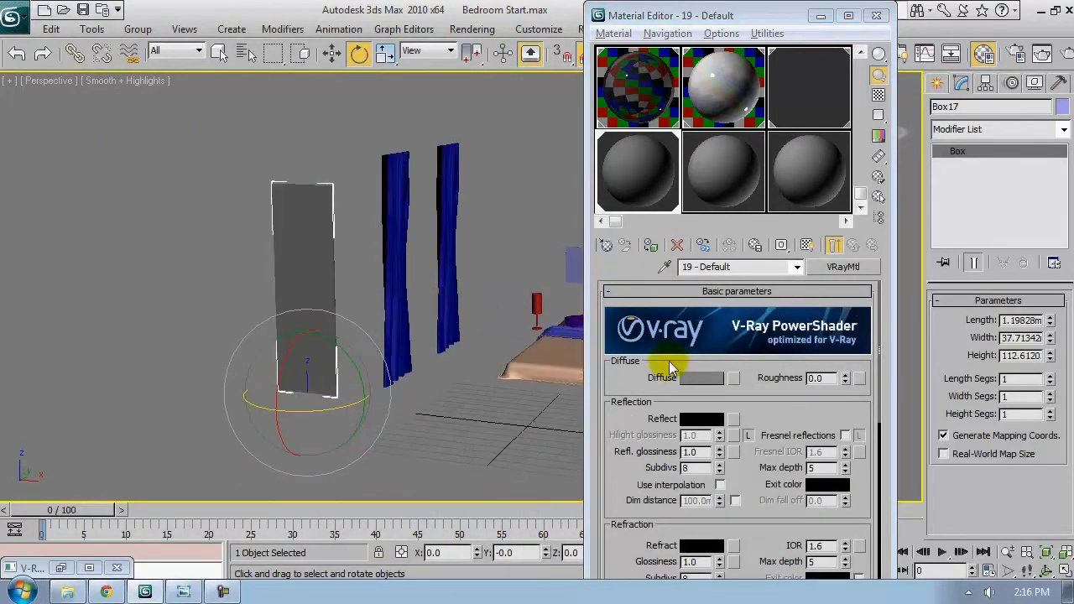
pyautogui.click(732, 378)
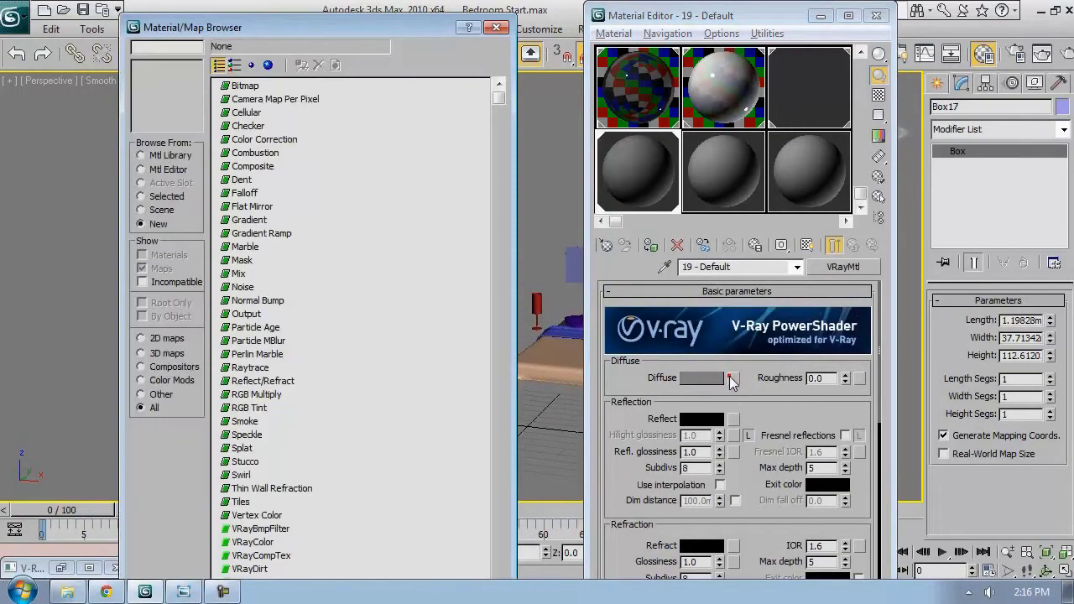
pyautogui.doubleClick(245, 87)
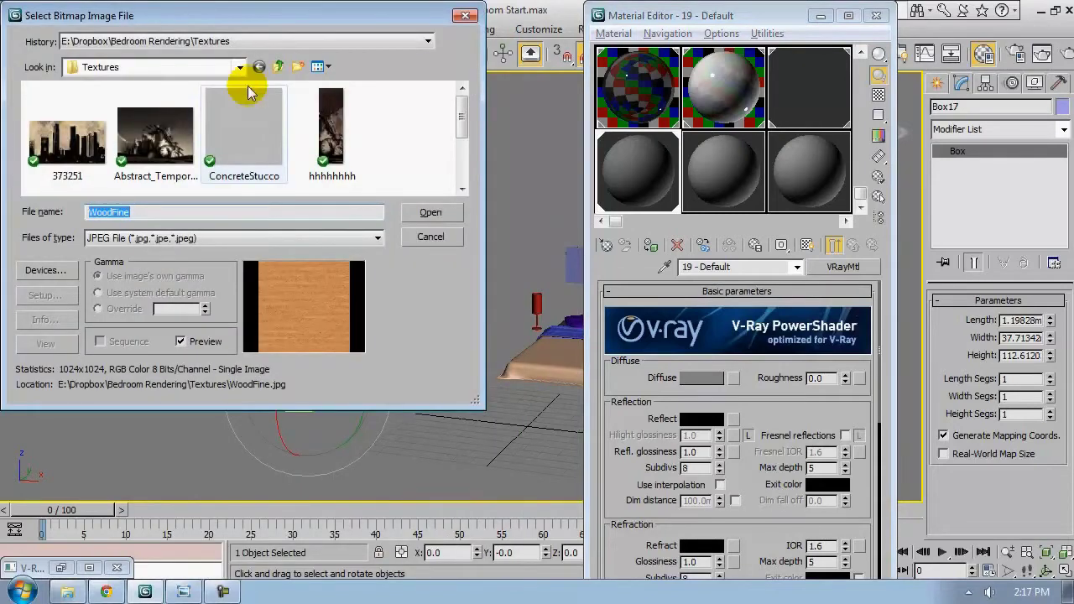
pyautogui.click(174, 141)
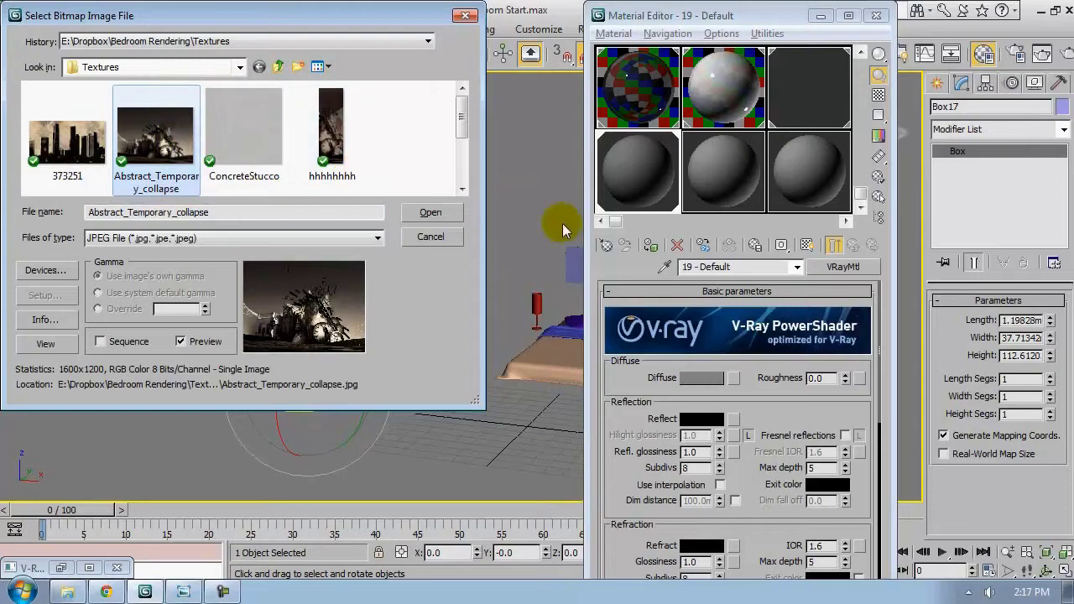
pyautogui.click(442, 213)
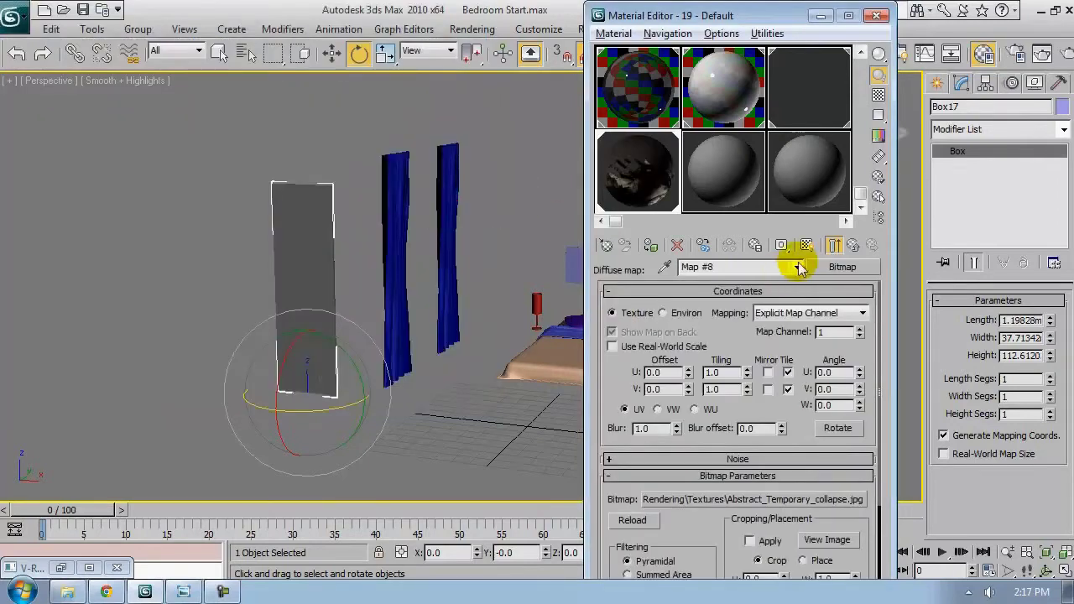
pyautogui.click(805, 245)
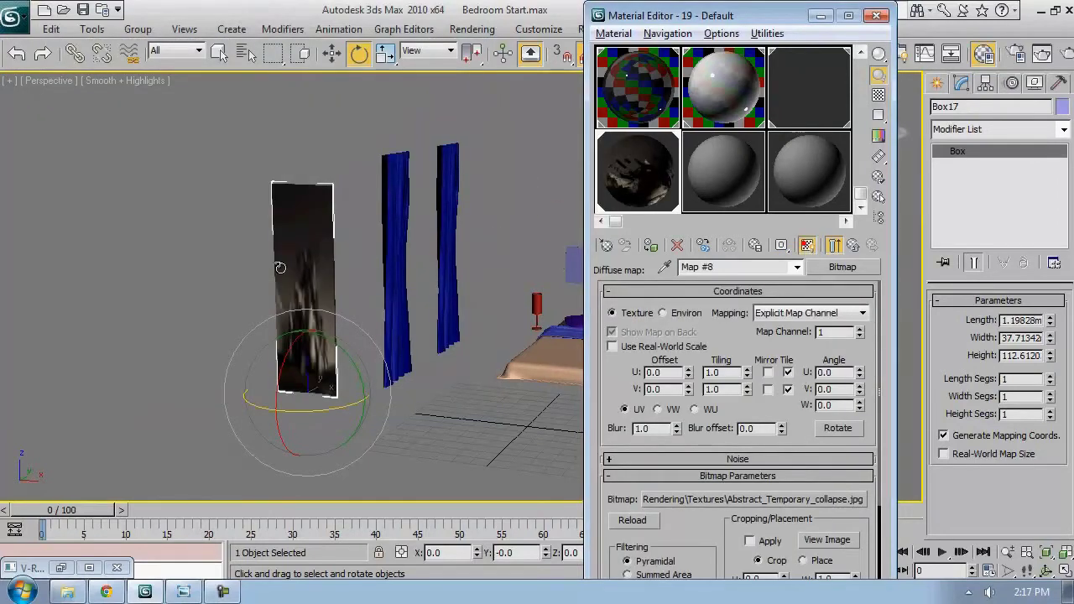
# Add a UVW Map modifier to the tall panel and fit its planar mapping to the proportions of Abstract_Temporary_collapse.jpg
pyautogui.keyDown('alt'); pyautogui.moveTo(369, 268); pyautogui.dragTo(268, 260, button='middle'); pyautogui.keyUp('alt')
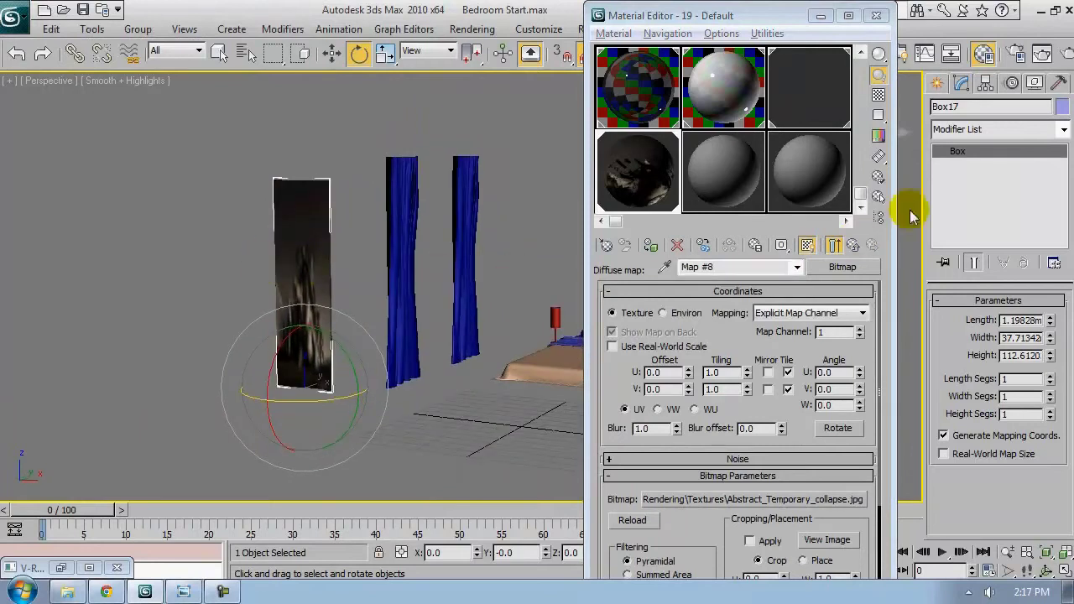
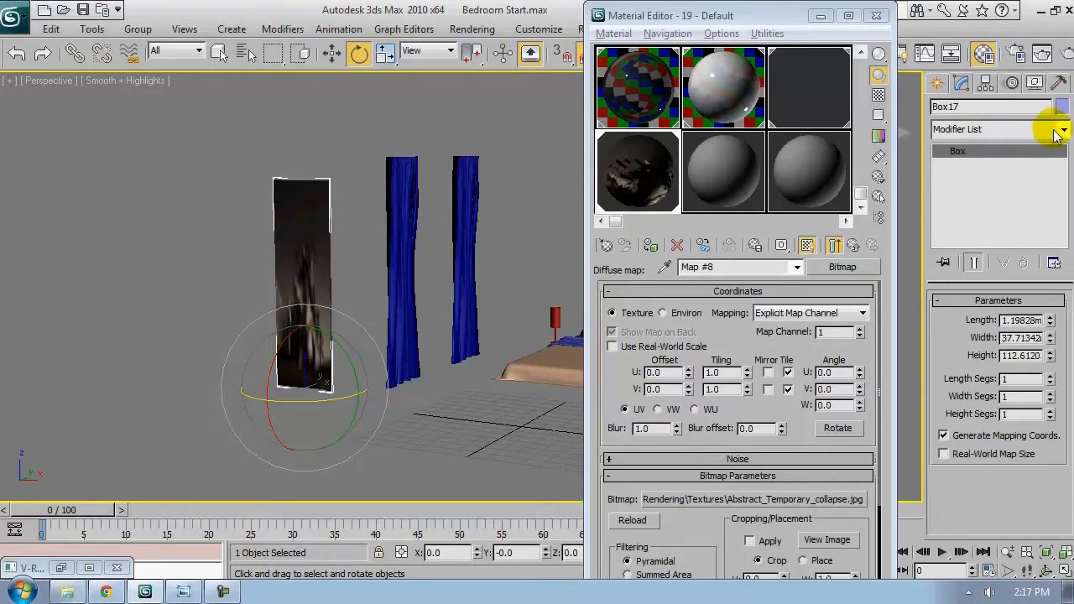
pyautogui.click(1062, 130)
pyautogui.scroll(-20, 1058, 185)
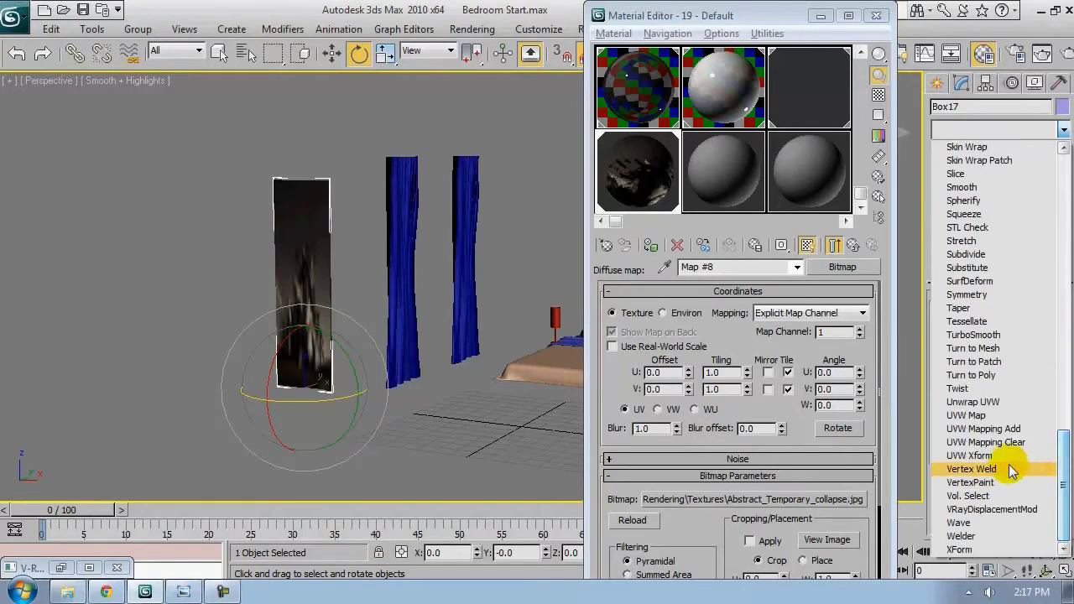
pyautogui.click(965, 415)
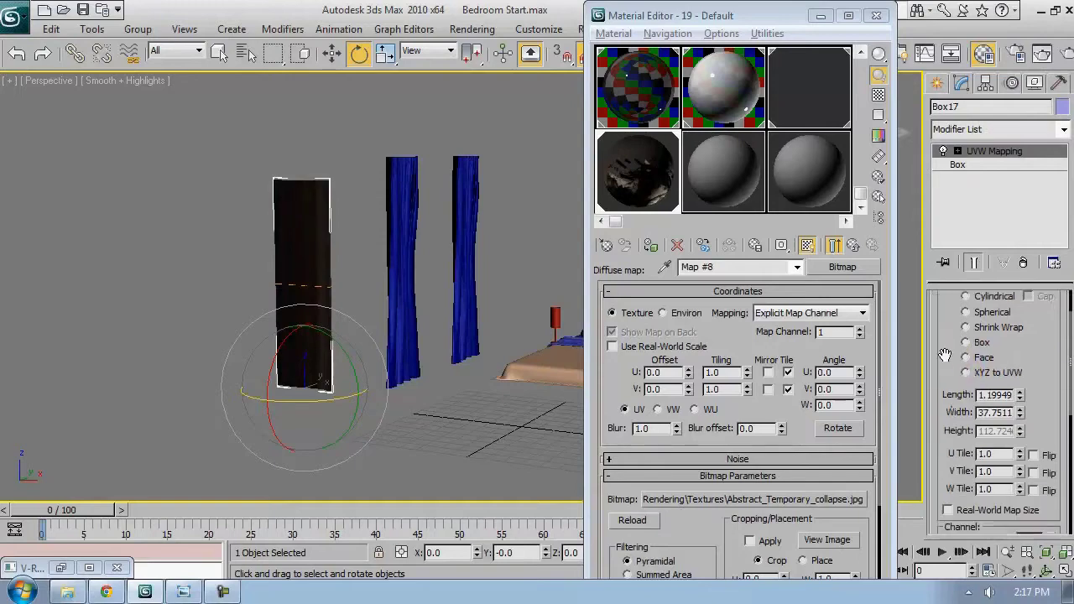
pyautogui.scroll(-3, 933, 305)
pyautogui.scroll(-8, 975, 475)
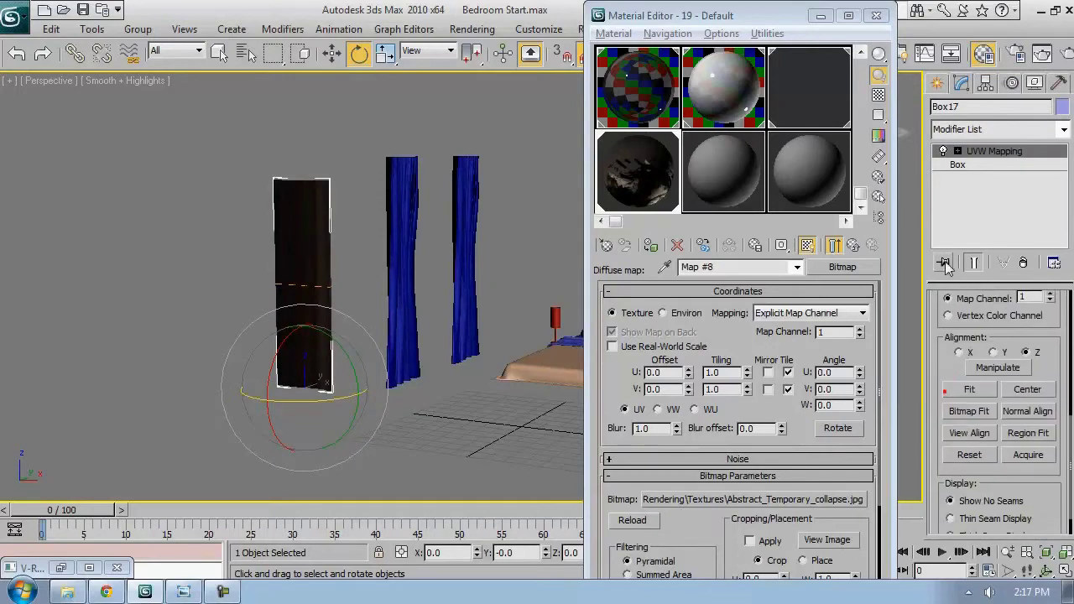
pyautogui.click(969, 411)
pyautogui.doubleClick(155, 139)
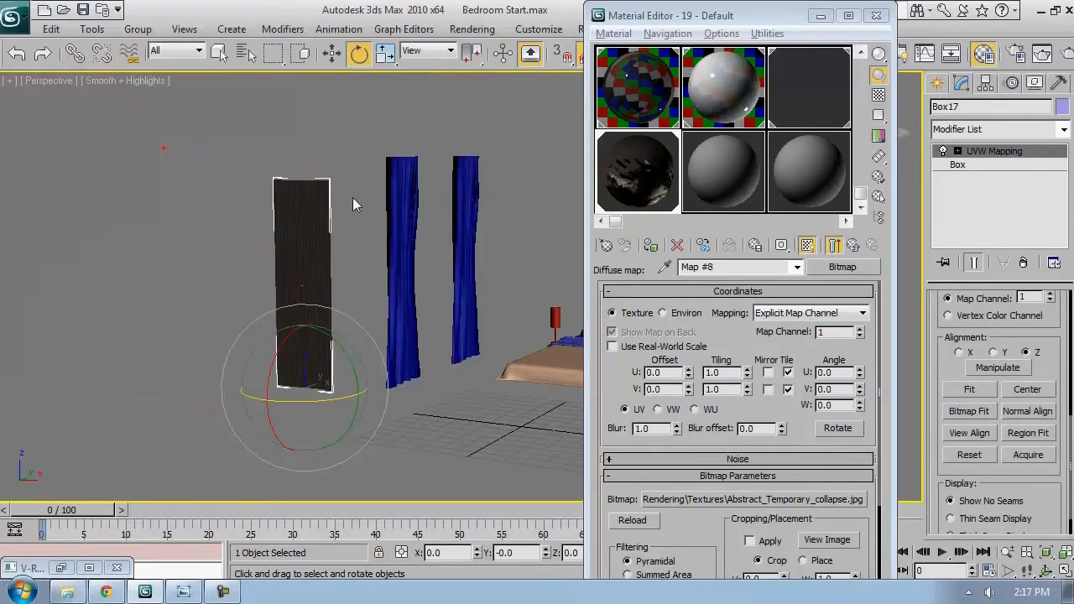
# Align the tall panel's mapping to the Y axis, fit it to the object, and bitmap-fit it to Abstract_Temporary_collapse.jpg
pyautogui.keyDown('alt'); pyautogui.moveTo(341, 309); pyautogui.dragTo(355, 343, button='middle'); pyautogui.keyUp('alt')
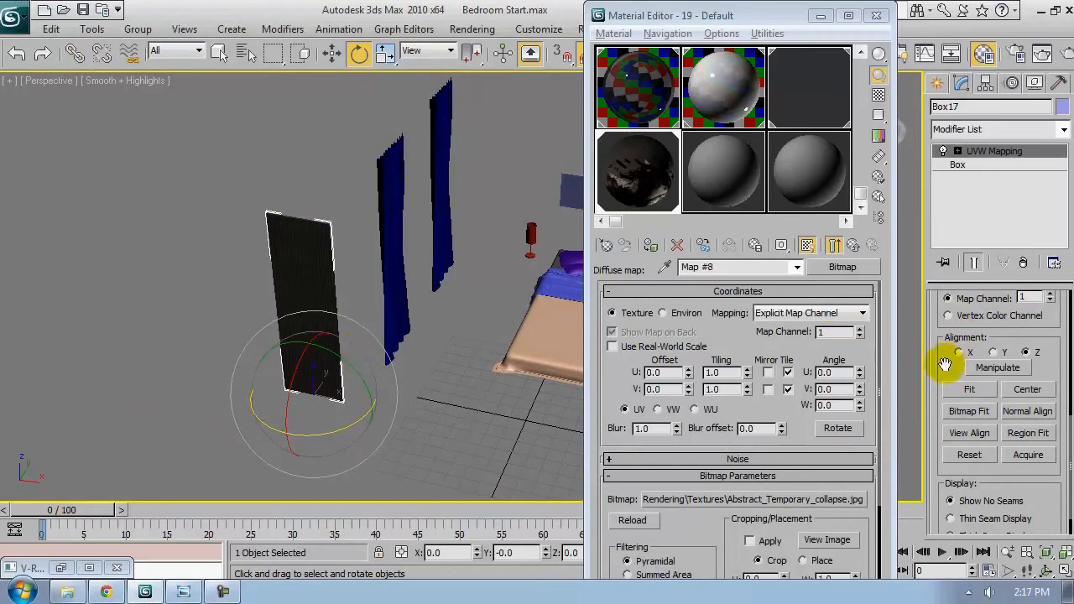
pyautogui.keyDown('alt'); pyautogui.moveTo(283, 388); pyautogui.dragTo(336, 307, button='middle'); pyautogui.keyUp('alt')
pyautogui.press('z')
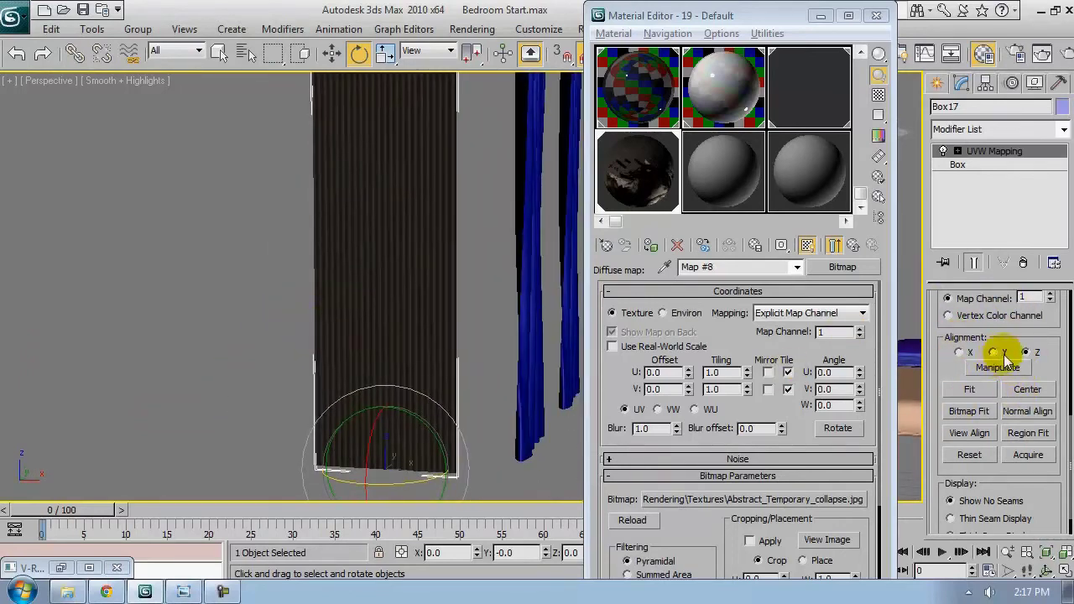
pyautogui.click(993, 353)
pyautogui.click(968, 391)
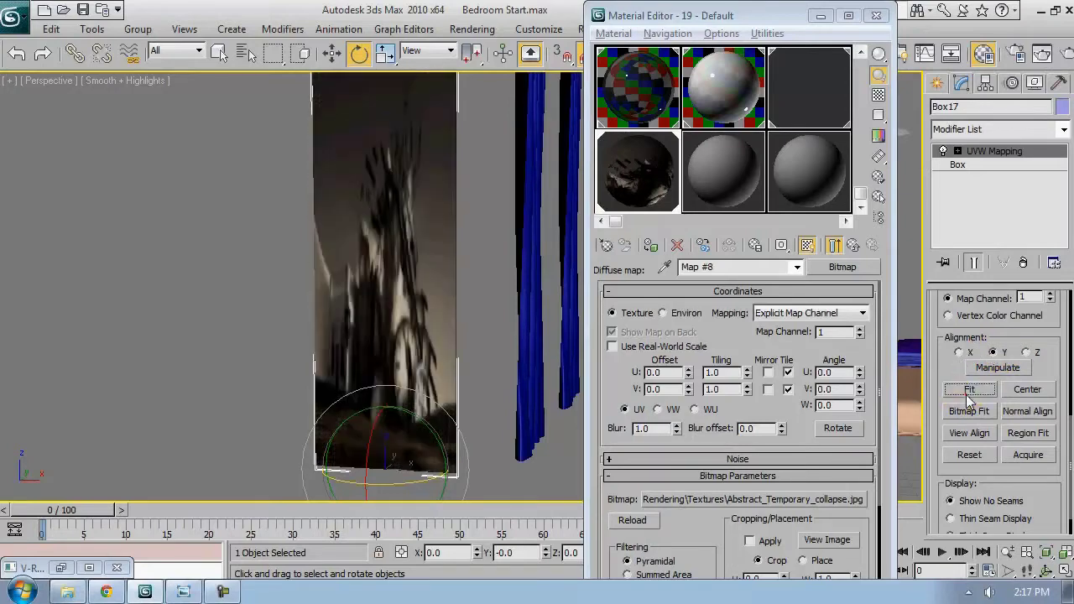
pyautogui.scroll(-4, 302, 289)
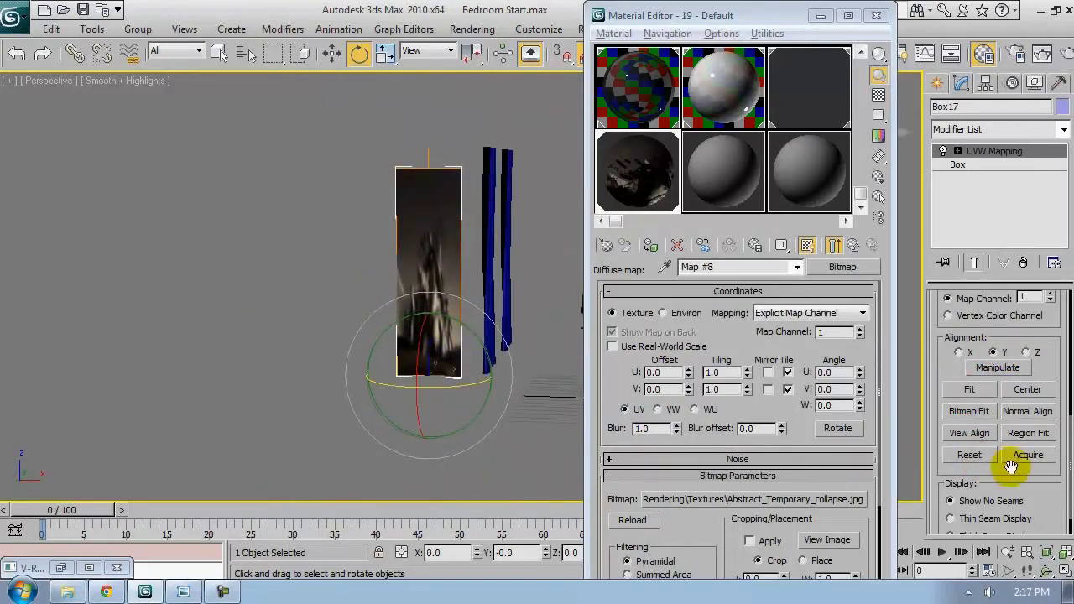
pyautogui.click(968, 411)
pyautogui.doubleClick(140, 132)
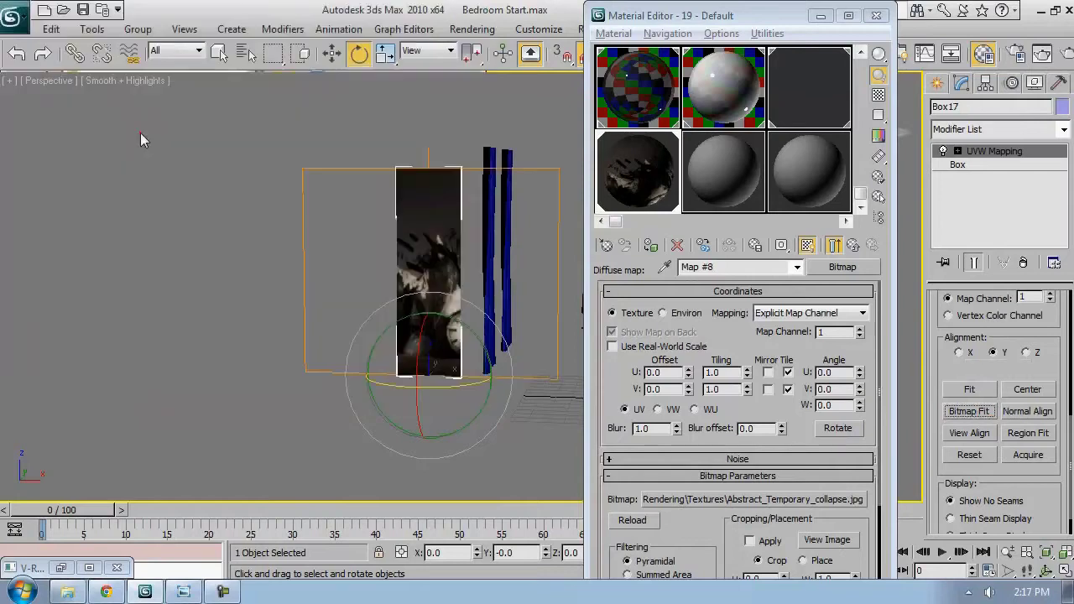
# Move the tall panel's UVW mapping gizmo sideways along X so the clock area of the image covers the panel
pyautogui.keyDown('alt'); pyautogui.moveTo(489, 254); pyautogui.dragTo(503, 294, button='middle'); pyautogui.keyUp('alt')
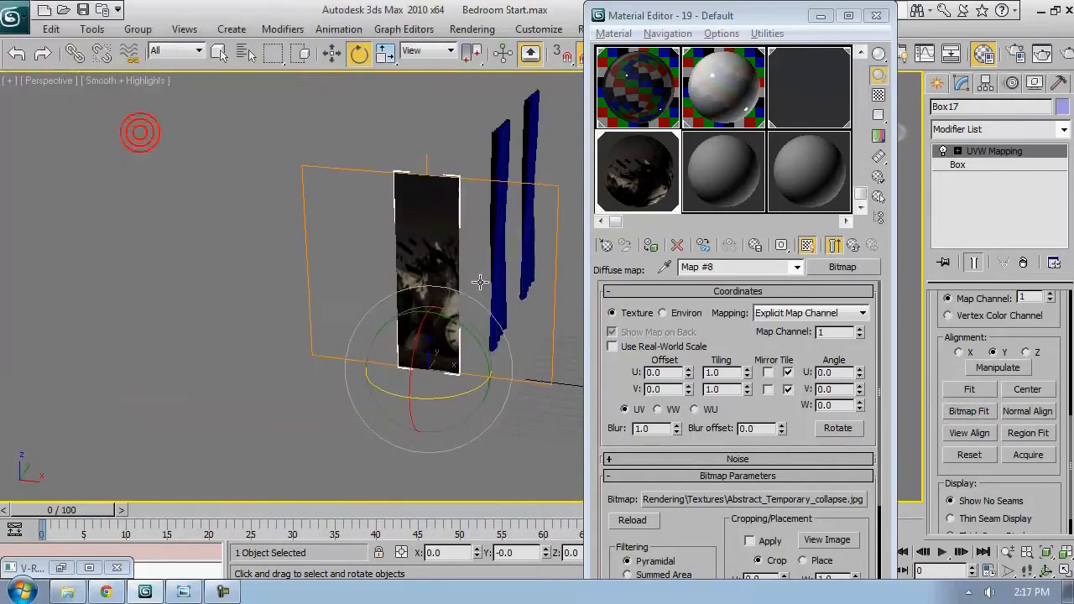
pyautogui.click(991, 154)
pyautogui.scroll(3, 461, 335)
pyautogui.moveTo(503, 348); pyautogui.dragTo(422, 314, button='middle')
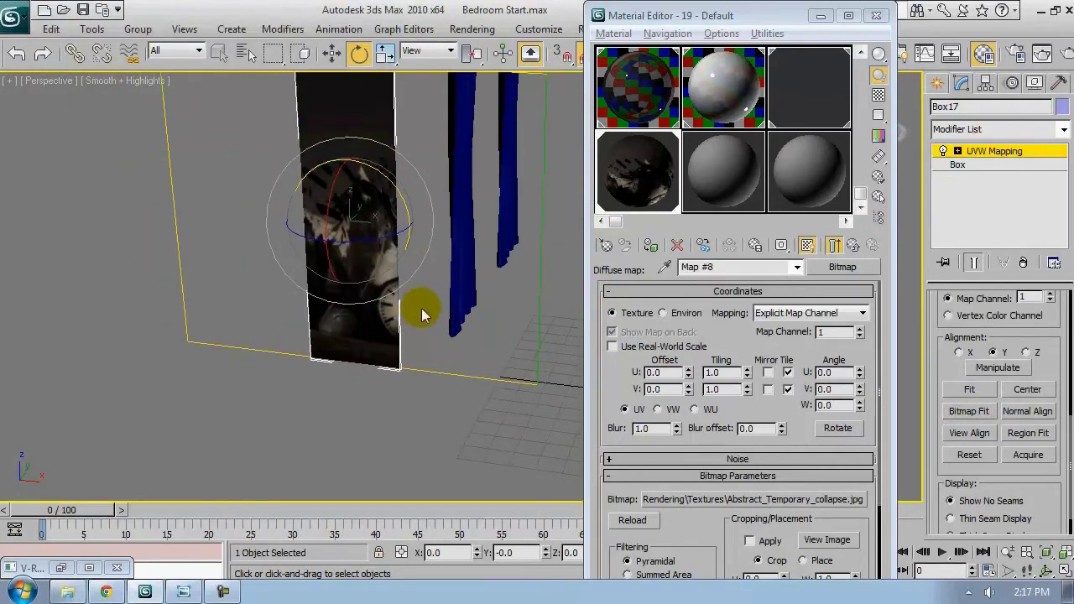
pyautogui.press('w')
pyautogui.moveTo(406, 225); pyautogui.dragTo(336, 218)
pyautogui.keyDown('alt'); pyautogui.moveTo(410, 369); pyautogui.dragTo(424, 344, button='middle'); pyautogui.keyUp('alt')
pyautogui.click(994, 151)
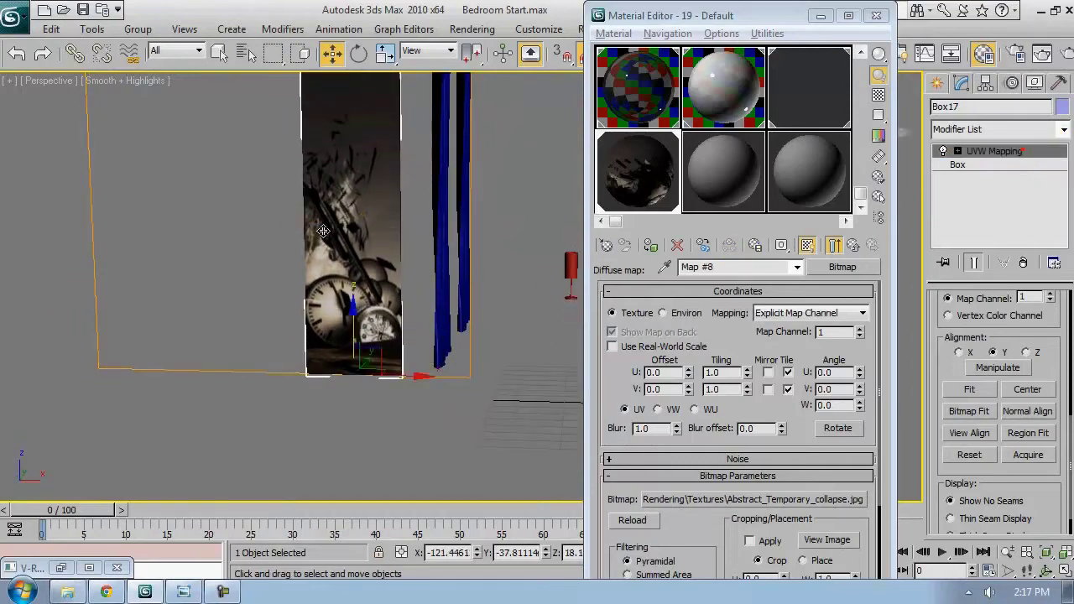
# Hide the tall textured panel beside the curtains
pyautogui.keyDown('alt'); pyautogui.moveTo(324, 231); pyautogui.dragTo(348, 283, button='middle'); pyautogui.keyUp('alt')
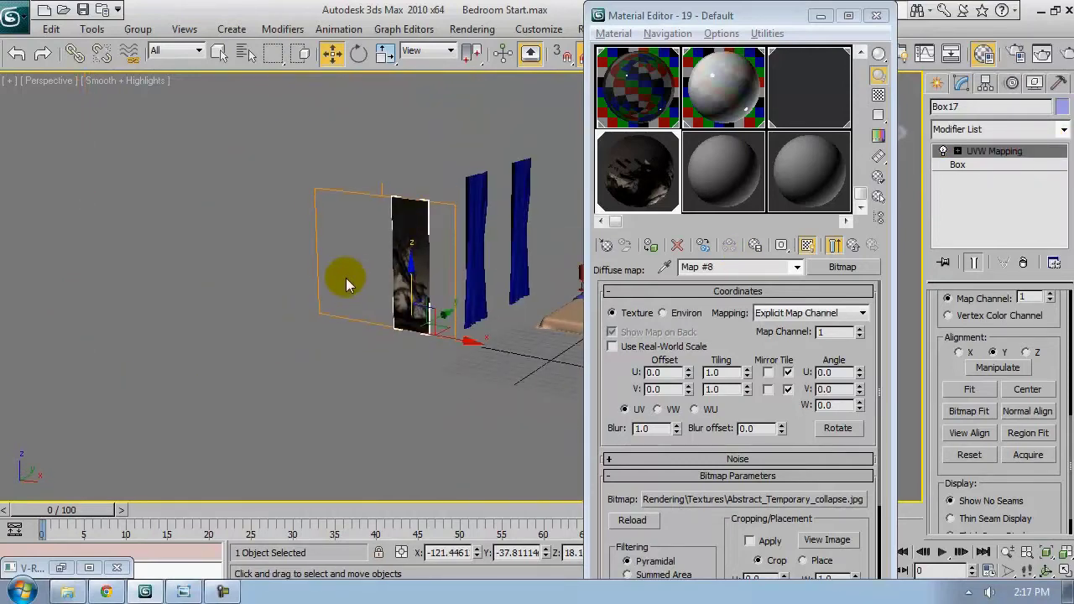
pyautogui.rightClick(346, 277)
pyautogui.click(379, 226)
# Convert the middle of the three wall panels above the bed to an Editable Poly
pyautogui.moveTo(461, 257); pyautogui.dragTo(354, 282, button='middle')
pyautogui.click(462, 263)
pyautogui.press('z')
pyautogui.scroll(-8, 401, 297)
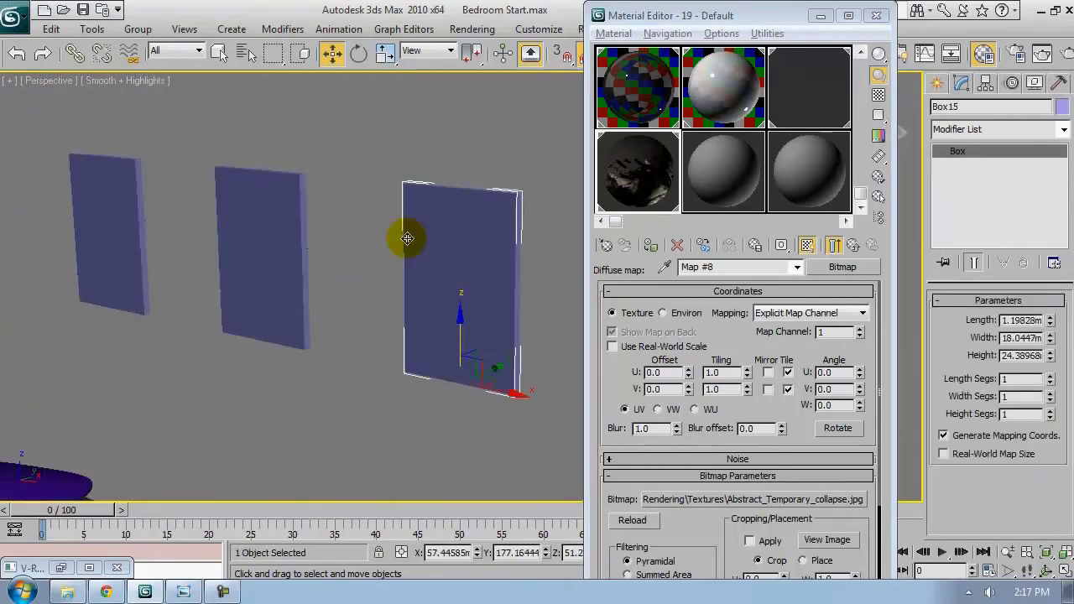
pyautogui.keyDown('alt'); pyautogui.moveTo(441, 299); pyautogui.dragTo(531, 241, button='middle'); pyautogui.keyUp('alt')
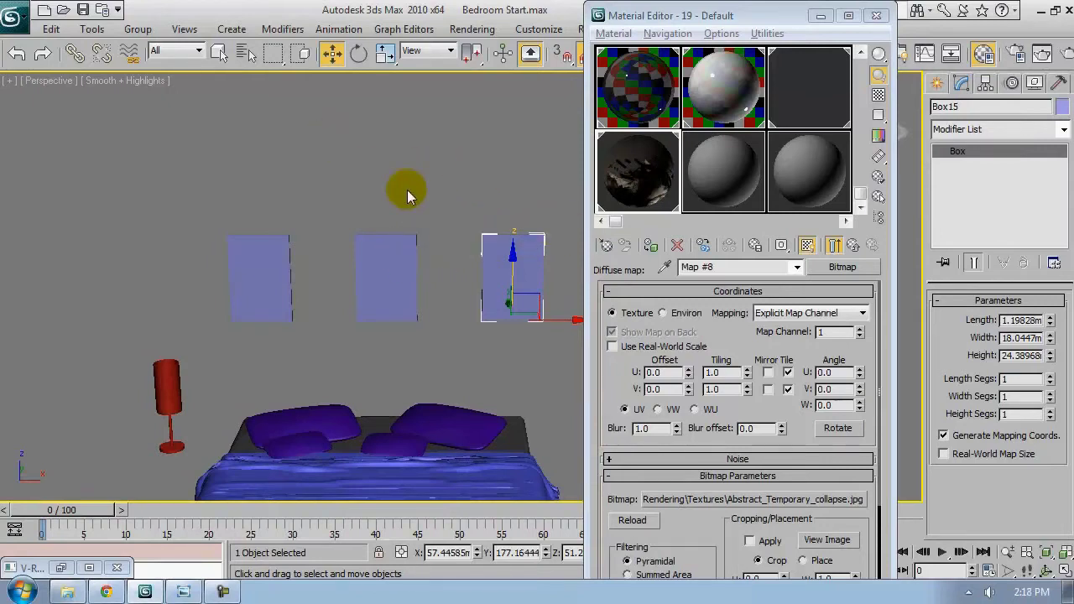
pyautogui.click(382, 263)
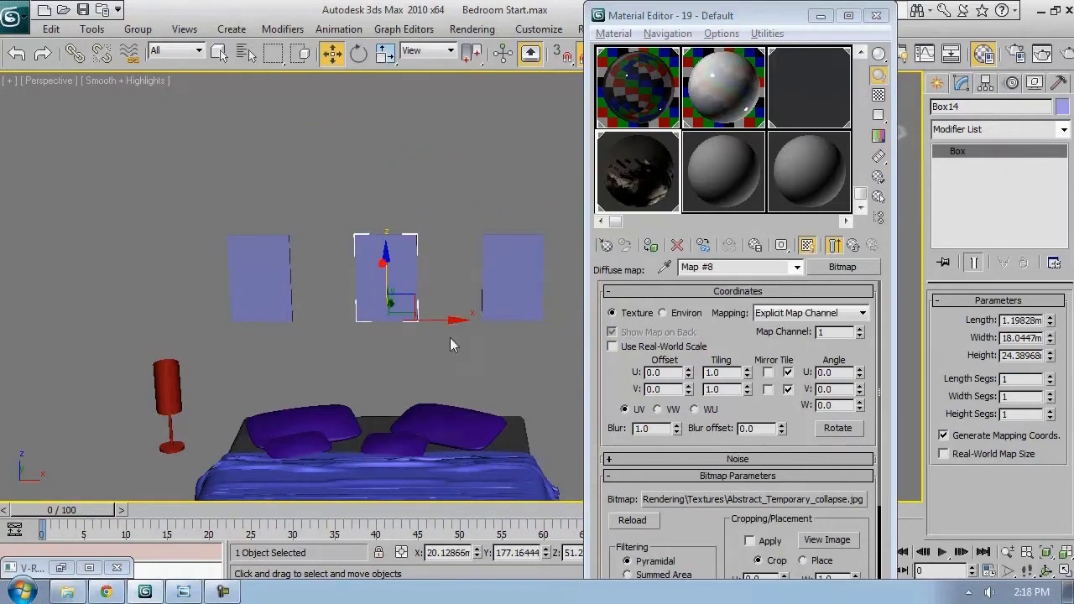
pyautogui.rightClick(404, 177)
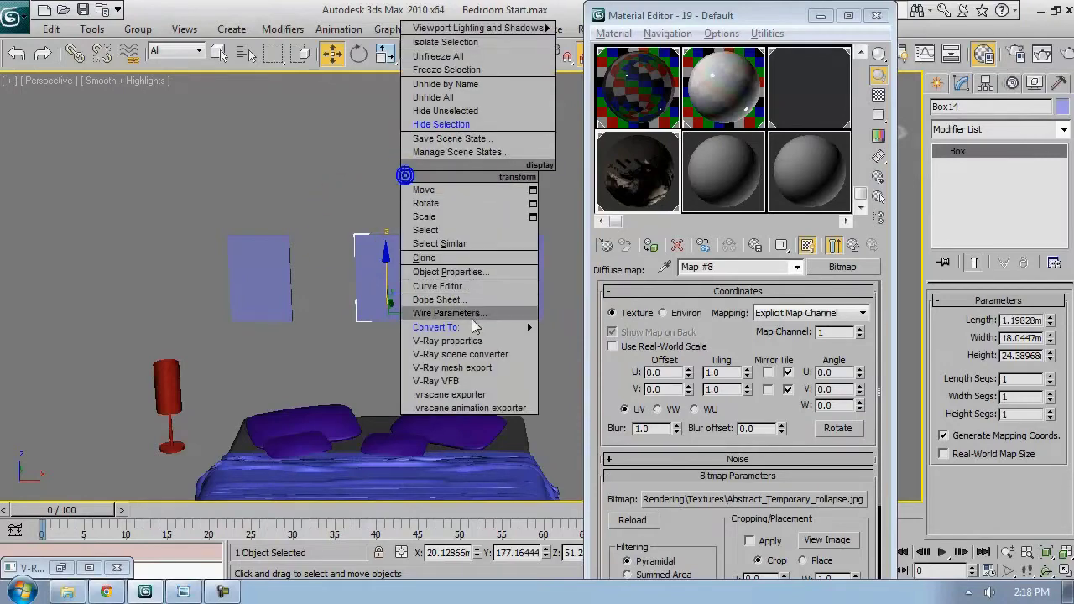
pyautogui.moveTo(521, 333)
pyautogui.click(579, 340)
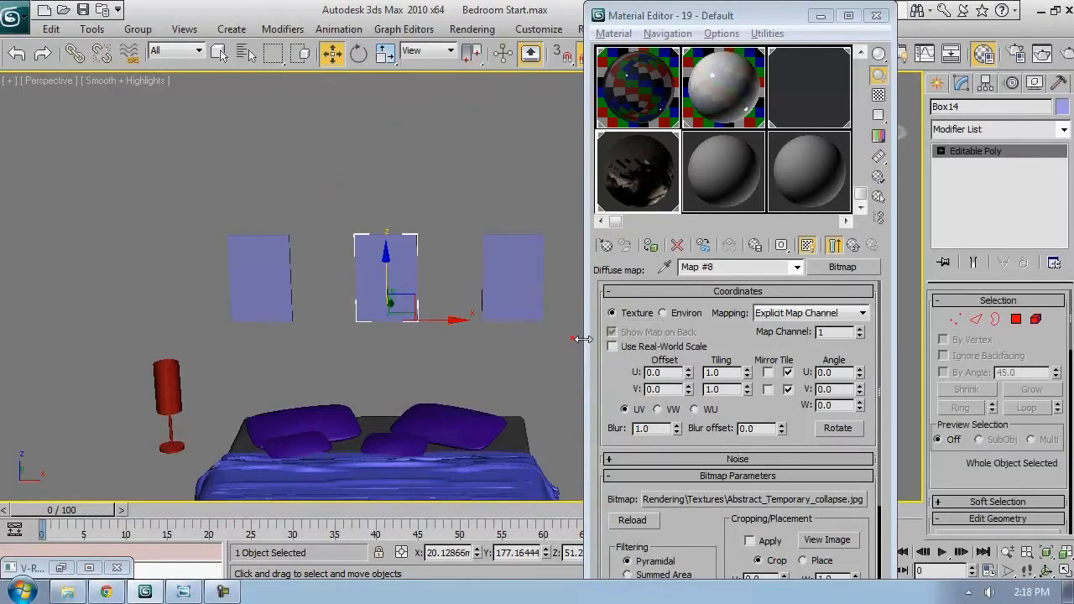
# Attach the two outer wall panels to the middle one to form a single object
pyautogui.scroll(-5, 943, 466)
pyautogui.click(941, 446)
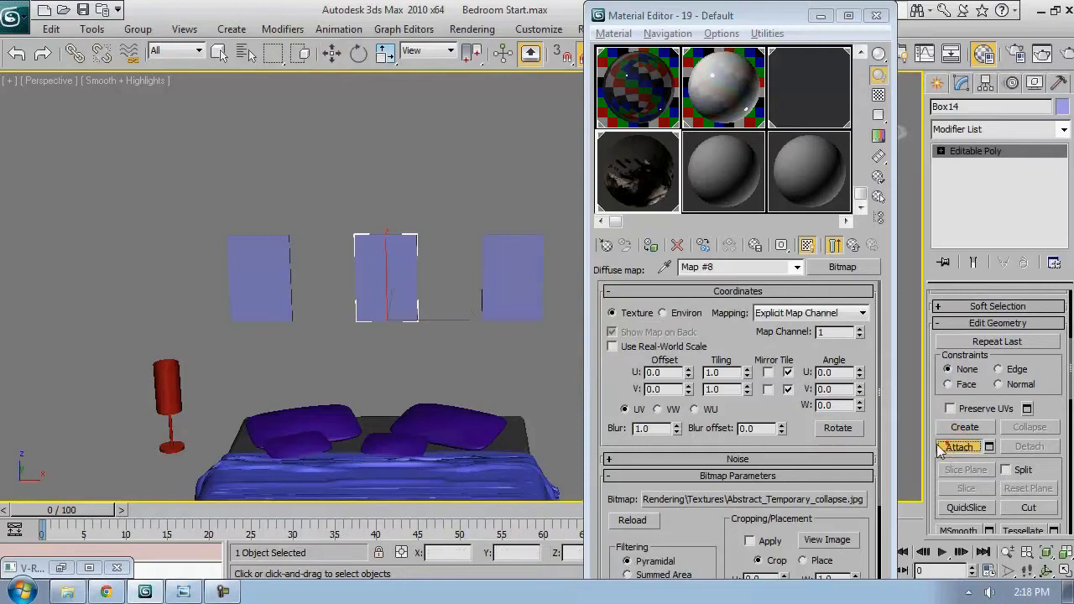
pyautogui.click(525, 289)
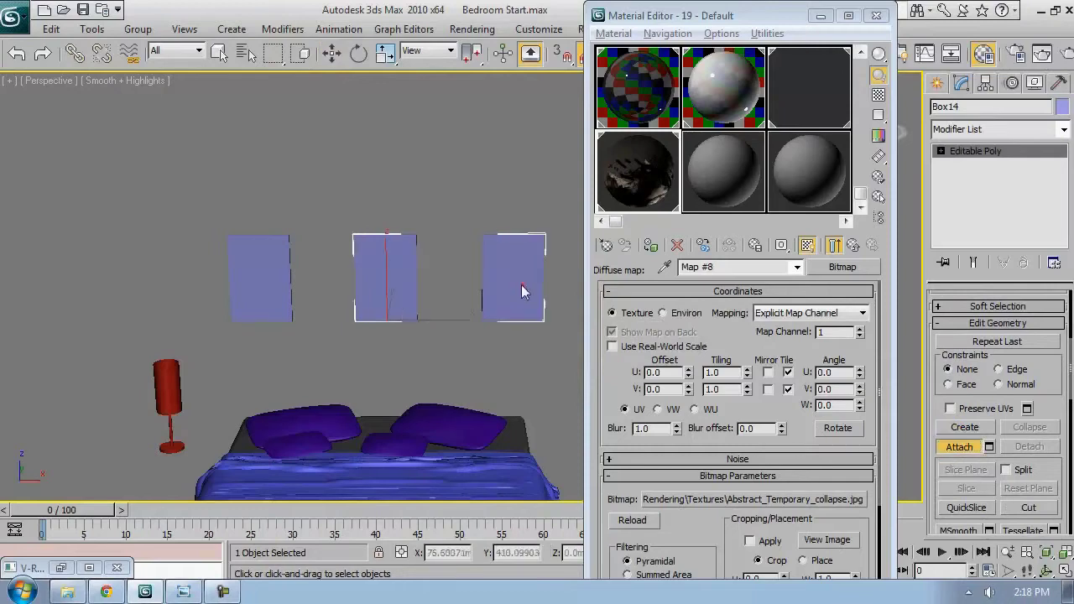
pyautogui.click(276, 270)
pyautogui.rightClick(333, 192)
# Change the 20 - Default material to VRayMtl and assign it to the three attached wall panels
pyautogui.keyDown('alt'); pyautogui.moveTo(470, 232); pyautogui.dragTo(489, 360, button='middle'); pyautogui.keyUp('alt')
pyautogui.press('super')
pyautogui.click(396, 6)
pyautogui.scroll(4, 414, 259)
pyautogui.scroll(-4, 490, 360)
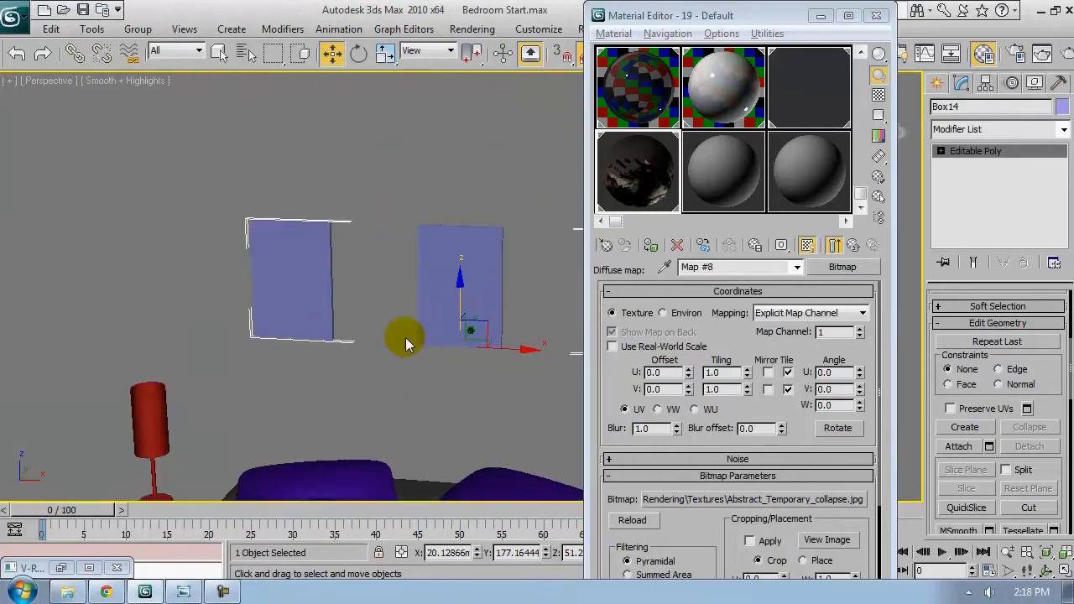
pyautogui.keyDown('alt'); pyautogui.moveTo(405, 337); pyautogui.dragTo(474, 328, button='middle'); pyautogui.keyUp('alt')
pyautogui.click(710, 182)
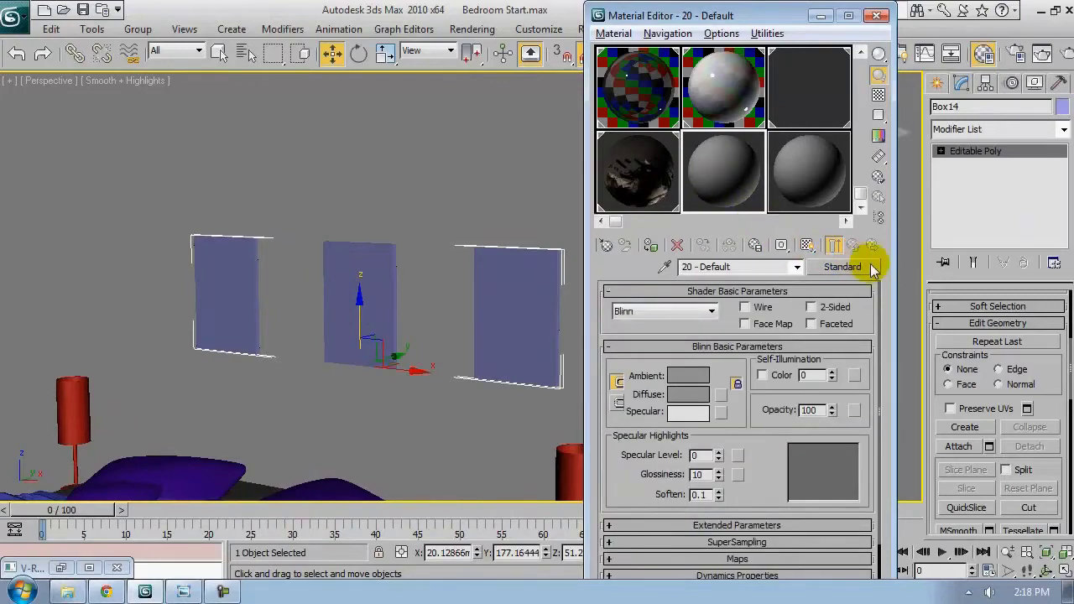
pyautogui.click(840, 269)
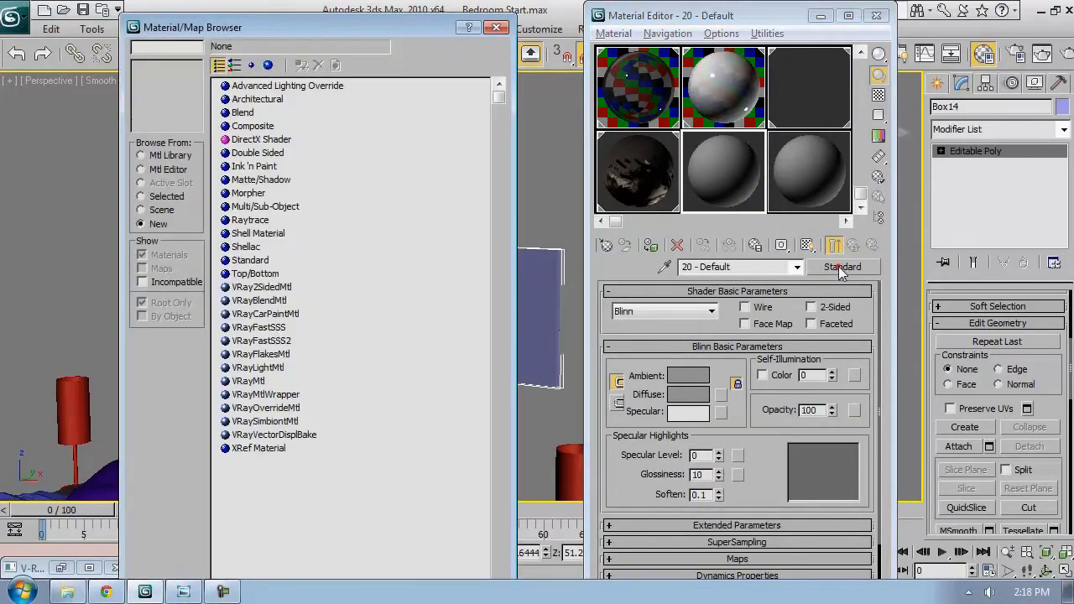
pyautogui.doubleClick(251, 381)
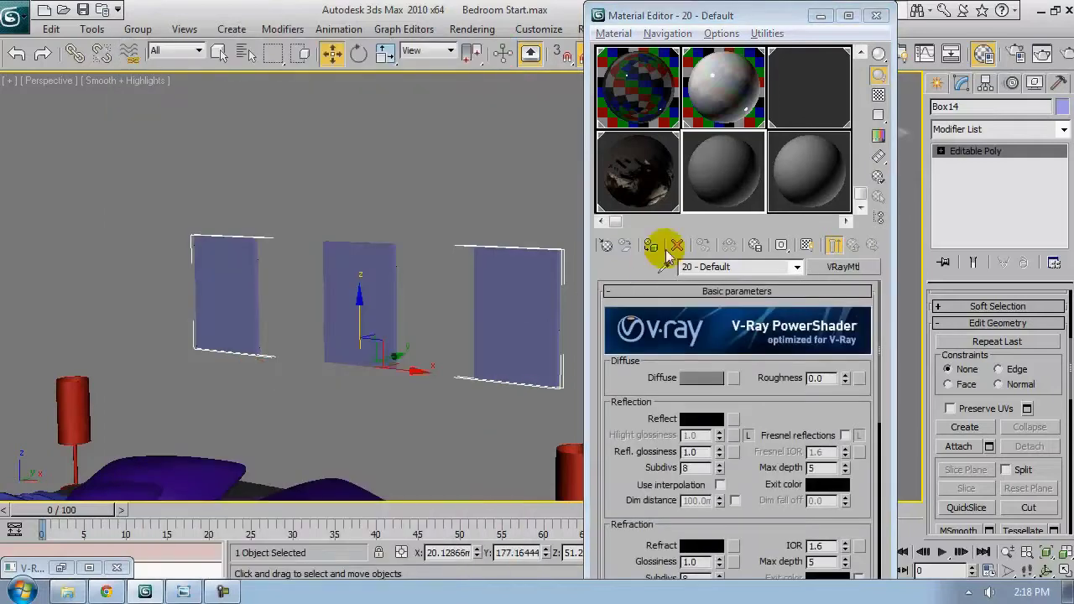
pyautogui.click(650, 245)
# Load 373251.jpg as the diffuse bitmap of the 20 - Default material and show it in the viewport
pyautogui.keyDown('alt'); pyautogui.moveTo(393, 374); pyautogui.dragTo(431, 373, button='middle'); pyautogui.keyUp('alt')
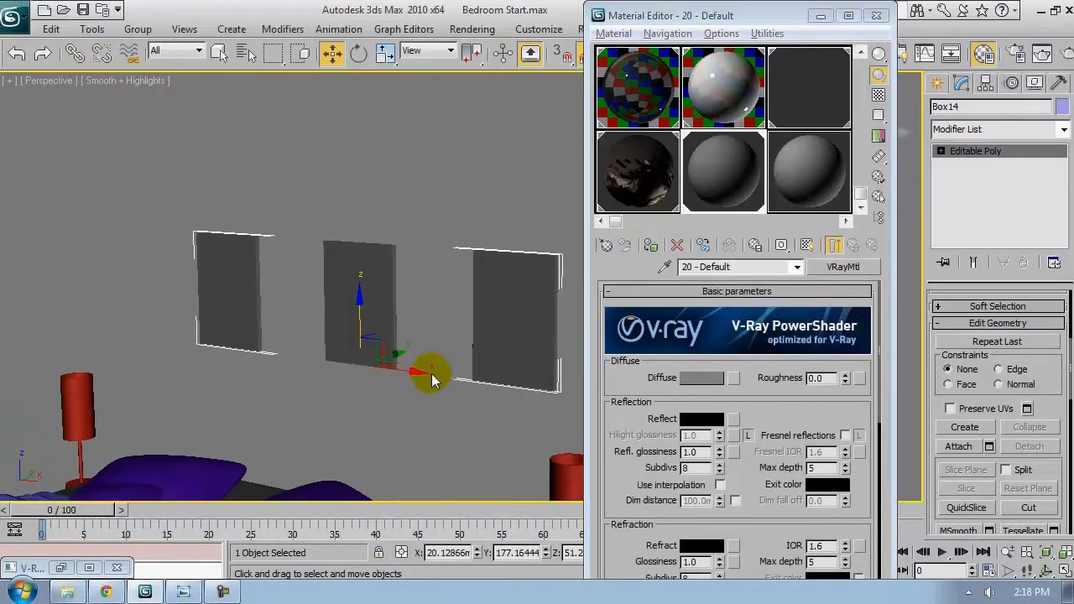
pyautogui.click(734, 377)
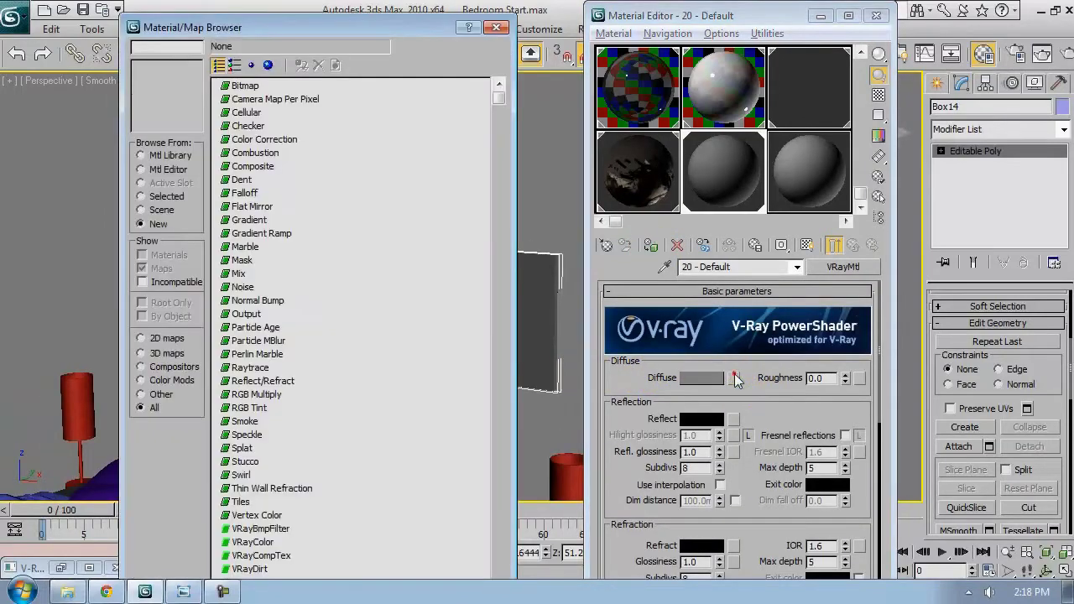
pyautogui.doubleClick(245, 87)
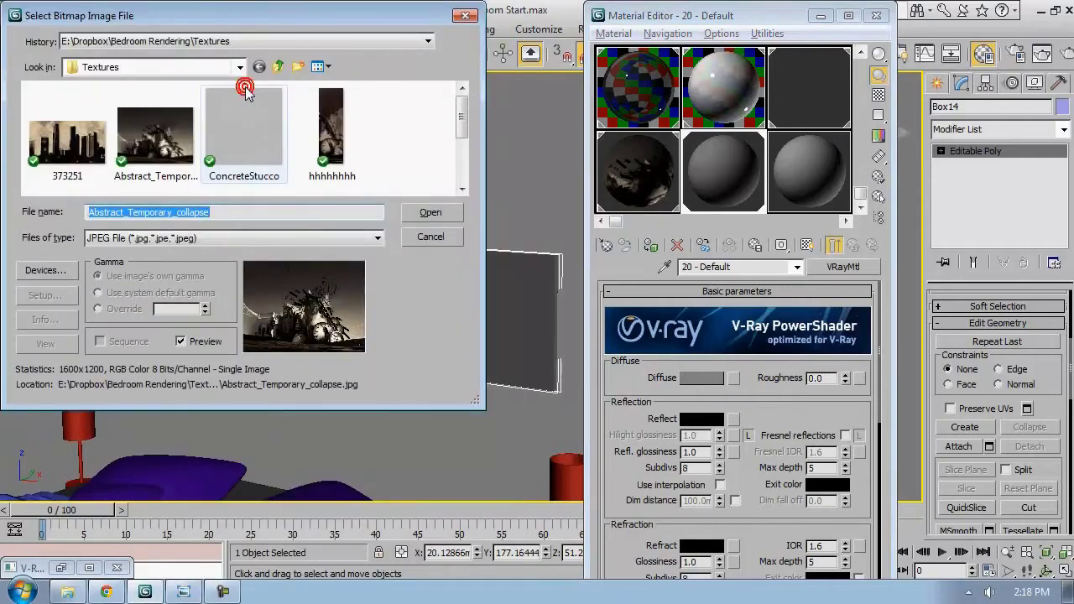
pyautogui.click(67, 141)
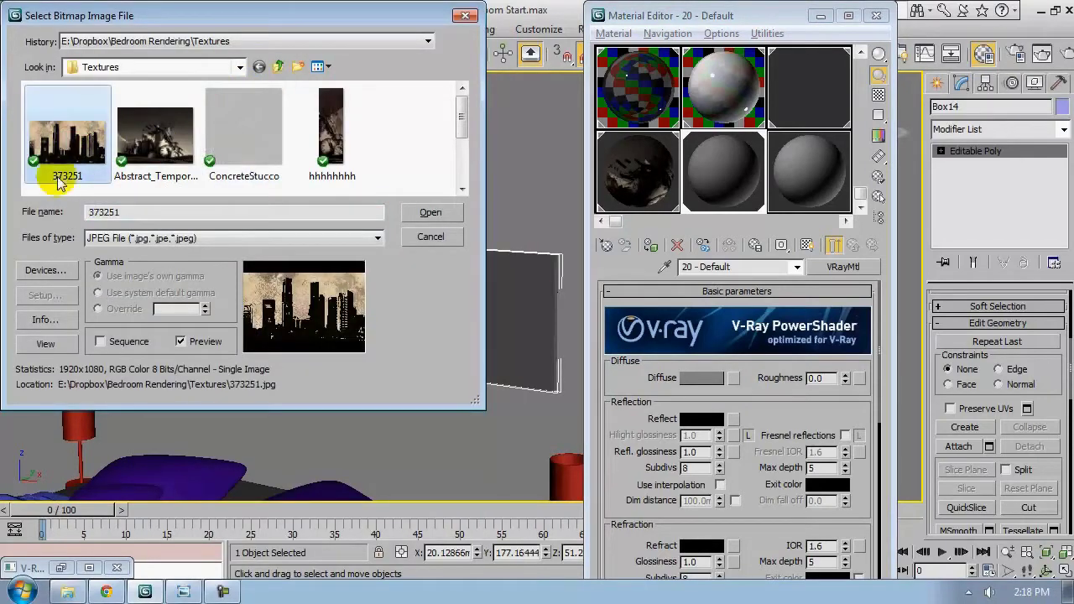
pyautogui.click(428, 212)
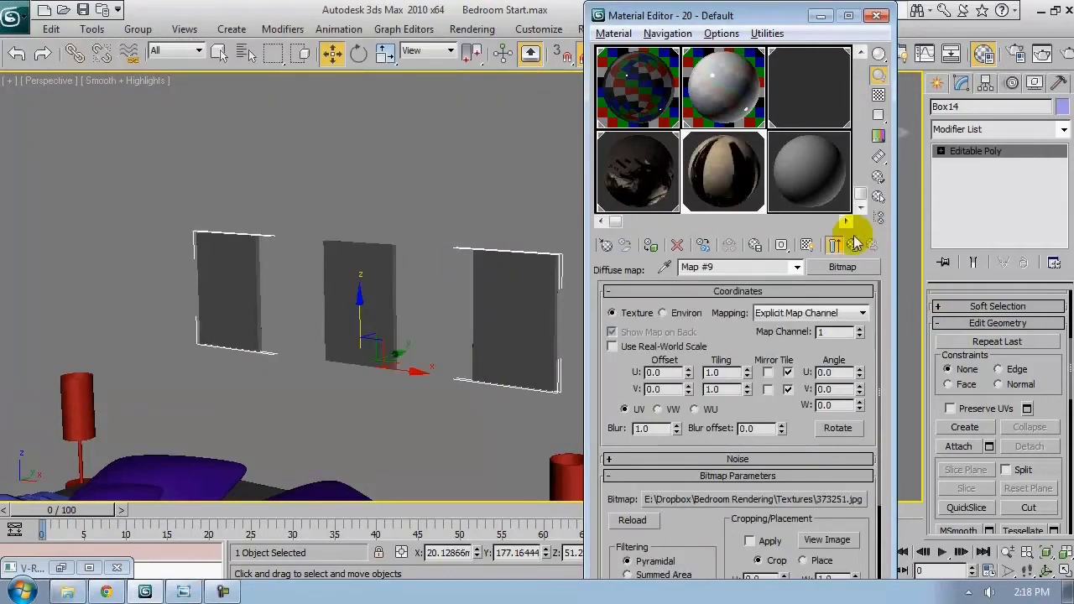
pyautogui.click(807, 244)
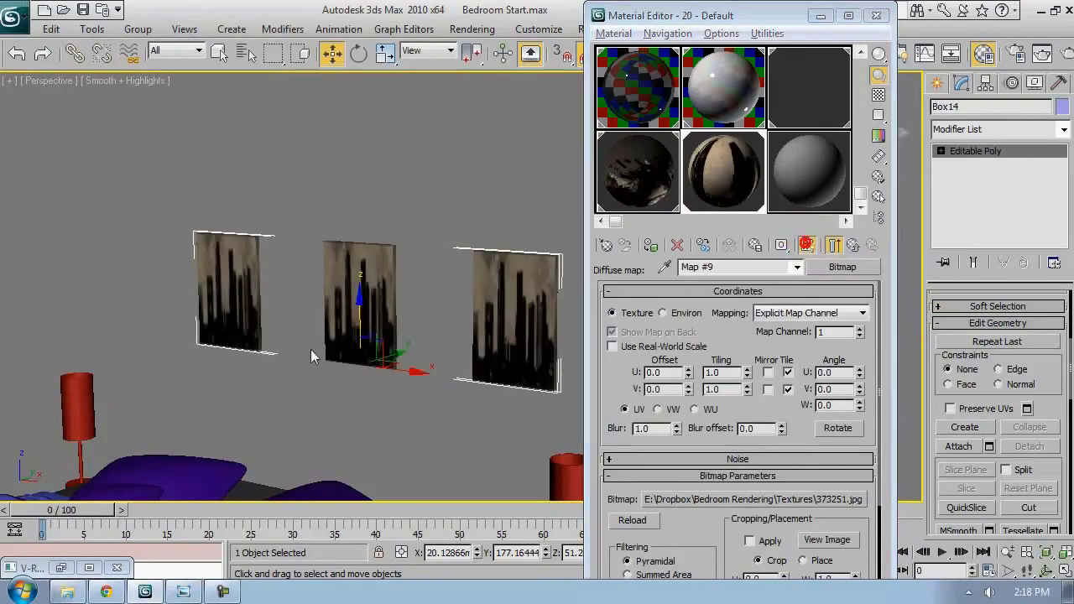
# Add a UVW Map modifier to the attached wall panels above the bed
pyautogui.scroll(3, 486, 379)
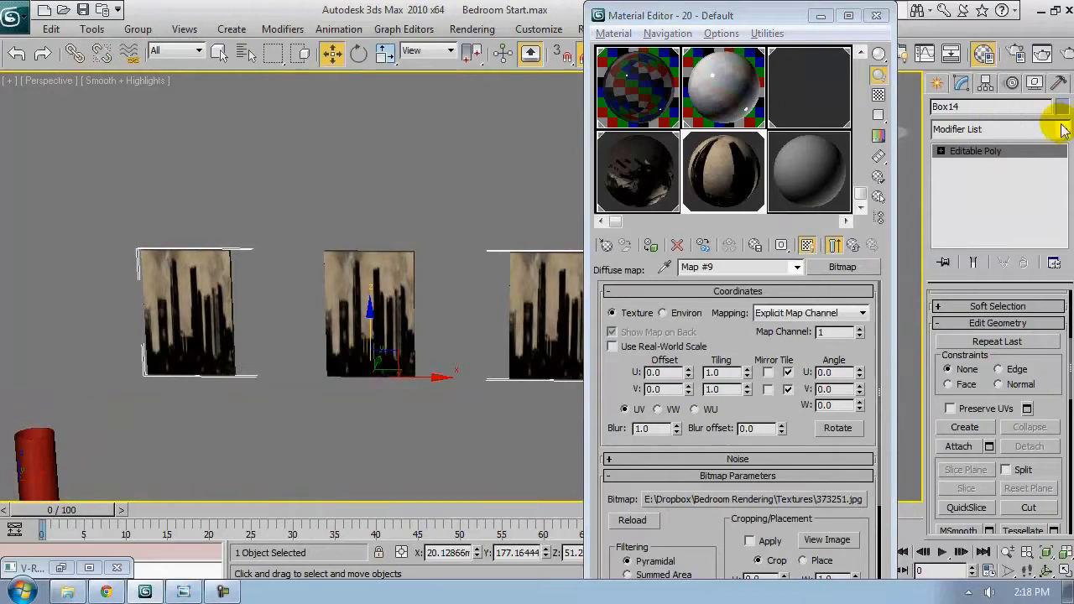
pyautogui.click(1063, 129)
pyautogui.moveTo(1064, 193); pyautogui.dragTo(1071, 472)
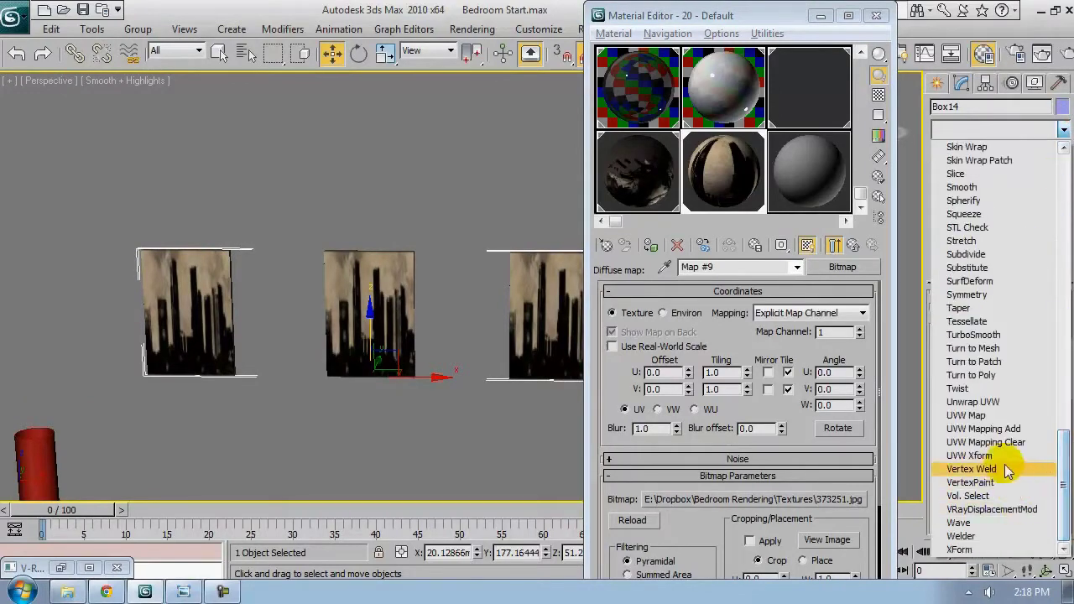
pyautogui.click(965, 416)
pyautogui.keyDown('alt'); pyautogui.moveTo(371, 269); pyautogui.dragTo(410, 342, button='middle'); pyautogui.keyUp('alt')
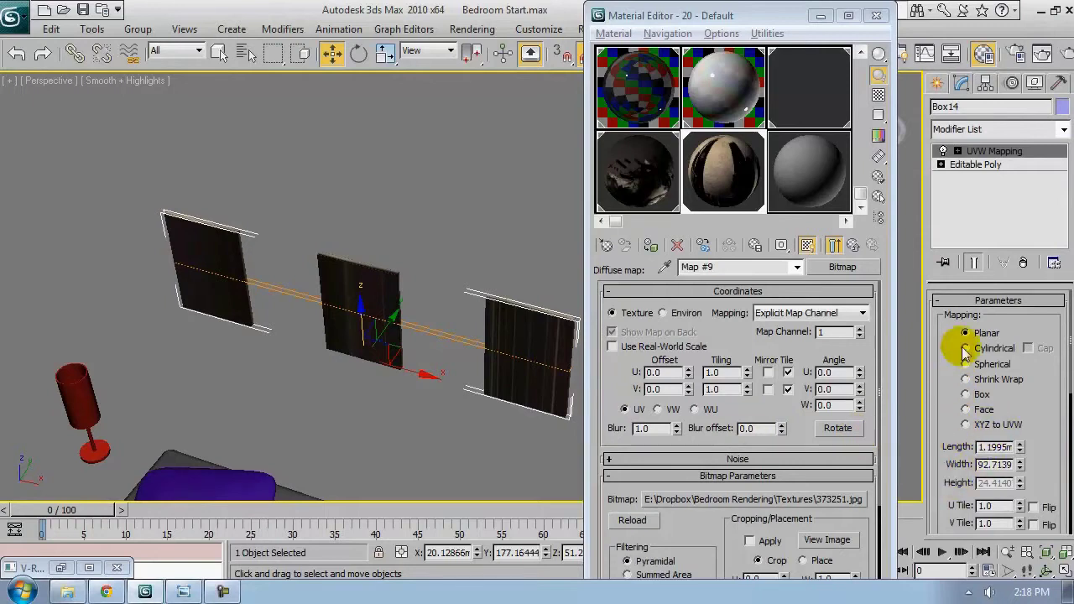
# Set the alignment axis of the wall panels' UVW mapping to Y
pyautogui.moveTo(949, 365); pyautogui.dragTo(936, 138)
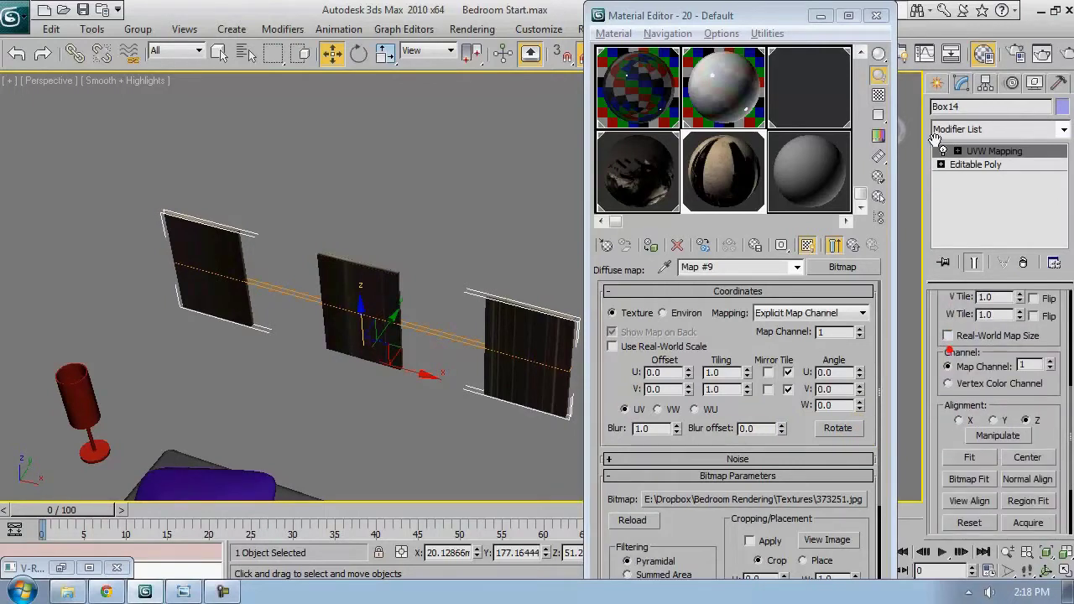
pyautogui.click(995, 420)
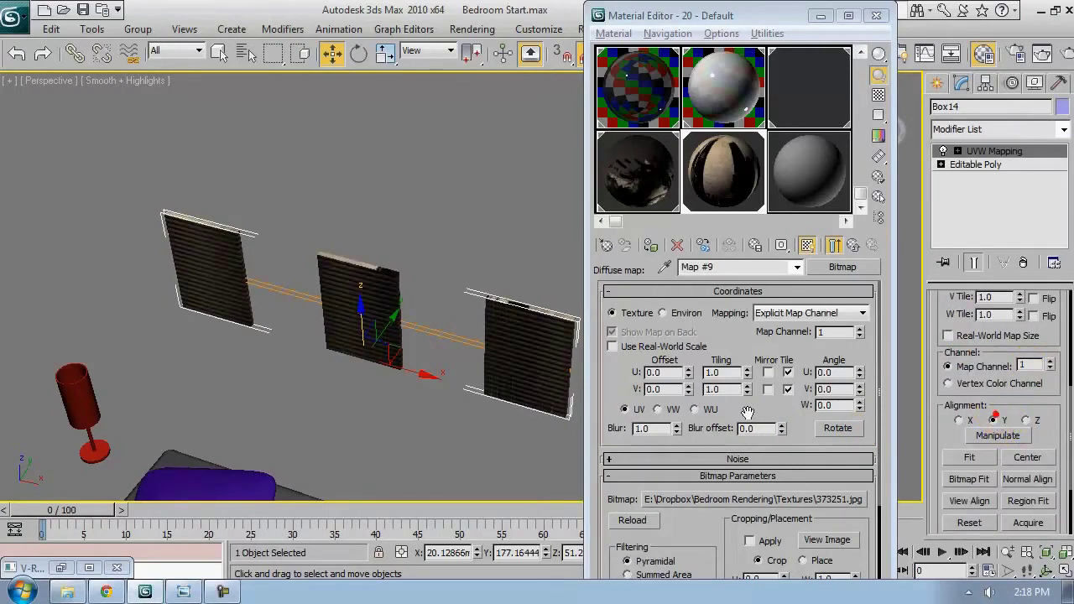
pyautogui.keyDown('alt'); pyautogui.moveTo(316, 311); pyautogui.dragTo(311, 340, button='middle'); pyautogui.keyUp('alt')
pyautogui.keyDown('alt'); pyautogui.moveTo(455, 419); pyautogui.dragTo(443, 354, button='middle'); pyautogui.keyUp('alt')
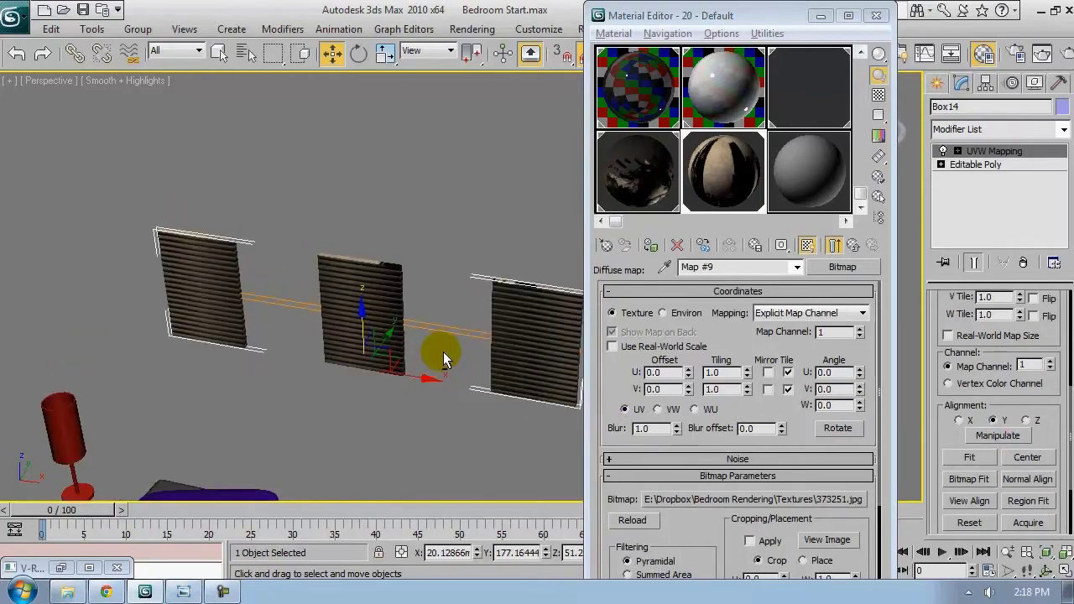
# Match the proportions of the panels' UVW mapping to the 373251 image with Bitmap Fit
pyautogui.click(962, 477)
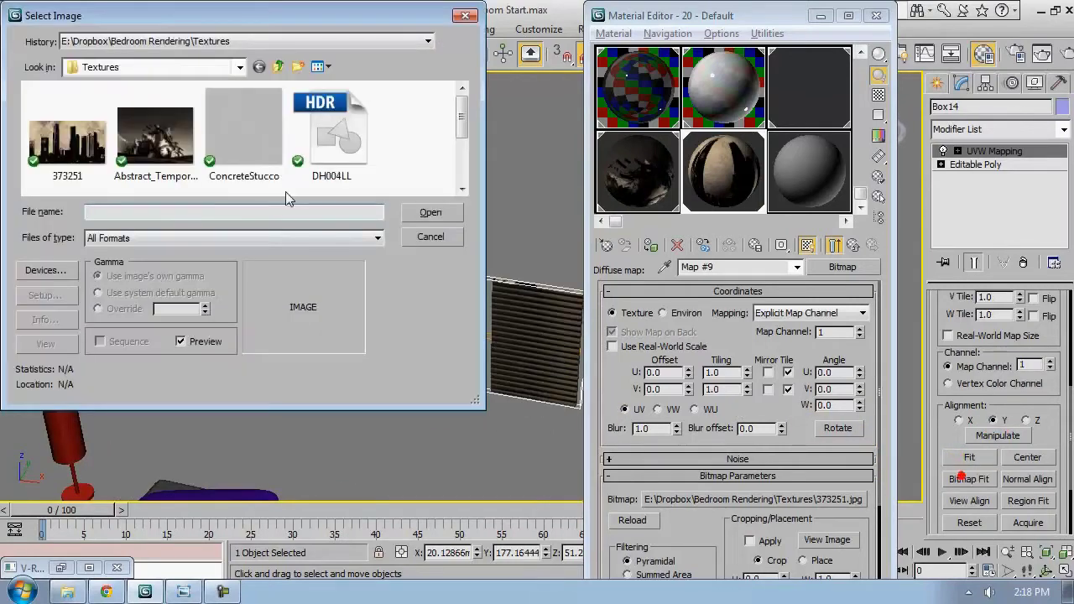
pyautogui.click(73, 136)
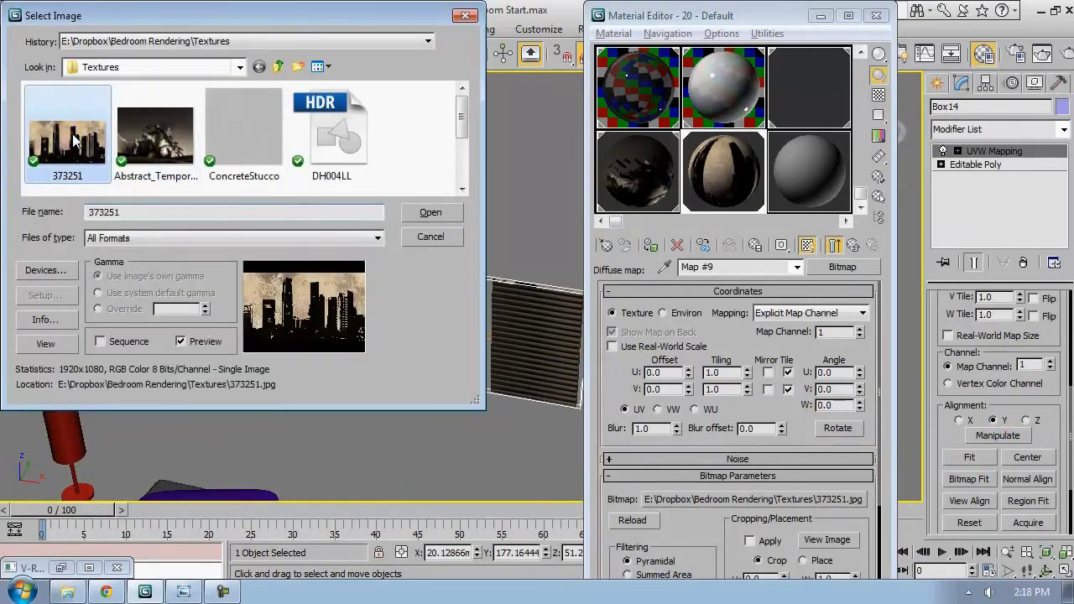
pyautogui.click(423, 216)
pyautogui.keyDown('alt'); pyautogui.moveTo(384, 360); pyautogui.dragTo(433, 267, button='middle'); pyautogui.keyUp('alt')
pyautogui.scroll(3, 374, 325)
pyautogui.scroll(2, 375, 325)
pyautogui.scroll(-2, 389, 278)
pyautogui.keyDown('alt'); pyautogui.moveTo(391, 300); pyautogui.dragTo(369, 278, button='middle'); pyautogui.keyUp('alt')
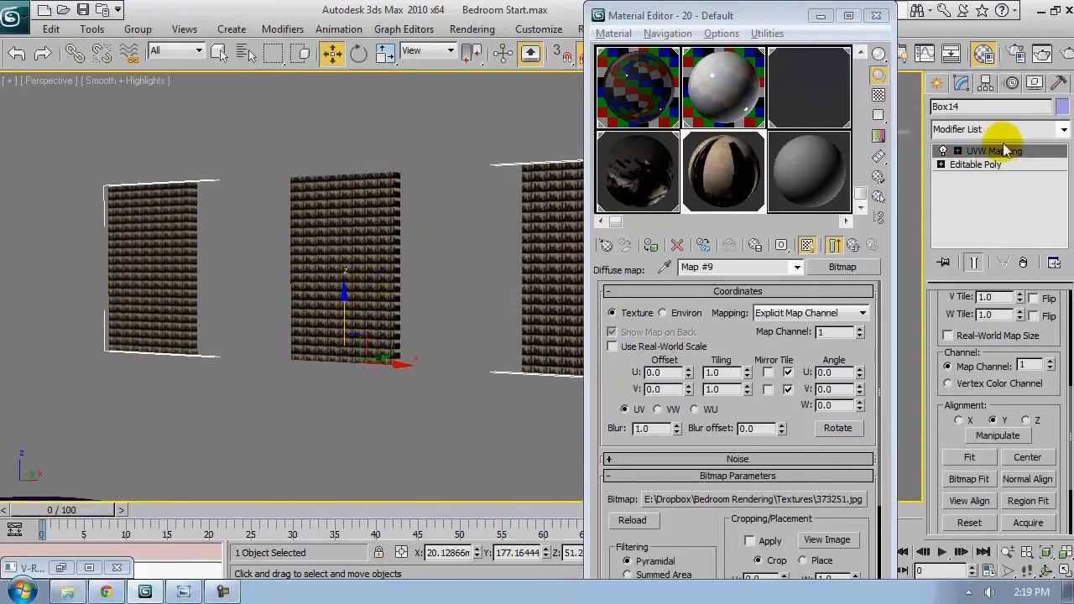
# Scale the UVW Mapping gizmo up uniformly to about 2053% so the skyline image spans the full panel height
pyautogui.click(995, 152)
pyautogui.moveTo(484, 270); pyautogui.dragTo(472, 274, button='middle')
pyautogui.press('r')
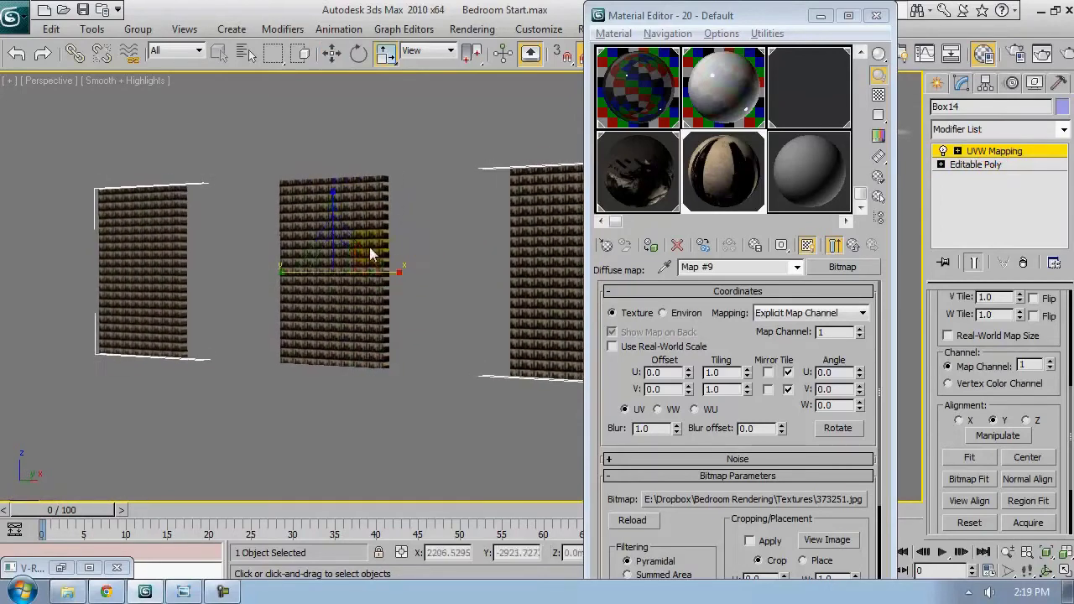
pyautogui.moveTo(340, 260); pyautogui.dragTo(150, 355)
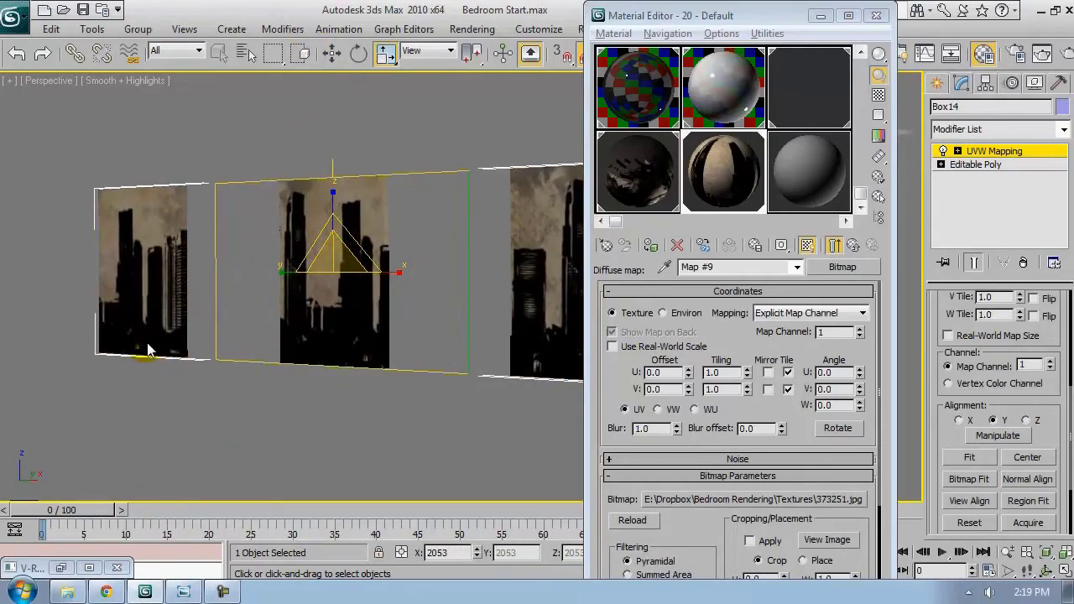
pyautogui.keyDown('alt'); pyautogui.moveTo(146, 342); pyautogui.dragTo(357, 404, button='middle'); pyautogui.keyUp('alt')
pyautogui.scroll(-4, 276, 381)
pyautogui.scroll(2, 358, 398)
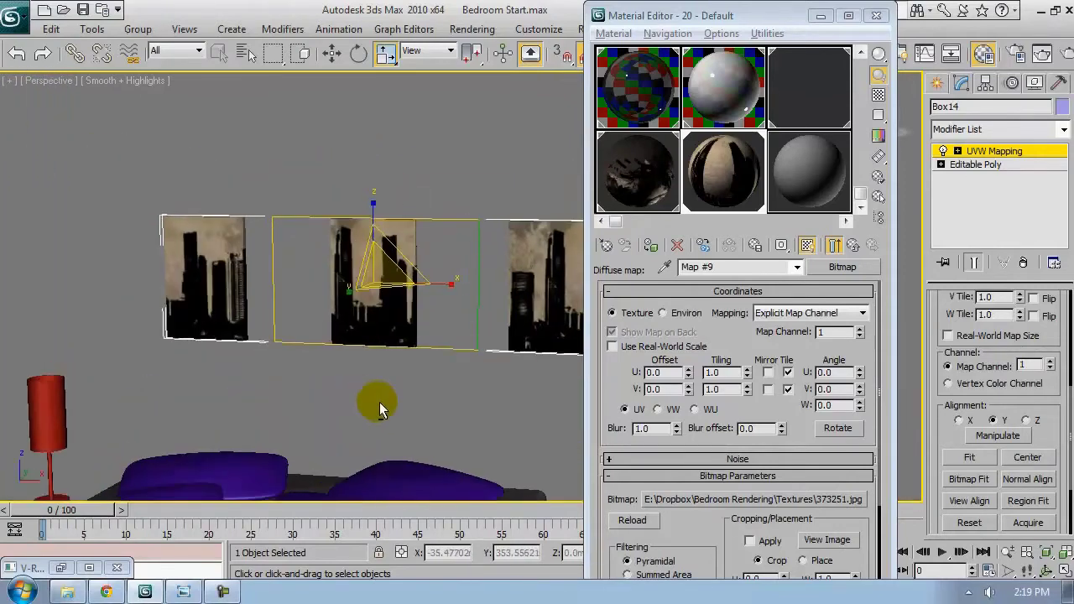
# Move the UVW Mapping gizmo slightly along negative X to reposition the skyline across the three panels, and leave gizmo editing
pyautogui.press('w')
pyautogui.moveTo(432, 283)
pyautogui.mouseDown()
pyautogui.moveTo(388, 285)
pyautogui.moveTo(418, 286)
pyautogui.mouseUp()
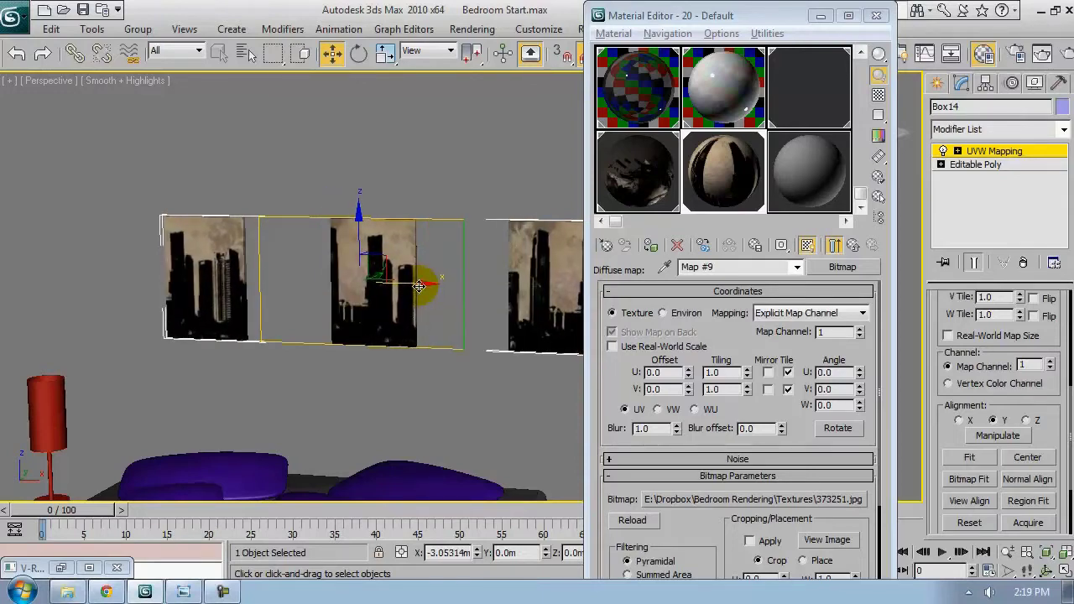
pyautogui.moveTo(462, 374); pyautogui.dragTo(395, 347, button='middle')
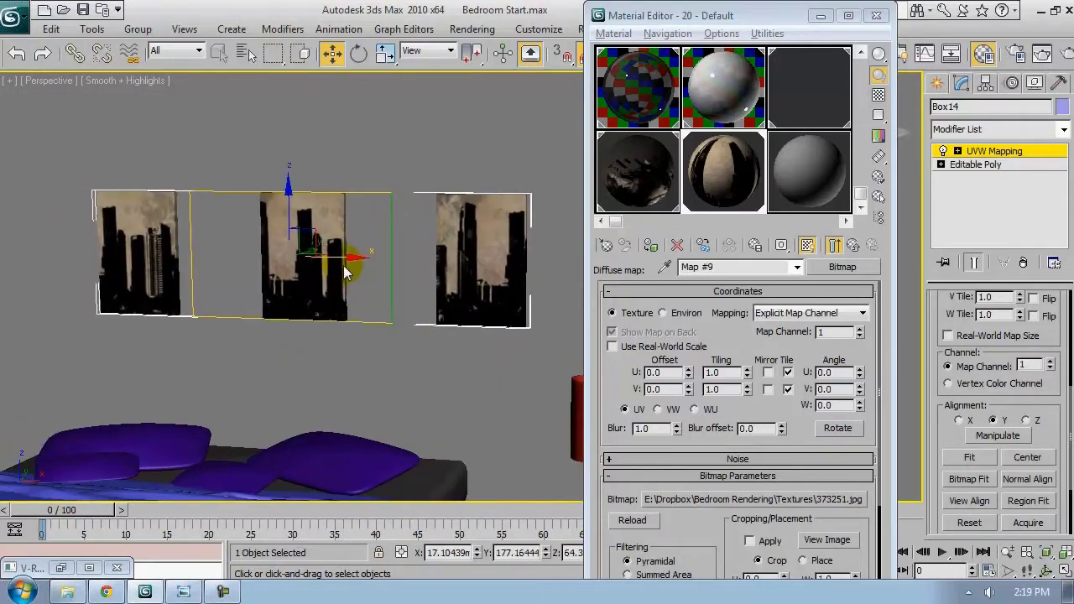
pyautogui.moveTo(340, 259); pyautogui.dragTo(336, 261)
pyautogui.keyDown('alt'); pyautogui.moveTo(357, 369); pyautogui.dragTo(369, 340, button='middle'); pyautogui.keyUp('alt')
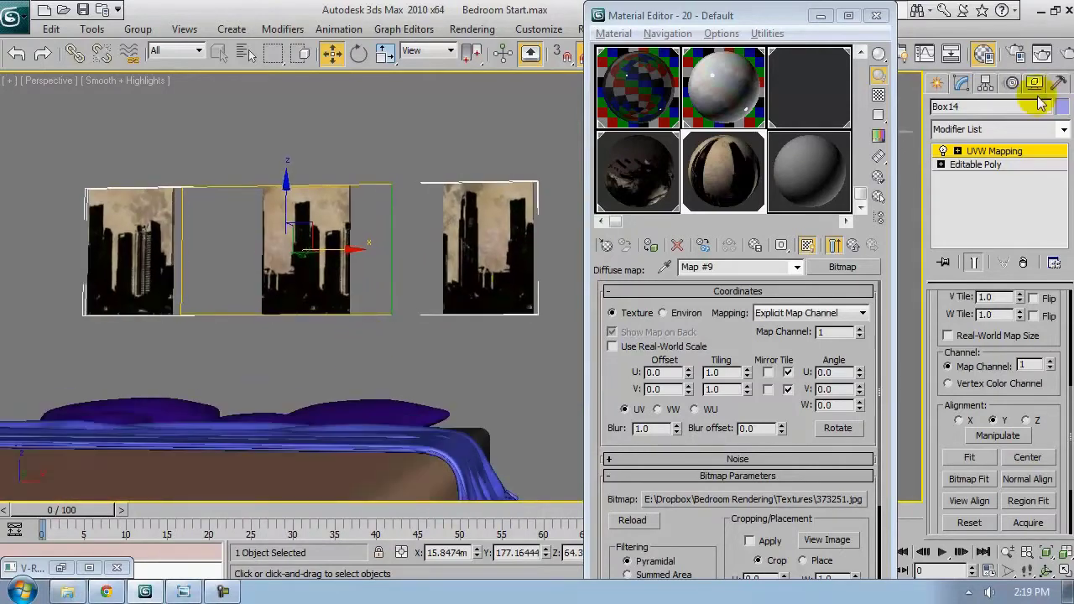
pyautogui.click(1015, 156)
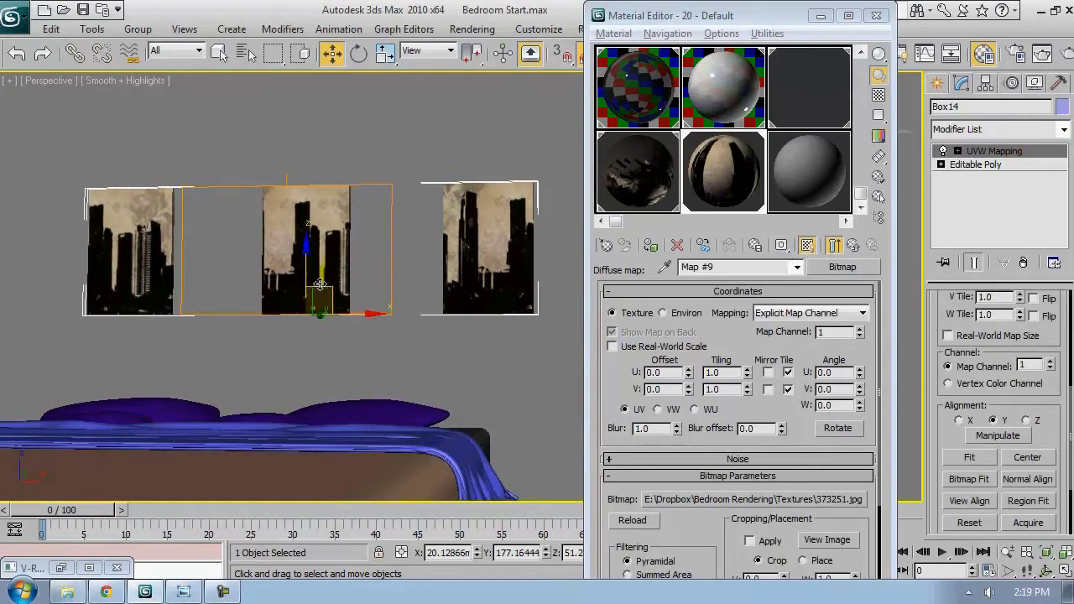
# Hide the textured wall panels
pyautogui.keyDown('alt'); pyautogui.moveTo(319, 284); pyautogui.dragTo(336, 323, button='middle'); pyautogui.keyUp('alt')
pyautogui.rightClick(370, 306)
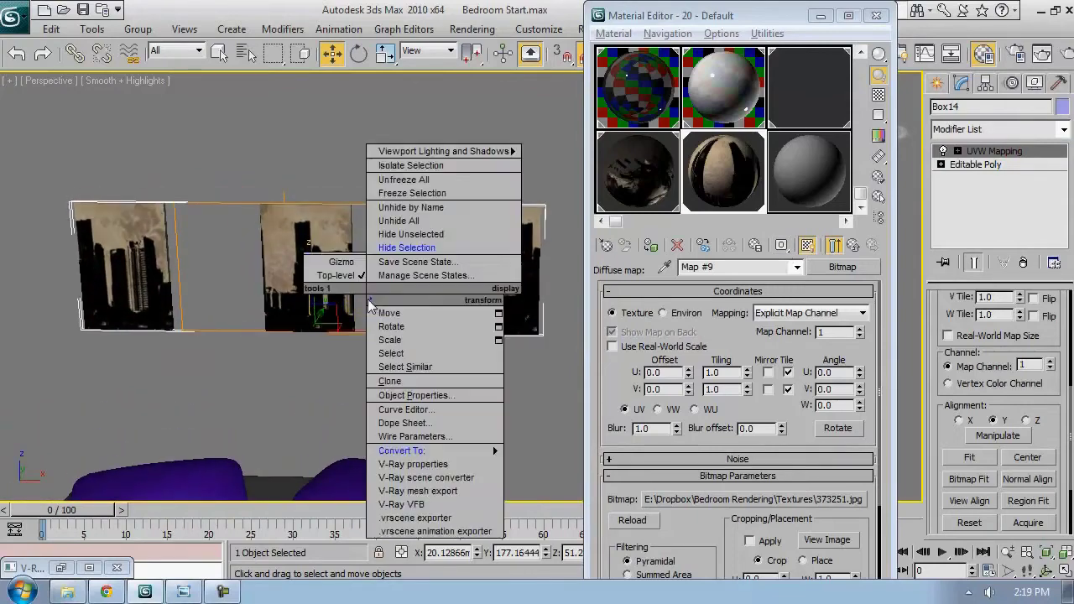
pyautogui.click(417, 248)
# Change the 21 - Default material to VRayMtl and assign it to the shade of the lamp between the curtains and the bed
pyautogui.keyDown('alt'); pyautogui.moveTo(420, 248); pyautogui.dragTo(445, 327, button='middle'); pyautogui.keyUp('alt')
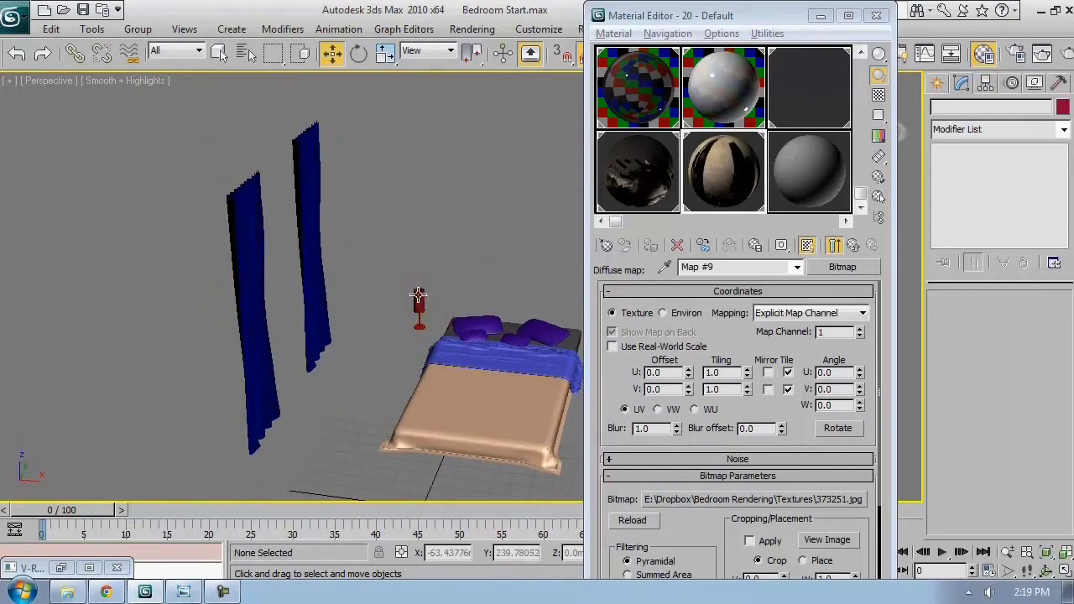
pyautogui.click(424, 295)
pyautogui.press('z')
pyautogui.keyDown('alt'); pyautogui.moveTo(314, 399); pyautogui.dragTo(463, 371, button='middle'); pyautogui.keyUp('alt')
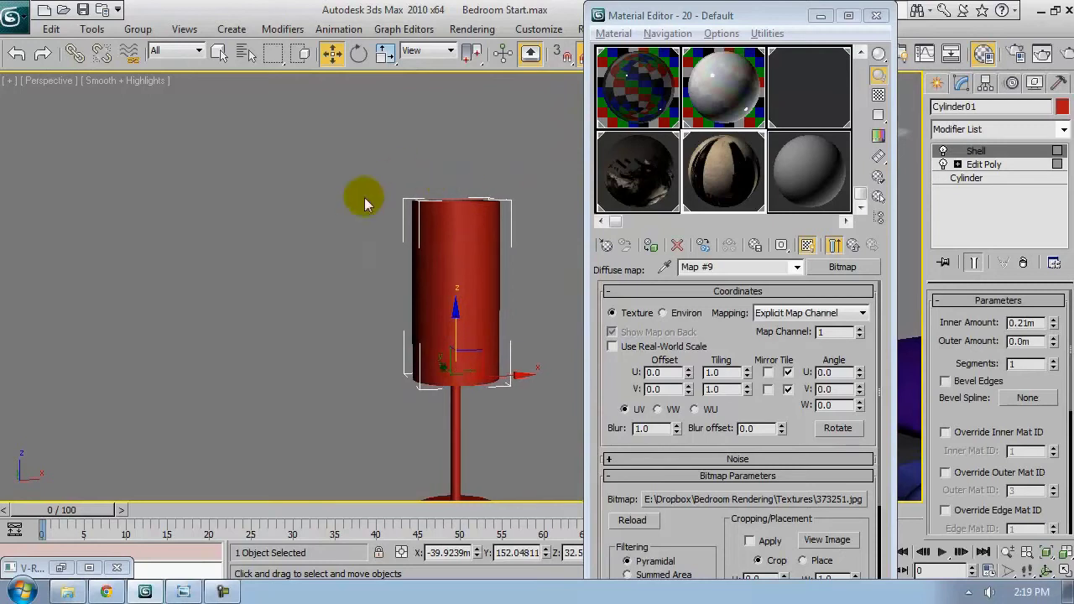
pyautogui.moveTo(462, 469); pyautogui.dragTo(363, 270, button='middle')
pyautogui.scroll(-3, 394, 323)
pyautogui.moveTo(394, 323); pyautogui.dragTo(333, 410, button='middle')
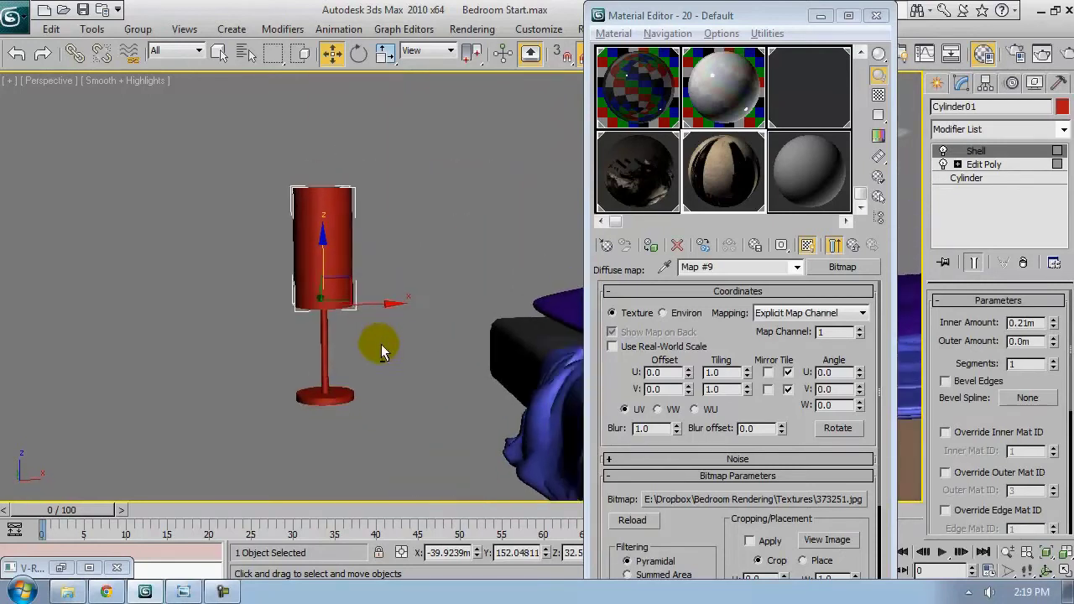
pyautogui.keyDown('alt'); pyautogui.moveTo(381, 344); pyautogui.dragTo(363, 368, button='middle'); pyautogui.keyUp('alt')
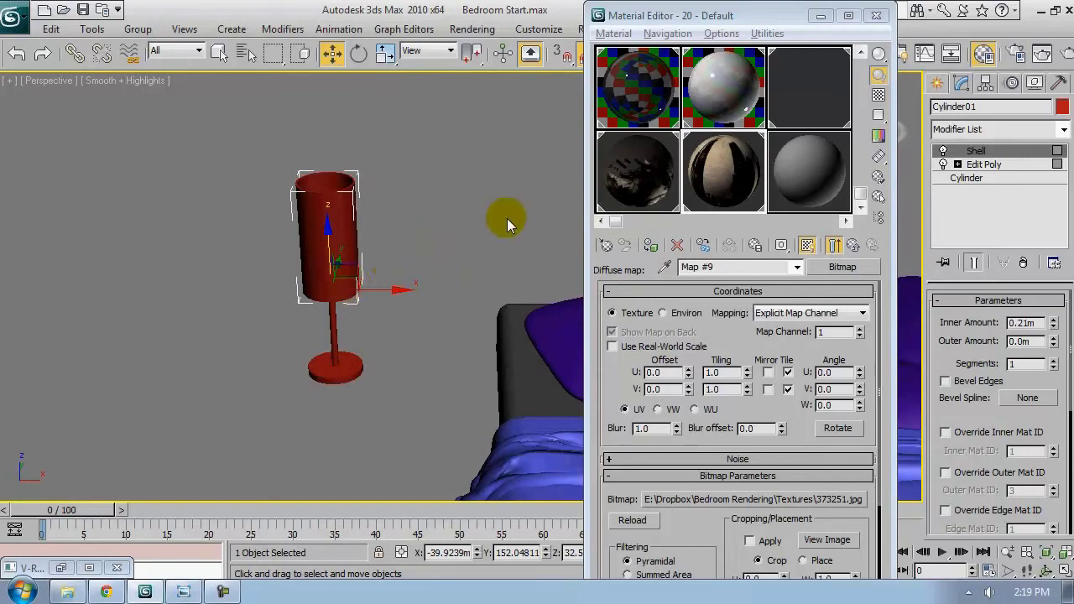
pyautogui.click(801, 204)
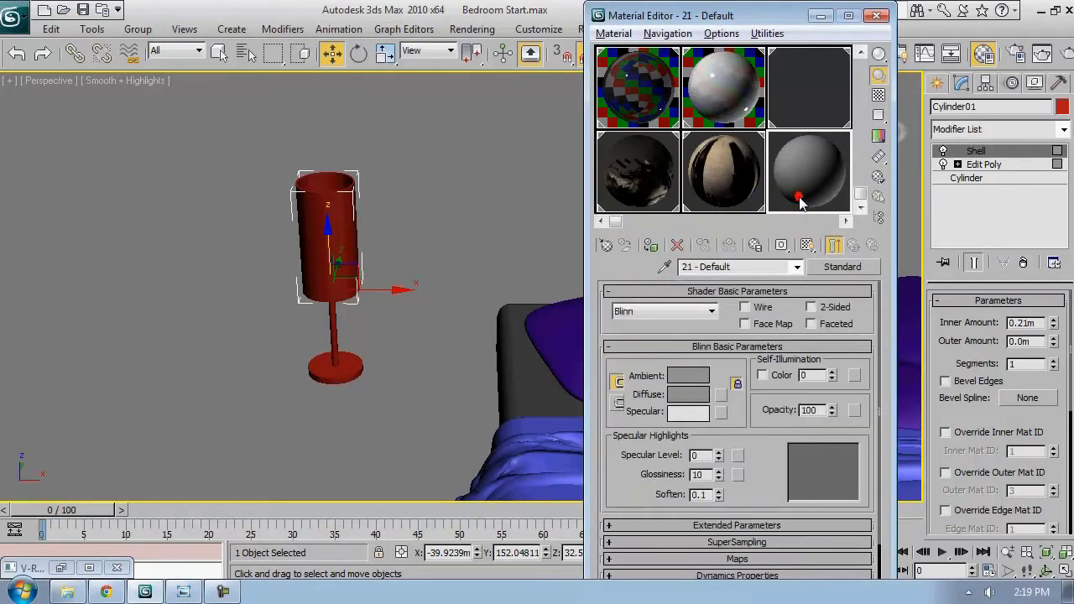
pyautogui.click(842, 267)
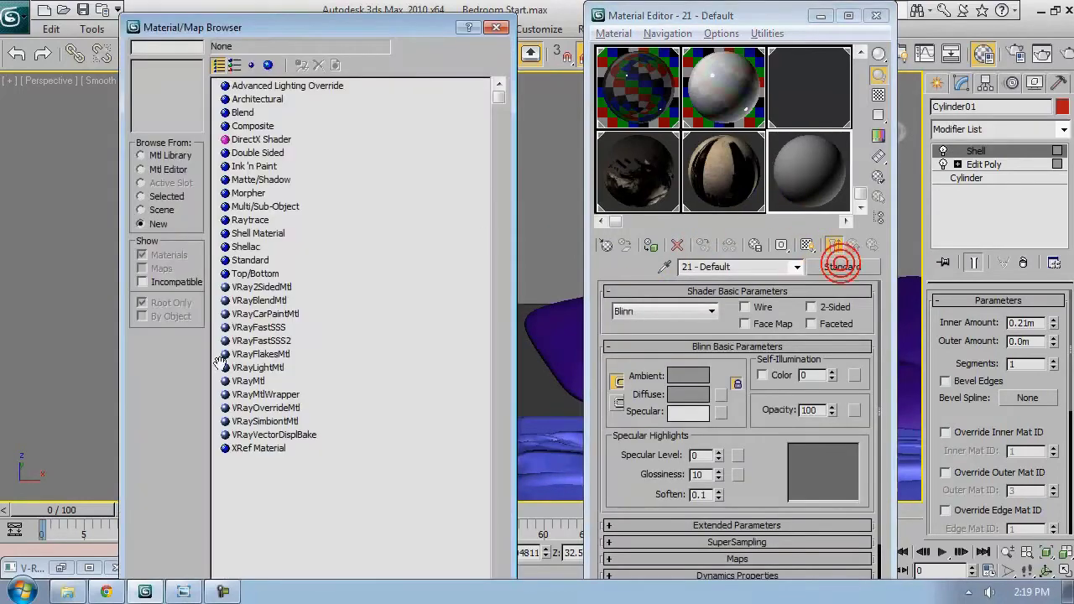
pyautogui.doubleClick(249, 381)
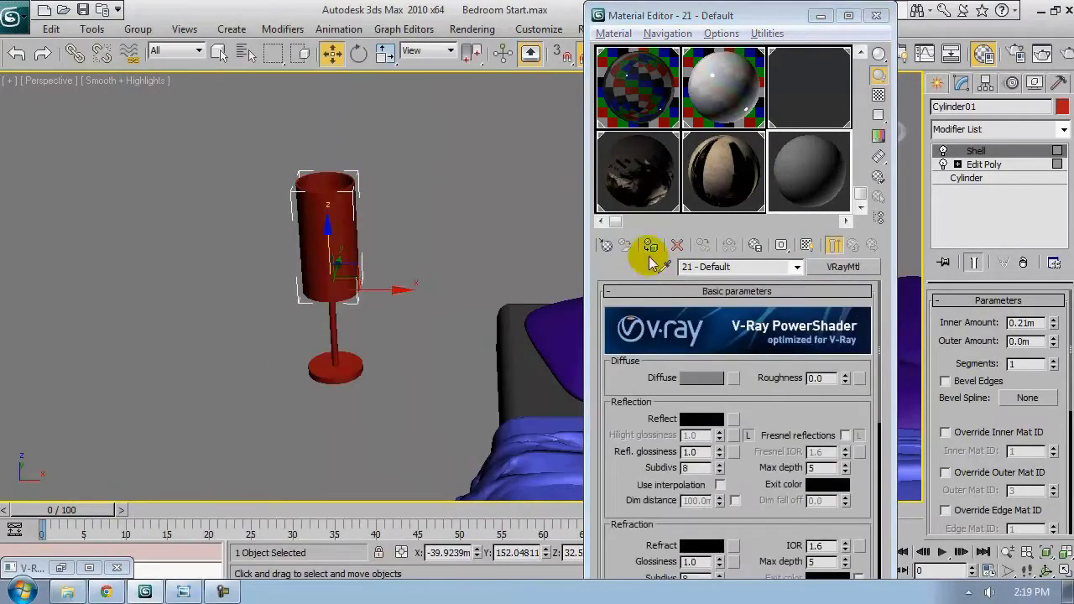
pyautogui.keyDown('alt'); pyautogui.moveTo(445, 343); pyautogui.dragTo(490, 330, button='middle'); pyautogui.keyUp('alt')
# Set the diffuse colour of the 21 - Default material to a slightly darkened pure red
pyautogui.click(719, 377)
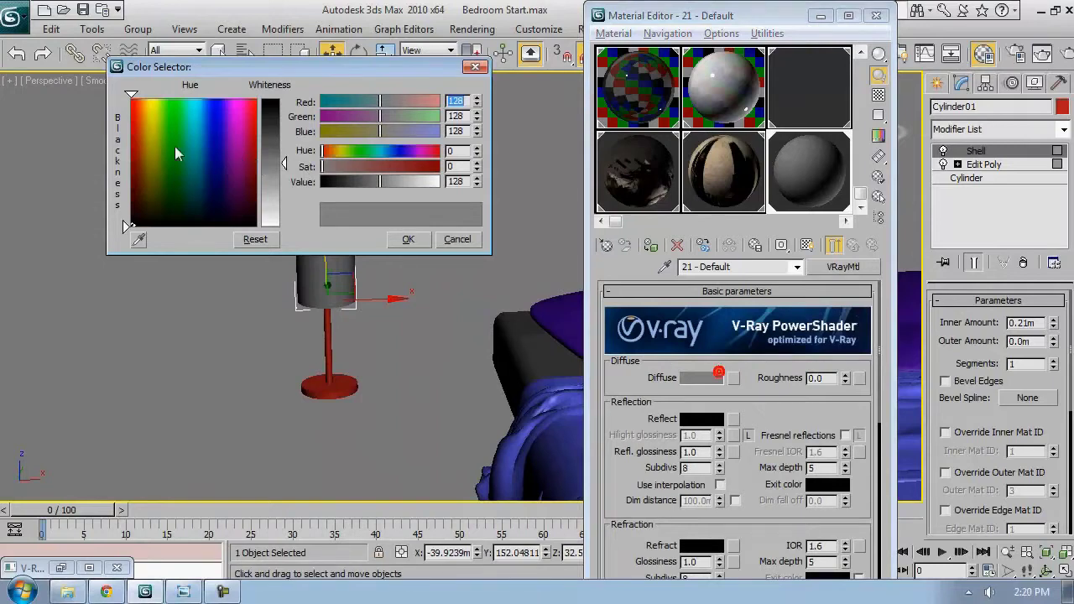
pyautogui.moveTo(156, 143); pyautogui.dragTo(130, 98)
pyautogui.moveTo(277, 144); pyautogui.dragTo(263, 99)
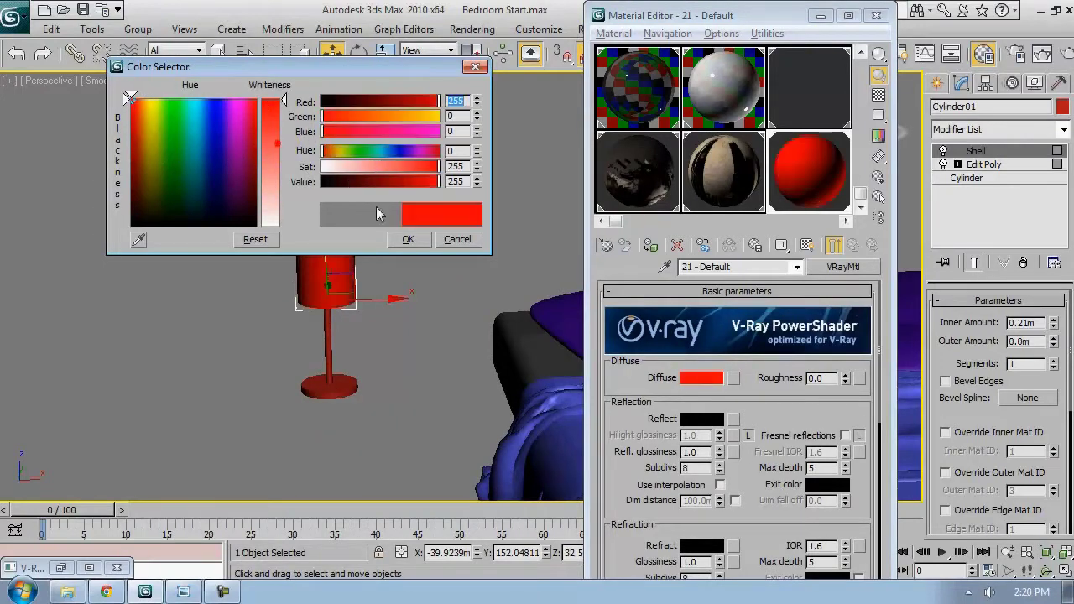
pyautogui.moveTo(338, 64); pyautogui.dragTo(768, 24)
pyautogui.keyDown('alt'); pyautogui.moveTo(389, 420); pyautogui.dragTo(400, 410, button='middle'); pyautogui.keyUp('alt')
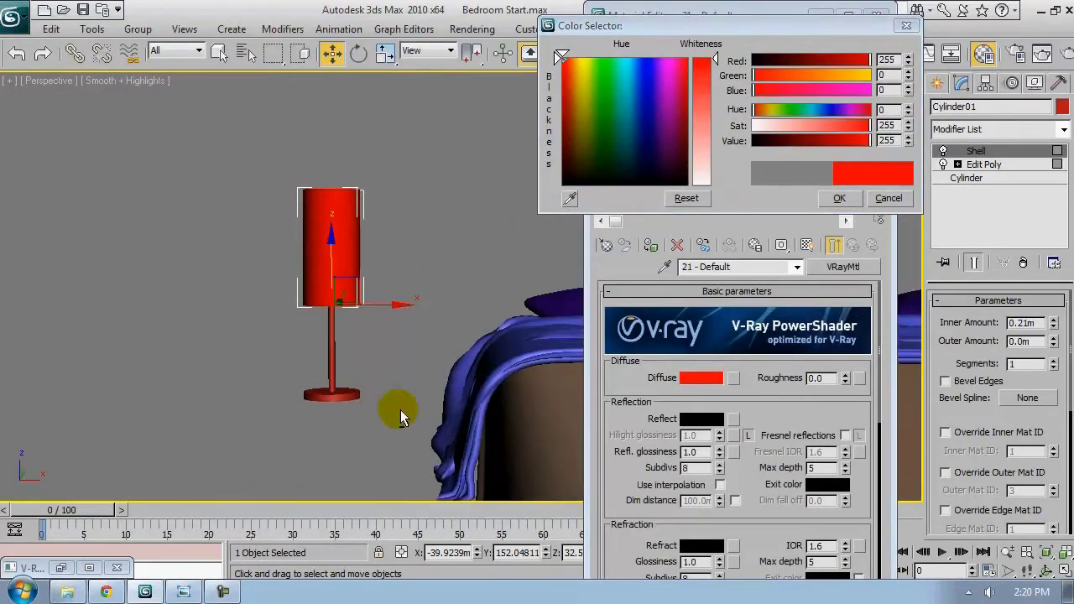
pyautogui.moveTo(867, 147); pyautogui.dragTo(840, 147)
pyautogui.click(847, 199)
pyautogui.keyDown('alt'); pyautogui.moveTo(216, 312); pyautogui.dragTo(192, 334, button='middle'); pyautogui.keyUp('alt')
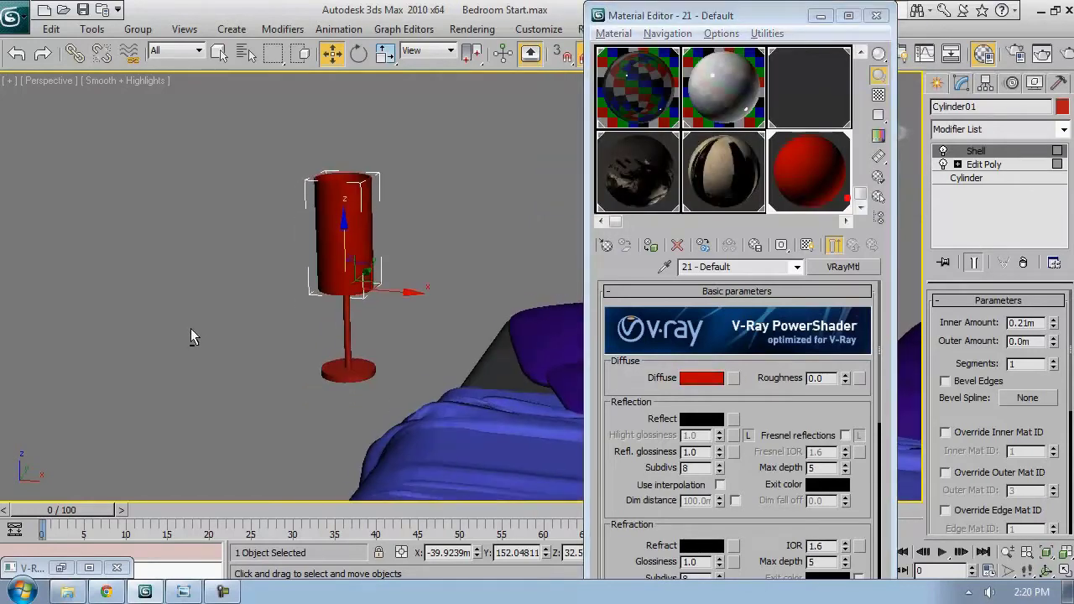
# Set the lampshade material's refraction colour to a mid grey of value 129 and enable Affect shadows
pyautogui.moveTo(621, 501); pyautogui.dragTo(625, 350)
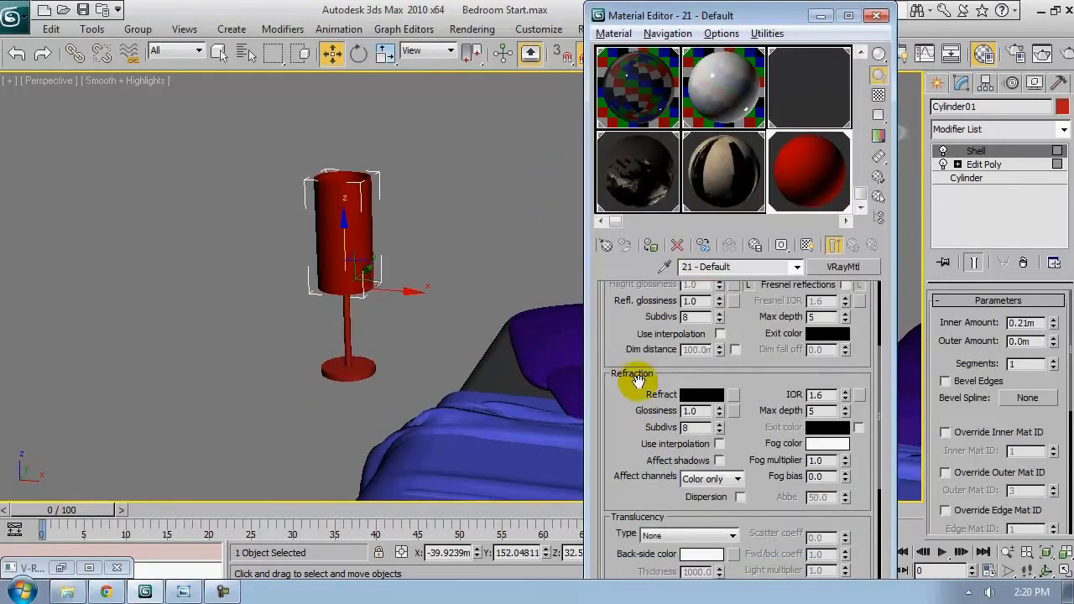
pyautogui.click(702, 394)
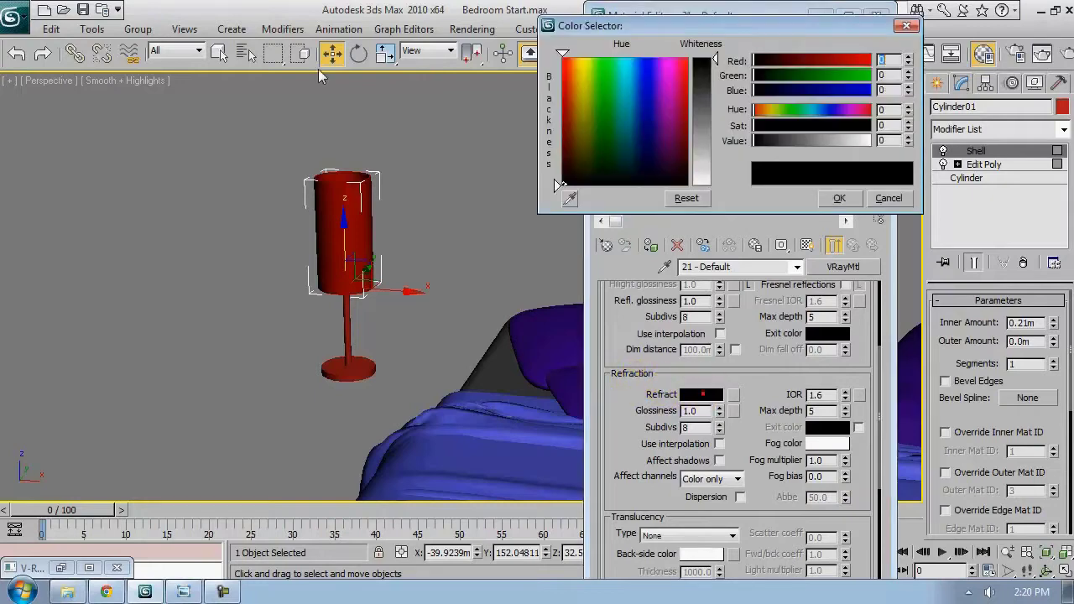
pyautogui.click(710, 123)
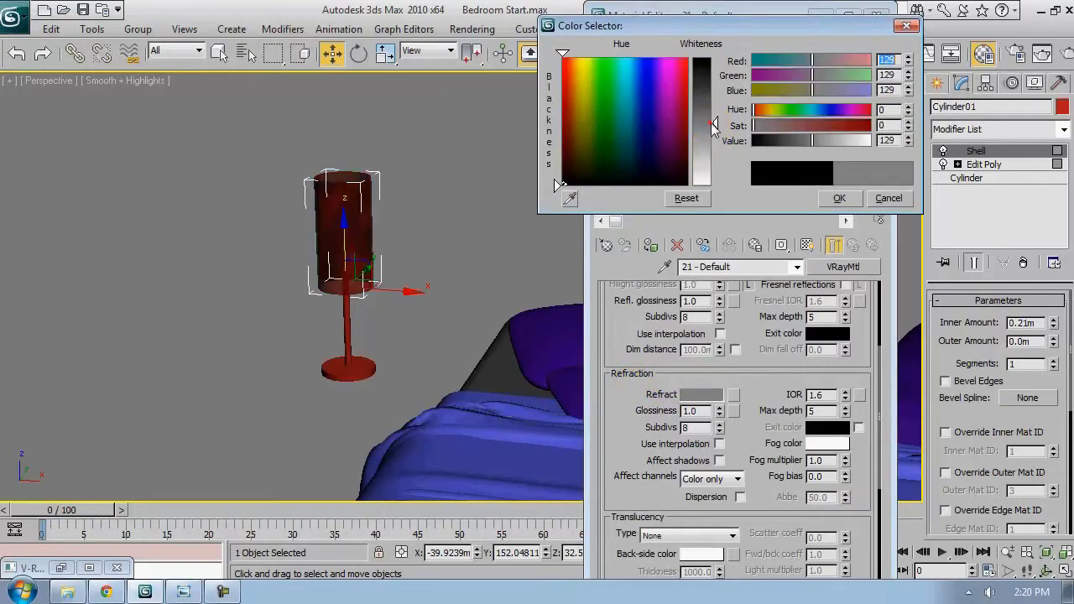
pyautogui.click(841, 198)
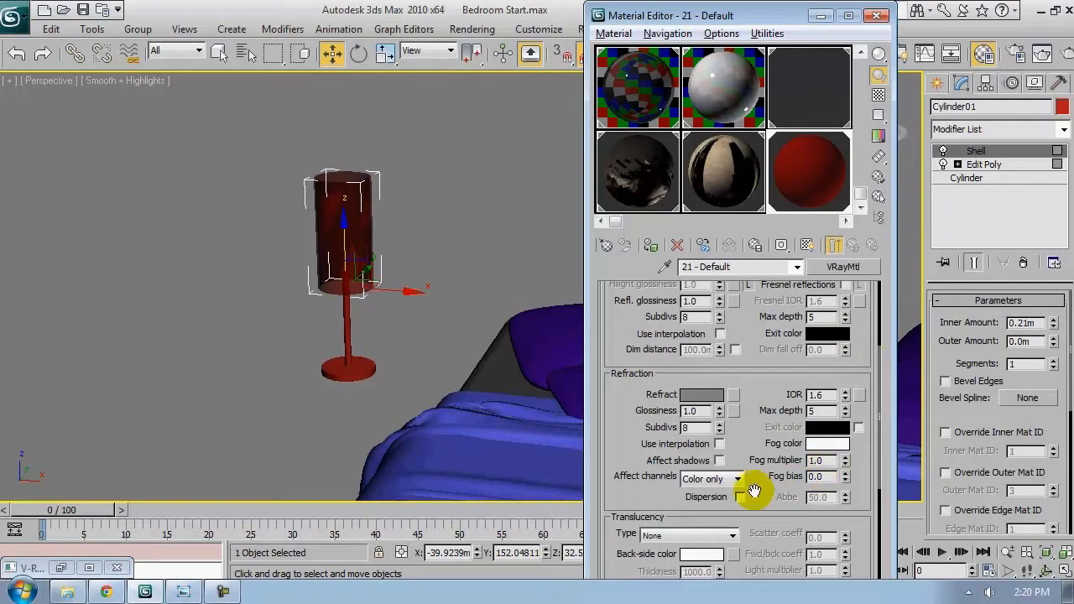
pyautogui.keyDown('alt'); pyautogui.moveTo(475, 287); pyautogui.dragTo(390, 232, button='middle'); pyautogui.keyUp('alt')
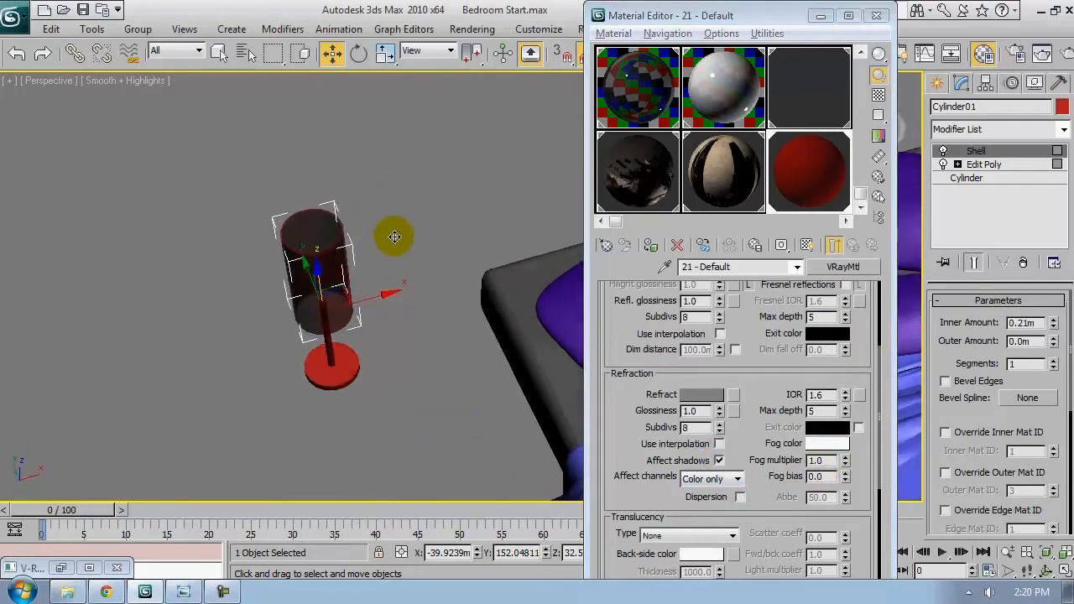
# Show the checkered background behind the material sample and set the refraction IOR to 1.1
pyautogui.click(878, 95)
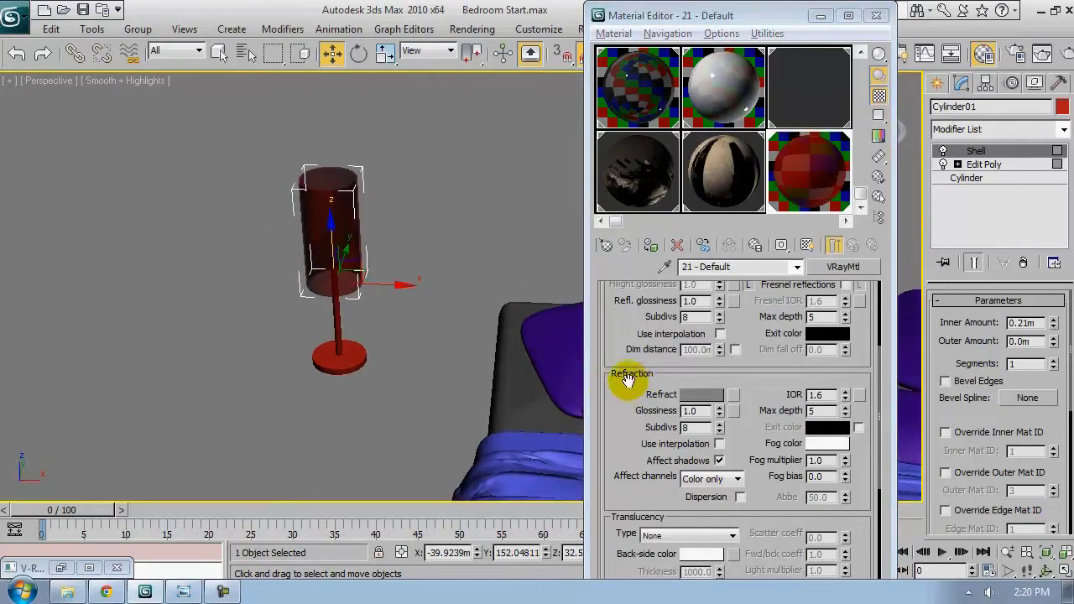
pyautogui.click(817, 395)
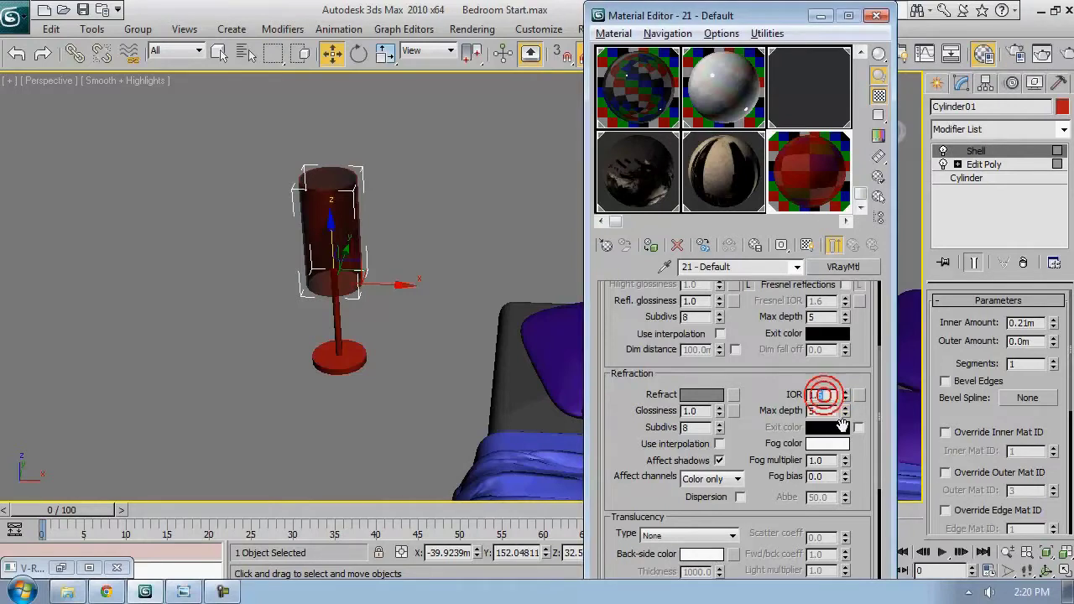
pyautogui.write('1')
pyautogui.press('Return')
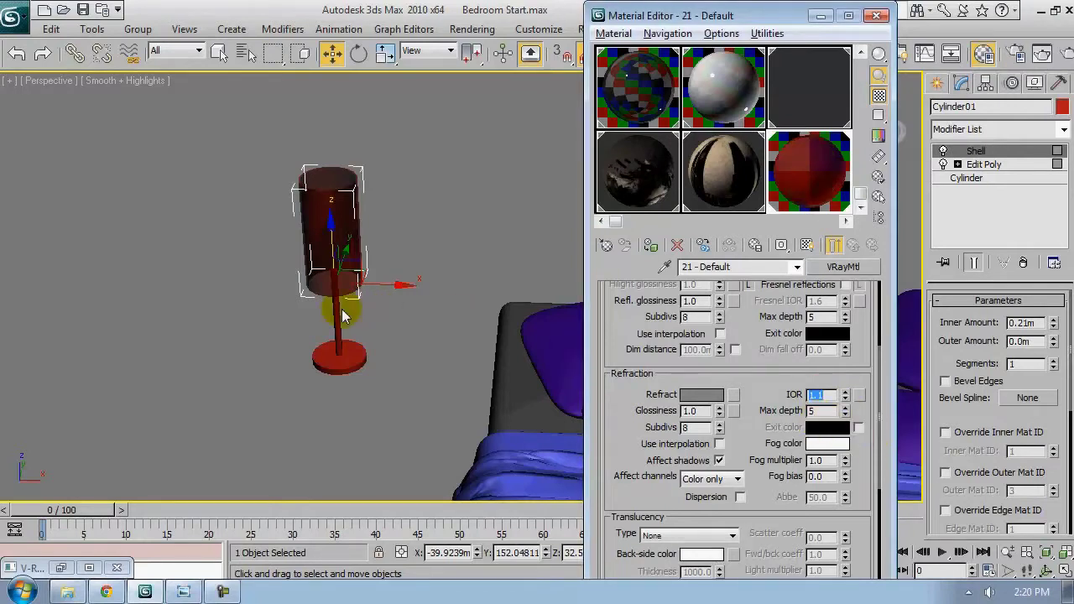
# Assign the red 21 - Default material to the shade of the lamp on the other side of the bed
pyautogui.keyDown('alt'); pyautogui.moveTo(302, 278); pyautogui.dragTo(359, 326, button='middle'); pyautogui.keyUp('alt')
pyautogui.press('z')
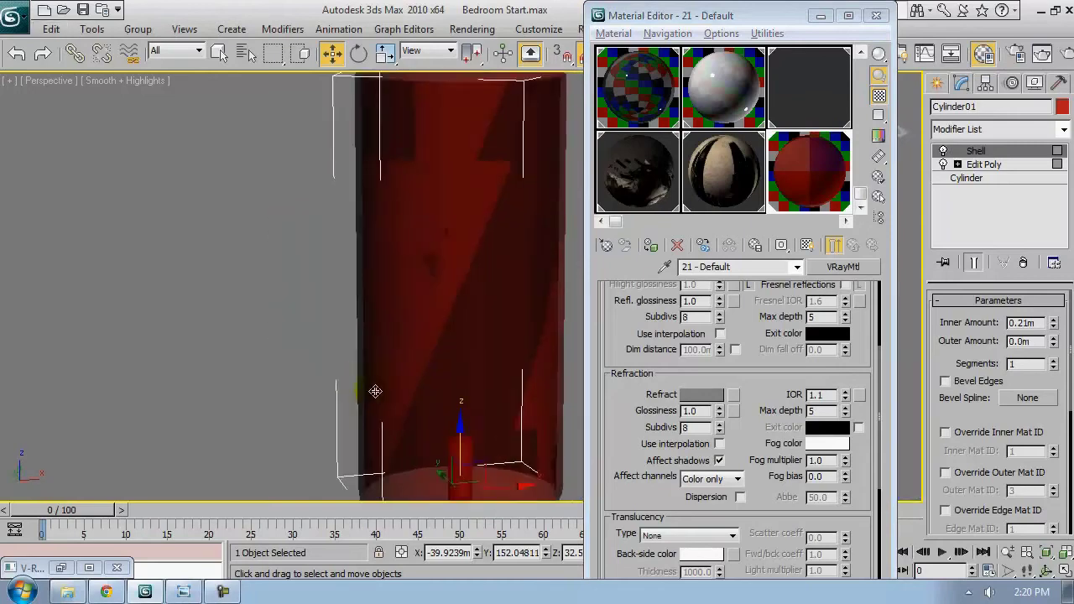
pyautogui.keyDown('alt'); pyautogui.moveTo(375, 391); pyautogui.dragTo(228, 271, button='middle'); pyautogui.keyUp('alt')
pyautogui.scroll(-5, 230, 269)
pyautogui.keyDown('alt'); pyautogui.moveTo(412, 312); pyautogui.dragTo(542, 229, button='middle'); pyautogui.keyUp('alt')
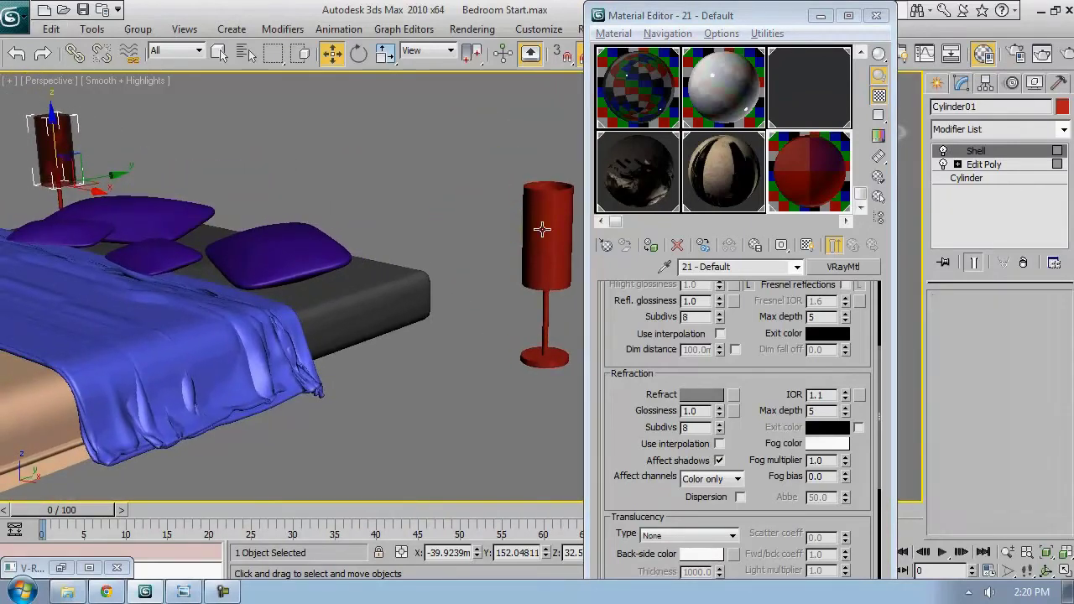
pyautogui.click(542, 229)
pyautogui.click(650, 245)
# Assign the Chrome material to the stands and bases of both bedside lamps
pyautogui.keyDown('alt'); pyautogui.moveTo(198, 306); pyautogui.dragTo(288, 305, button='middle'); pyautogui.keyUp('alt')
pyautogui.click(571, 331)
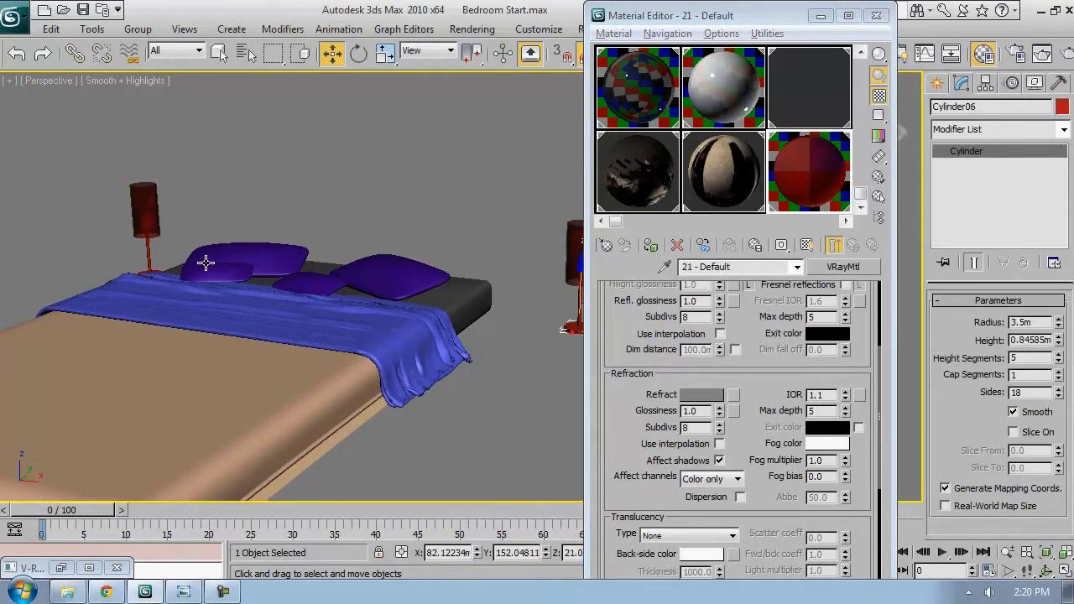
pyautogui.keyDown('ctrl'); pyautogui.click(148, 251); pyautogui.keyUp('ctrl')
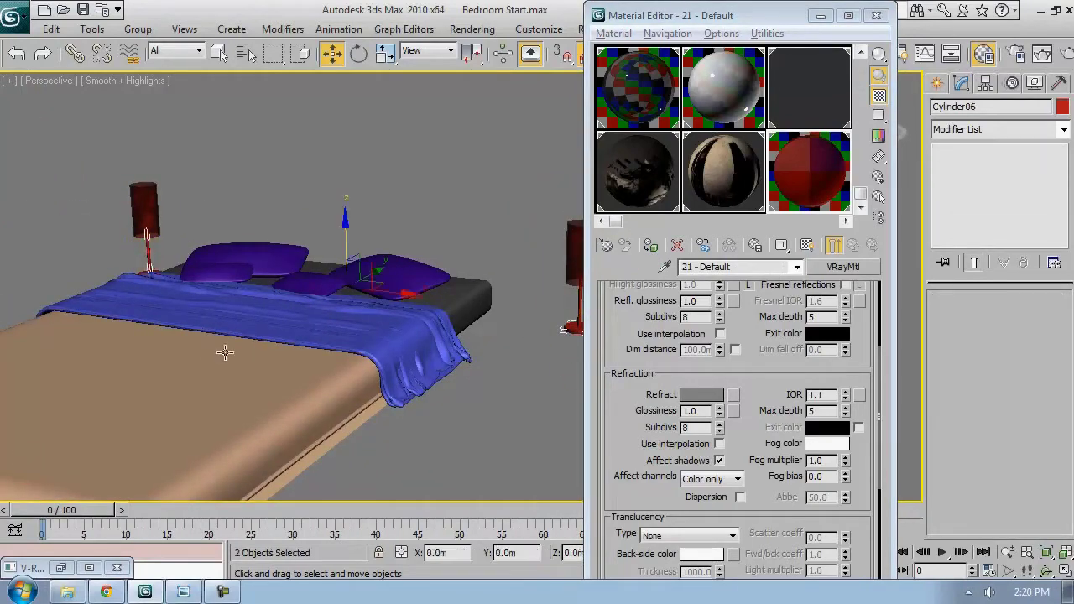
pyautogui.keyDown('alt'); pyautogui.moveTo(224, 352); pyautogui.dragTo(168, 347, button='middle'); pyautogui.keyUp('alt')
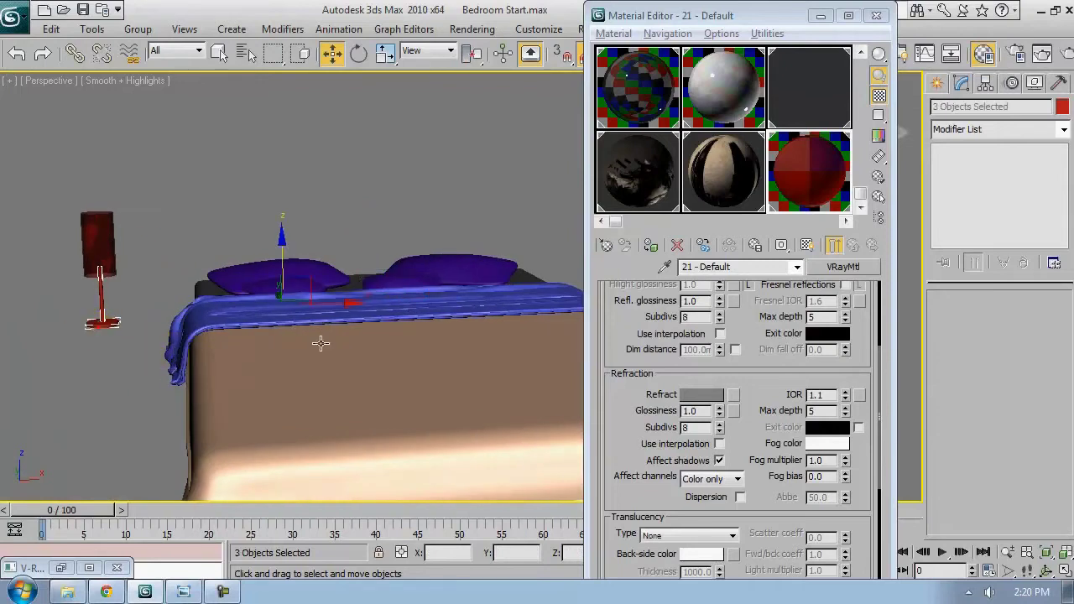
pyautogui.keyDown('alt'); pyautogui.moveTo(321, 343); pyautogui.dragTo(173, 312, button='middle'); pyautogui.keyUp('alt')
pyautogui.keyDown('ctrl'); pyautogui.click(385, 240); pyautogui.keyUp('ctrl')
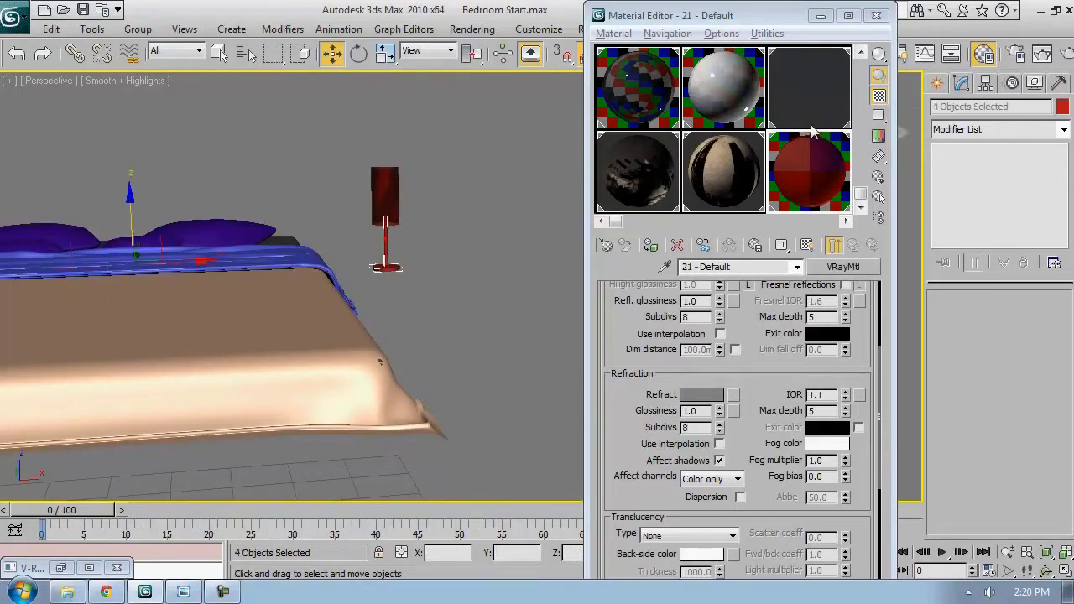
pyautogui.click(617, 100)
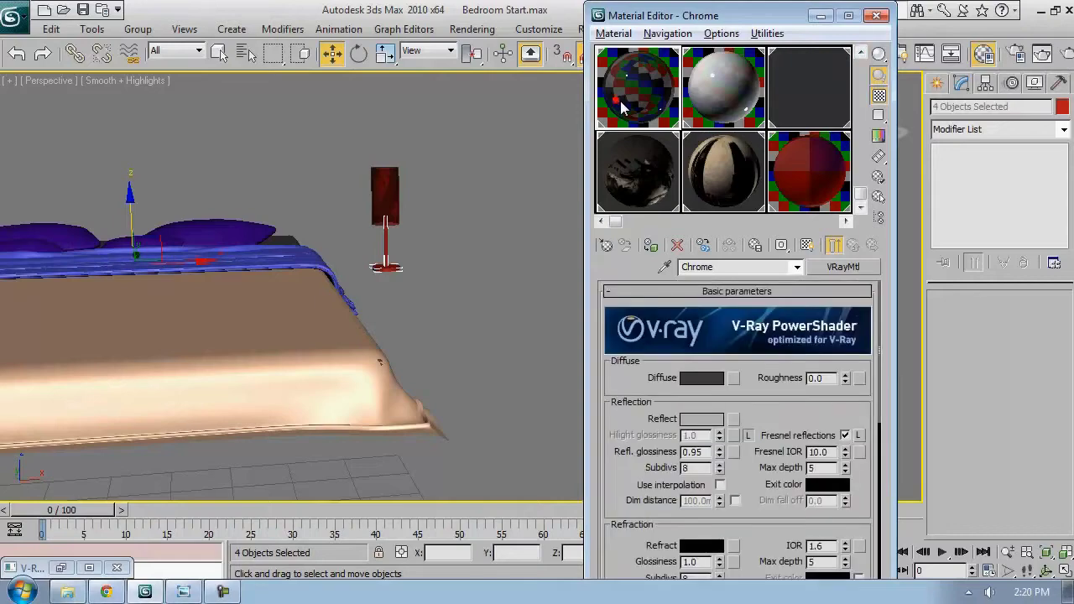
pyautogui.click(653, 247)
# Hide all six parts of the two bedside lamps
pyautogui.keyDown('alt'); pyautogui.moveTo(118, 274); pyautogui.dragTo(183, 357, button='middle'); pyautogui.keyUp('alt')
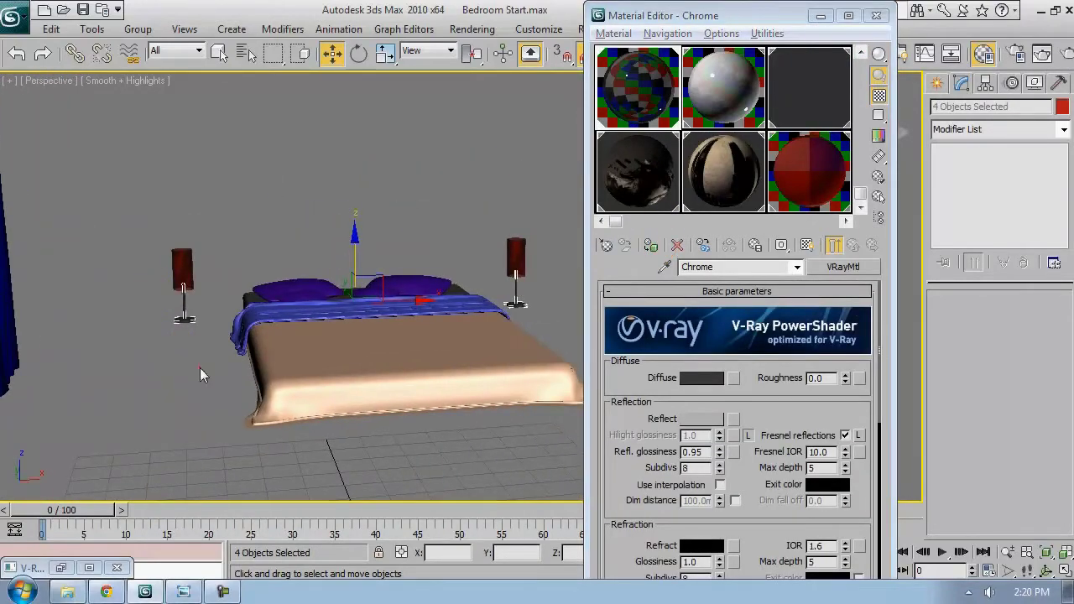
pyautogui.moveTo(212, 355); pyautogui.dragTo(138, 251)
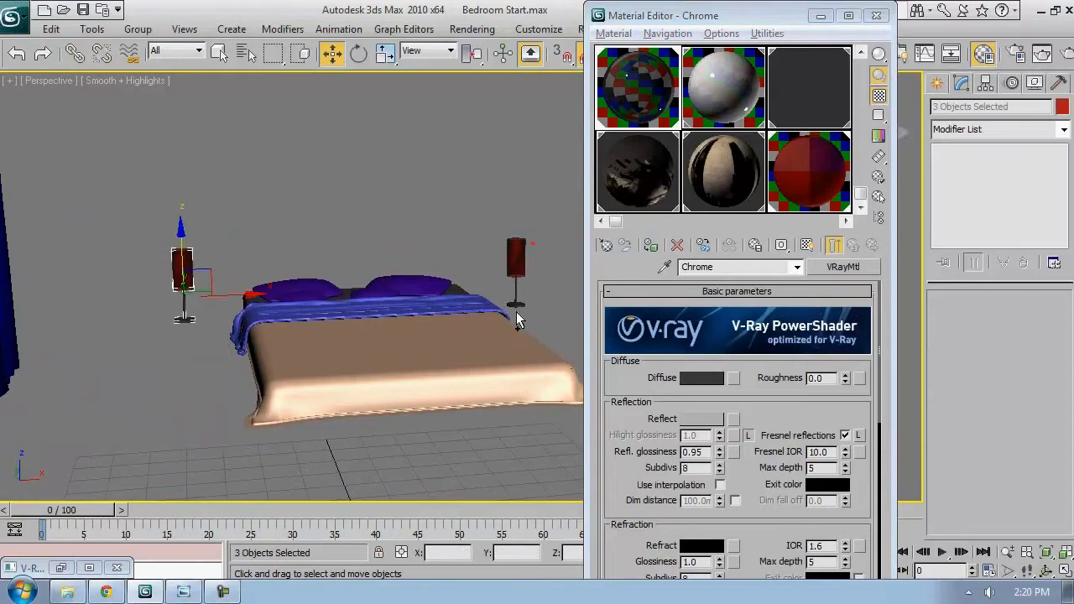
pyautogui.keyDown('alt'); pyautogui.moveTo(546, 326); pyautogui.dragTo(510, 329, button='middle'); pyautogui.keyUp('alt')
pyautogui.rightClick(474, 245)
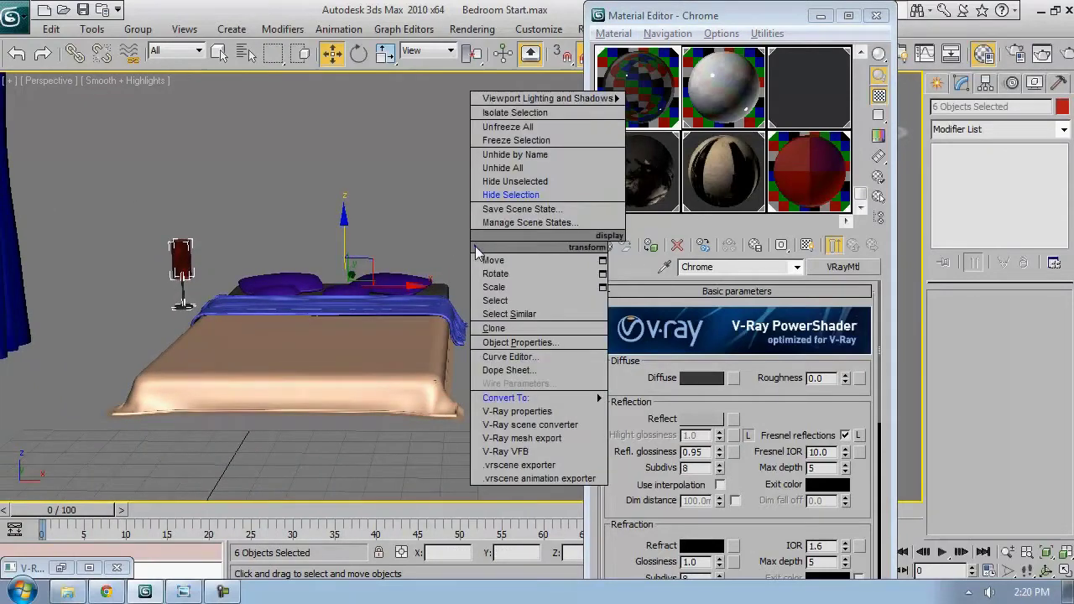
pyautogui.click(515, 196)
# Isolate the dark mattress beneath the blankets and show its edged faces
pyautogui.keyDown('alt'); pyautogui.moveTo(515, 195); pyautogui.dragTo(319, 311, button='middle'); pyautogui.keyUp('alt')
pyautogui.click(432, 323)
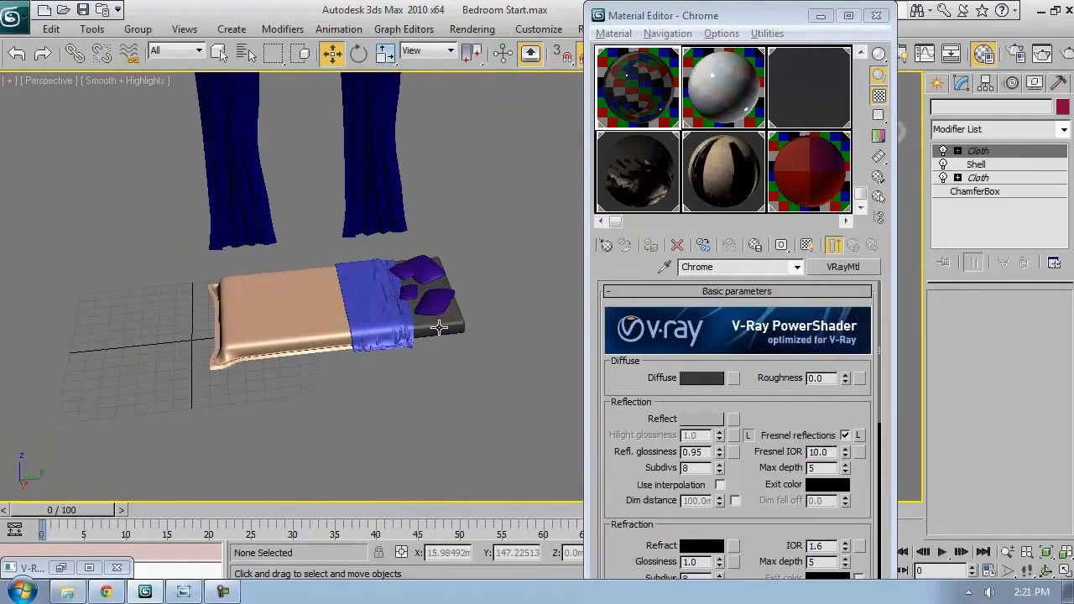
pyautogui.click(434, 331)
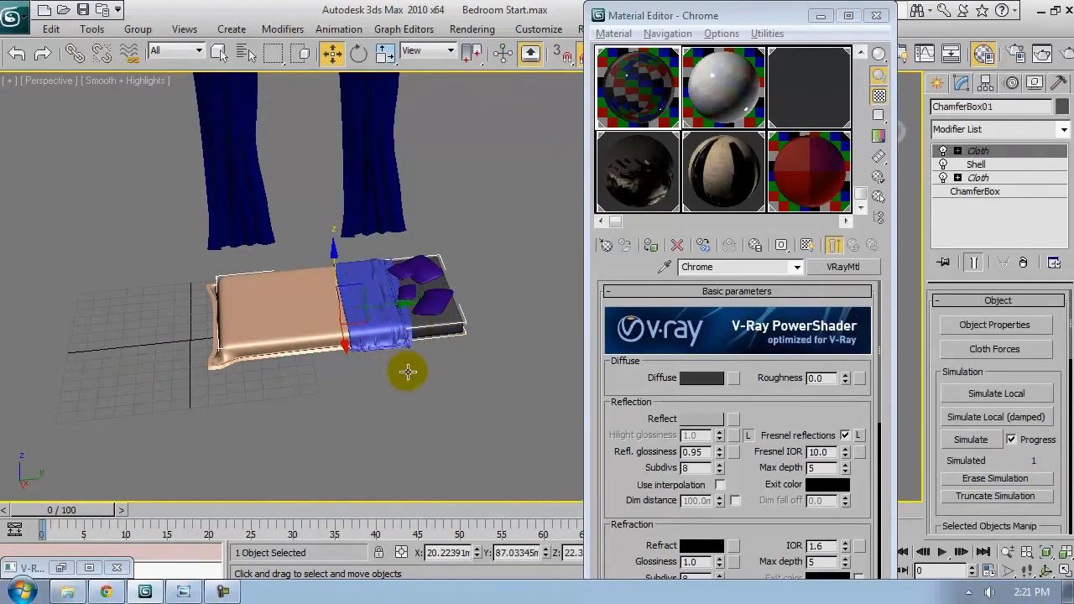
pyautogui.keyDown('alt'); pyautogui.moveTo(386, 371); pyautogui.dragTo(423, 387, button='middle'); pyautogui.keyUp('alt')
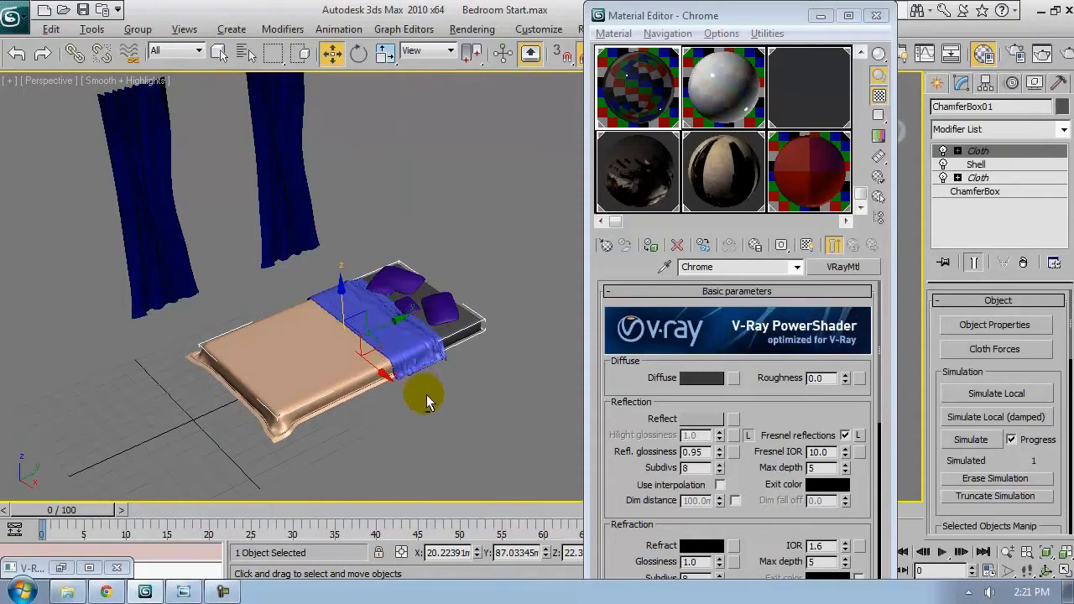
pyautogui.hotkey('alt', 'q')
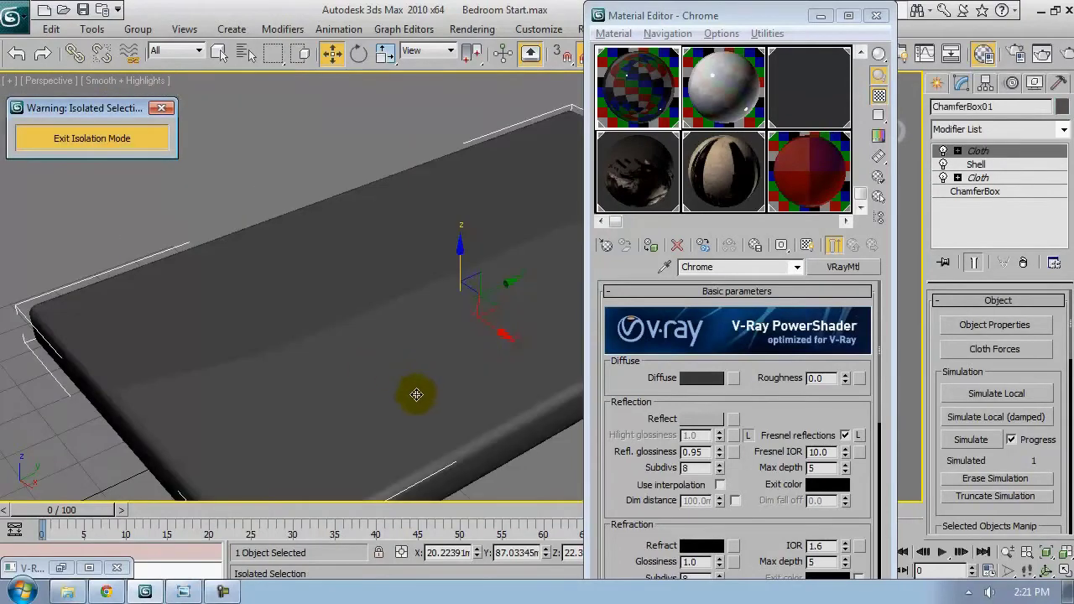
pyautogui.scroll(-3, 420, 385)
pyautogui.press('F4')
pyautogui.scroll(-4, 427, 378)
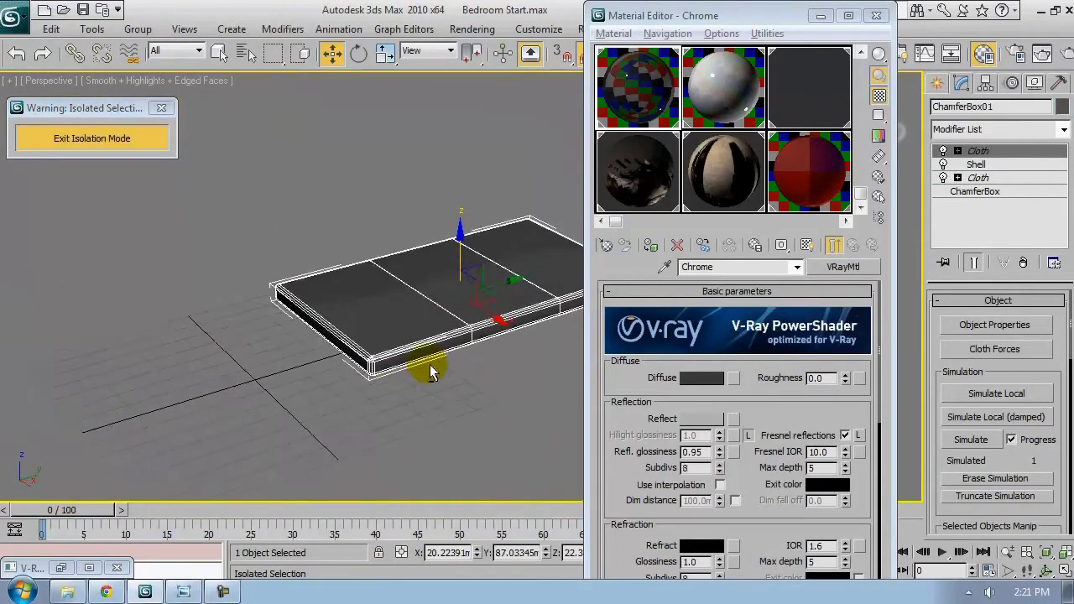
pyautogui.keyDown('alt'); pyautogui.moveTo(430, 372); pyautogui.dragTo(517, 366, button='middle'); pyautogui.keyUp('alt')
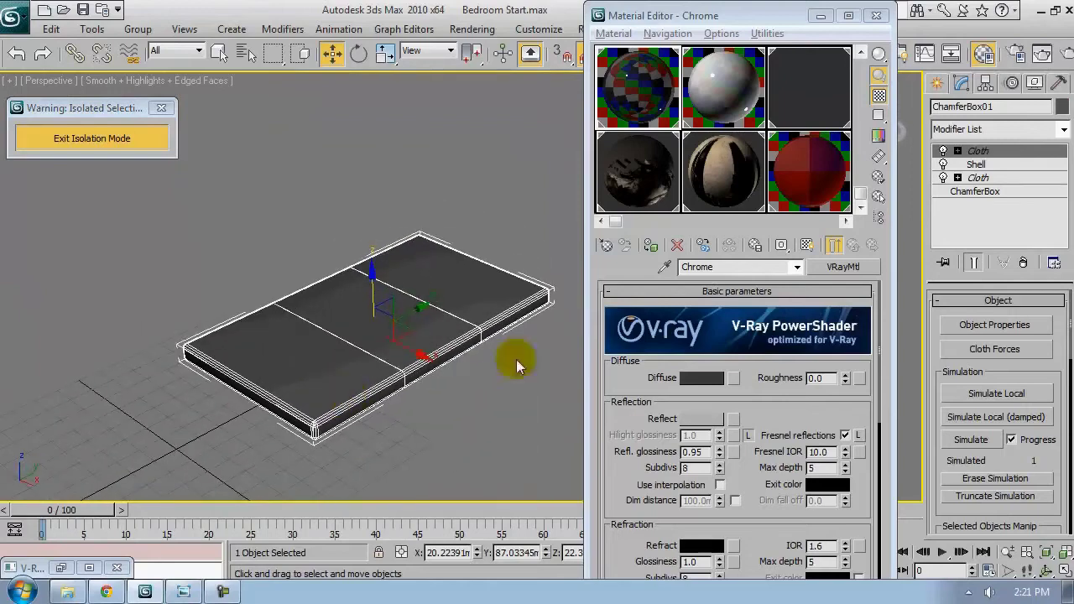
# Change the 22 - Default material to VRayMtl and assign it to the isolated mattress
pyautogui.click(845, 221)
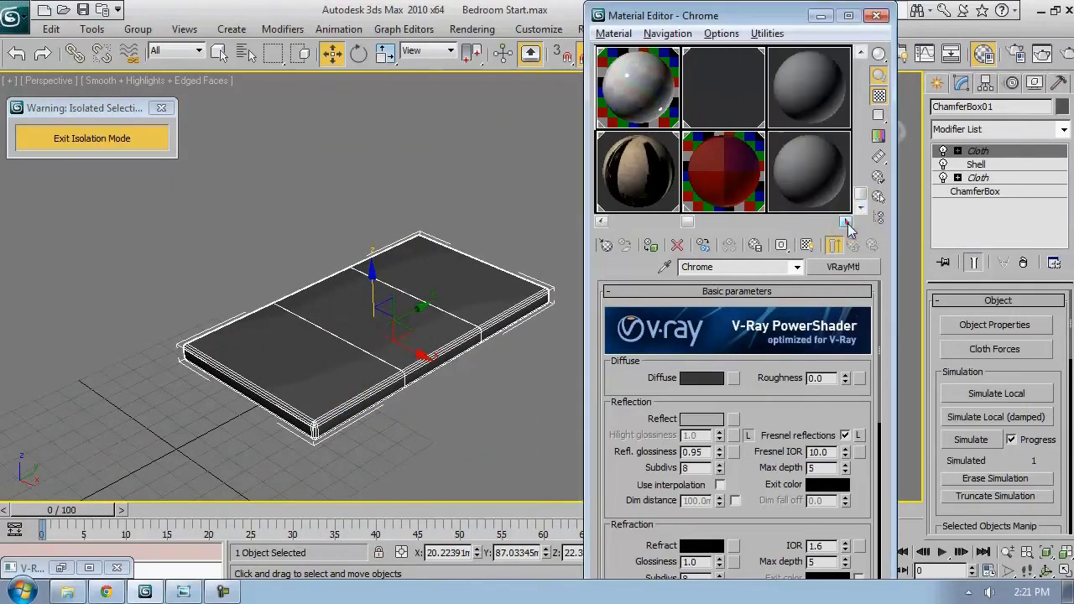
pyautogui.click(826, 194)
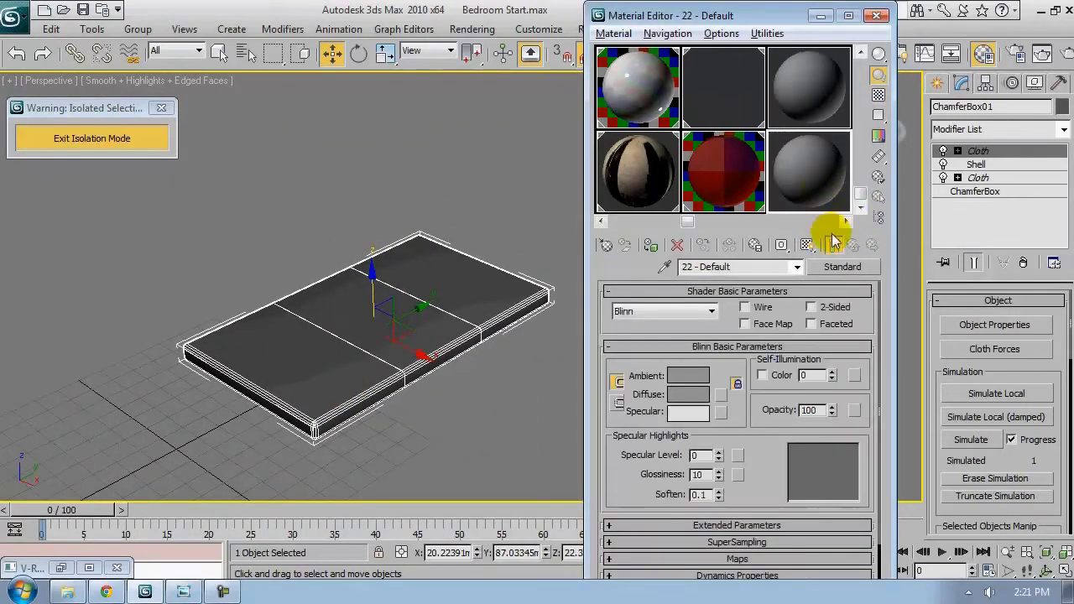
pyautogui.click(842, 266)
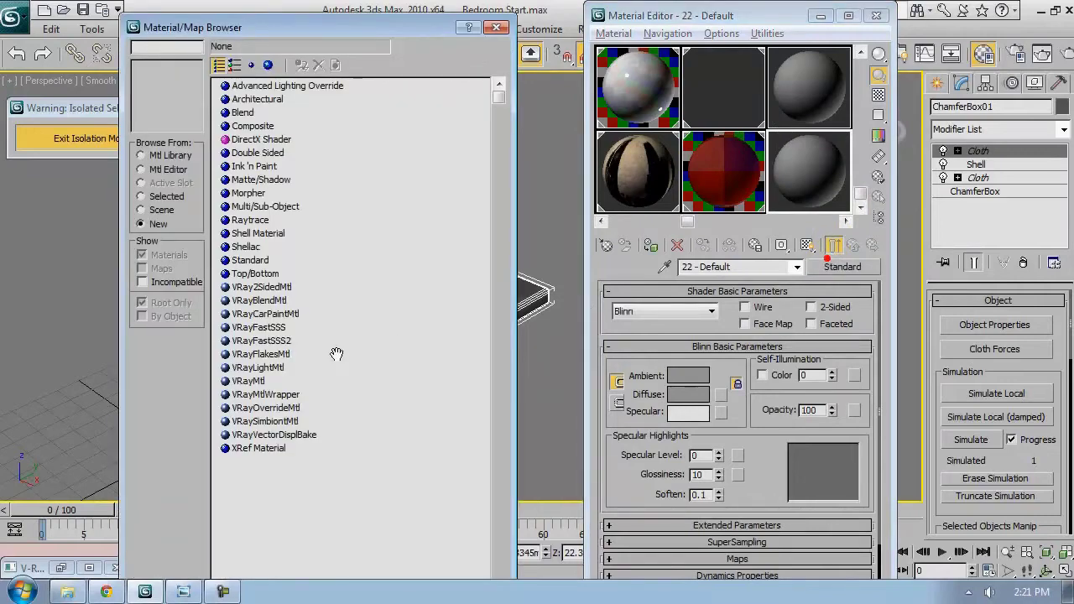
pyautogui.doubleClick(247, 382)
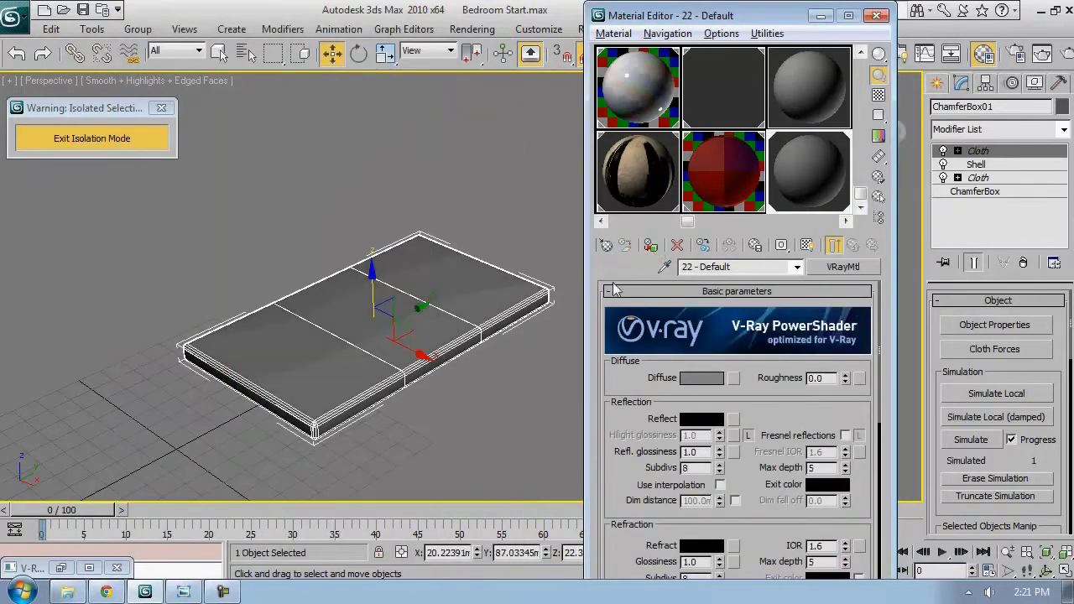
pyautogui.click(647, 244)
# Set the mattress material's diffuse colour to a near-white of value 243 and turn off the edged faces display
pyautogui.click(710, 377)
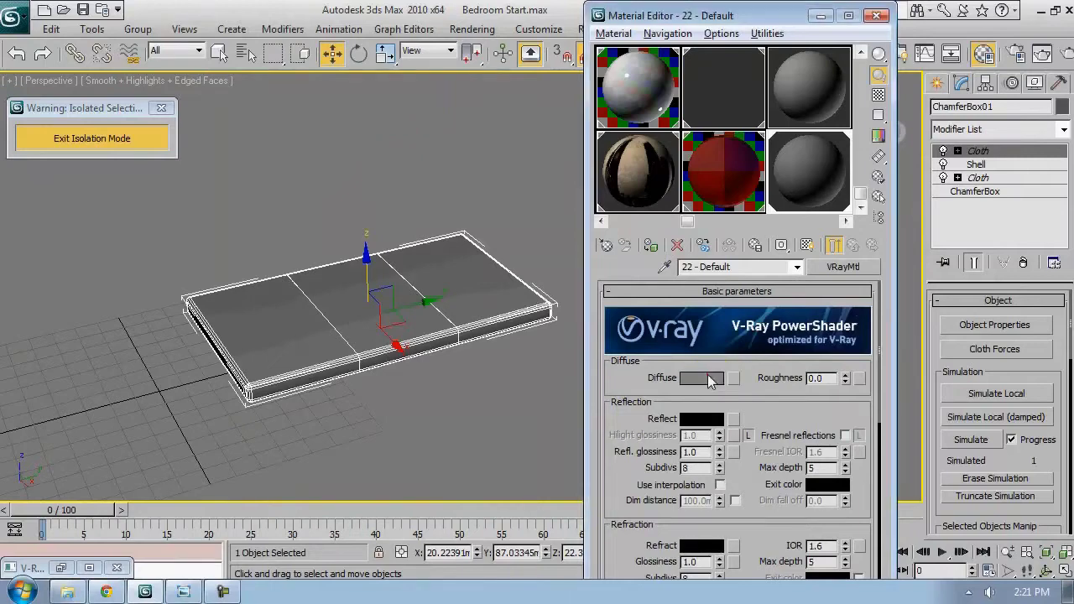
pyautogui.moveTo(707, 181); pyautogui.dragTo(718, 186)
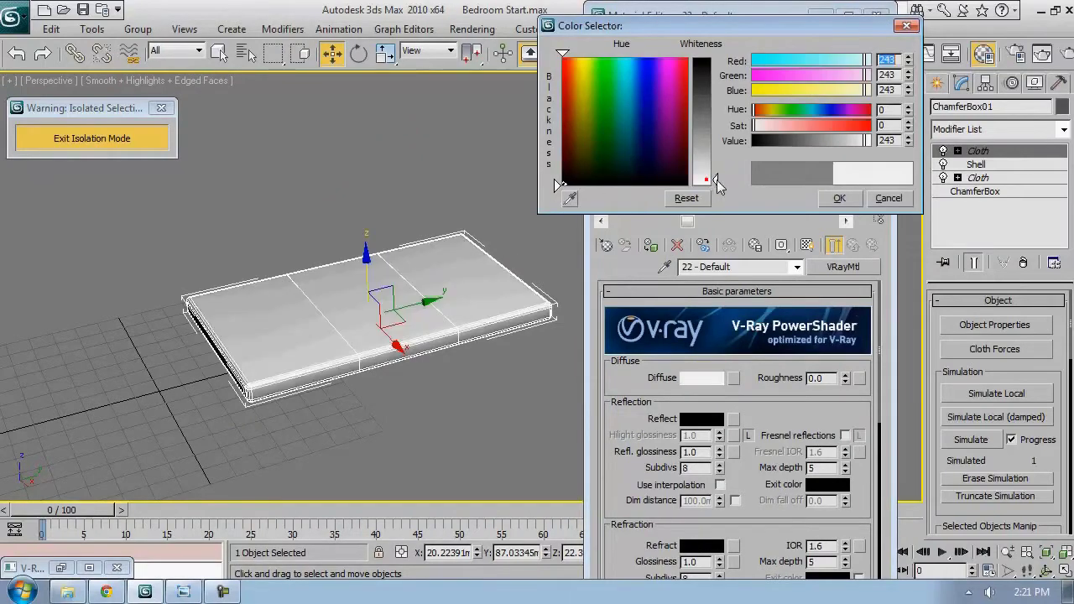
pyautogui.click(839, 198)
pyautogui.press('F4')
pyautogui.scroll(5, 457, 394)
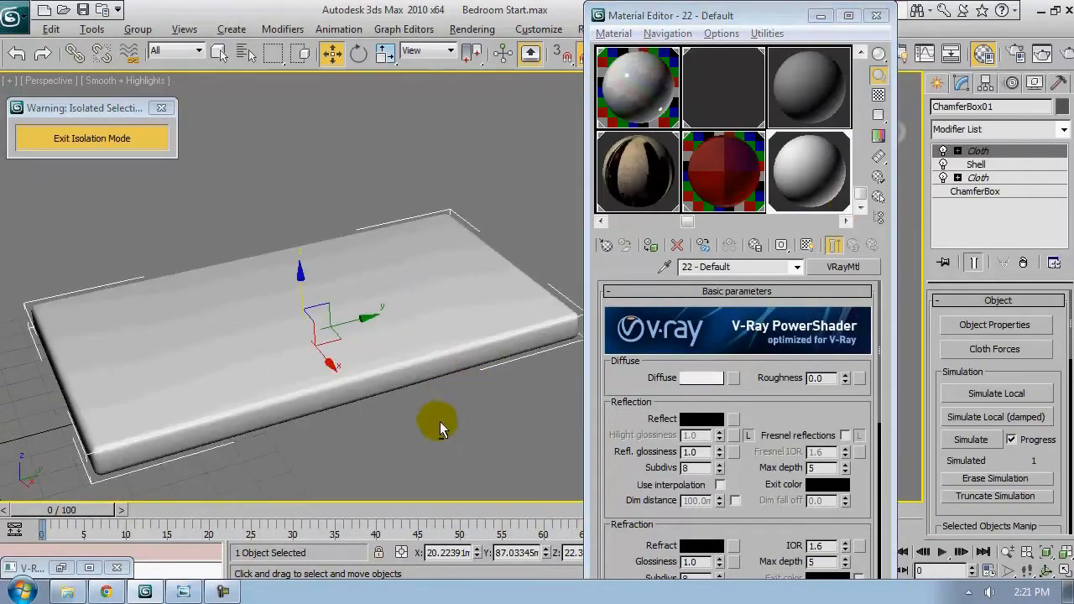
pyautogui.keyDown('alt'); pyautogui.moveTo(440, 428); pyautogui.dragTo(333, 360, button='middle'); pyautogui.keyUp('alt')
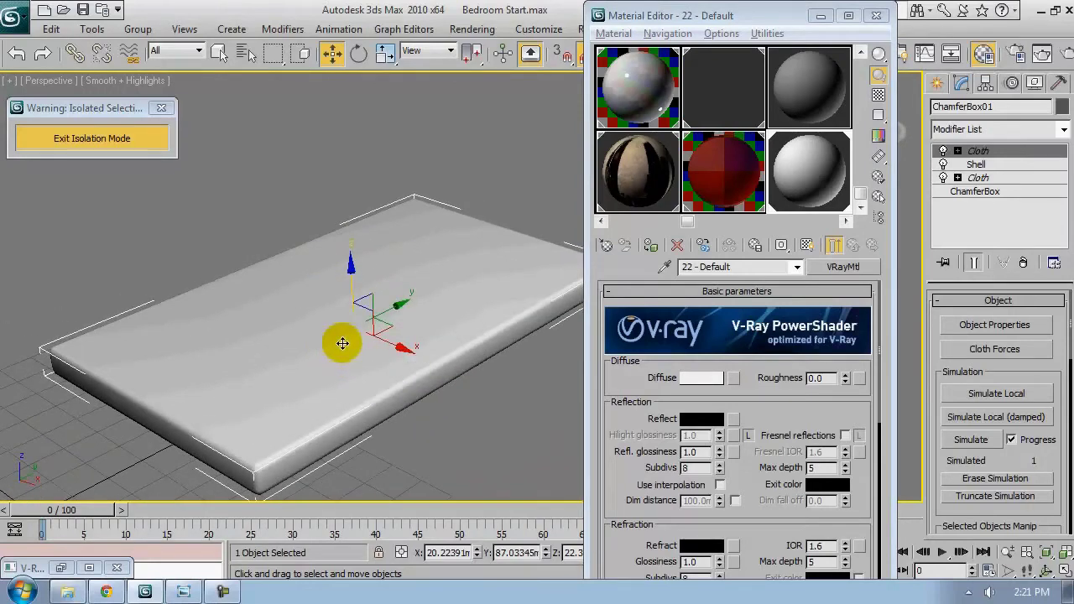
pyautogui.moveTo(335, 330); pyautogui.dragTo(383, 308, button='middle')
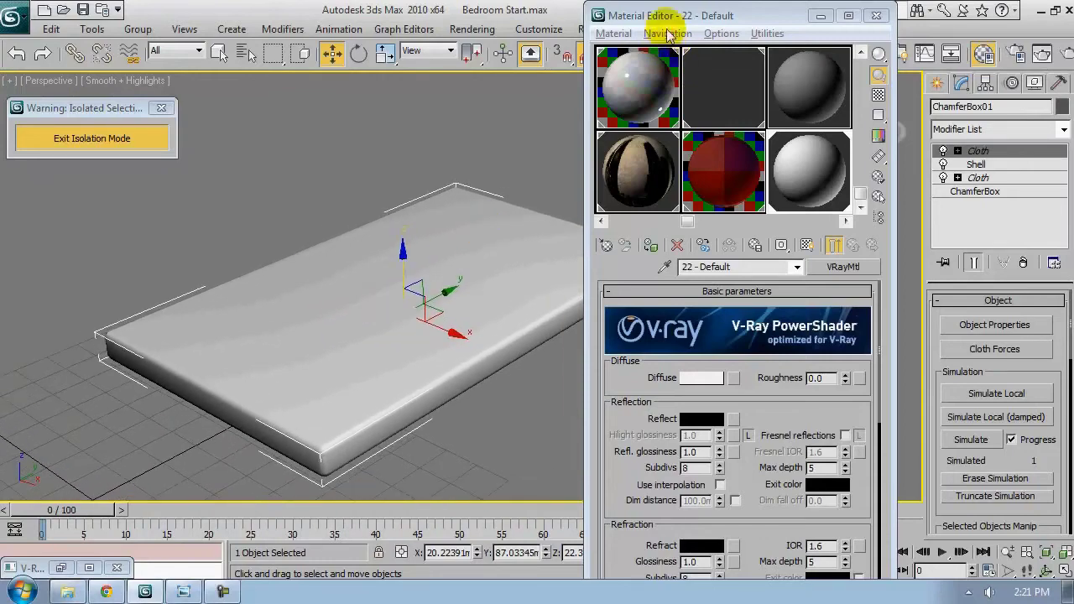
# Set the mattress material's reflection colour to dark grey and show the checkered background behind its sample
pyautogui.moveTo(668, 15); pyautogui.dragTo(772, 18)
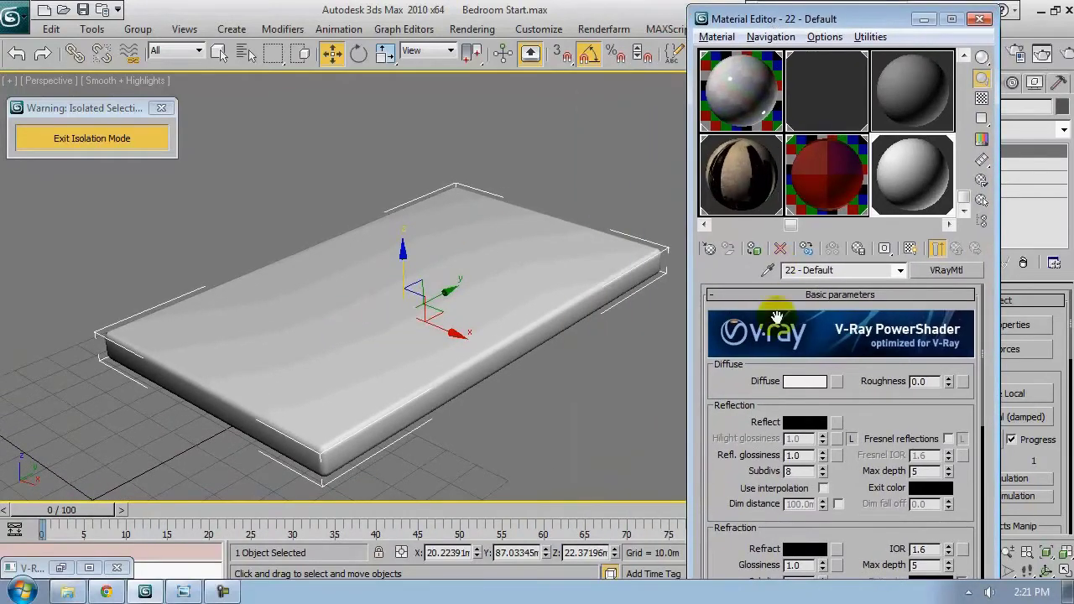
pyautogui.click(810, 421)
pyautogui.moveTo(707, 91); pyautogui.dragTo(711, 96)
pyautogui.click(838, 198)
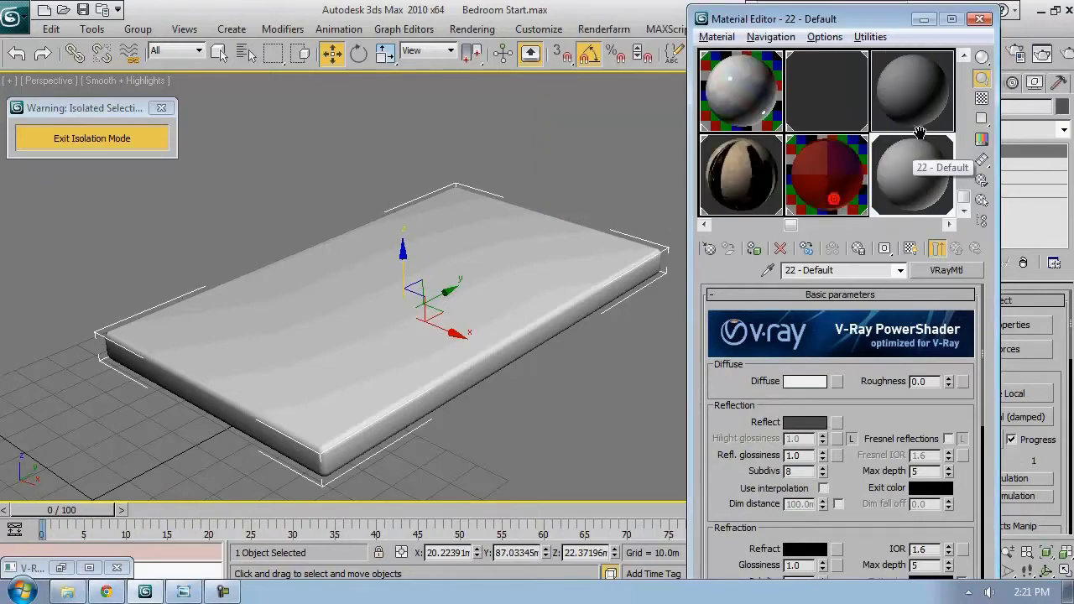
pyautogui.click(982, 100)
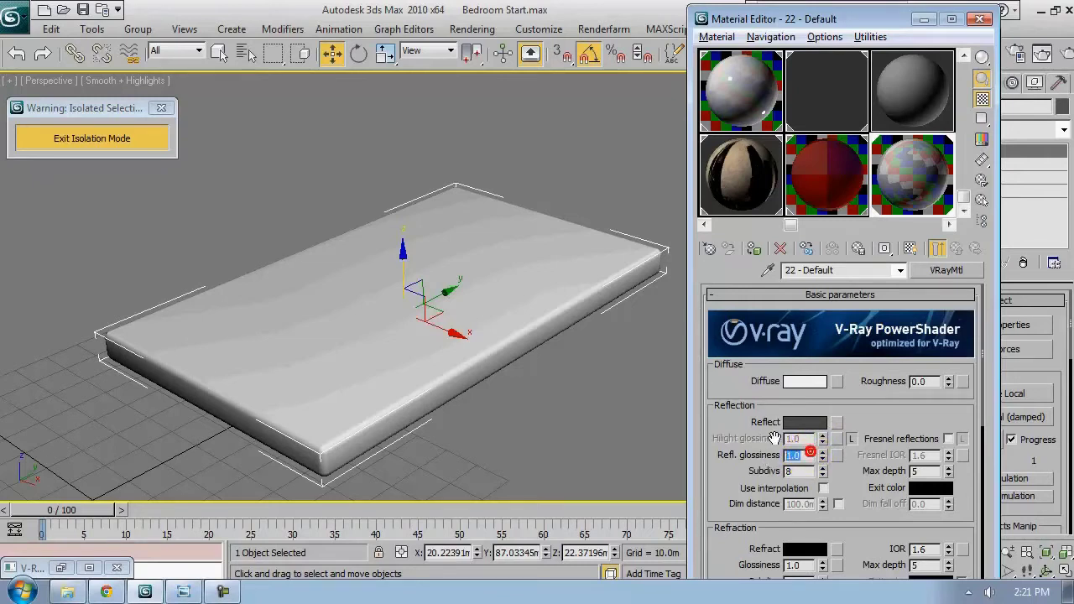
# Set the mattress material's reflection glossiness to 0.5, enable Fresnel reflections and check the enlarged sample
pyautogui.write('.5')
pyautogui.press('Return')
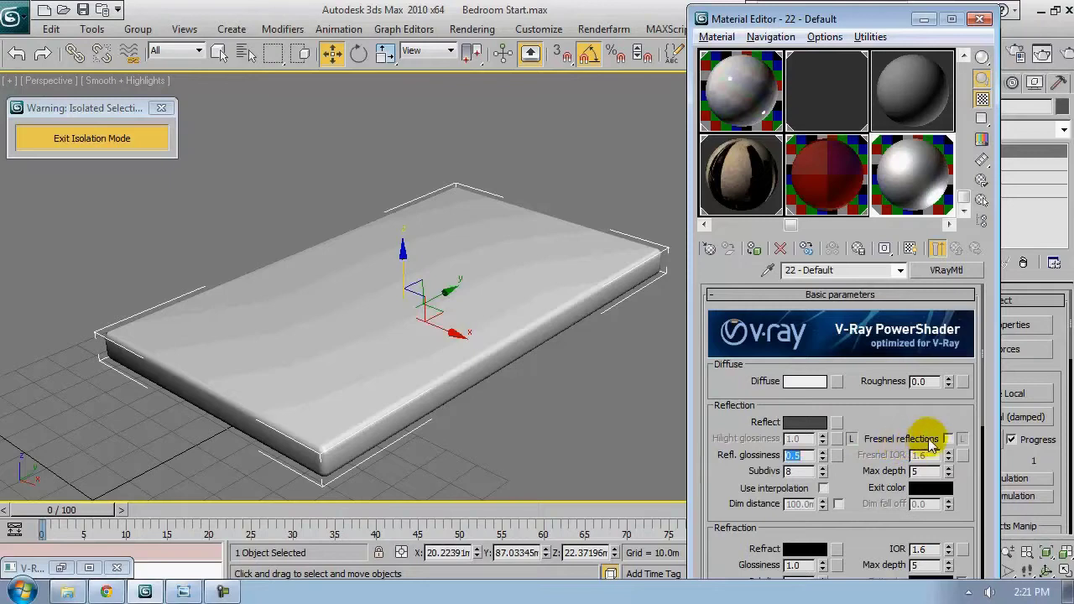
pyautogui.click(948, 438)
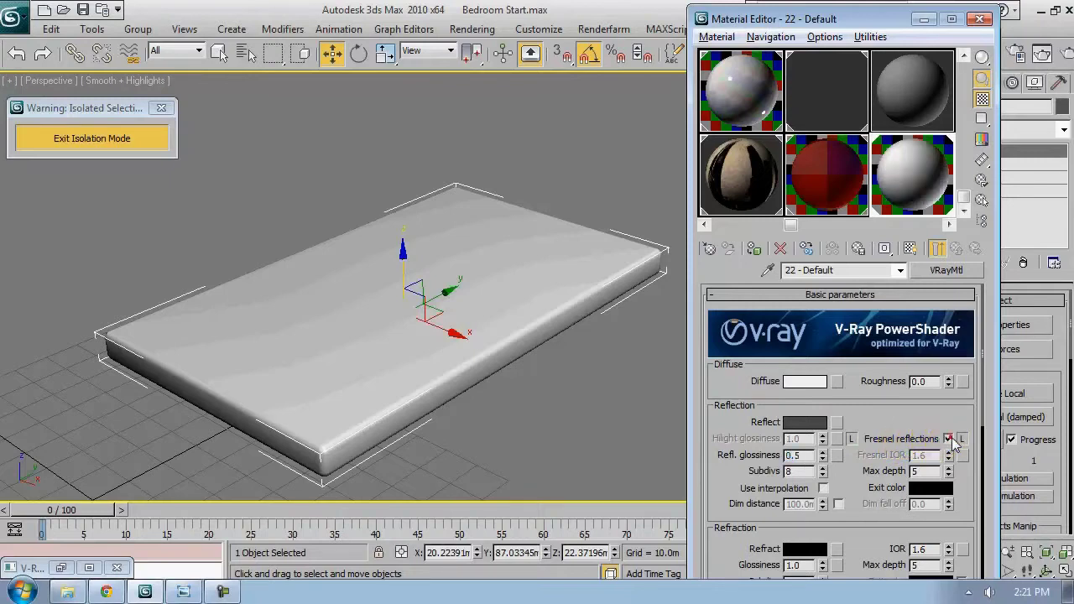
pyautogui.doubleClick(923, 183)
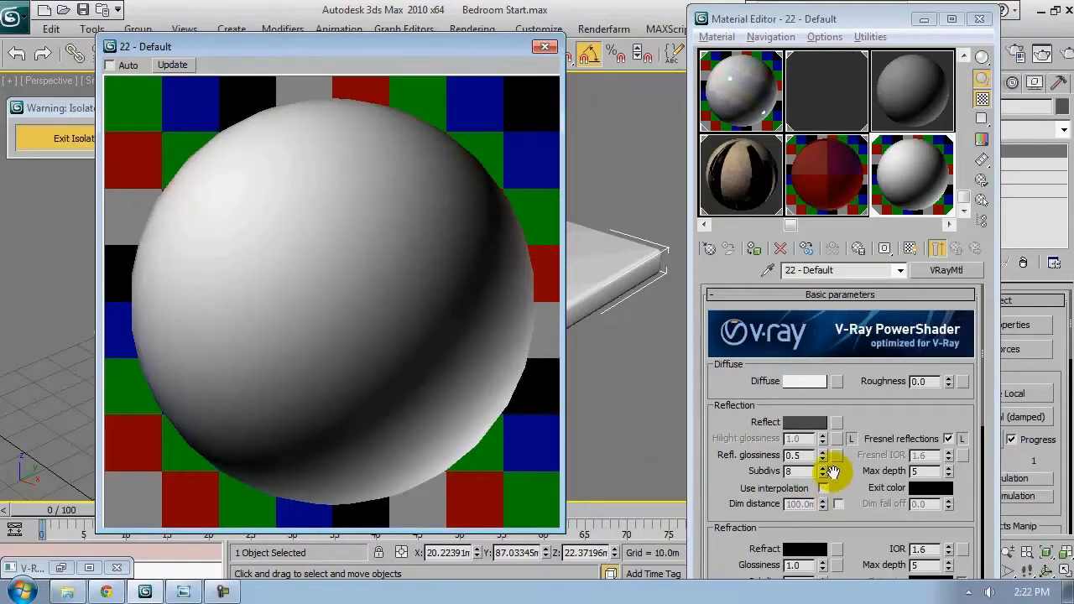
pyautogui.click(545, 48)
# Exit isolation mode and hide the mattress
pyautogui.scroll(-4, 443, 263)
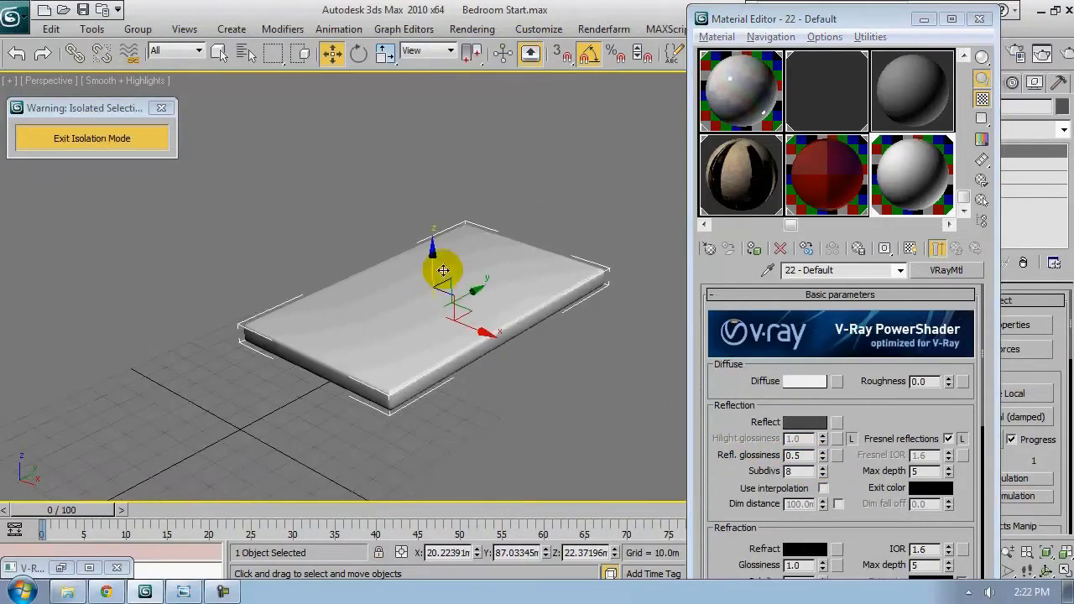
pyautogui.click(146, 140)
pyautogui.rightClick(416, 324)
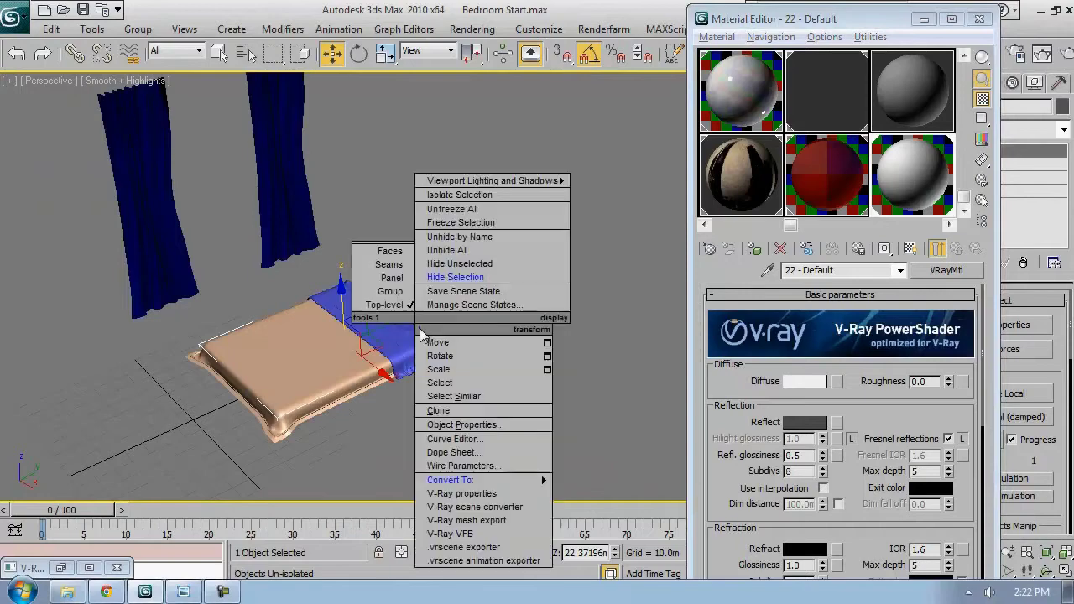
pyautogui.click(482, 279)
# Select both curtains, convert the unused 16 - Default material to VRayMtl and assign it to them
pyautogui.moveTo(273, 290); pyautogui.dragTo(372, 324, button='middle')
pyautogui.moveTo(209, 198); pyautogui.dragTo(150, 171)
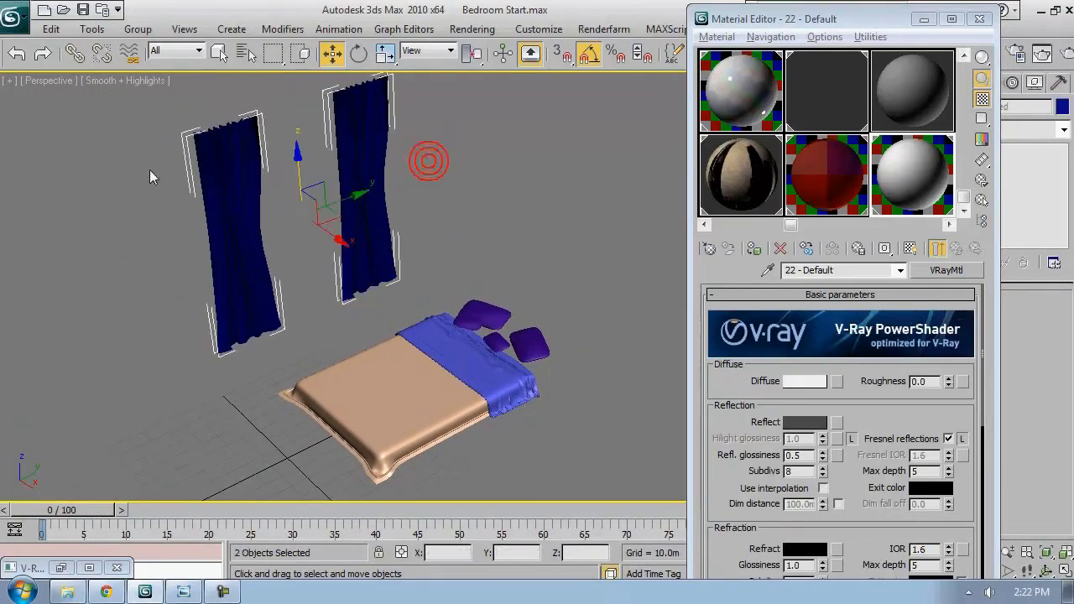
pyautogui.click(929, 107)
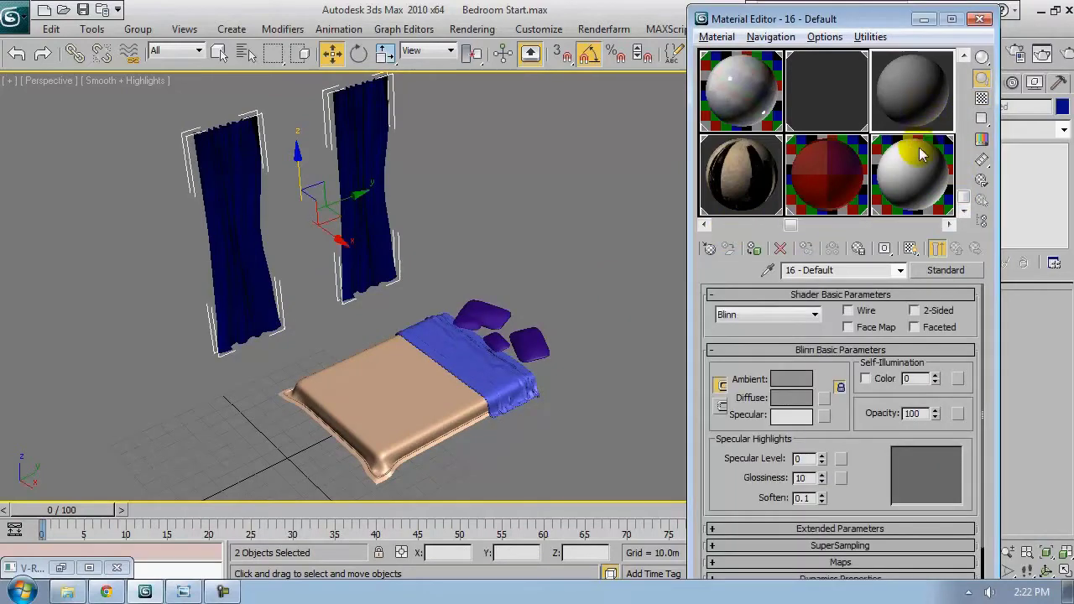
pyautogui.click(931, 272)
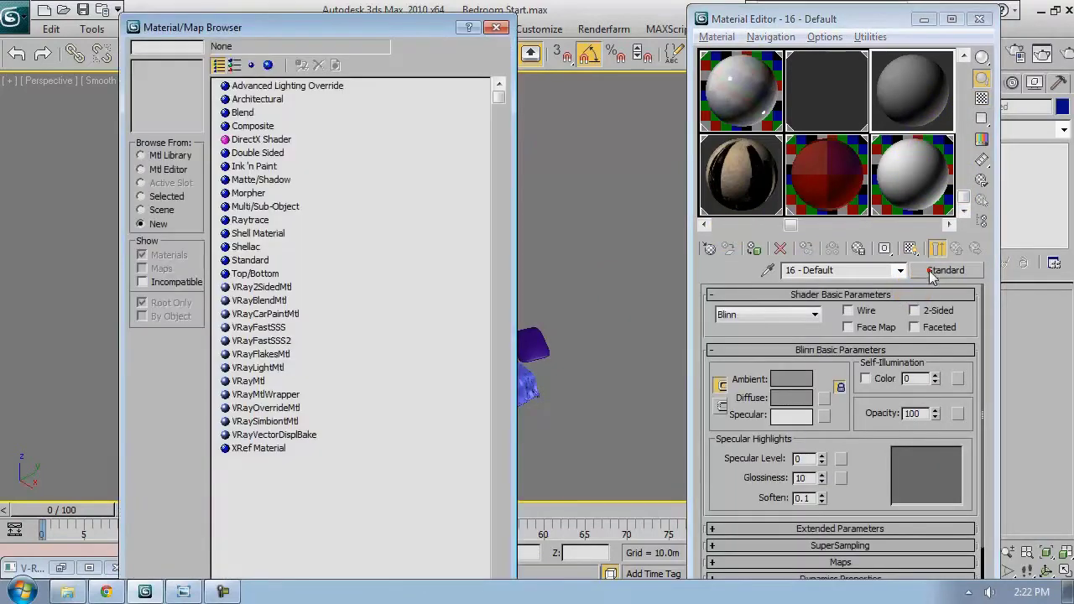
pyautogui.doubleClick(249, 382)
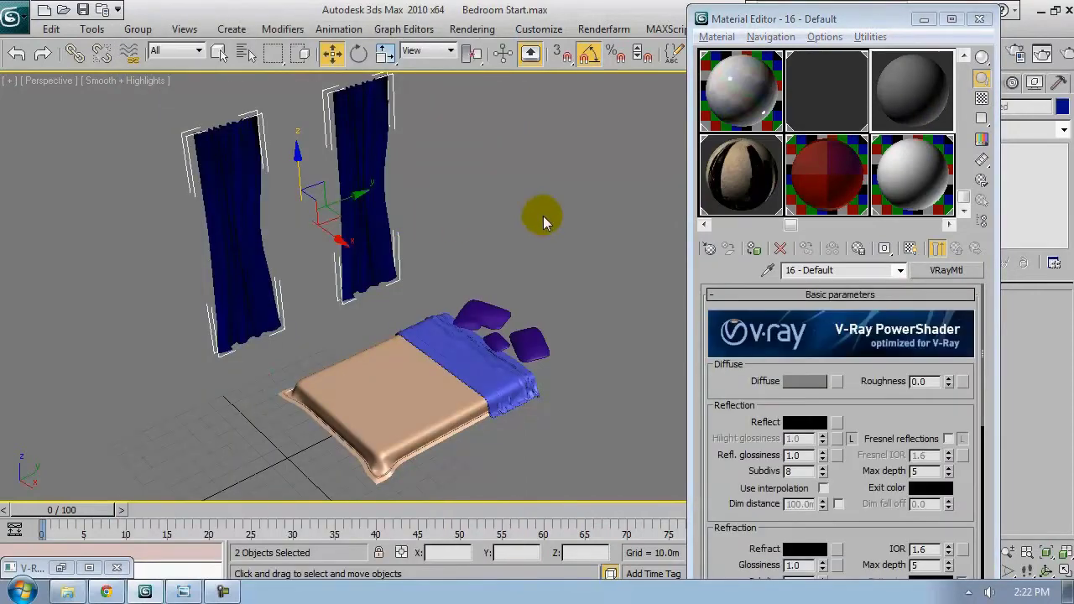
pyautogui.click(753, 250)
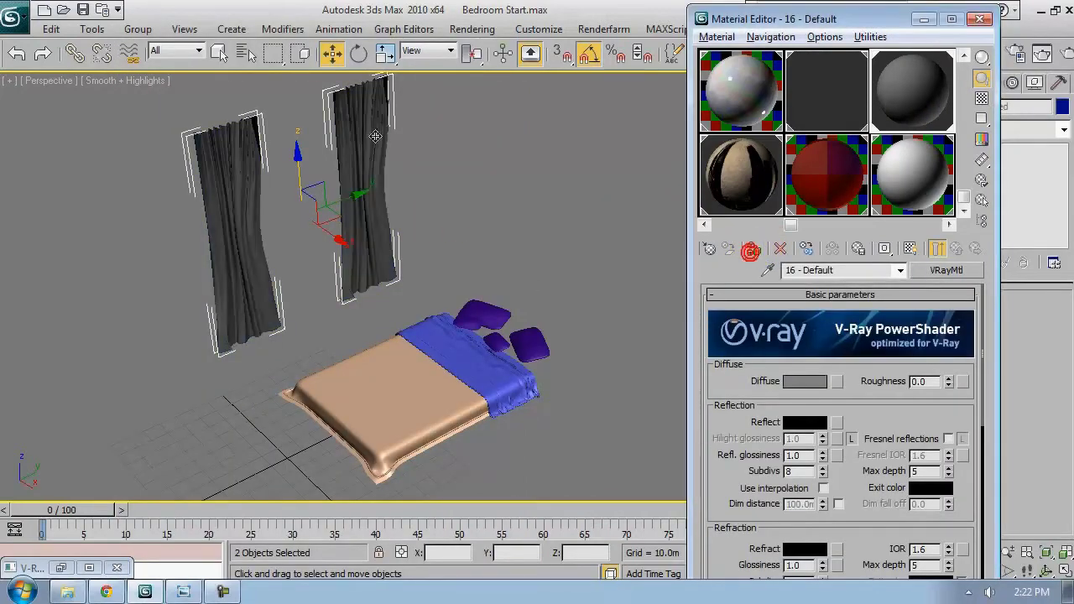
# Set the curtain material's diffuse colour to a near-white of value 243
pyautogui.moveTo(375, 136); pyautogui.dragTo(382, 163, button='middle')
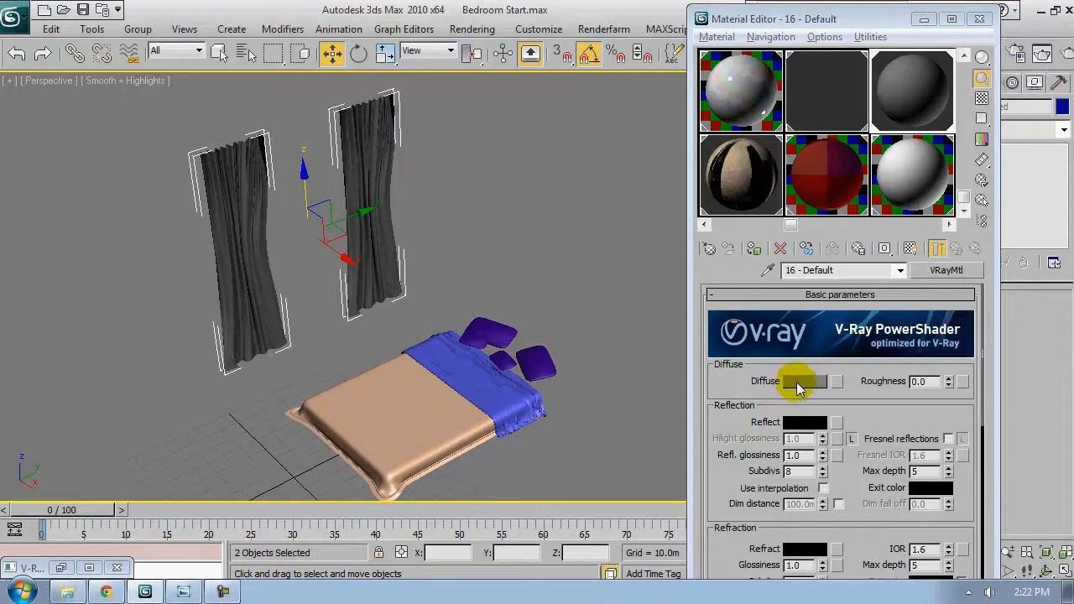
pyautogui.click(797, 383)
pyautogui.moveTo(714, 176); pyautogui.dragTo(717, 183)
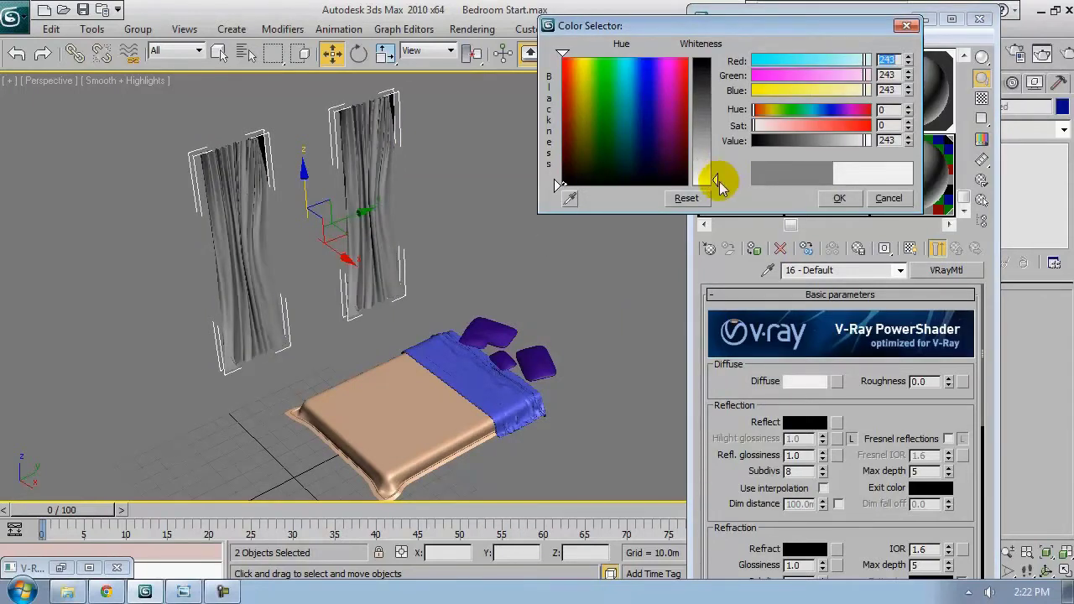
pyautogui.moveTo(215, 156); pyautogui.dragTo(235, 185, button='middle')
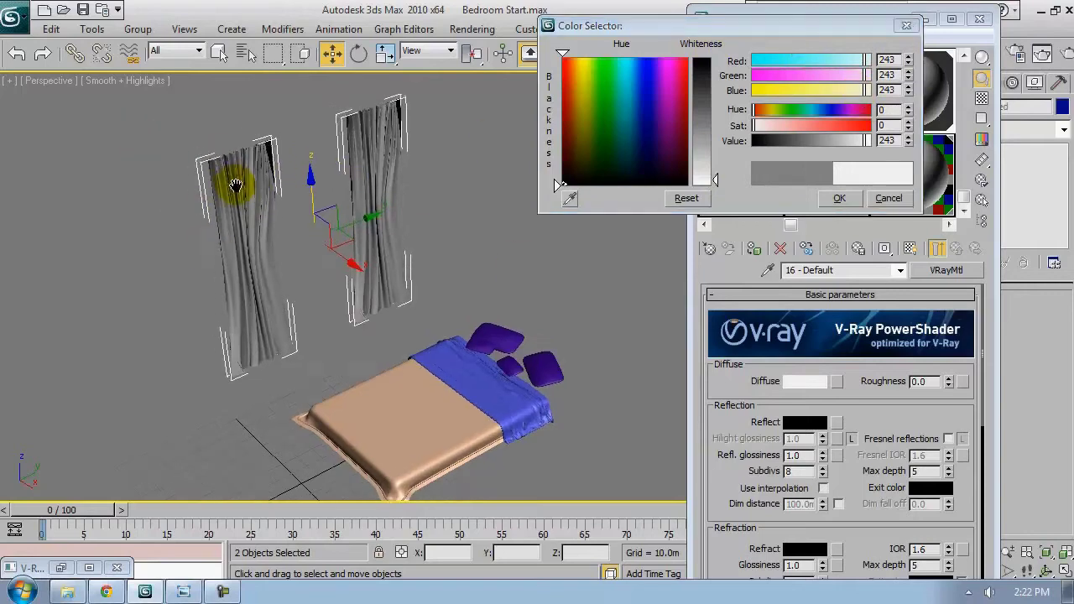
pyautogui.click(839, 198)
# Set the curtain material's refraction colour to a light grey of value 183
pyautogui.moveTo(367, 269); pyautogui.dragTo(396, 274, button='middle')
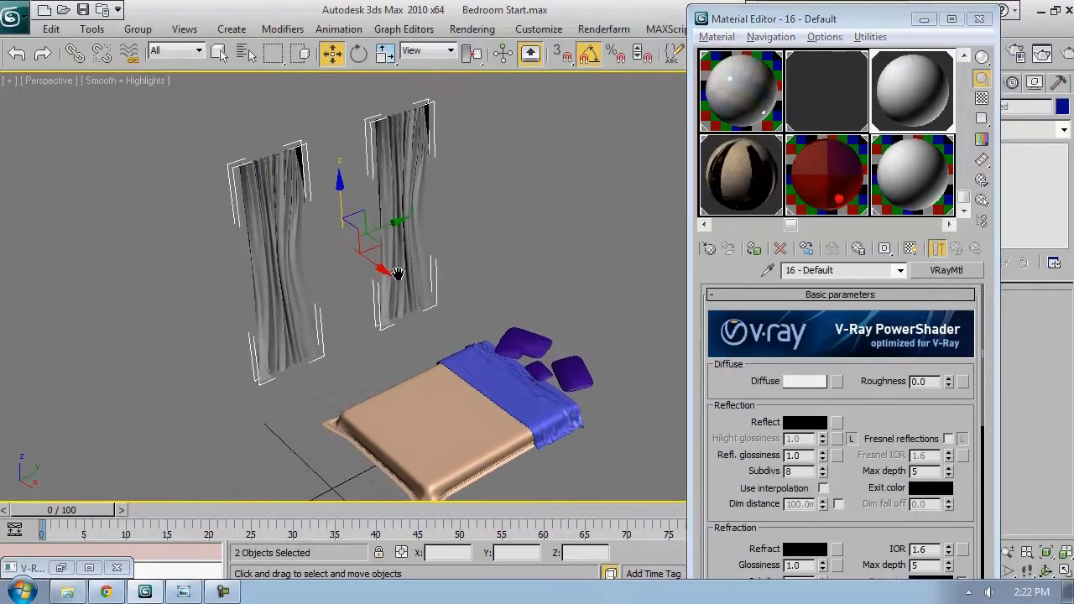
pyautogui.scroll(5, 371, 271)
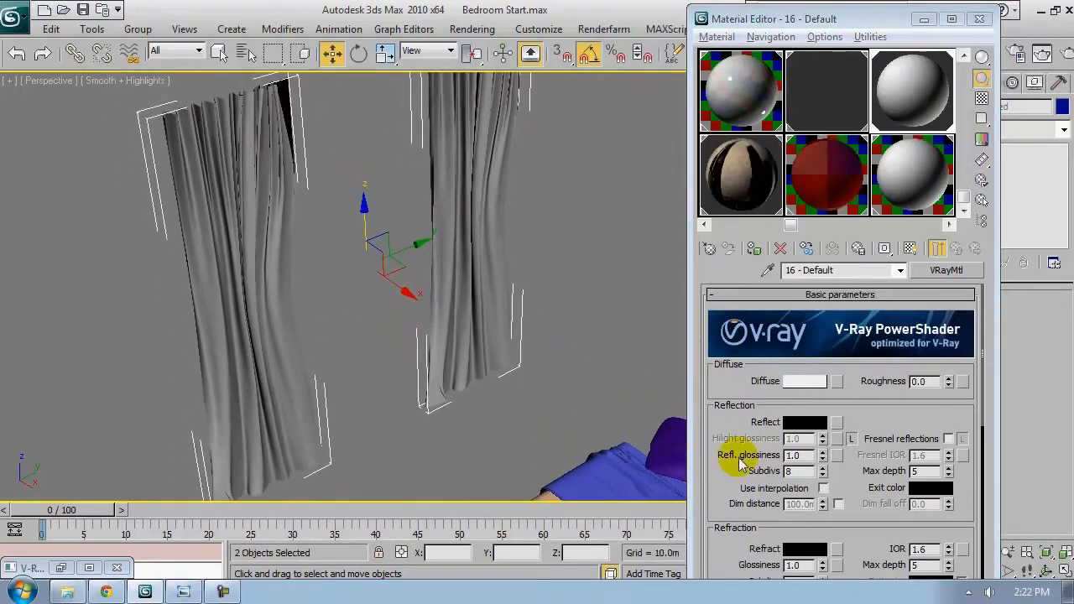
pyautogui.moveTo(727, 522); pyautogui.dragTo(721, 400)
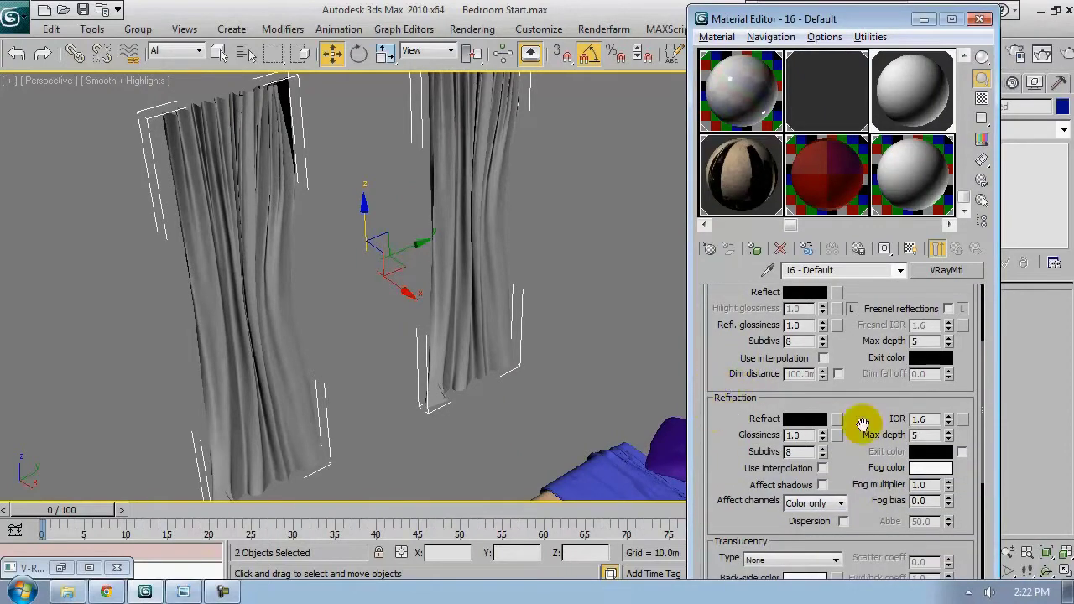
pyautogui.click(797, 418)
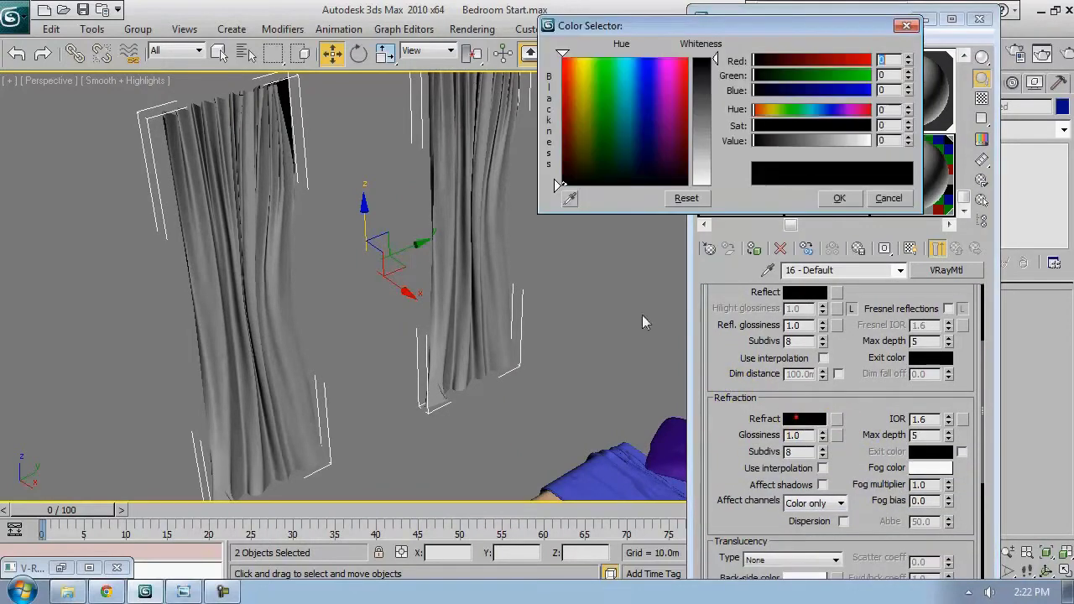
pyautogui.click(712, 155)
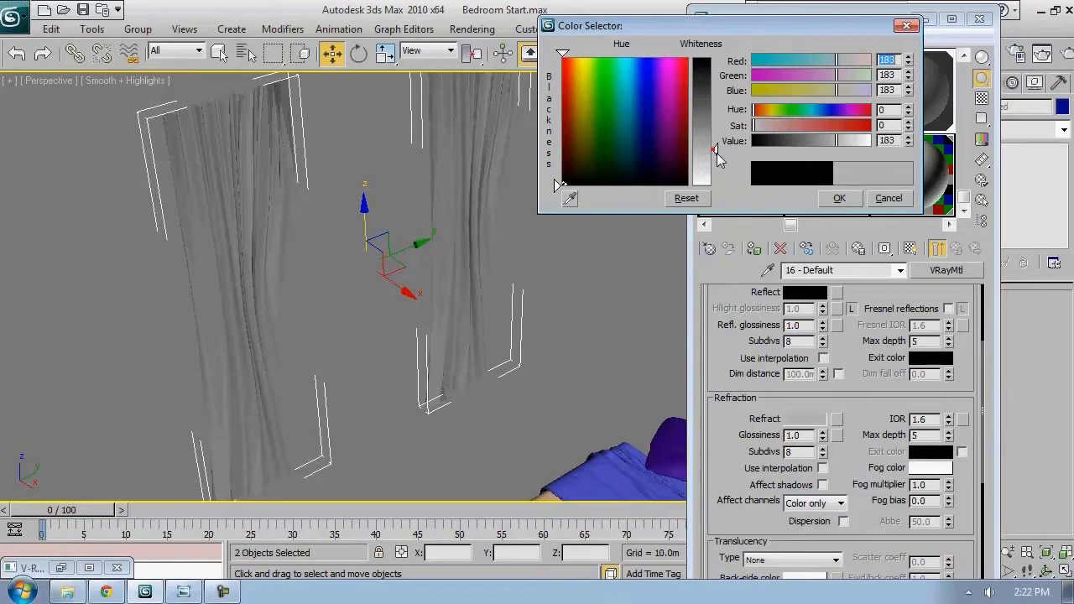
pyautogui.click(839, 198)
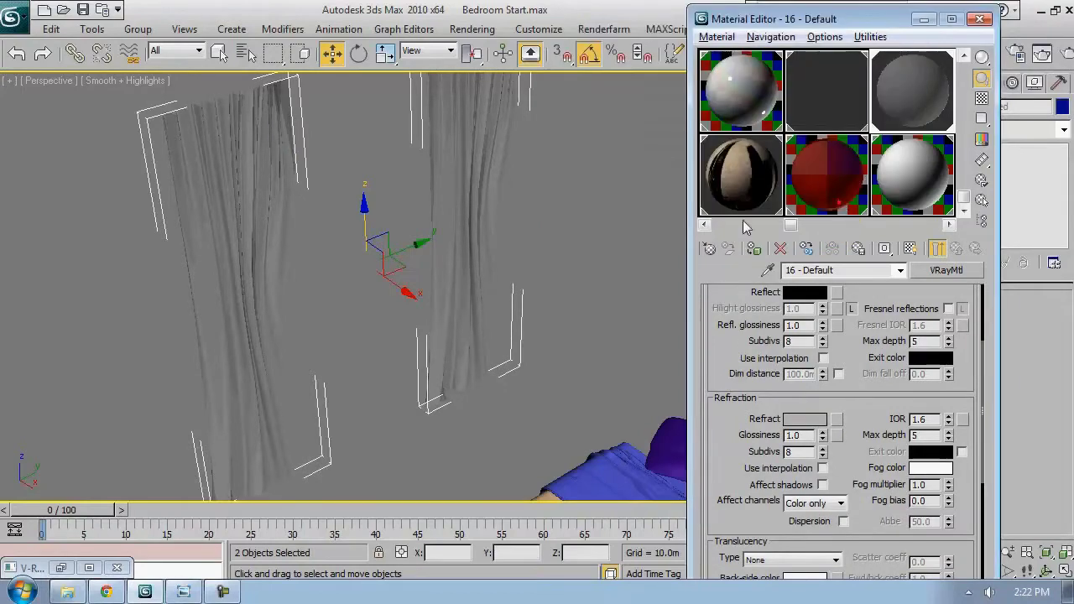
# Show the checkered background behind the curtain material's sample and inspect the curtains from the front
pyautogui.keyDown('alt'); pyautogui.moveTo(422, 286); pyautogui.dragTo(264, 355, button='middle'); pyautogui.keyUp('alt')
pyautogui.press('F4')
pyautogui.click(981, 99)
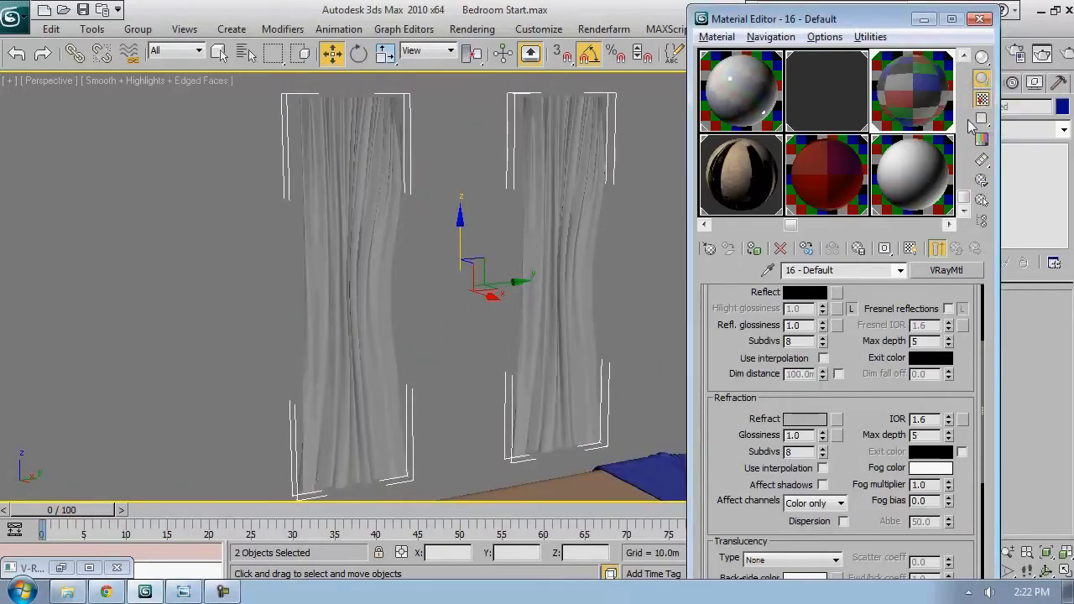
pyautogui.press('F4')
pyautogui.keyDown('alt'); pyautogui.moveTo(472, 336); pyautogui.dragTo(528, 268, button='middle'); pyautogui.keyUp('alt')
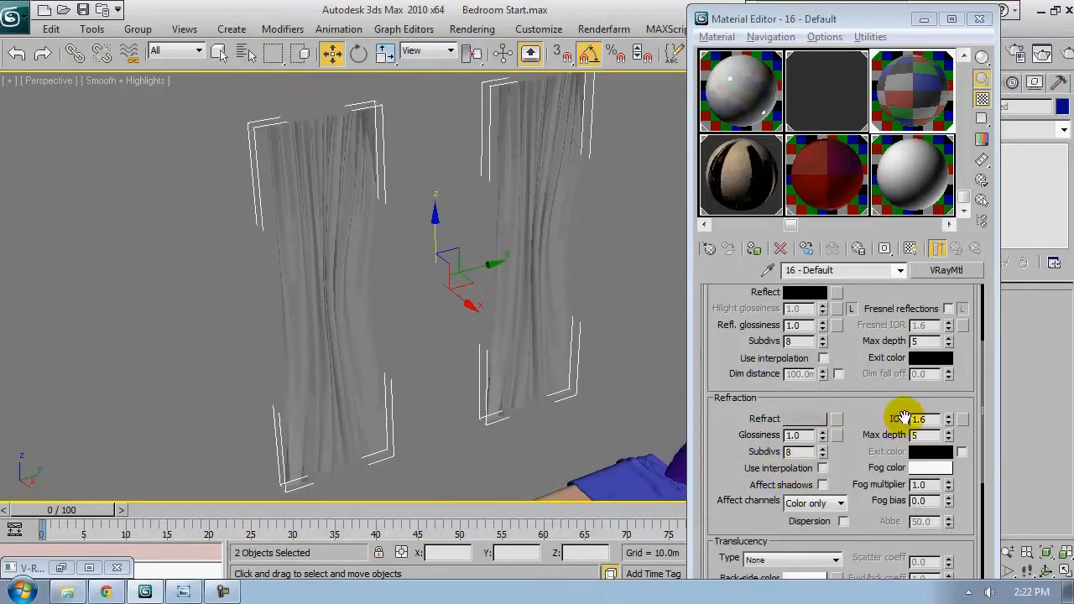
# Set the curtain material's refraction IOR to 1.01
pyautogui.click(920, 418)
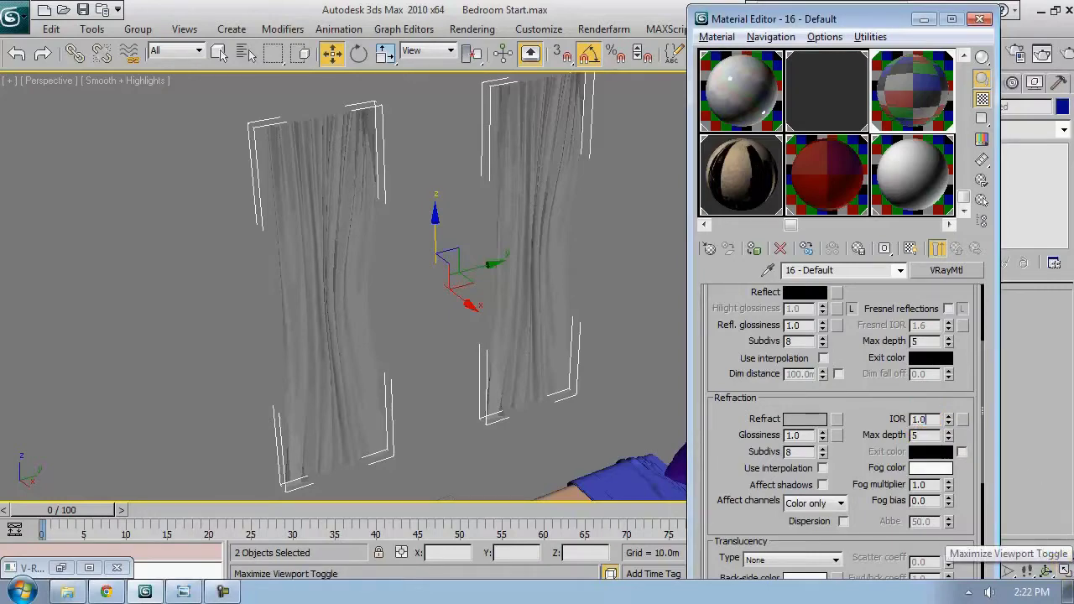
pyautogui.write('1')
pyautogui.press('Return')
pyautogui.click(460, 283)
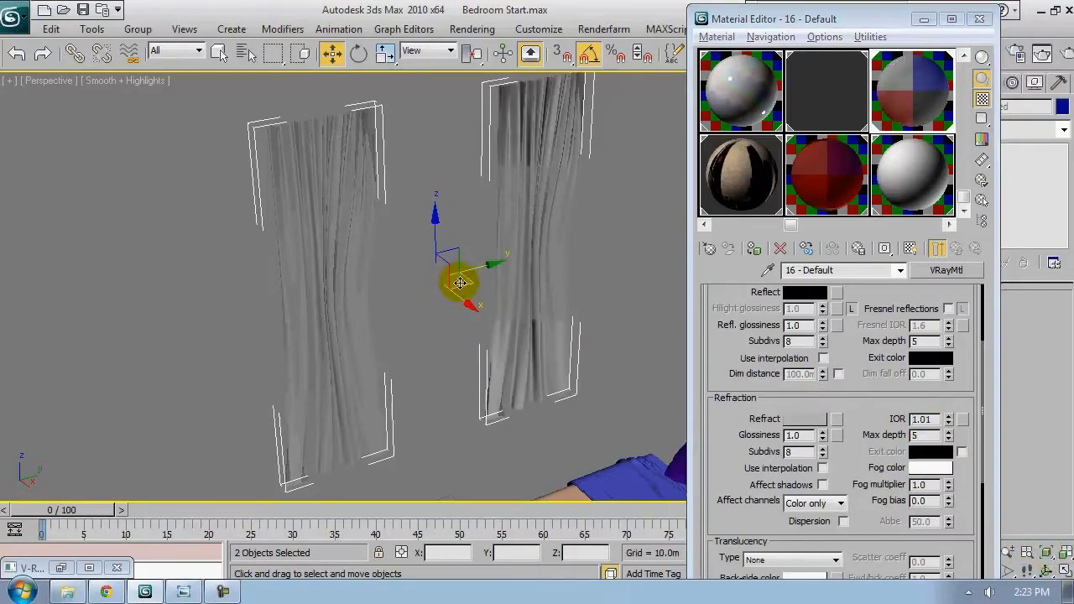
pyautogui.moveTo(460, 283)
pyautogui.keyDown('alt'); pyautogui.mouseDown(button='middle')
pyautogui.moveTo(412, 247)
pyautogui.moveTo(436, 353)
pyautogui.moveTo(485, 317)
pyautogui.moveTo(441, 318)
pyautogui.moveTo(443, 357)
pyautogui.moveTo(467, 360)
pyautogui.moveTo(472, 290)
pyautogui.moveTo(506, 205)
pyautogui.moveTo(467, 335)
pyautogui.moveTo(491, 344)
pyautogui.mouseUp(button='middle'); pyautogui.keyUp('alt')
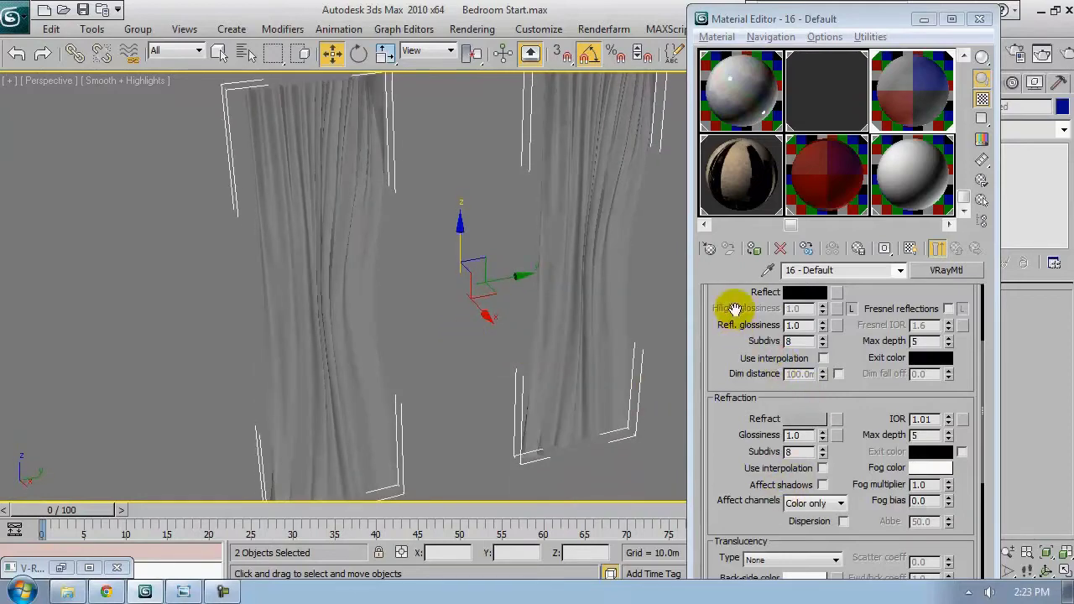
# Give the curtain material a dark grey reflection of value 69, reflection glossiness 0.5 and Fresnel reflections
pyautogui.moveTo(730, 307); pyautogui.dragTo(721, 414)
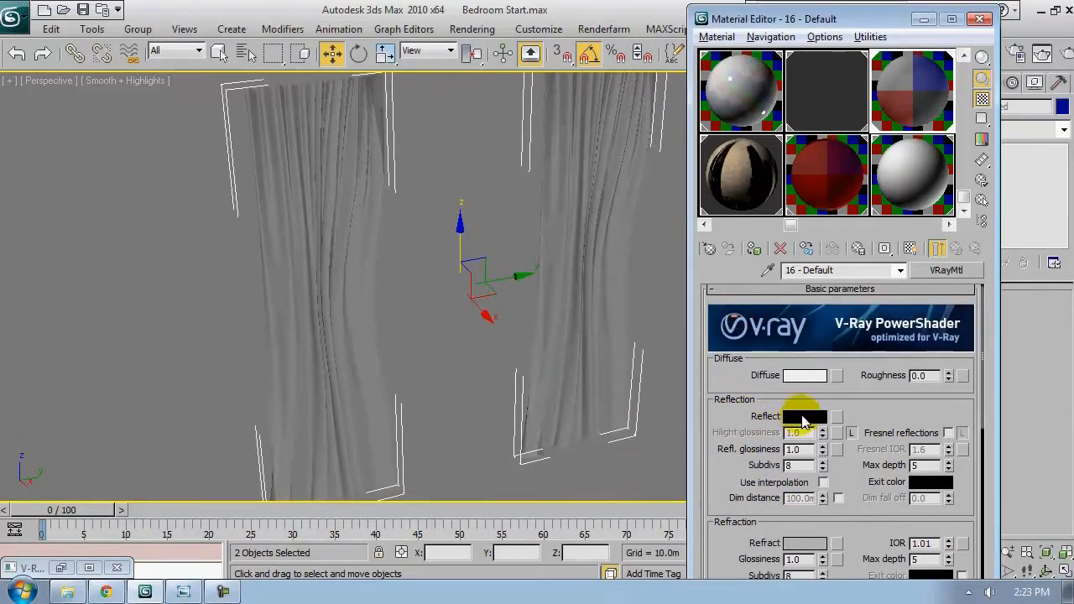
pyautogui.click(802, 417)
pyautogui.click(711, 91)
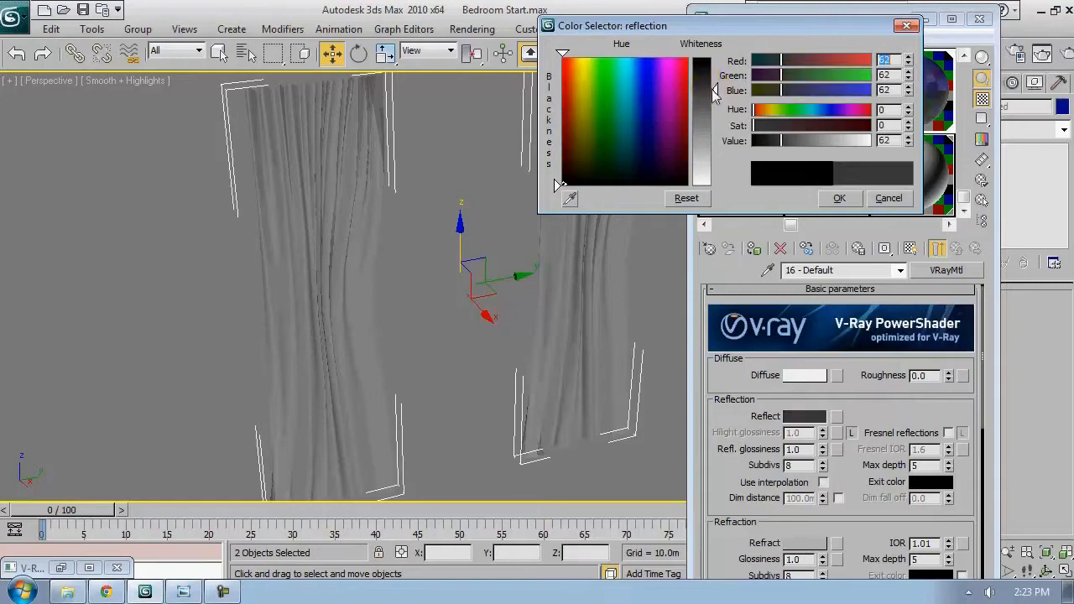
pyautogui.click(713, 94)
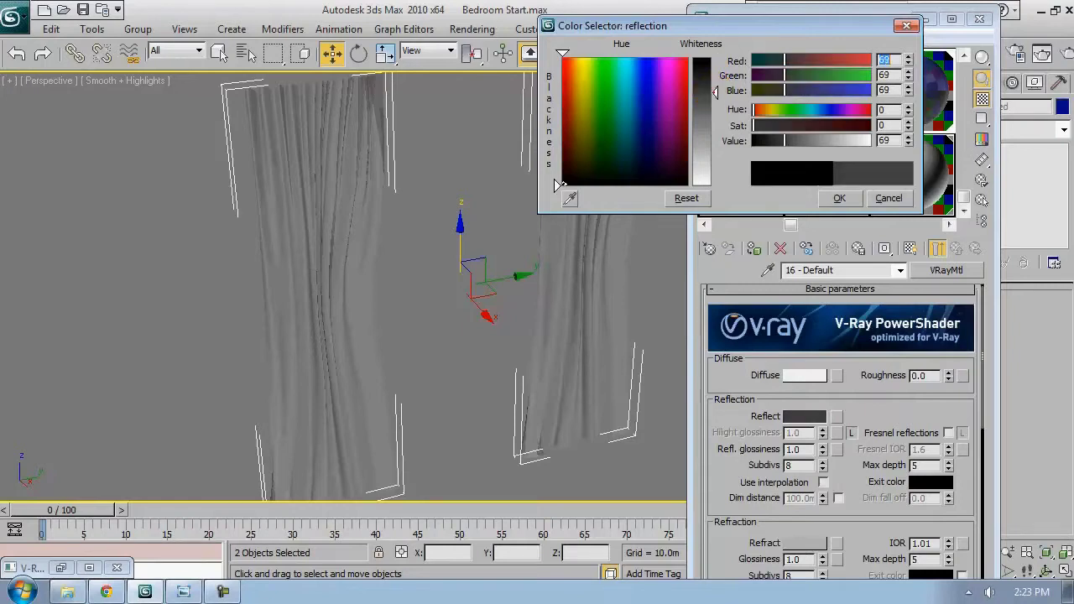
pyautogui.click(837, 198)
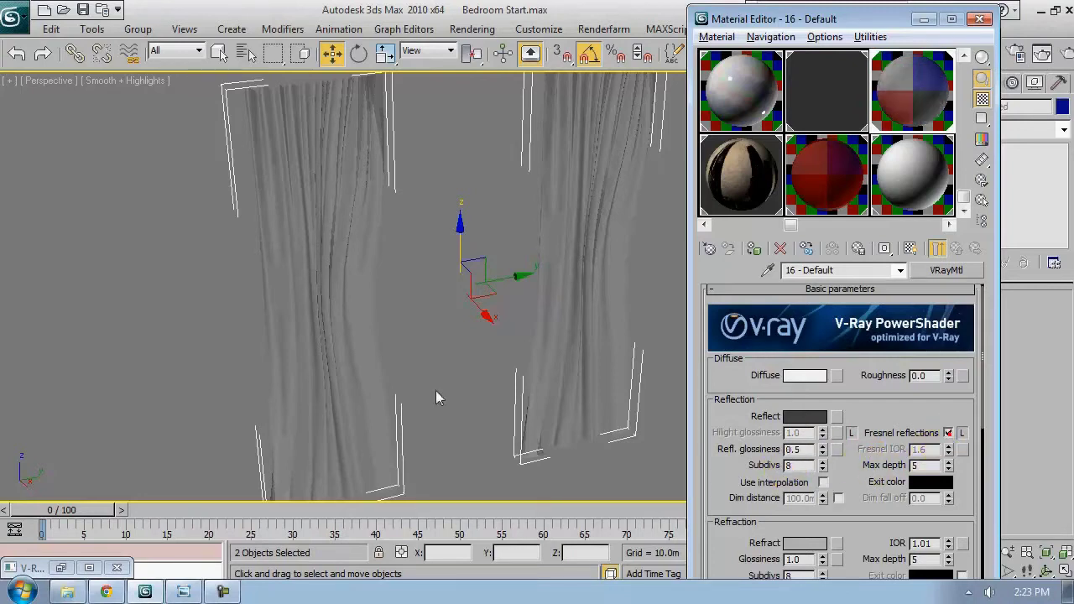
pyautogui.click(948, 433)
# Enable Affect shadows in the curtain material's refraction settings
pyautogui.keyDown('alt'); pyautogui.moveTo(377, 293); pyautogui.dragTo(420, 223, button='middle'); pyautogui.keyUp('alt')
pyautogui.moveTo(724, 503); pyautogui.dragTo(722, 346)
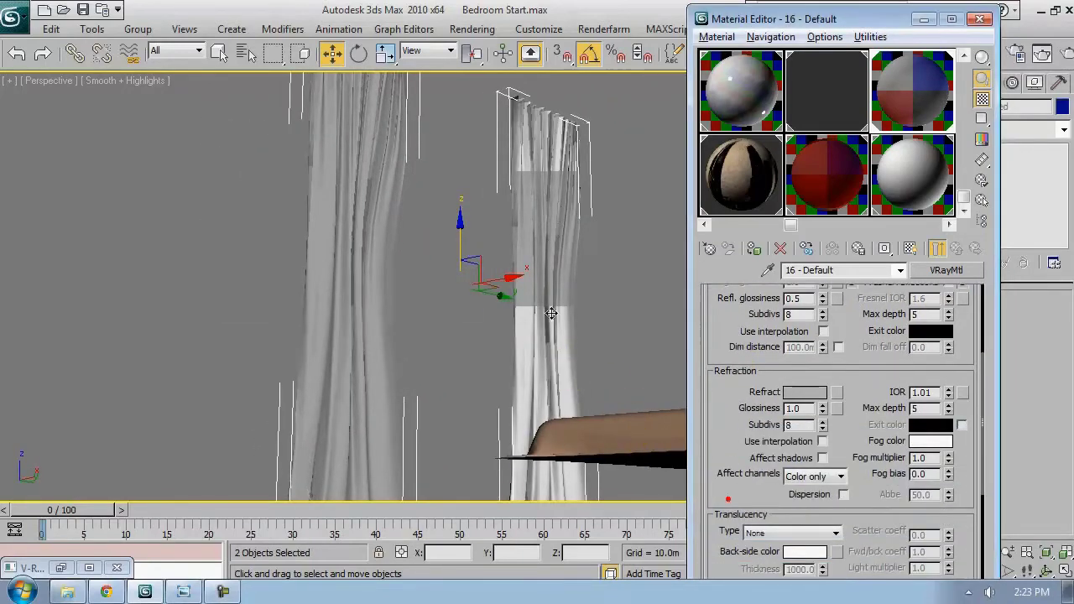
pyautogui.keyDown('alt'); pyautogui.moveTo(470, 252); pyautogui.dragTo(618, 336, button='middle'); pyautogui.keyUp('alt')
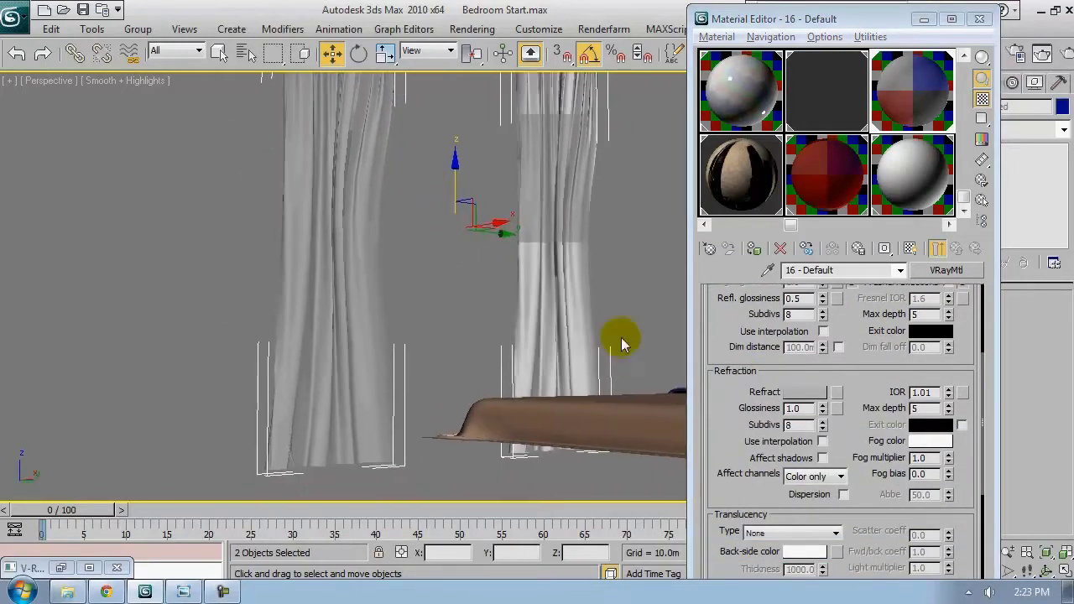
pyautogui.click(822, 457)
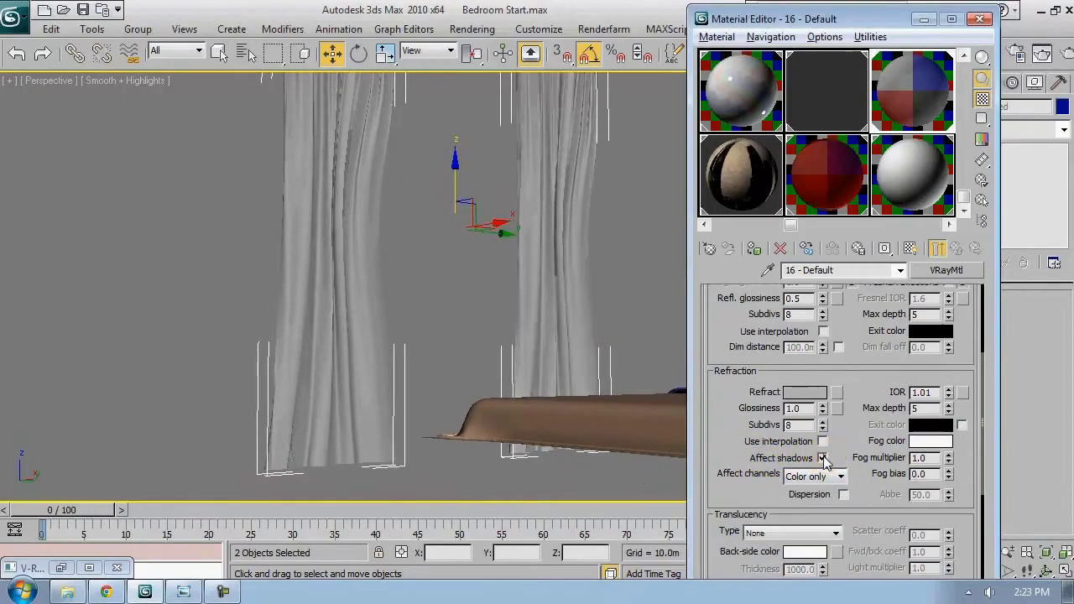
# Hide the two finished curtains
pyautogui.keyDown('alt'); pyautogui.moveTo(537, 353); pyautogui.dragTo(480, 367, button='middle'); pyautogui.keyUp('alt')
pyautogui.scroll(-3, 407, 280)
pyautogui.keyDown('alt'); pyautogui.moveTo(408, 280); pyautogui.dragTo(432, 251, button='middle'); pyautogui.keyUp('alt')
pyautogui.moveTo(432, 252); pyautogui.dragTo(390, 307, button='middle')
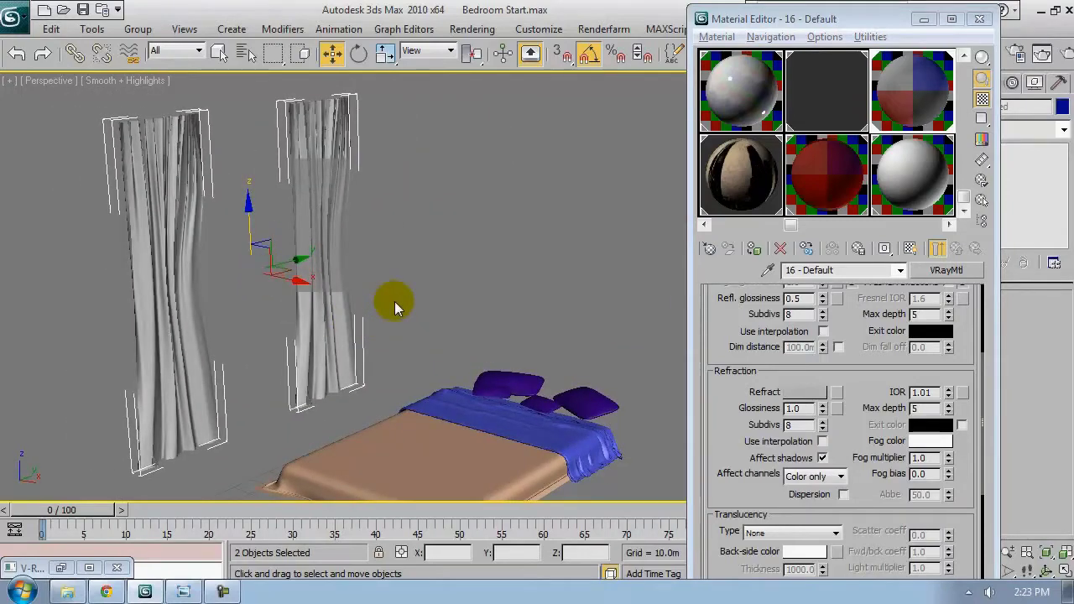
pyautogui.rightClick(395, 302)
pyautogui.click(431, 251)
# Select the beige bed cover and isolate it
pyautogui.keyDown('alt'); pyautogui.moveTo(454, 349); pyautogui.dragTo(419, 408, button='middle'); pyautogui.keyUp('alt')
pyautogui.keyDown('alt'); pyautogui.moveTo(409, 446); pyautogui.dragTo(399, 417, button='middle'); pyautogui.keyUp('alt')
pyautogui.click(397, 359)
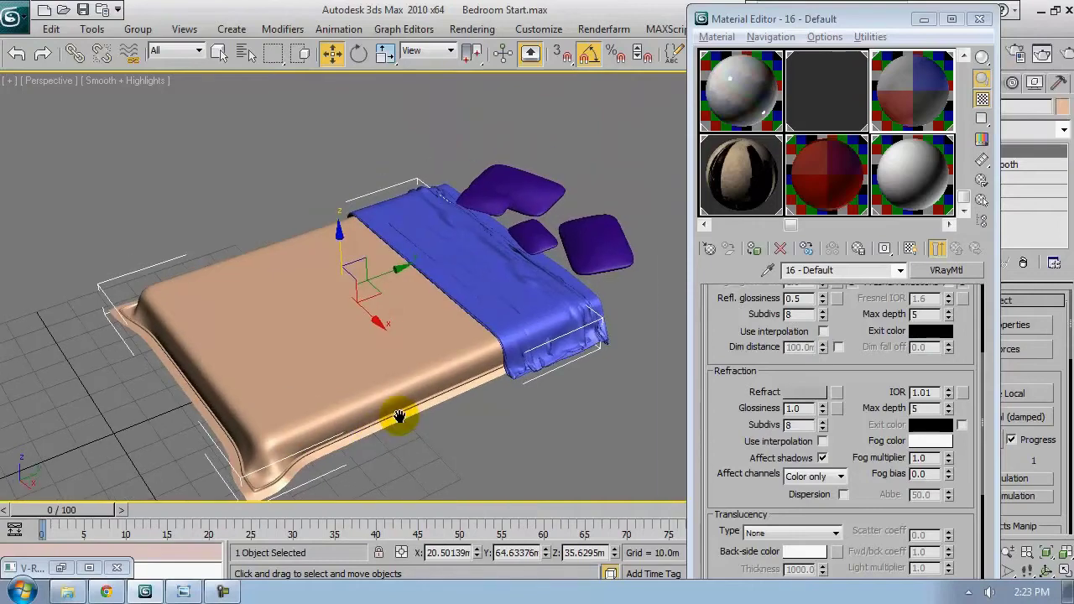
pyautogui.hotkey('alt', 'q')
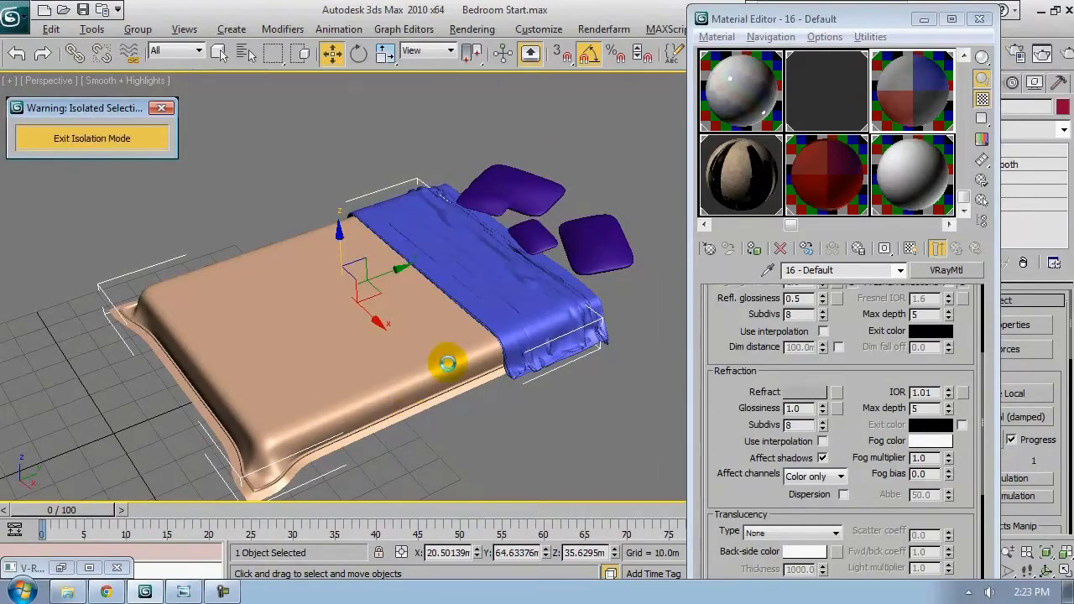
pyautogui.scroll(-5, 504, 330)
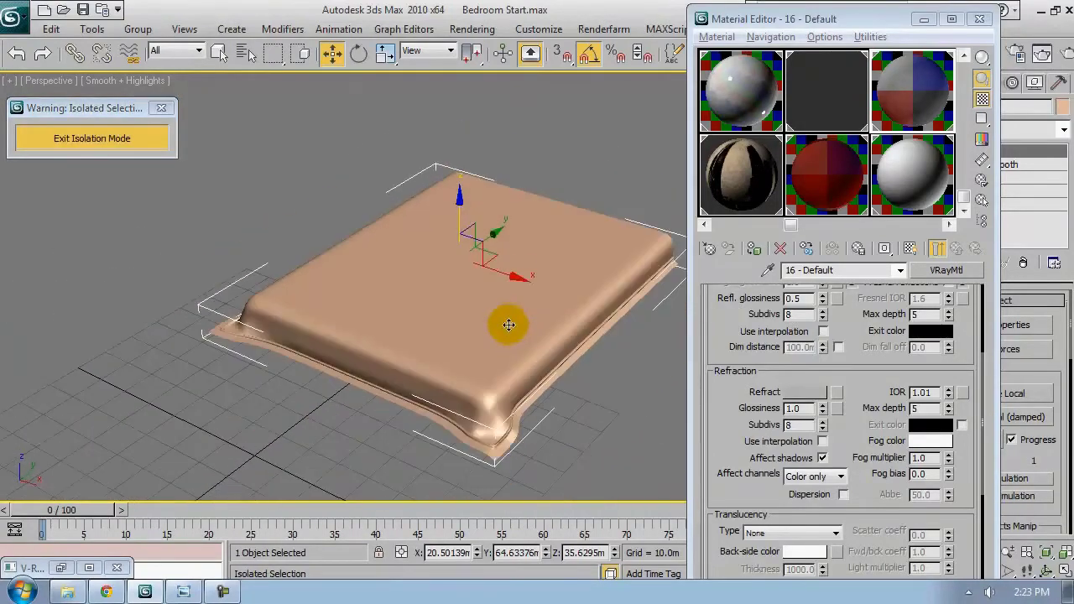
# Convert the unused 10 - Default material to VRayMtl and assign it to the isolated bed cover
pyautogui.click(964, 57)
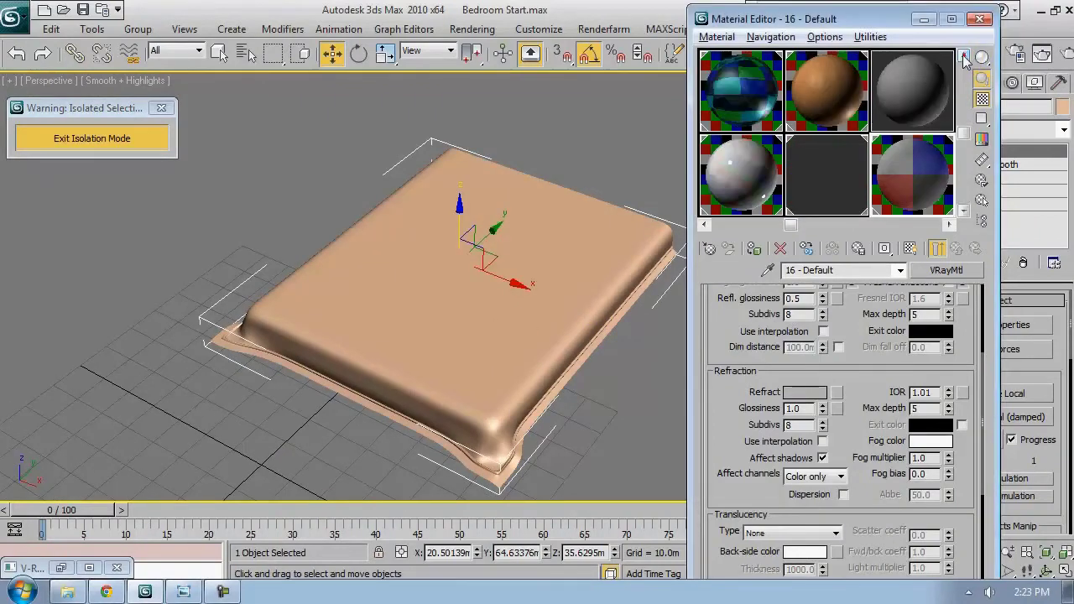
pyautogui.click(929, 81)
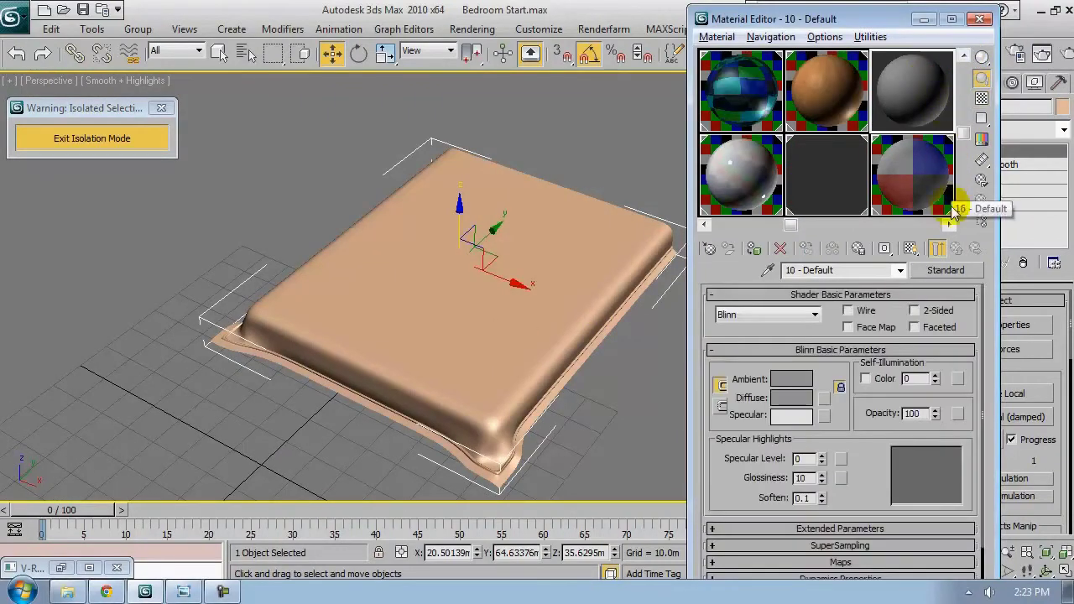
pyautogui.click(945, 270)
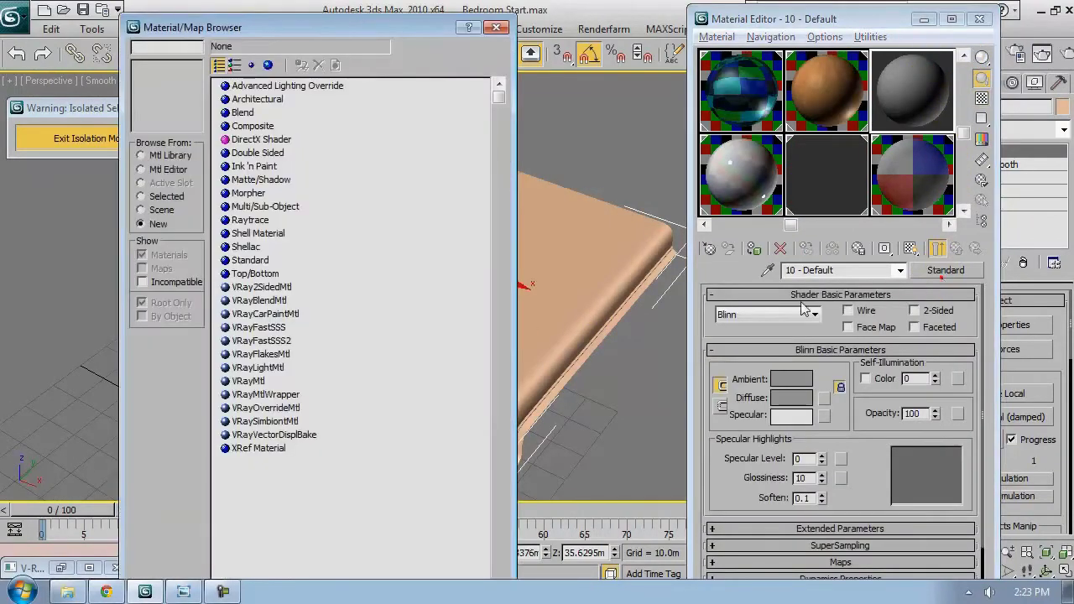
pyautogui.click(247, 382)
pyautogui.doubleClick(248, 382)
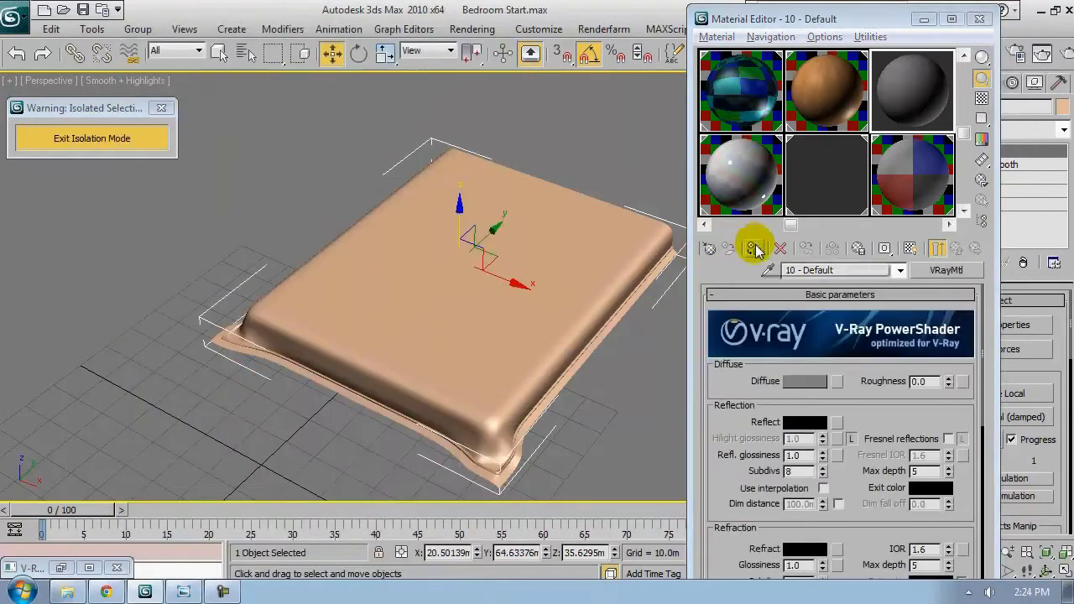
pyautogui.click(754, 248)
pyautogui.keyDown('alt'); pyautogui.moveTo(438, 405); pyautogui.dragTo(394, 357, button='middle'); pyautogui.keyUp('alt')
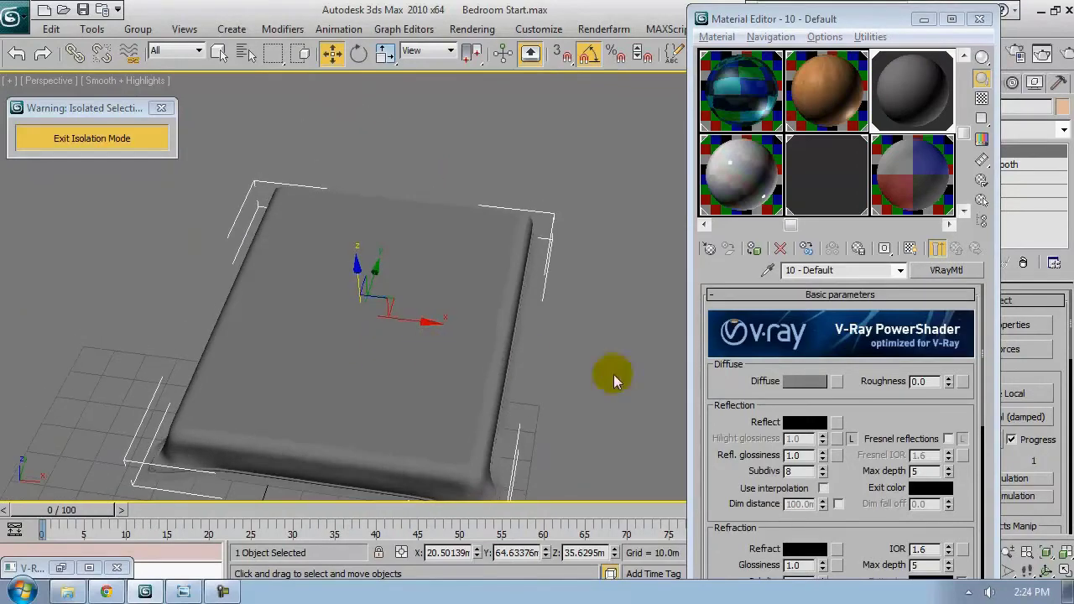
# Assign a Tiles map to the bed cover material's diffuse colour and show it on the model
pyautogui.keyDown('alt'); pyautogui.moveTo(400, 398); pyautogui.dragTo(475, 361, button='middle'); pyautogui.keyUp('alt')
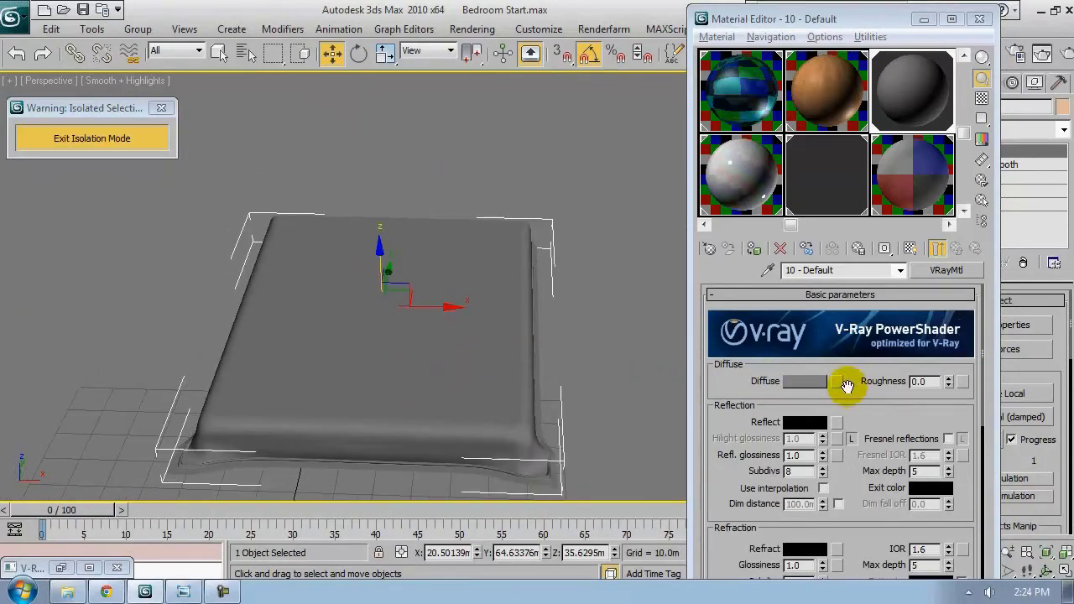
pyautogui.click(837, 382)
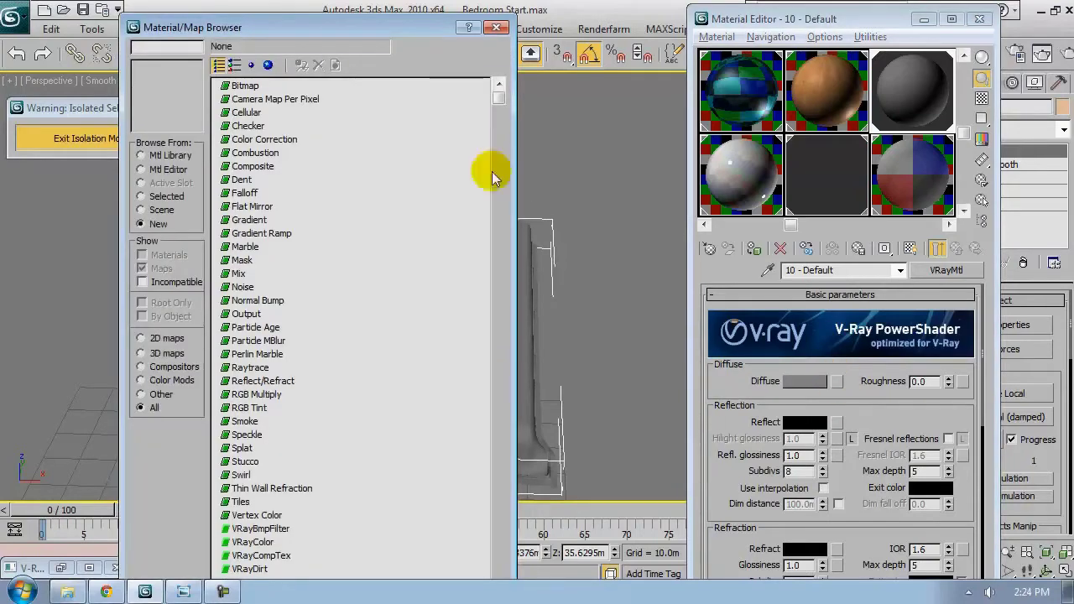
pyautogui.click(268, 65)
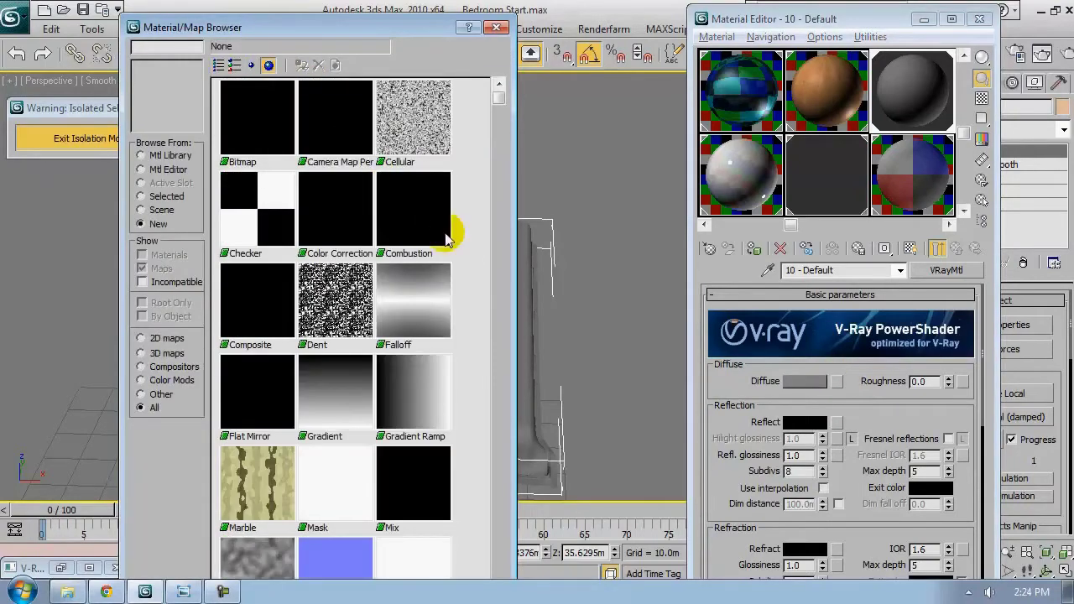
pyautogui.scroll(-5, 472, 403)
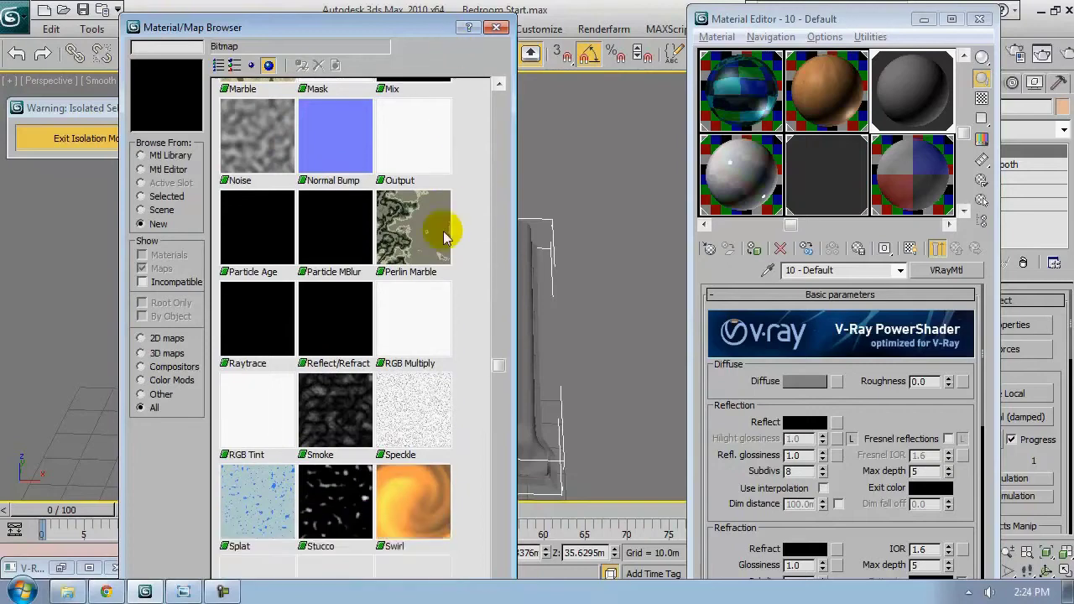
pyautogui.scroll(-2, 444, 237)
pyautogui.doubleClick(329, 449)
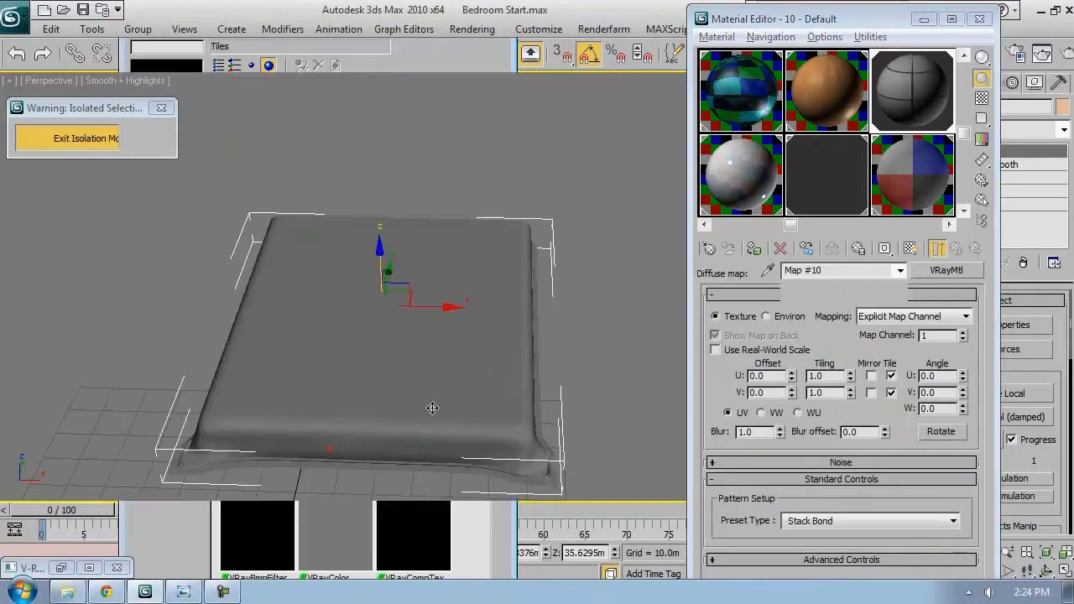
pyautogui.click(910, 249)
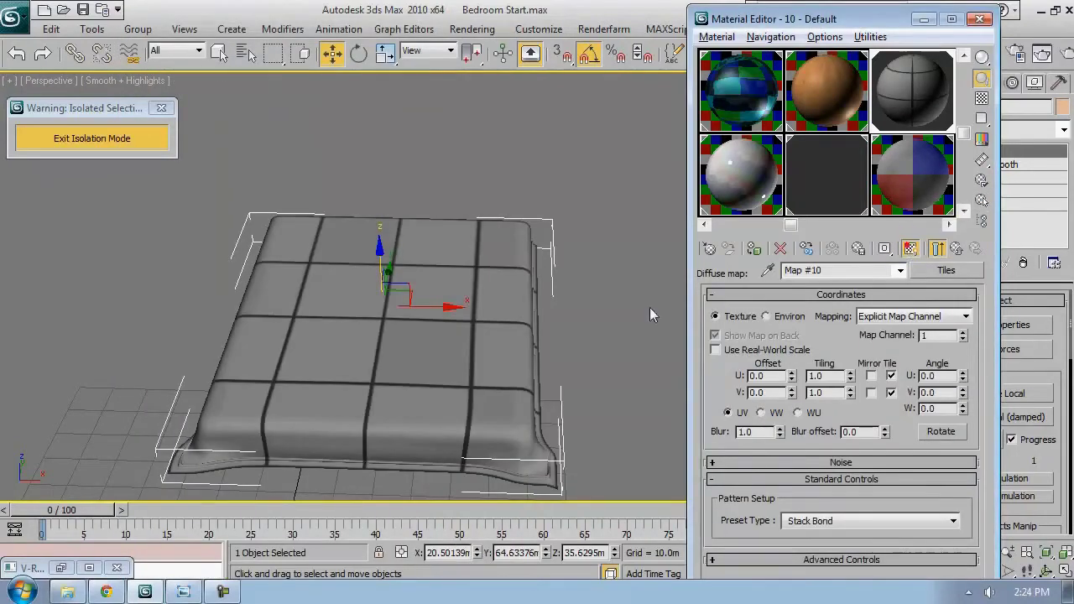
pyautogui.keyDown('alt'); pyautogui.moveTo(510, 383); pyautogui.dragTo(399, 381, button='middle'); pyautogui.keyUp('alt')
pyautogui.scroll(2, 570, 369)
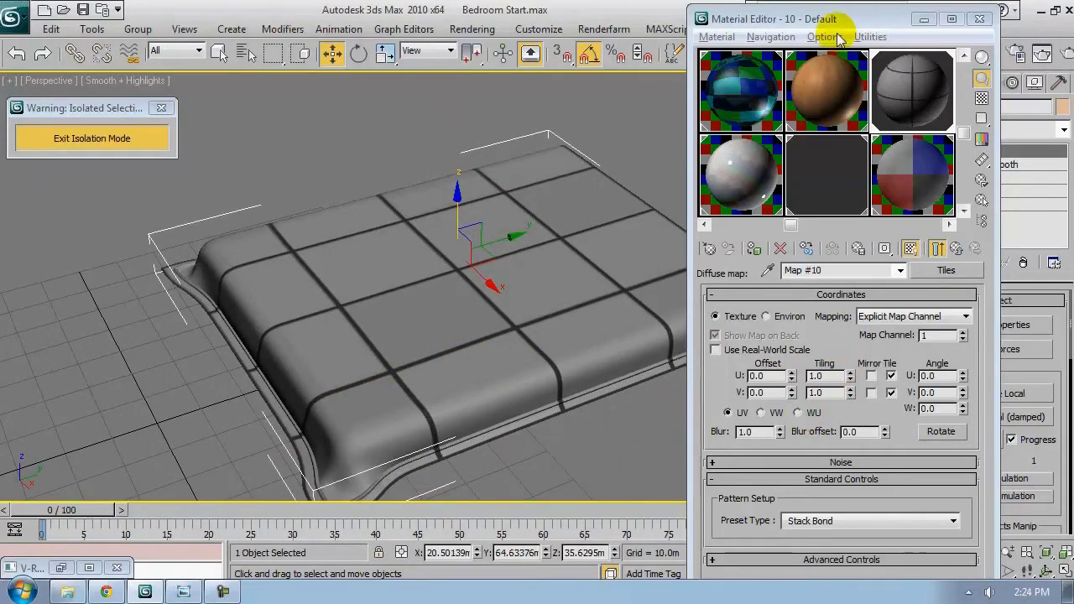
# In the Tiles map's advanced controls, set the horizontal count to 0 and keep the vertical count at 4 to form stripes
pyautogui.click(842, 560)
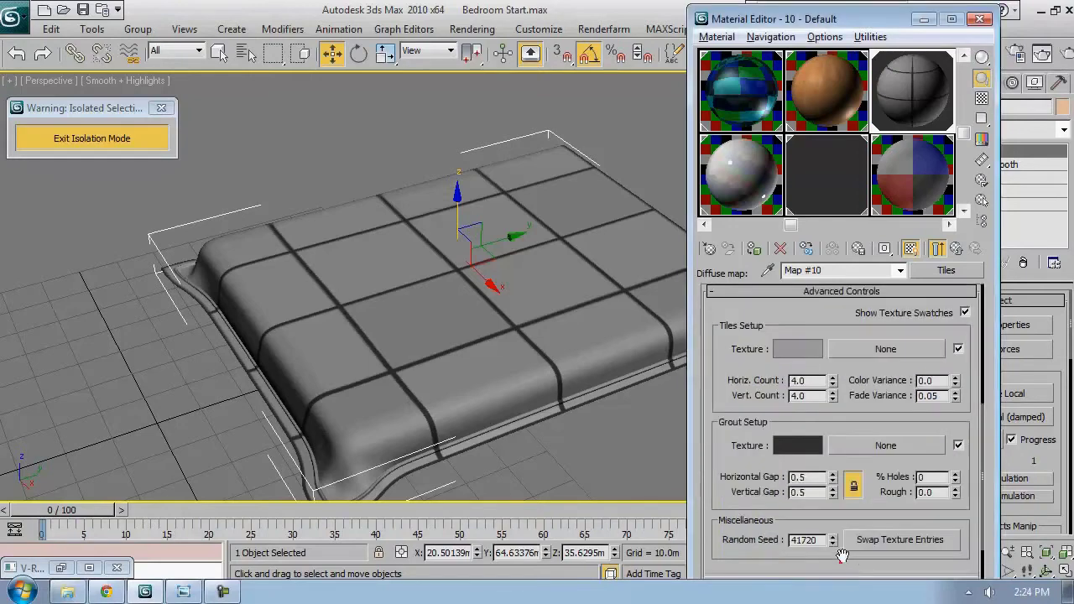
pyautogui.click(796, 396)
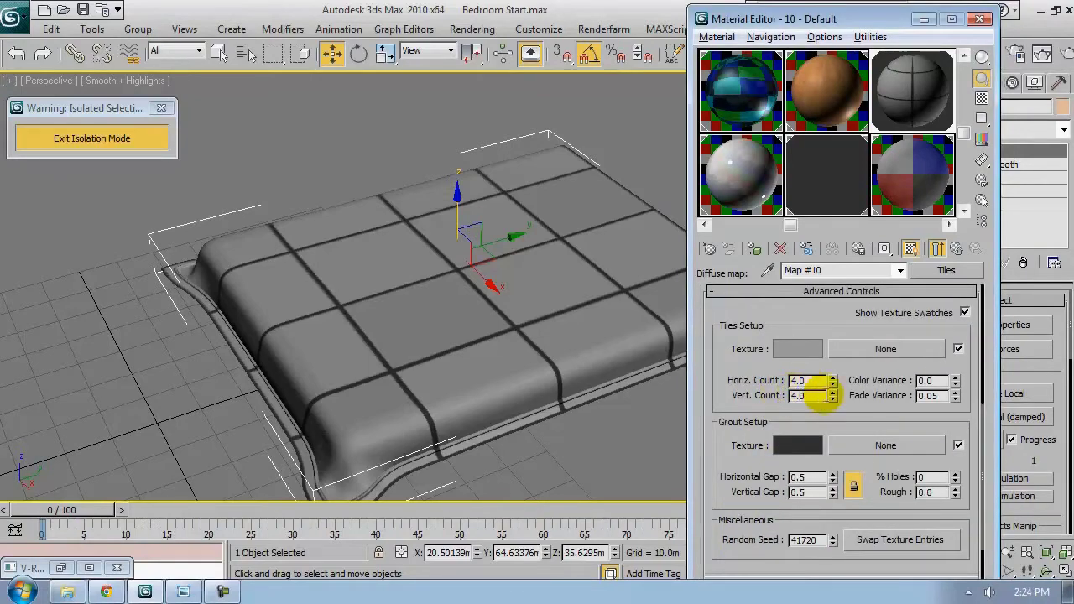
pyautogui.rightClick(832, 400)
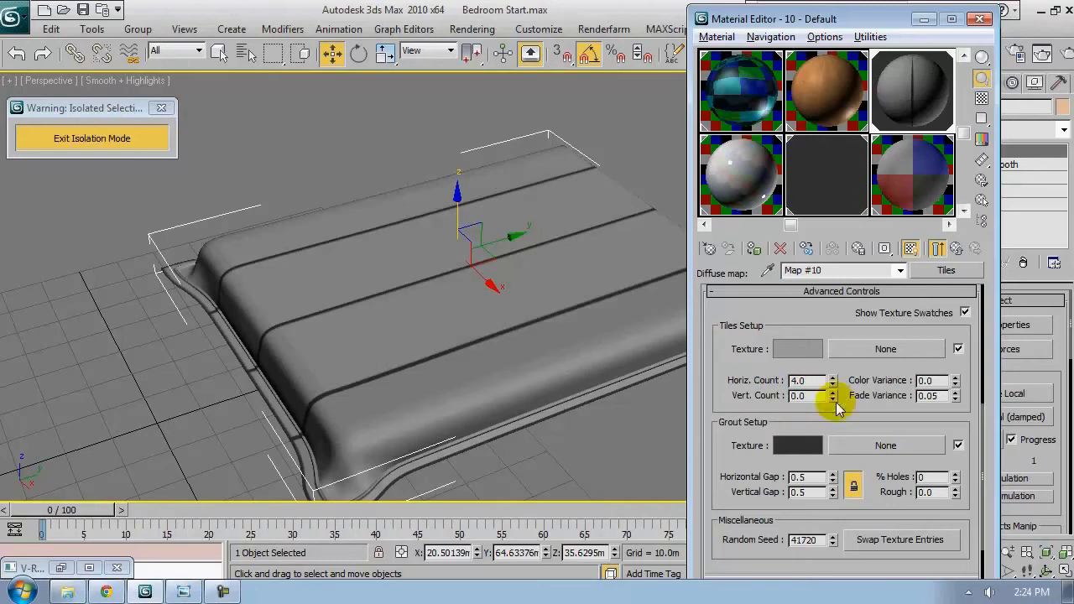
pyautogui.rightClick(832, 383)
pyautogui.keyDown('alt'); pyautogui.moveTo(445, 281); pyautogui.dragTo(556, 291, button='middle'); pyautogui.keyUp('alt')
pyautogui.keyDown('alt'); pyautogui.moveTo(446, 231); pyautogui.dragTo(517, 398, button='middle'); pyautogui.keyUp('alt')
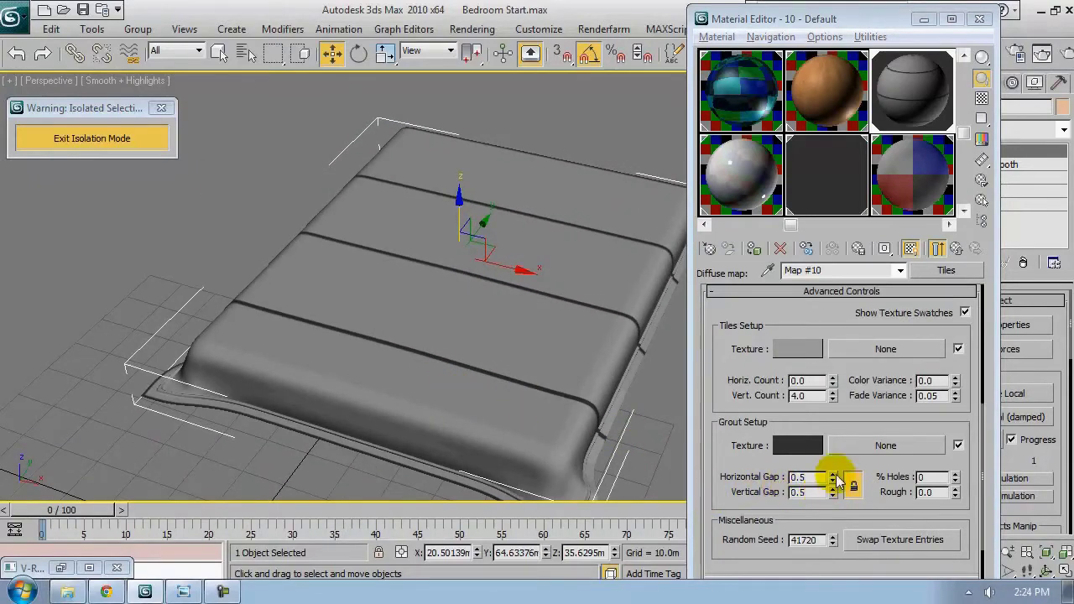
# Widen the linked grout gaps to 4.0 and raise the vertical tile count to 8, and further to 12
pyautogui.moveTo(834, 476)
pyautogui.mouseDown()
pyautogui.moveTo(834, 453)
pyautogui.moveTo(831, 486)
pyautogui.mouseUp()
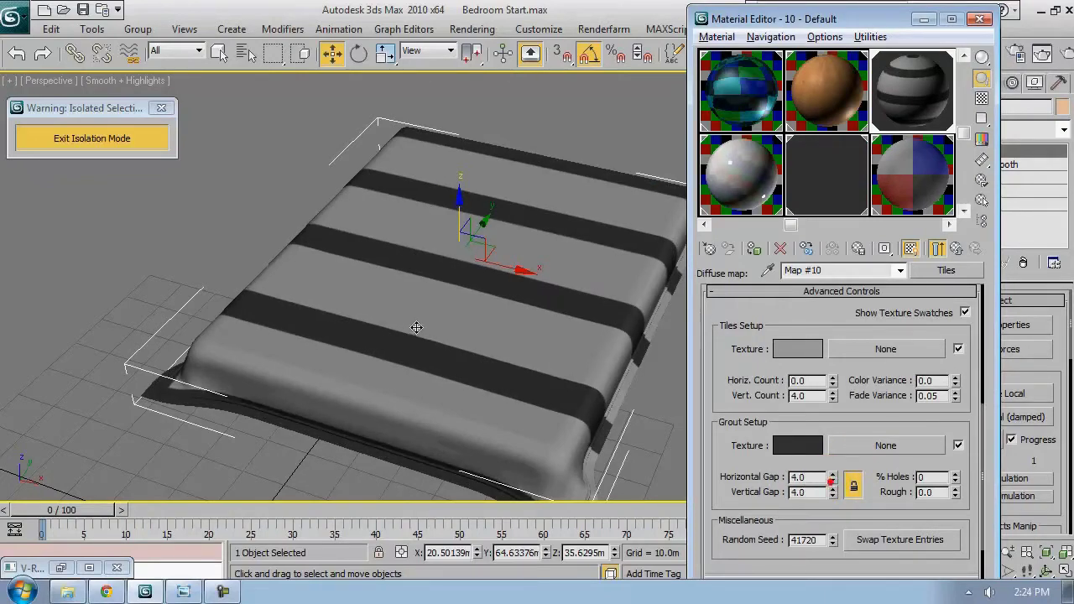
pyautogui.keyDown('alt'); pyautogui.moveTo(416, 327); pyautogui.dragTo(479, 343, button='middle'); pyautogui.keyUp('alt')
pyautogui.doubleClick(811, 395)
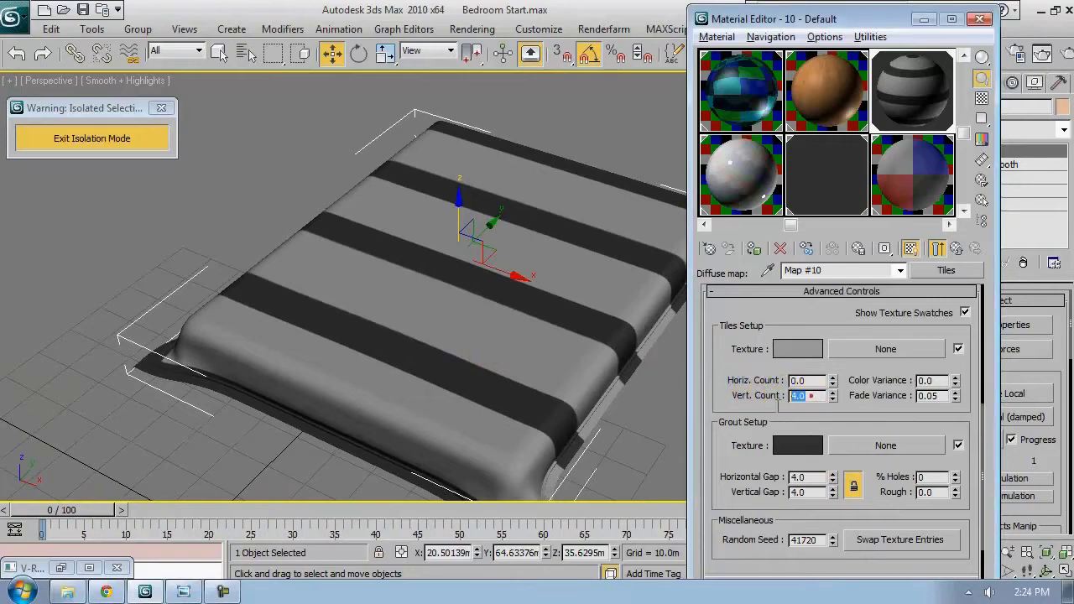
pyautogui.write('8')
pyautogui.press('Return')
pyautogui.keyDown('alt'); pyautogui.moveTo(531, 352); pyautogui.dragTo(486, 307, button='middle'); pyautogui.keyUp('alt')
pyautogui.click(822, 396)
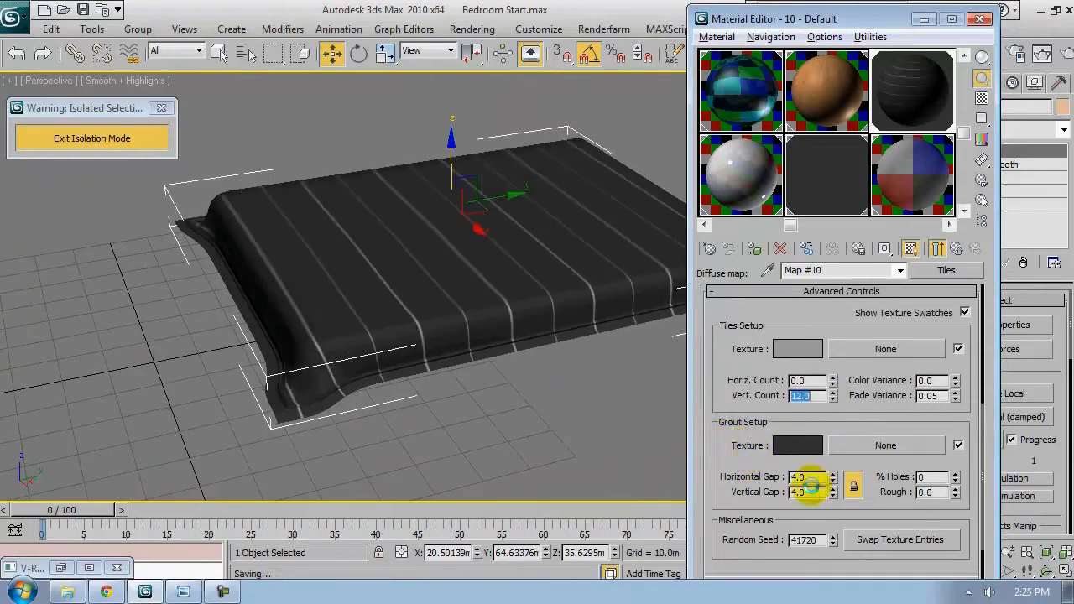
# Narrow the linked horizontal and vertical grout gaps to 2.5
pyautogui.click(832, 480)
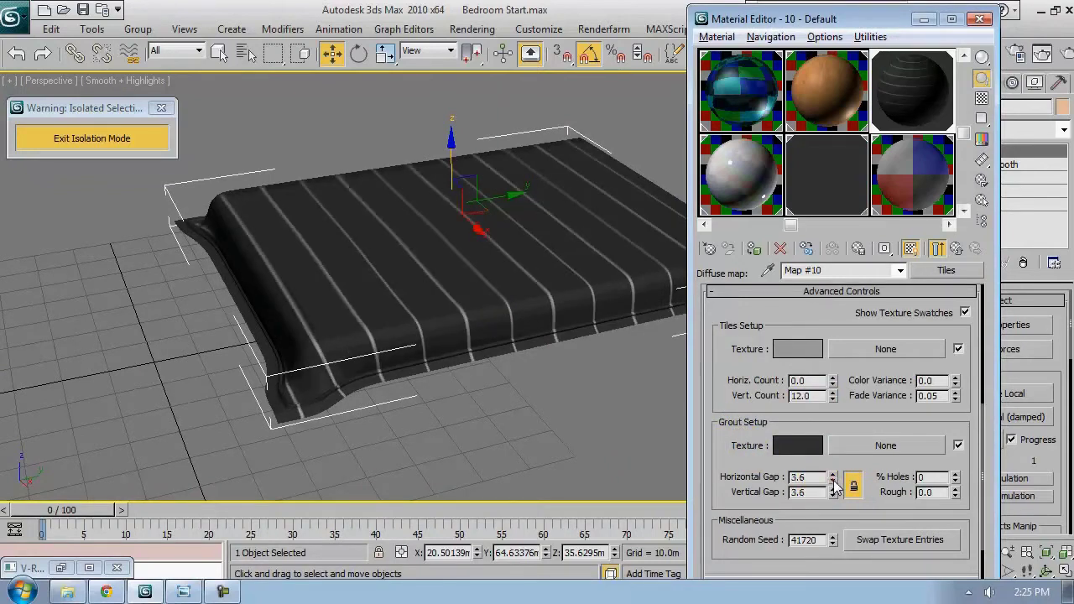
pyautogui.click(833, 480)
pyautogui.click(833, 481)
pyautogui.click(833, 481)
pyautogui.click(833, 481)
pyautogui.click(833, 481)
pyautogui.click(833, 481)
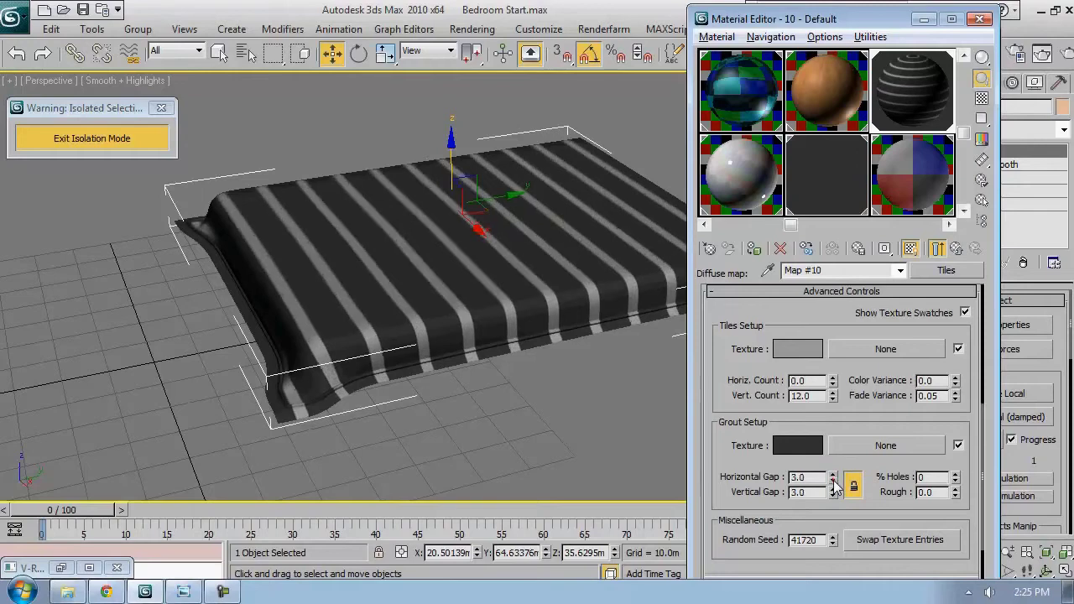
pyautogui.click(833, 482)
pyautogui.click(832, 482)
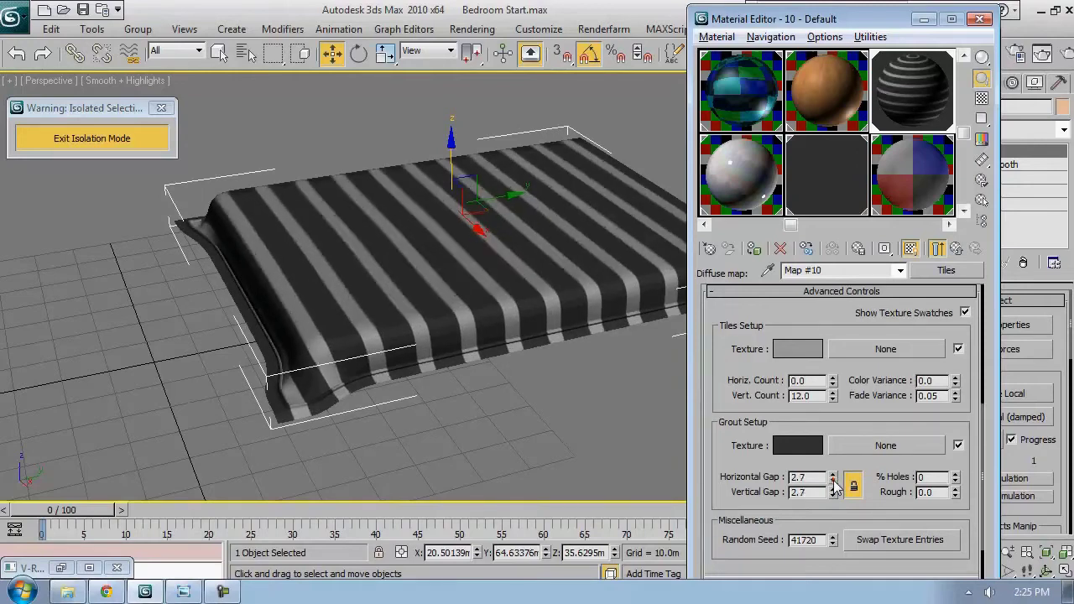
pyautogui.click(833, 482)
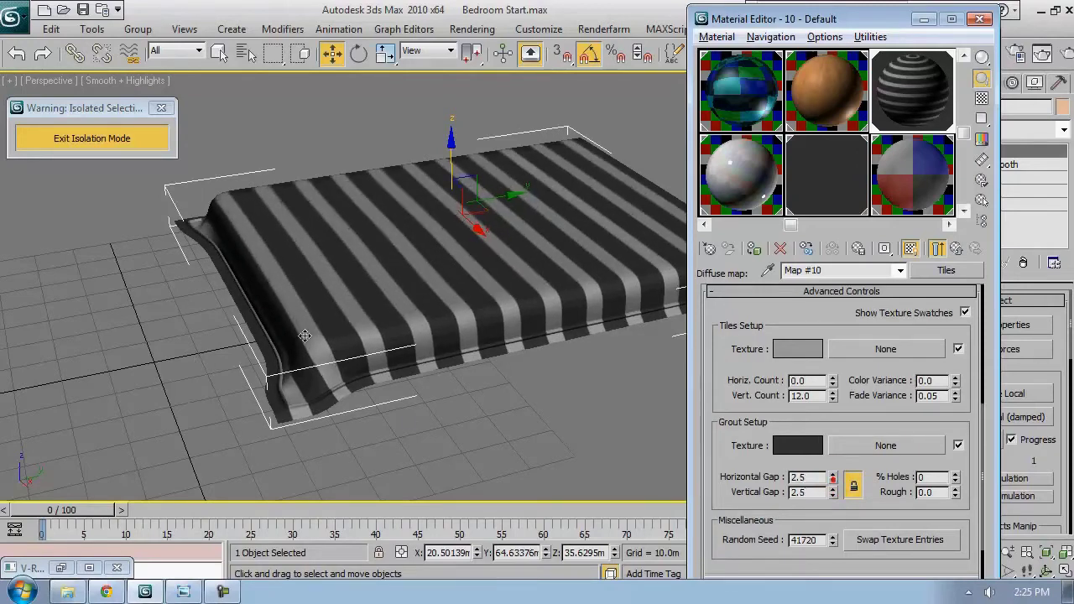
pyautogui.keyDown('alt'); pyautogui.moveTo(516, 327); pyautogui.dragTo(535, 369, button='middle'); pyautogui.keyUp('alt')
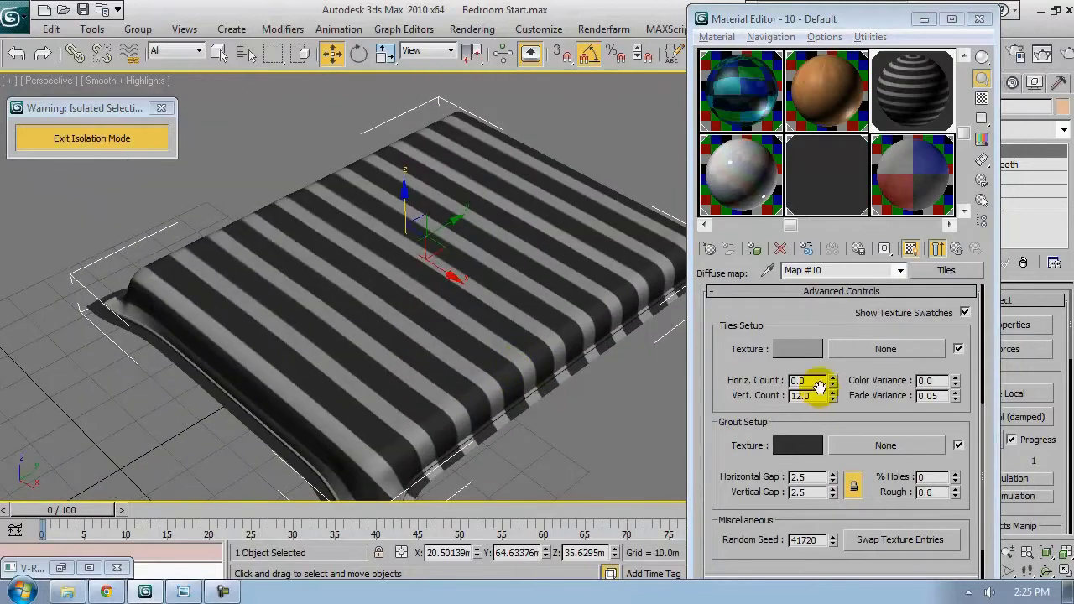
# Set the vertical tile count to 20 and reduce the linked grout gaps to 1.1
pyautogui.doubleClick(816, 396)
pyautogui.press('Return')
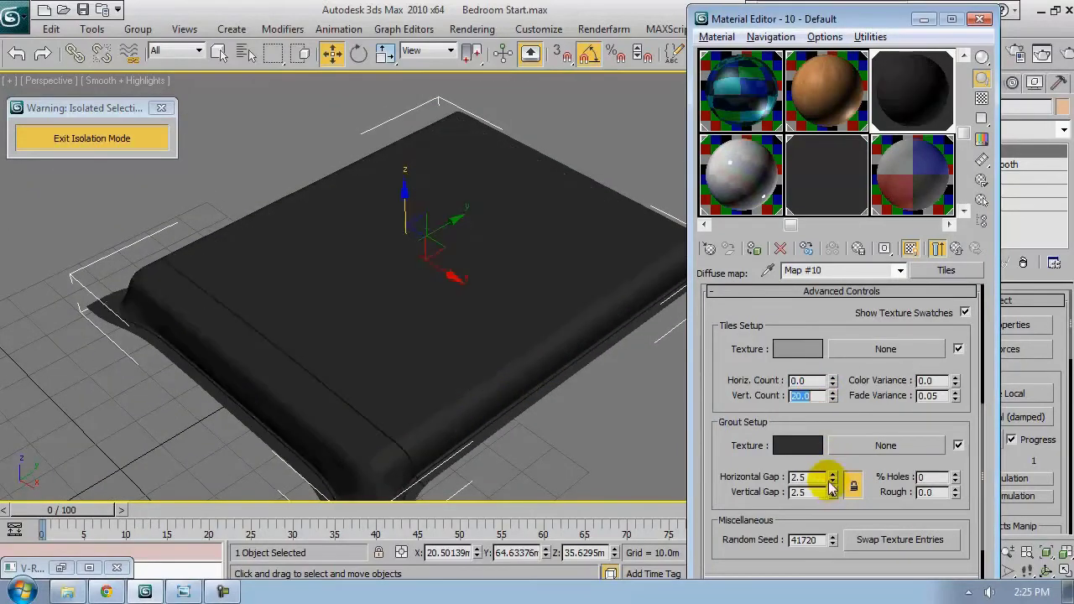
pyautogui.click(833, 479)
pyautogui.click(833, 480)
pyautogui.click(833, 480)
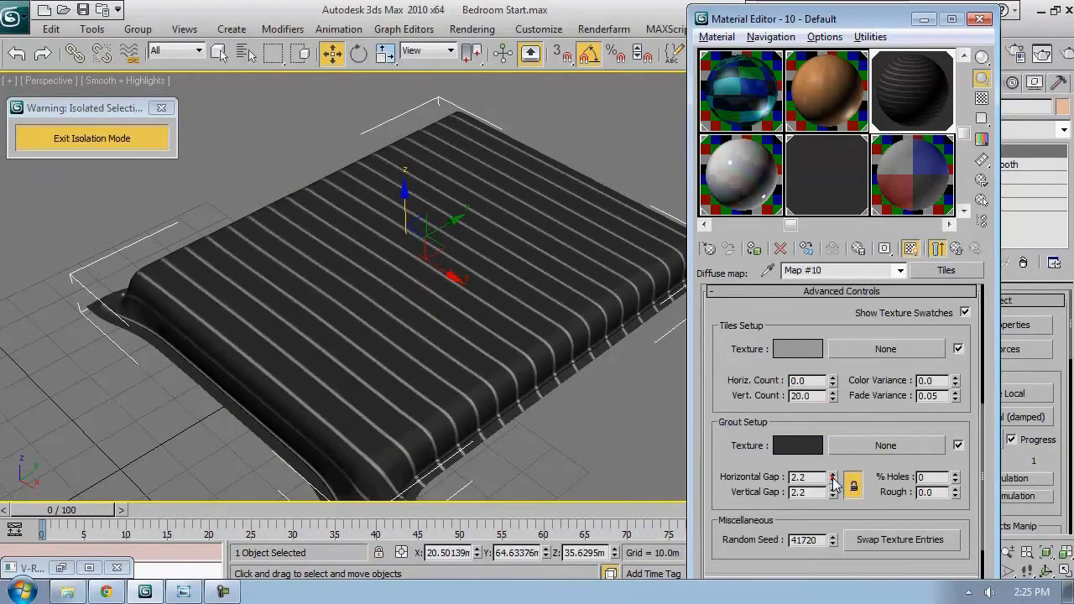
pyautogui.click(833, 480)
pyautogui.click(832, 480)
pyautogui.click(833, 479)
pyautogui.moveTo(833, 483); pyautogui.dragTo(833, 479)
pyautogui.keyDown('alt'); pyautogui.moveTo(371, 192); pyautogui.dragTo(641, 399, button='middle'); pyautogui.keyUp('alt')
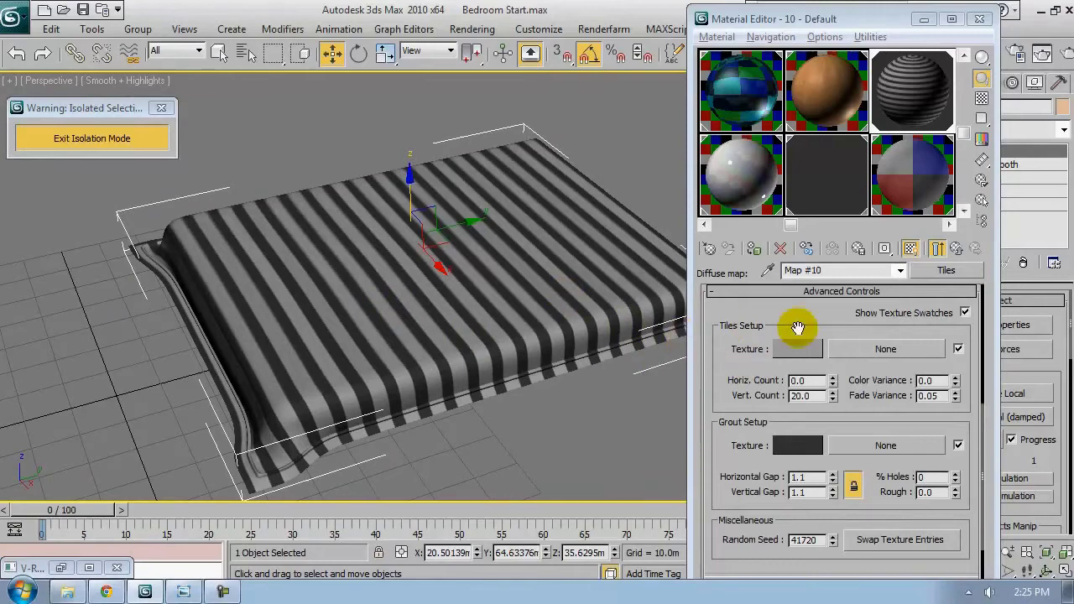
# Change the tile colour to near-white, RGB 248, 248, 248
pyautogui.keyDown('alt'); pyautogui.moveTo(393, 331); pyautogui.dragTo(429, 349, button='middle'); pyautogui.keyUp('alt')
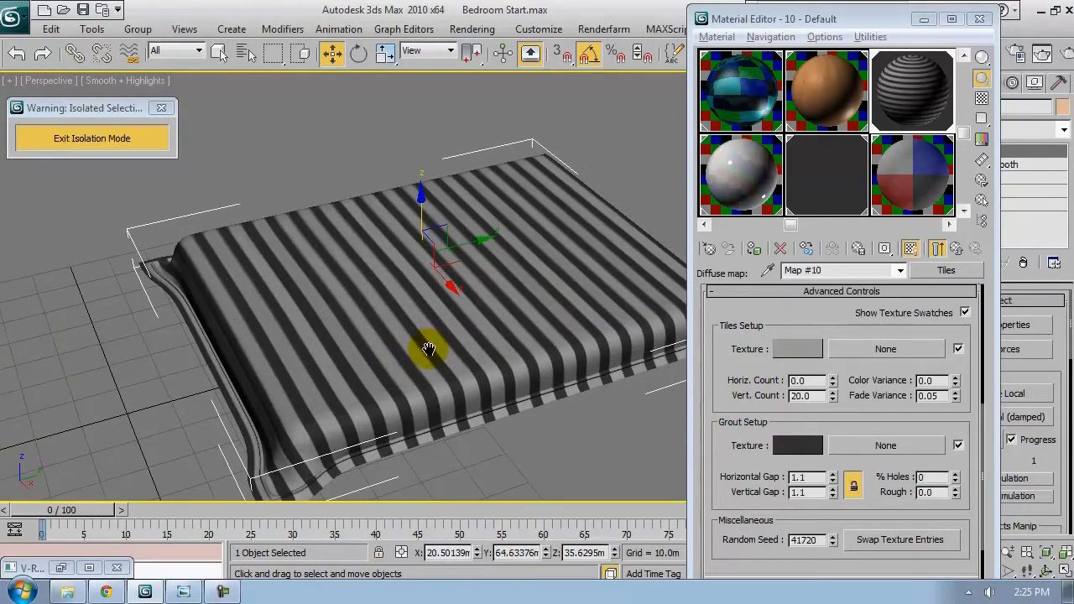
pyautogui.click(801, 349)
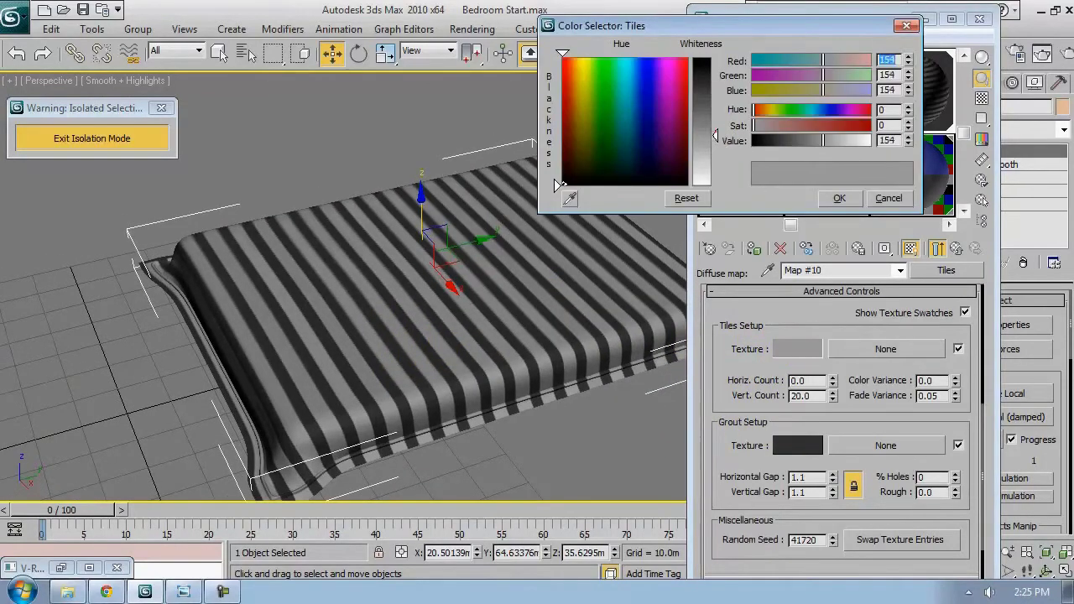
pyautogui.moveTo(714, 135); pyautogui.dragTo(715, 178)
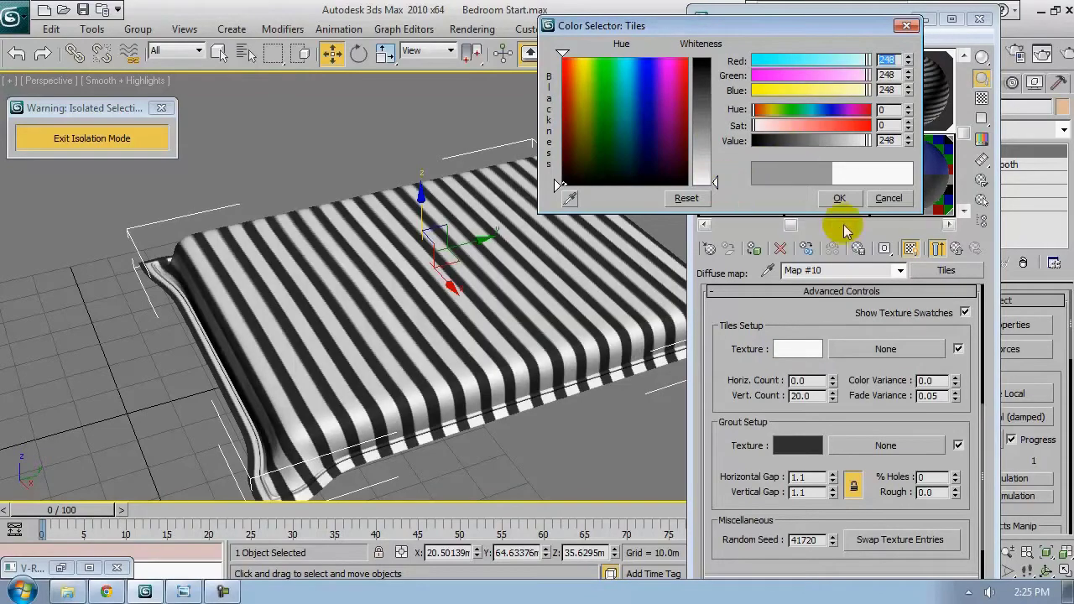
pyautogui.click(848, 198)
pyautogui.keyDown('alt'); pyautogui.moveTo(269, 414); pyautogui.dragTo(537, 370, button='middle'); pyautogui.keyUp('alt')
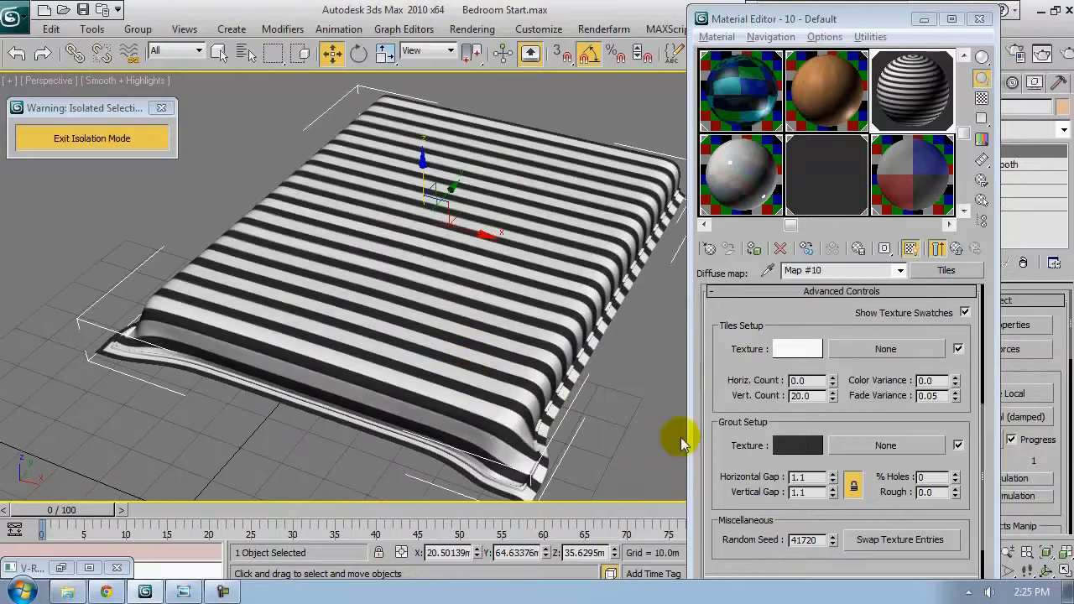
# Change the grout colour to dark red, RGB 80, 0, 0
pyautogui.click(797, 445)
pyautogui.click(562, 59)
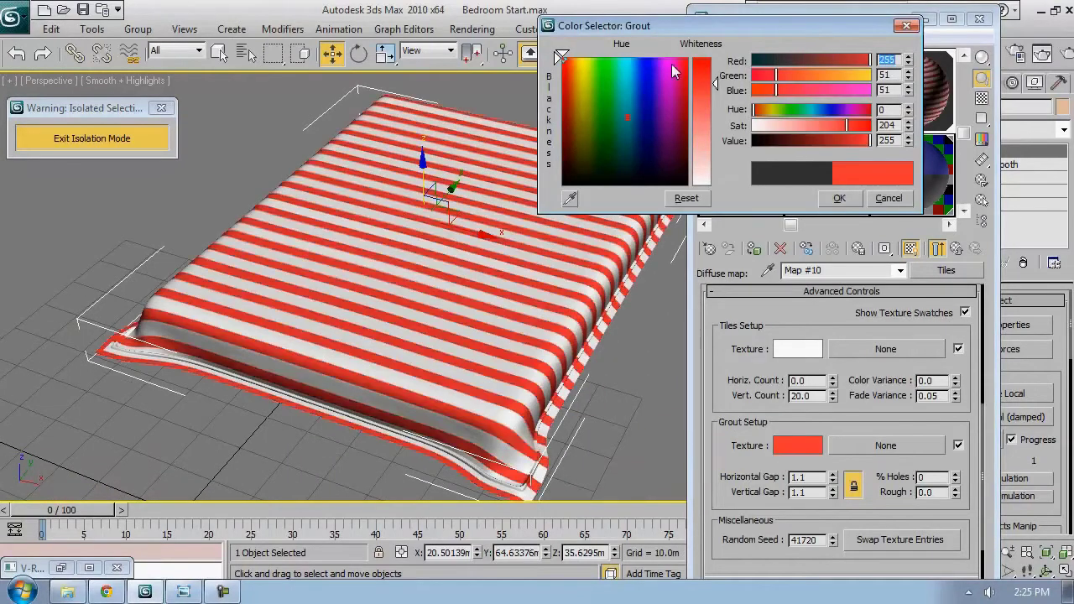
pyautogui.moveTo(860, 146); pyautogui.dragTo(789, 140)
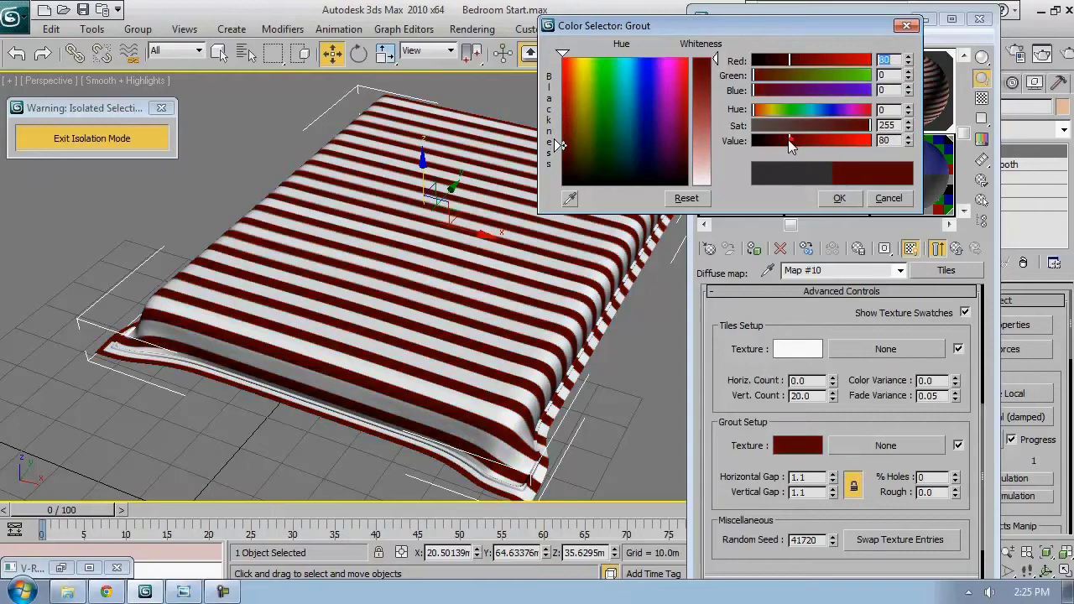
pyautogui.keyDown('alt'); pyautogui.moveTo(72, 420); pyautogui.dragTo(395, 336, button='middle'); pyautogui.keyUp('alt')
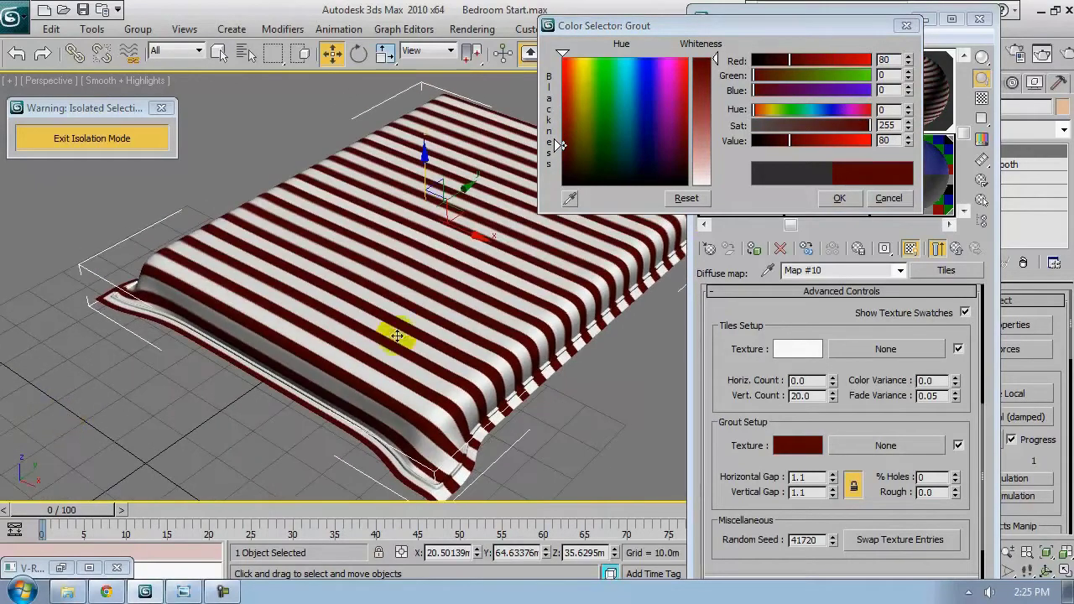
pyautogui.click(839, 199)
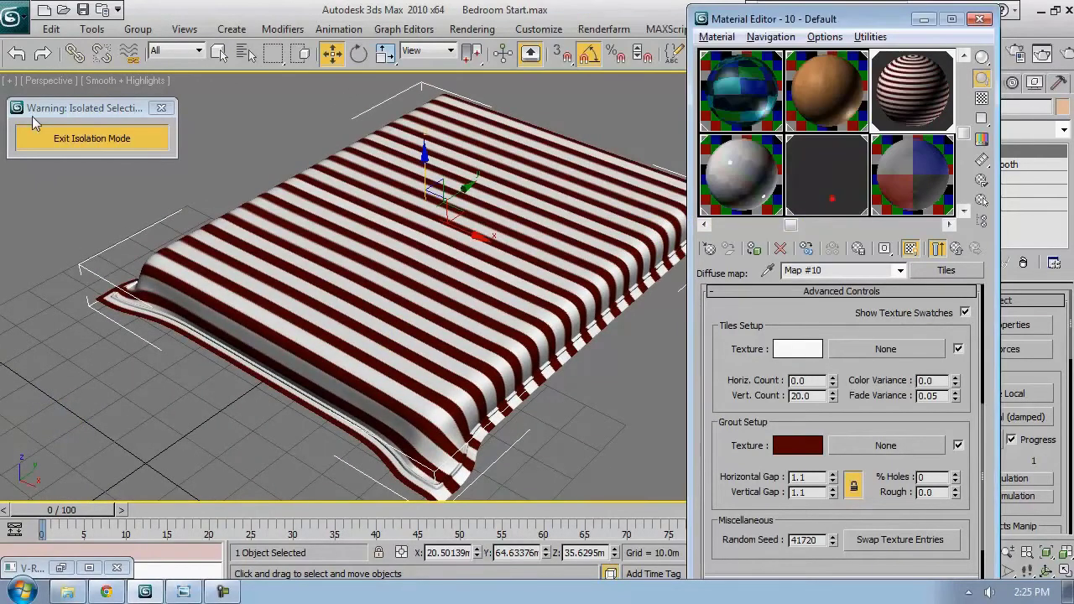
# Exit isolation of the bed cover and desaturate the grout colour to RGB 80, 39, 39
pyautogui.click(88, 137)
pyautogui.keyDown('alt'); pyautogui.moveTo(362, 306); pyautogui.dragTo(224, 383, button='middle'); pyautogui.keyUp('alt')
pyautogui.click(797, 445)
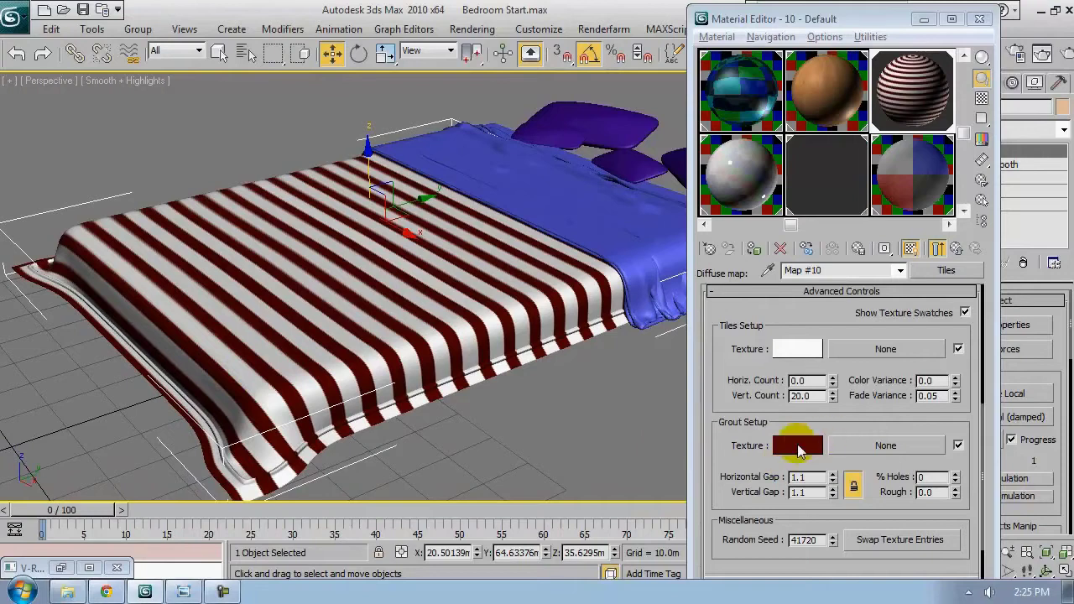
pyautogui.moveTo(819, 134)
pyautogui.mouseDown()
pyautogui.moveTo(825, 127)
pyautogui.moveTo(811, 130)
pyautogui.mouseUp()
pyautogui.keyDown('alt'); pyautogui.moveTo(460, 338); pyautogui.dragTo(686, 209, button='middle'); pyautogui.keyUp('alt')
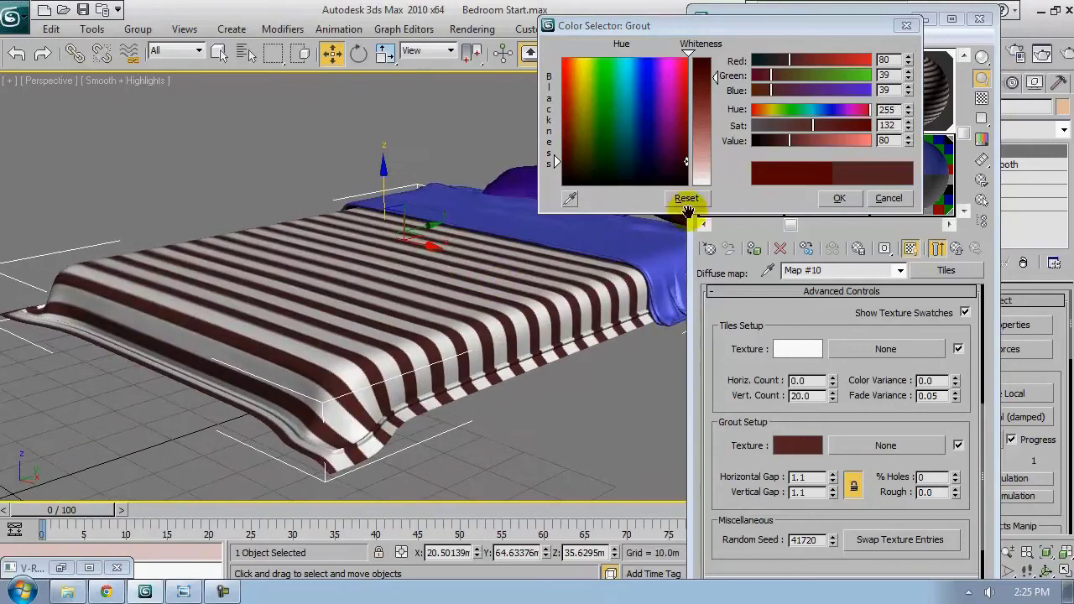
pyautogui.click(839, 198)
# Return from the Tiles map to the parent 10 - Default material's basic parameters
pyautogui.click(894, 271)
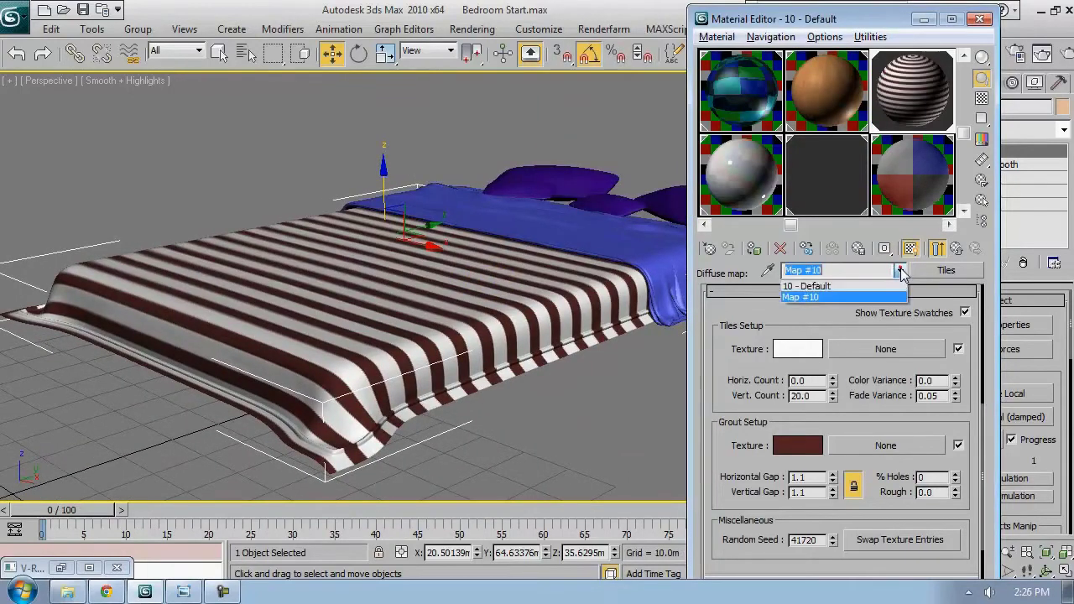
pyautogui.click(887, 285)
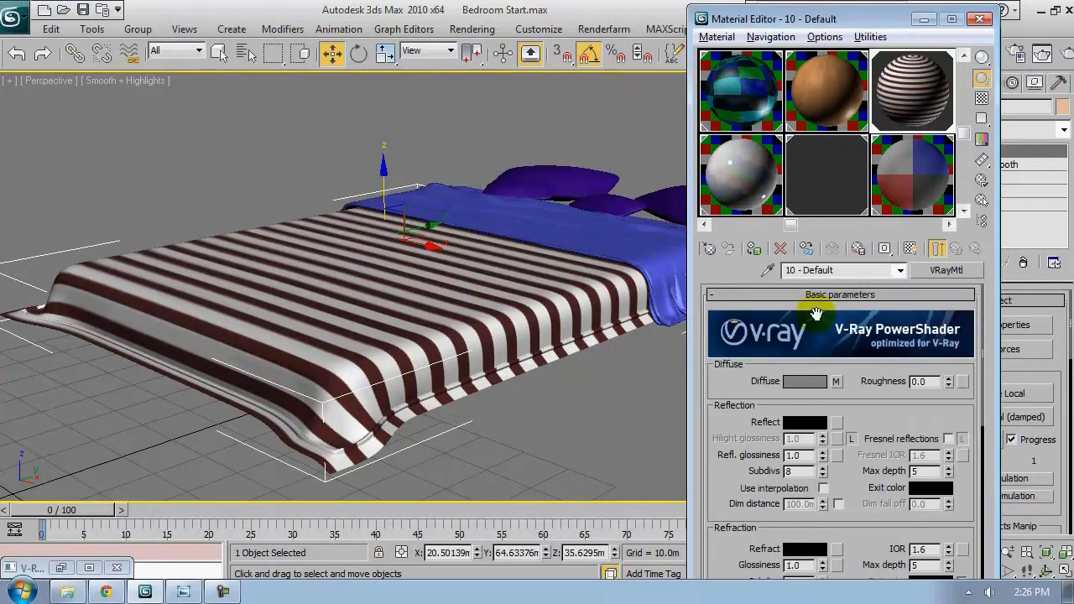
pyautogui.keyDown('alt'); pyautogui.moveTo(418, 280); pyautogui.dragTo(420, 341, button='middle'); pyautogui.keyUp('alt')
pyautogui.scroll(-2, 417, 302)
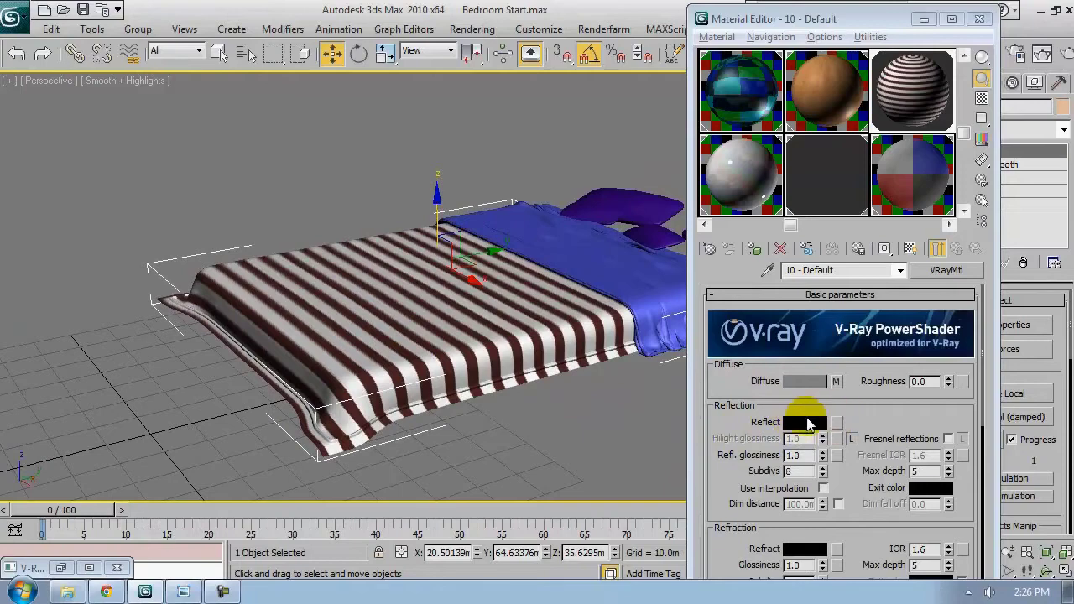
# Set the 10 - Default material's reflection to grey RGB 77, 77, 77, with Fresnel reflections on and reflection glossiness 0.5
pyautogui.click(803, 422)
pyautogui.moveTo(711, 87); pyautogui.dragTo(713, 90)
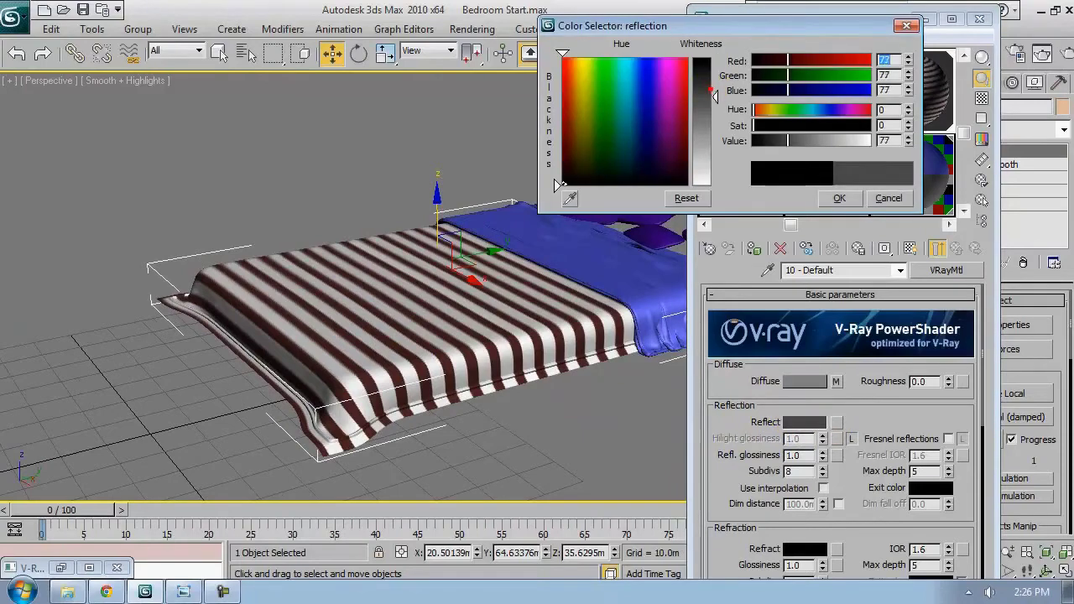
pyautogui.click(841, 199)
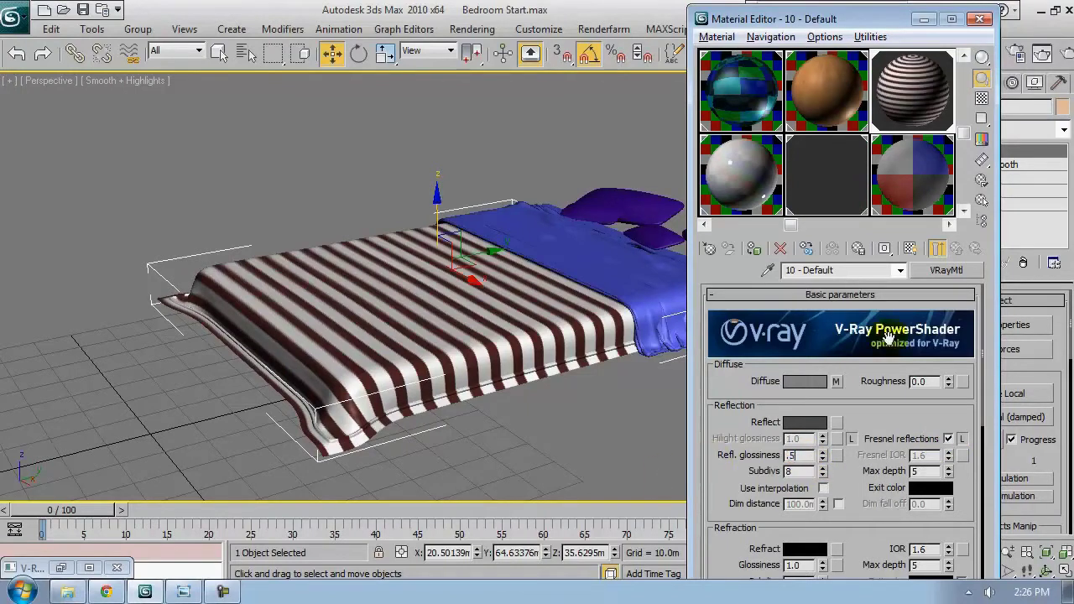
pyautogui.press('Return')
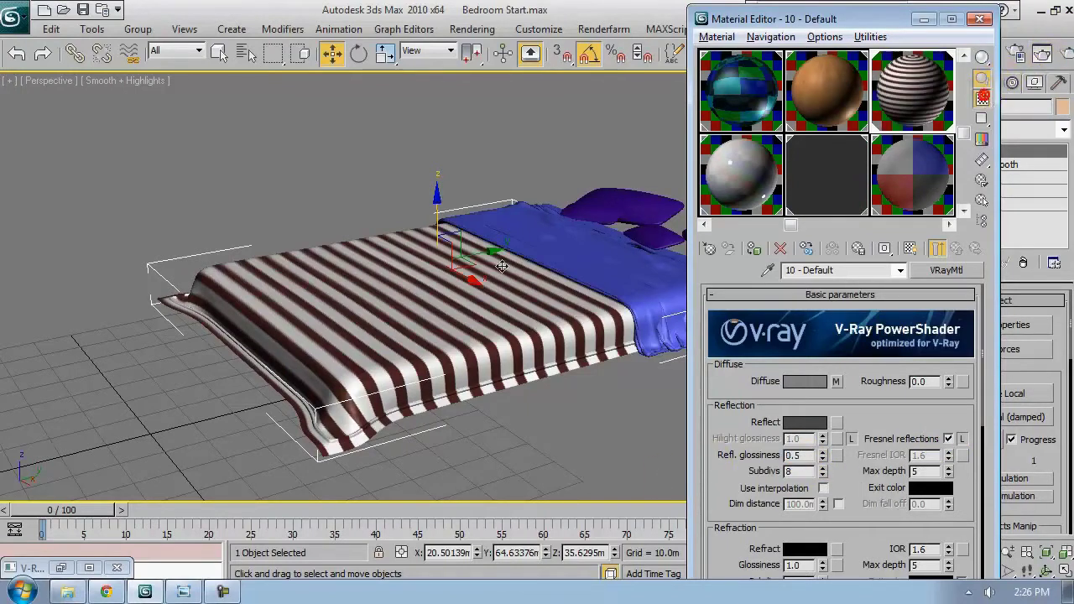
# Copy the dark red grout colour from the bed cover's diffuse Tiles map
pyautogui.keyDown('alt'); pyautogui.moveTo(500, 266); pyautogui.dragTo(589, 349, button='middle'); pyautogui.keyUp('alt')
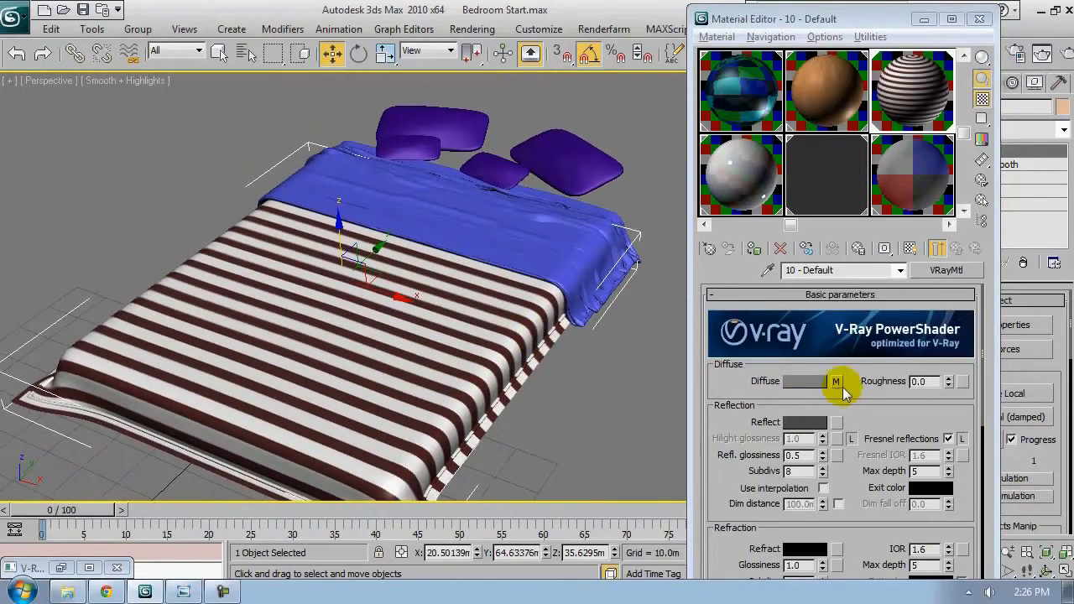
pyautogui.click(835, 381)
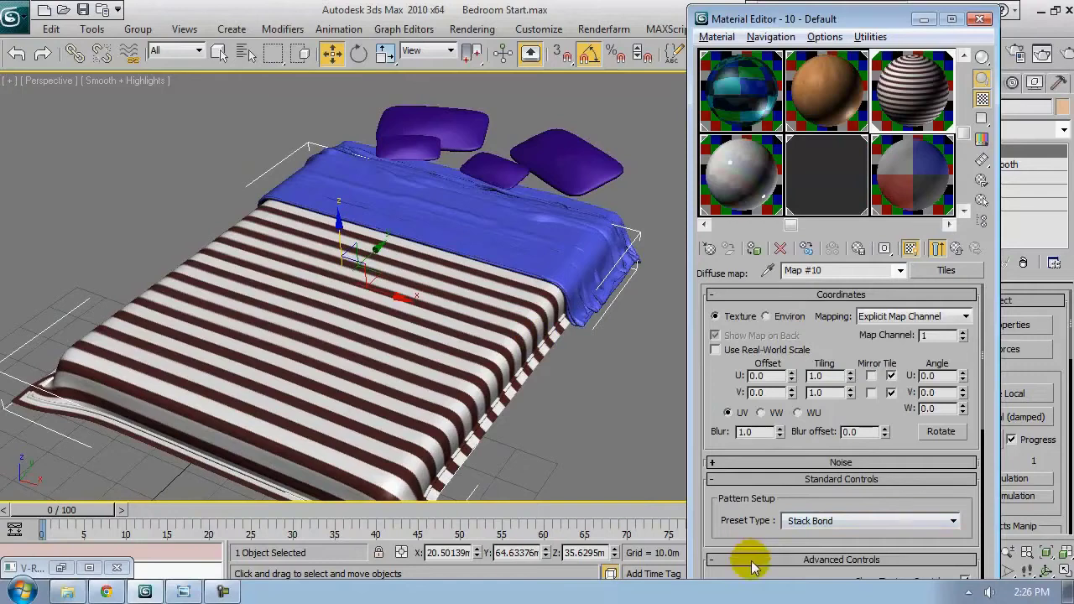
pyautogui.click(751, 560)
pyautogui.scroll(-5, 776, 345)
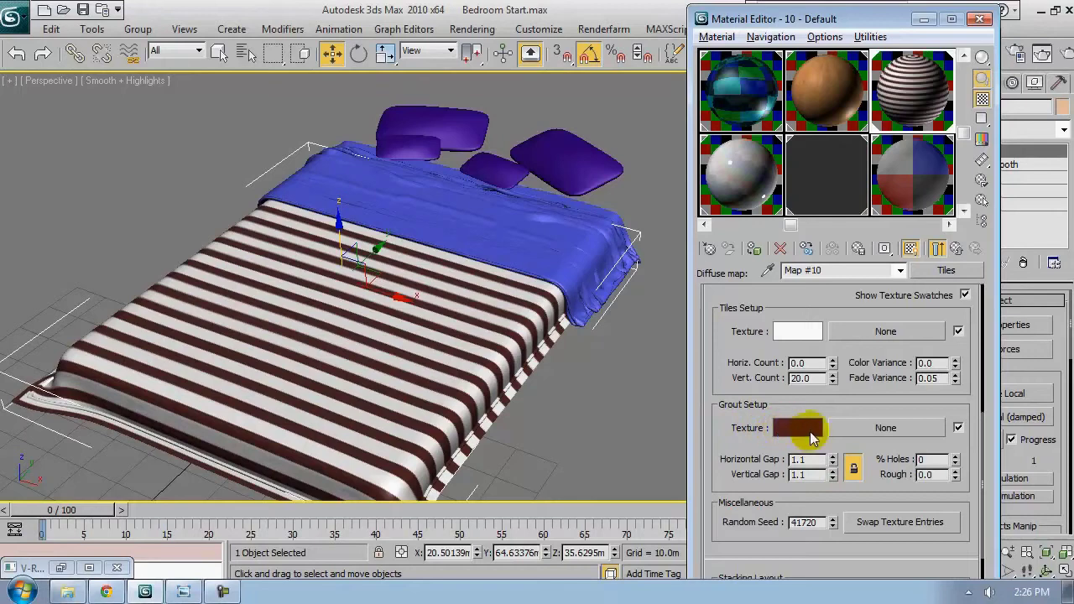
pyautogui.rightClick(811, 435)
pyautogui.click(826, 439)
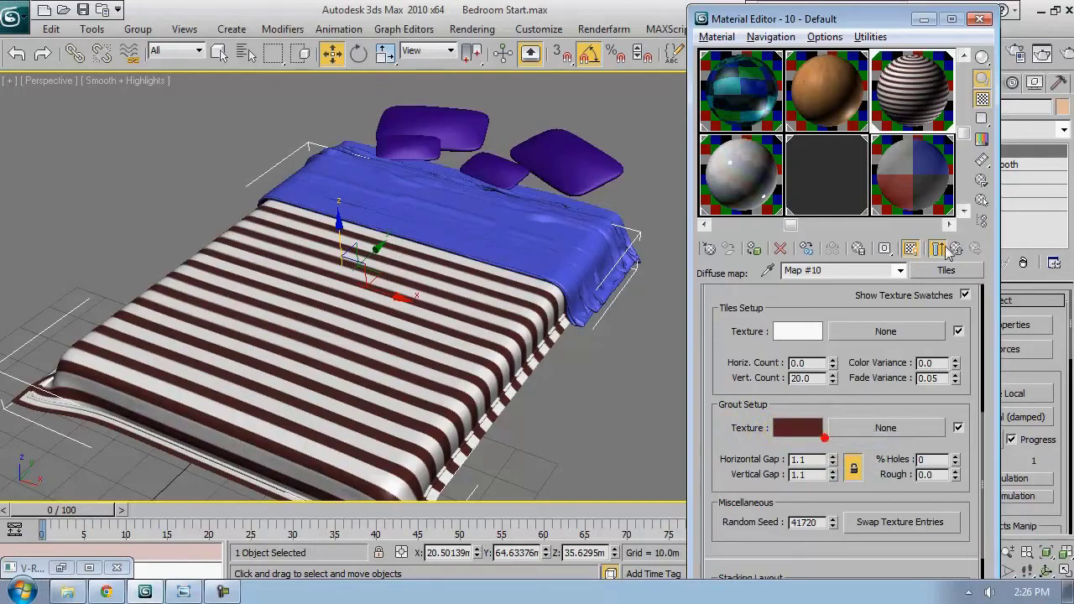
# Change the unused 04 - Default material to the VRayMtl type
pyautogui.click(965, 56)
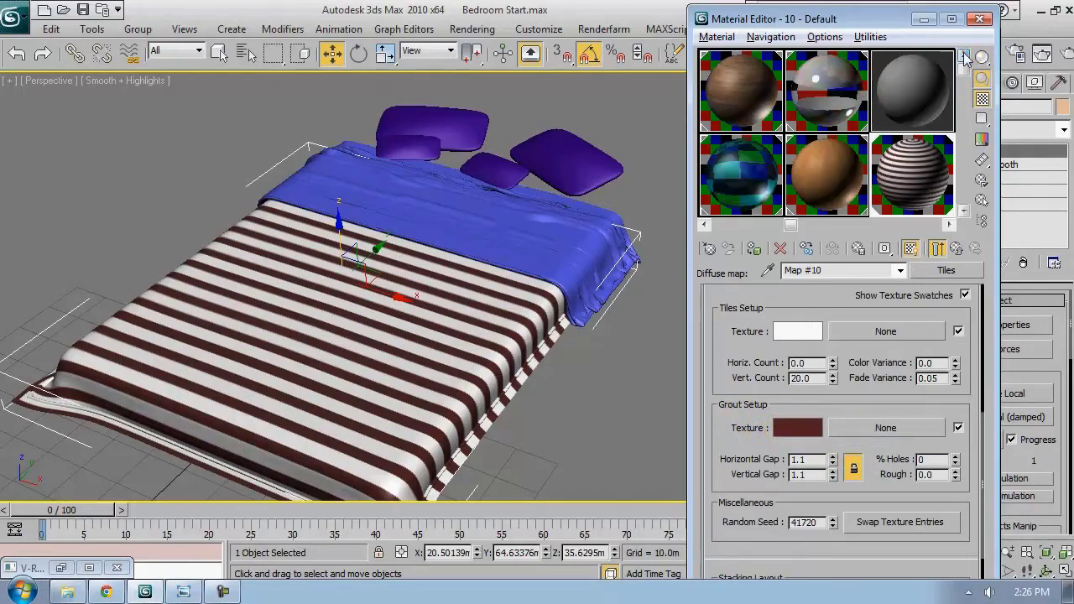
pyautogui.click(918, 99)
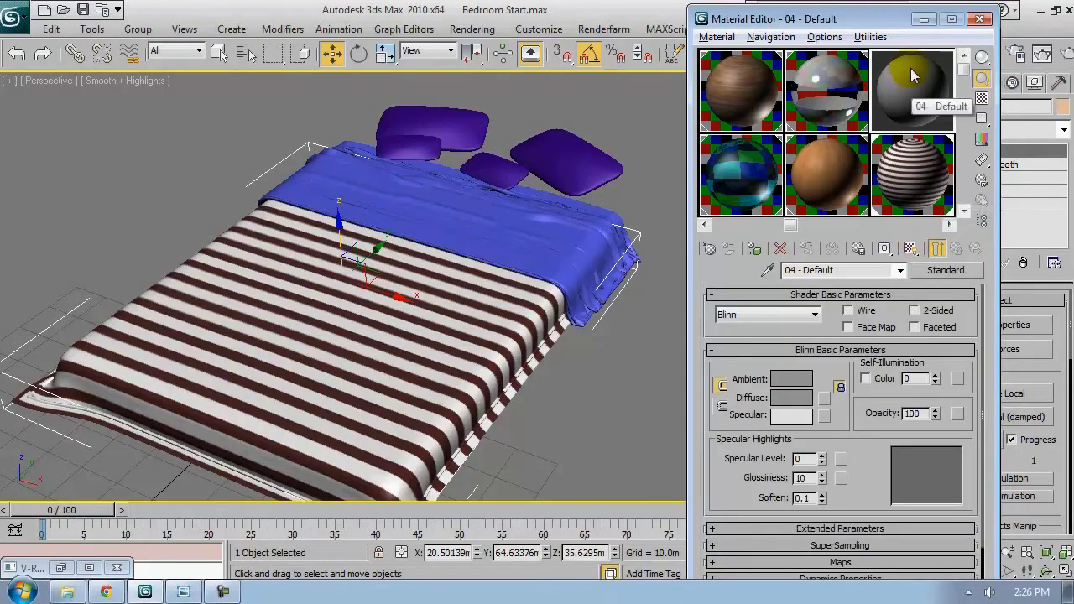
pyautogui.click(954, 270)
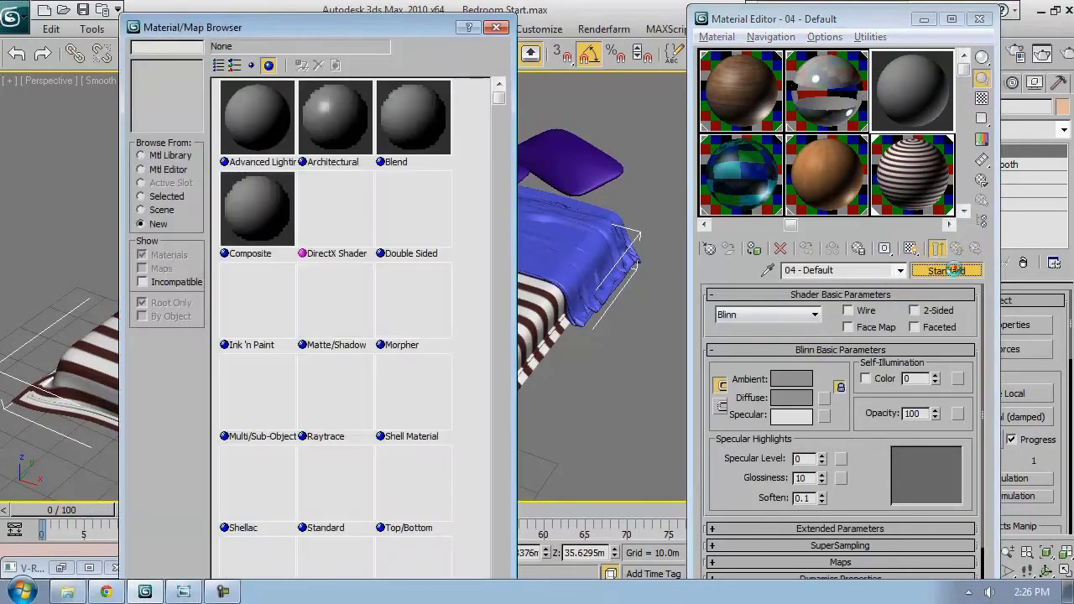
pyautogui.click(220, 66)
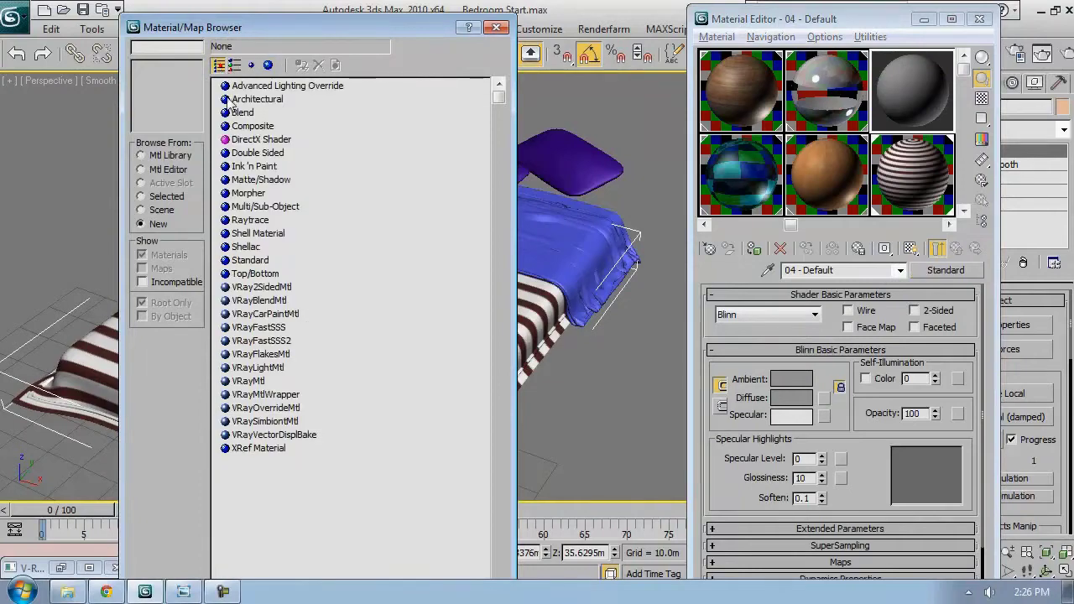
pyautogui.doubleClick(261, 382)
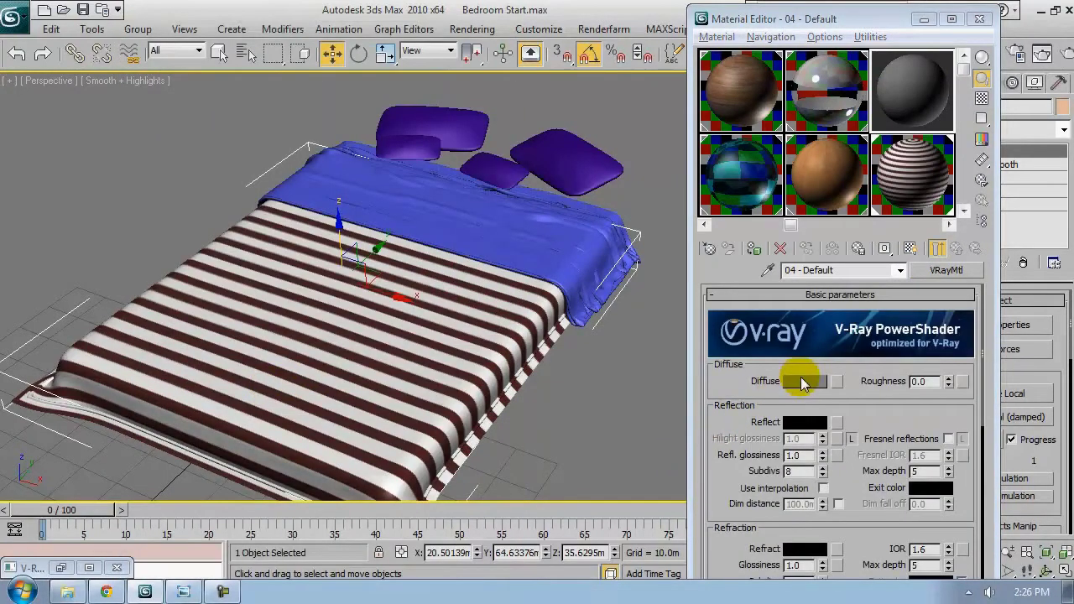
# Paste the copied grout colour as the 04 - Default diffuse colour and apply that material to the four pillows
pyautogui.rightClick(803, 383)
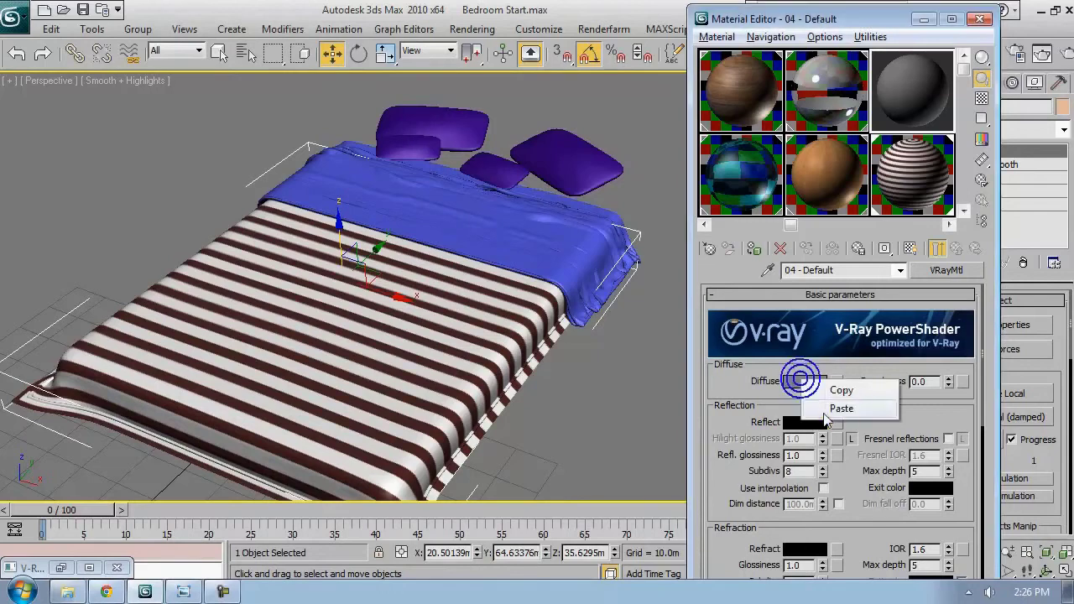
pyautogui.click(827, 410)
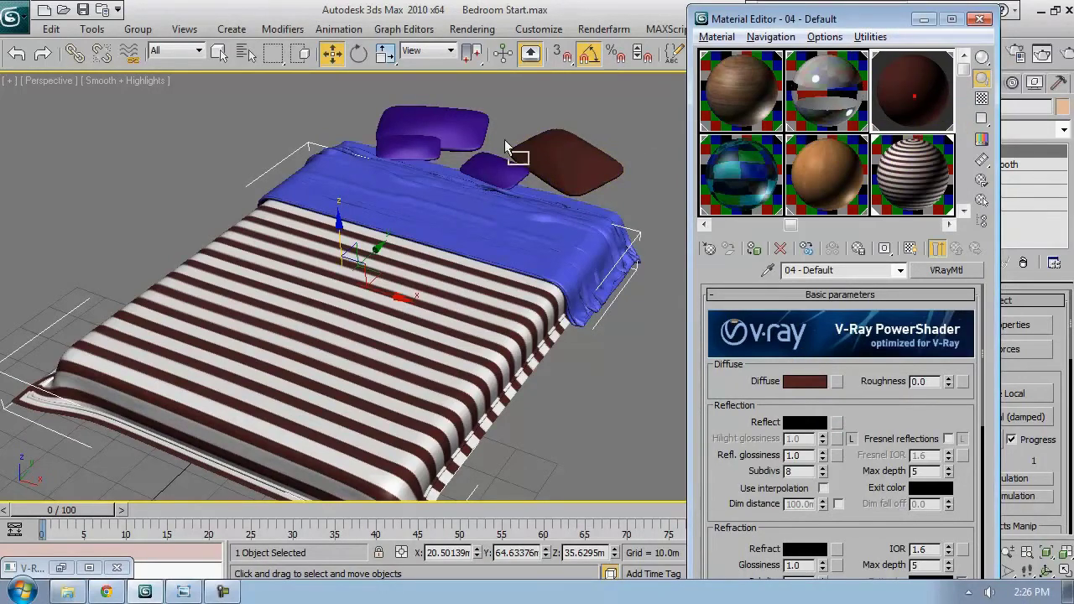
pyautogui.moveTo(923, 95); pyautogui.dragTo(607, 96)
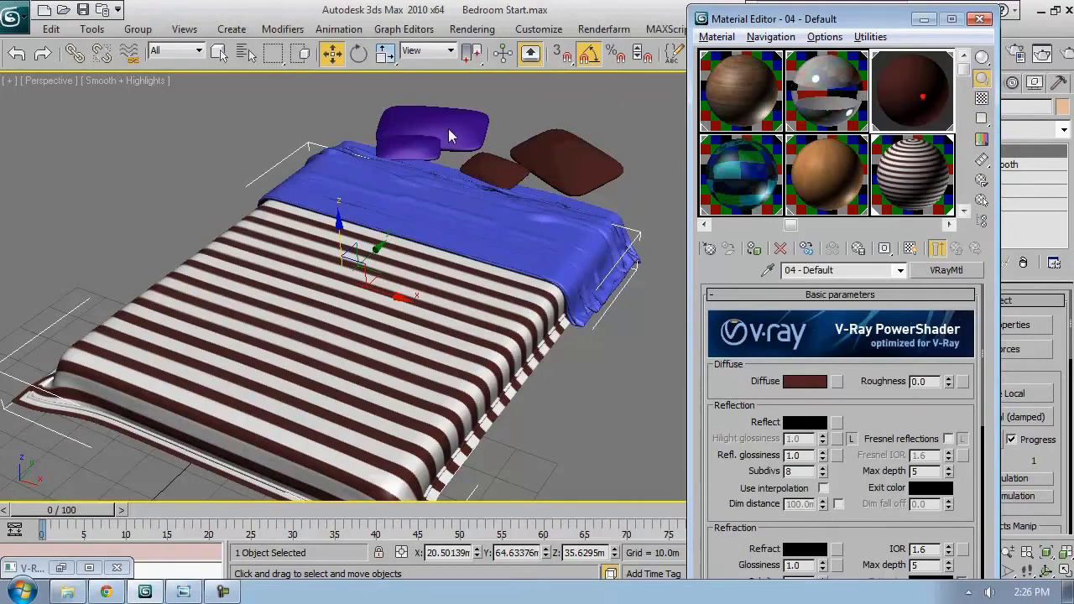
pyautogui.moveTo(433, 149); pyautogui.dragTo(434, 151)
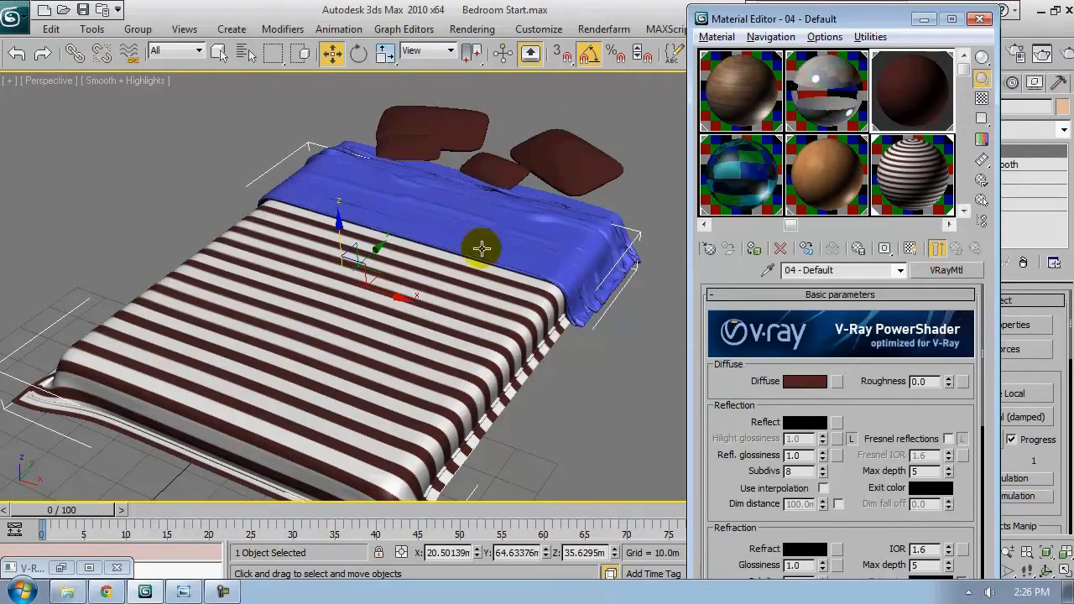
# Give the pillow material a dark grey reflection, with Fresnel reflections on and reflection glossiness 0.5
pyautogui.click(803, 422)
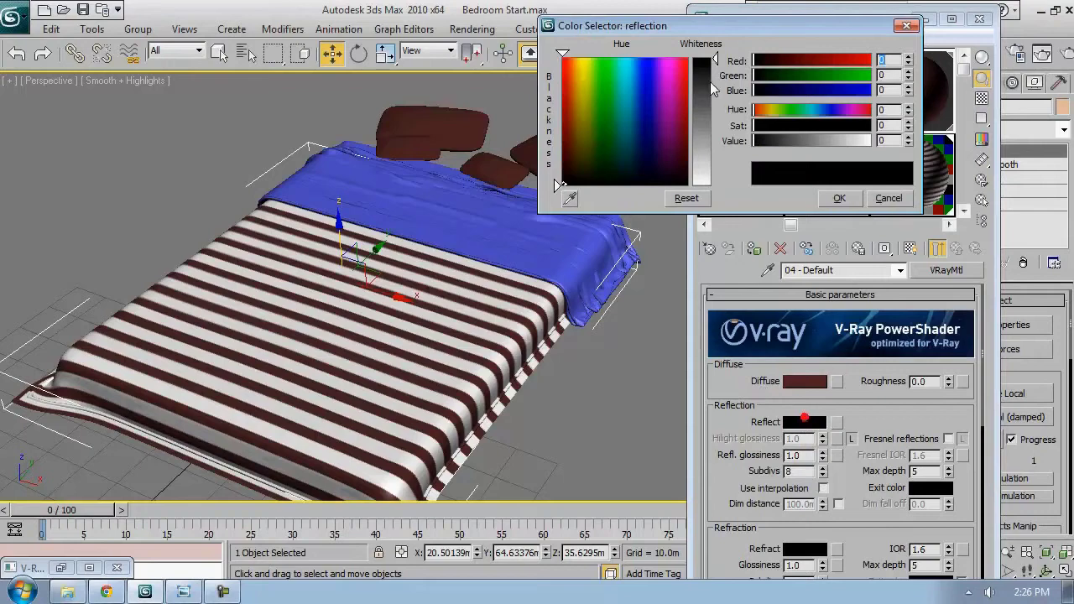
pyautogui.moveTo(711, 87); pyautogui.dragTo(712, 96)
pyautogui.click(836, 198)
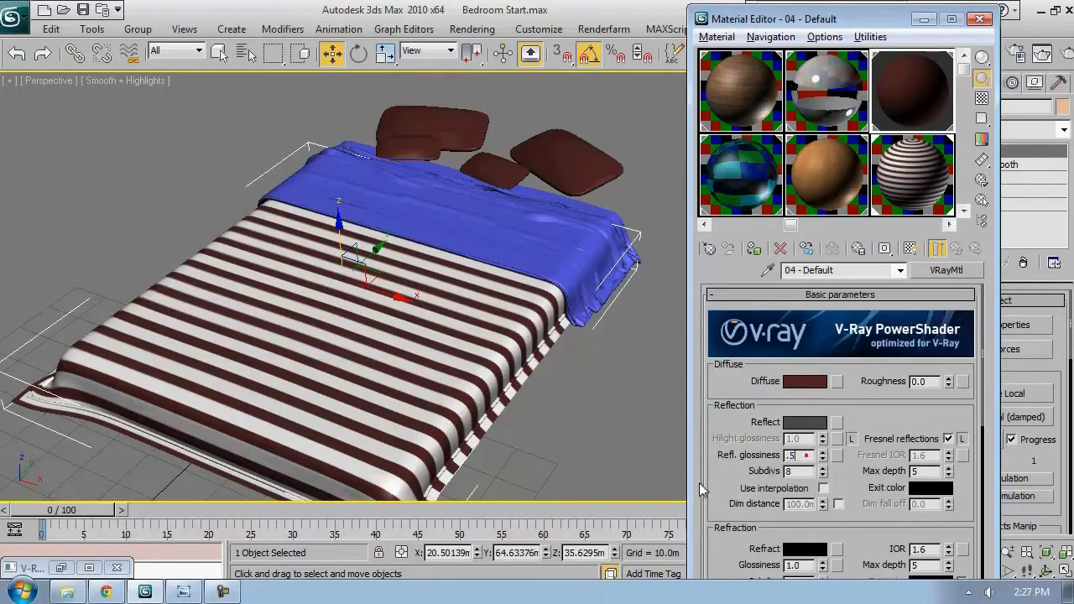
# Change the 05 - Default material to VRayMtl and assign it to the blue folded sheet on the bed
pyautogui.keyDown('alt'); pyautogui.moveTo(511, 230); pyautogui.dragTo(489, 300, button='middle'); pyautogui.keyUp('alt')
pyautogui.keyDown('alt'); pyautogui.moveTo(432, 194); pyautogui.dragTo(523, 227, button='middle'); pyautogui.keyUp('alt')
pyautogui.click(461, 257)
pyautogui.click(480, 278)
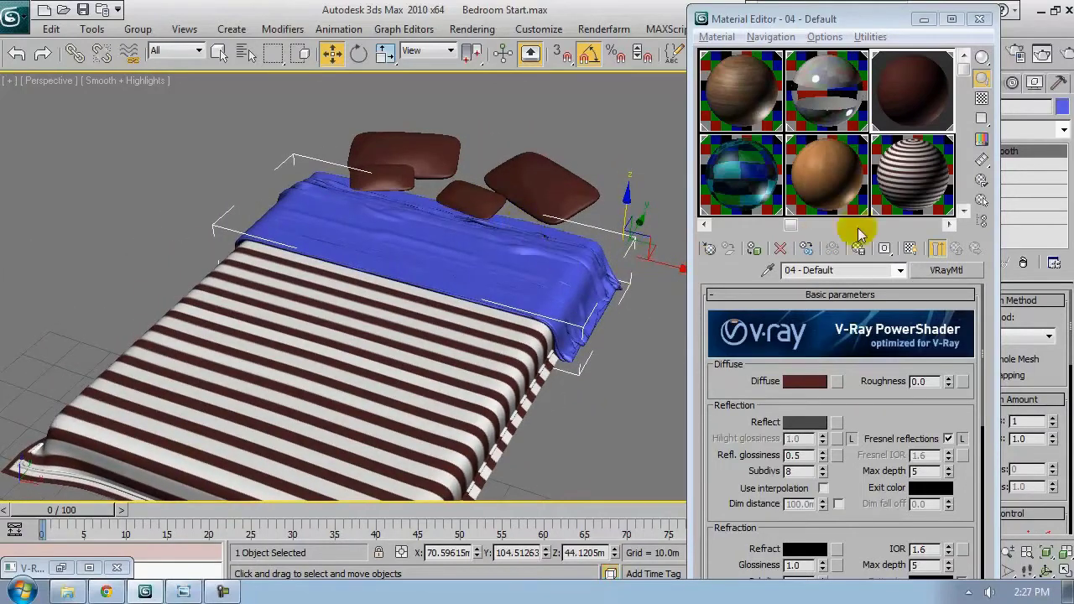
pyautogui.click(949, 224)
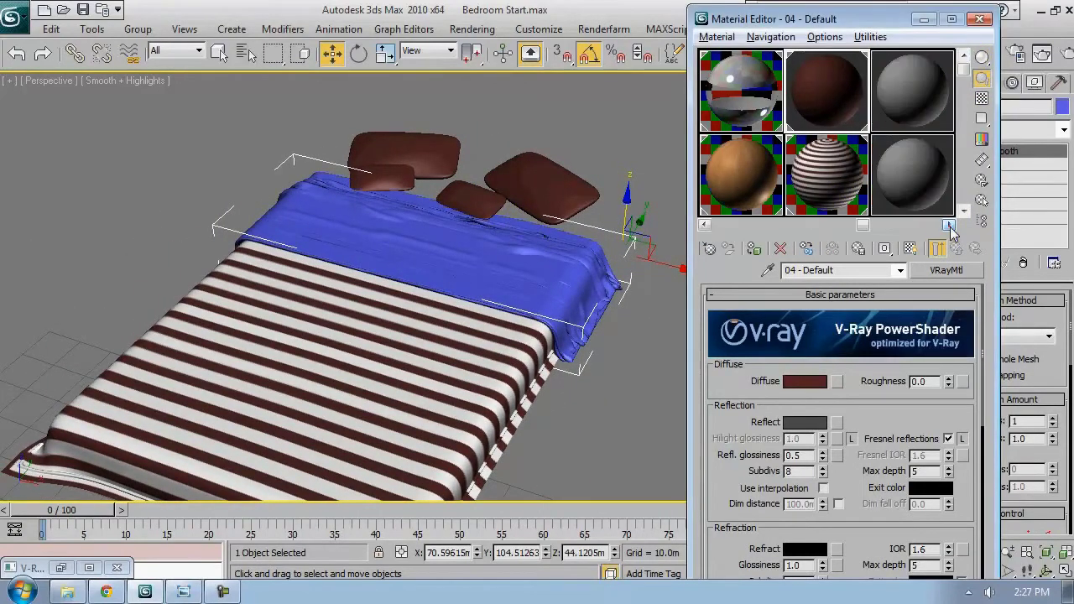
pyautogui.click(931, 104)
pyautogui.click(945, 270)
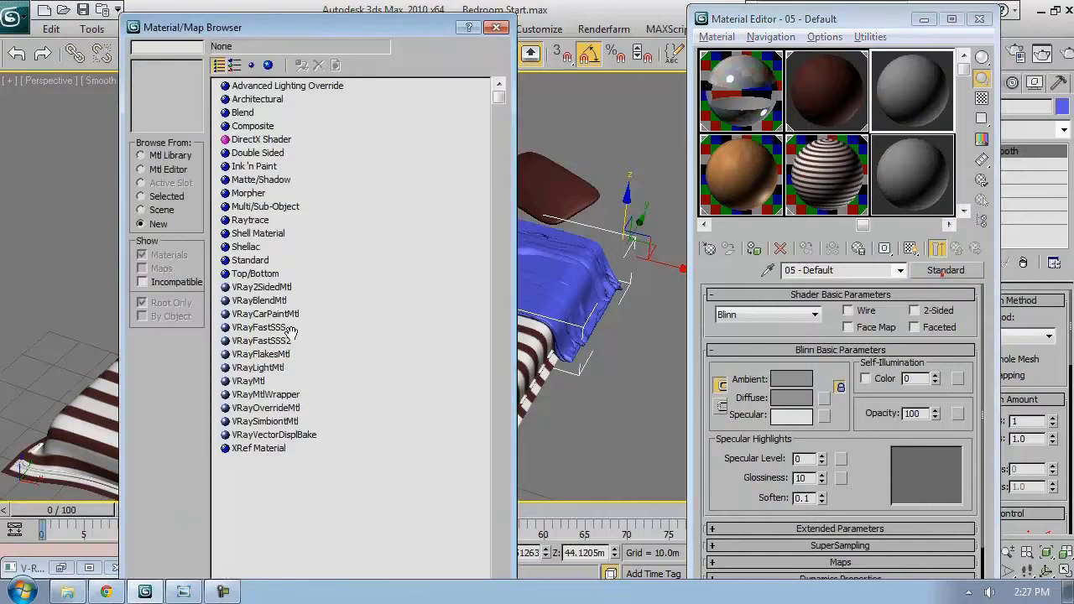
pyautogui.doubleClick(254, 382)
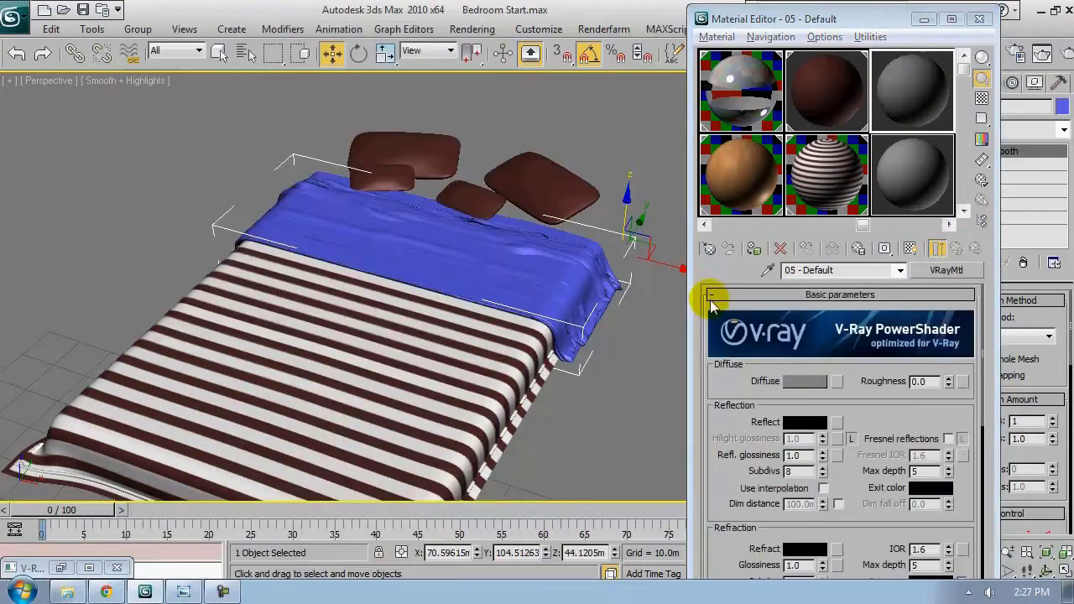
pyautogui.click(753, 249)
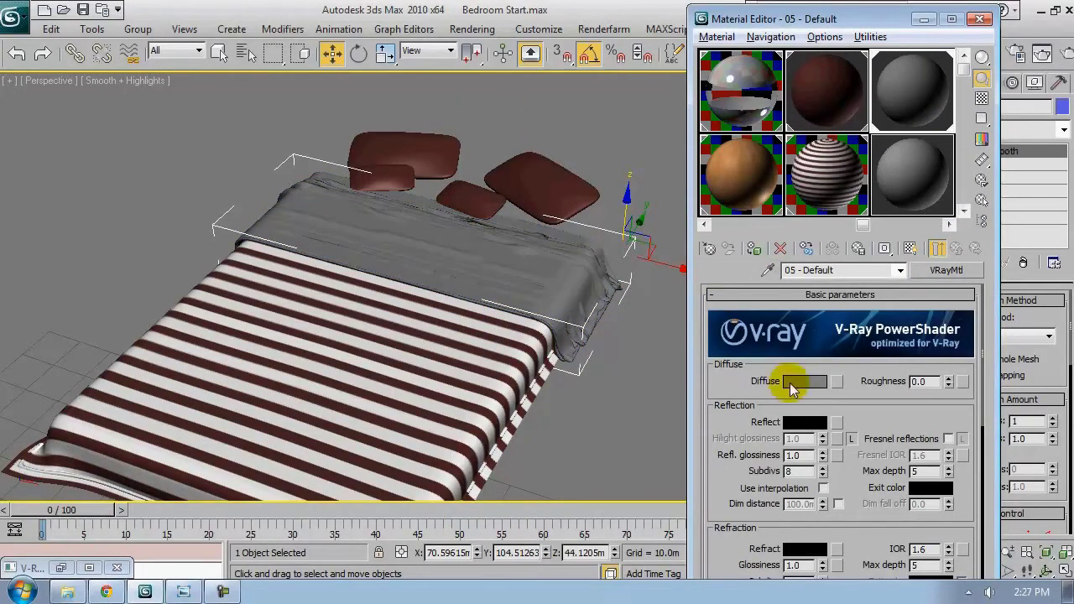
# Set the folded sheet material's diffuse colour to near-white, RGB 243, 243, 243
pyautogui.click(791, 387)
pyautogui.moveTo(709, 174); pyautogui.dragTo(711, 178)
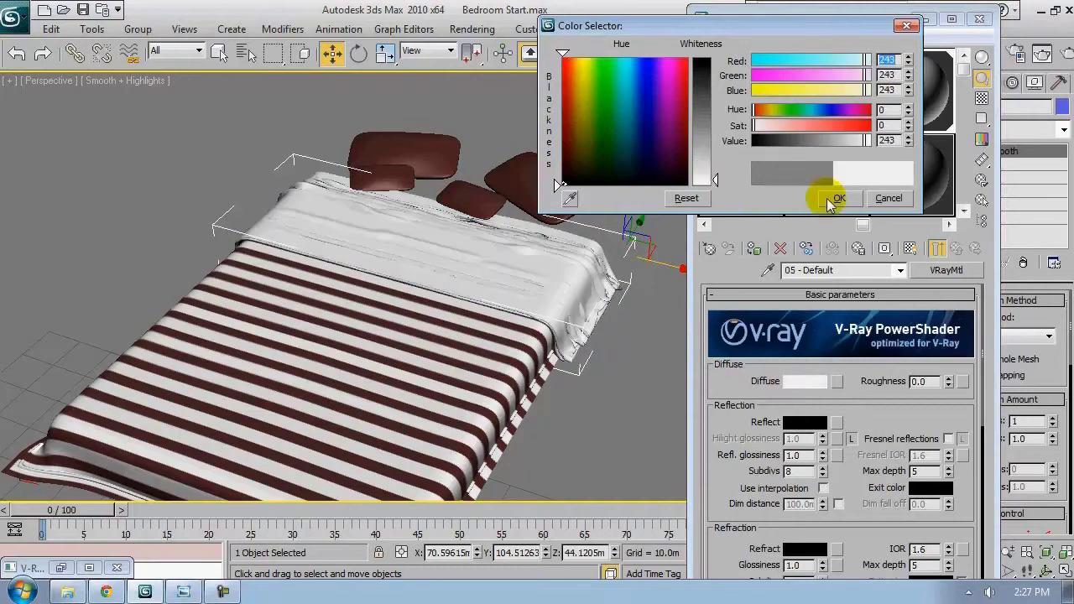
pyautogui.click(831, 198)
# Set the folded sheet material's reflection to RGB 65, 65, 65, with Fresnel reflections on and reflection glossiness 0.5
pyautogui.click(805, 422)
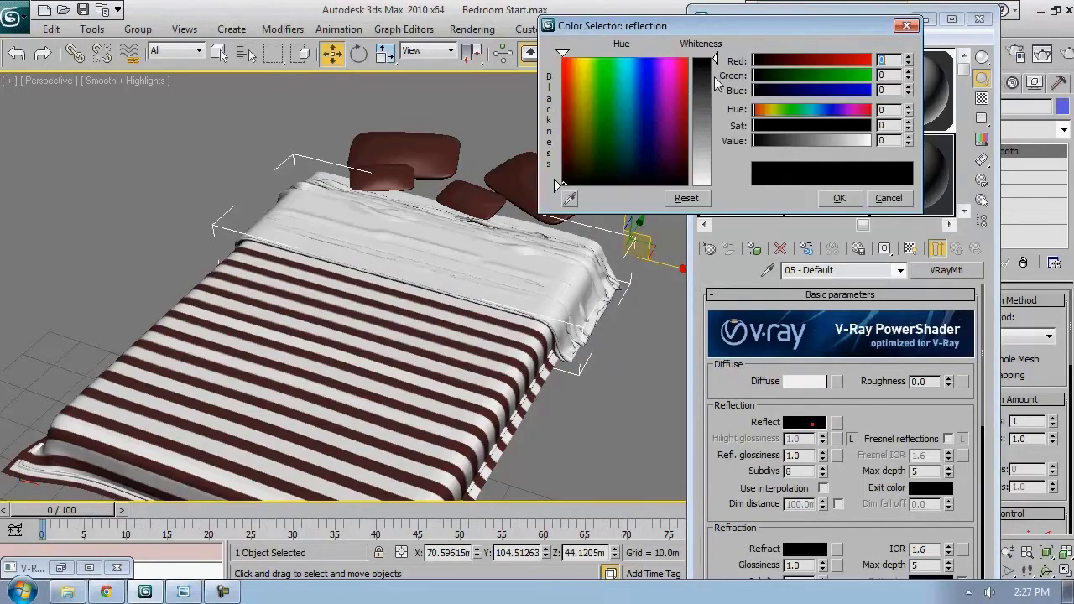
pyautogui.moveTo(713, 81); pyautogui.dragTo(713, 90)
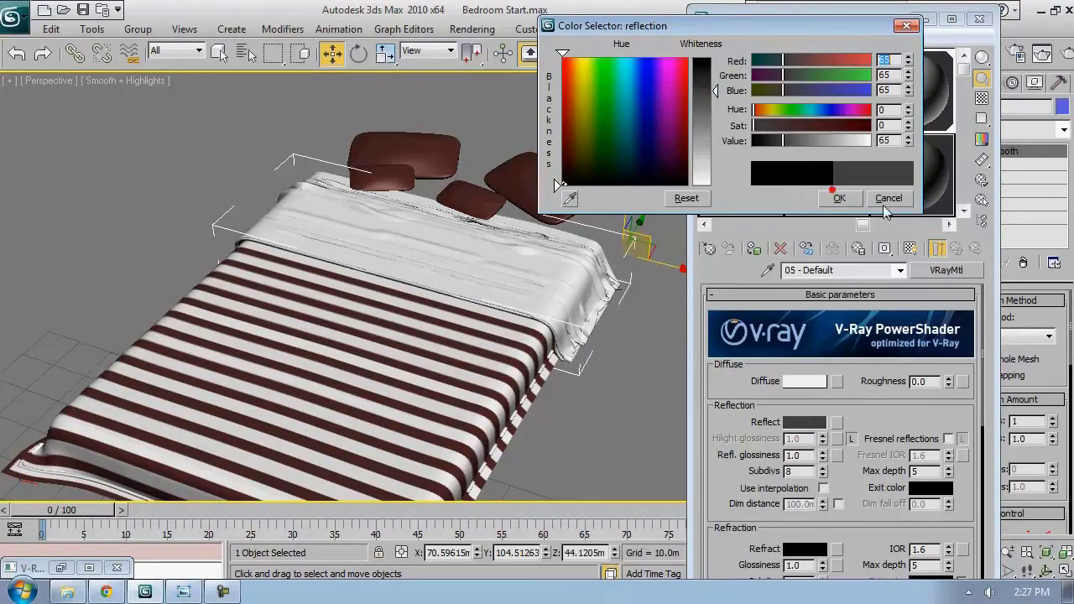
pyautogui.click(839, 198)
pyautogui.click(947, 439)
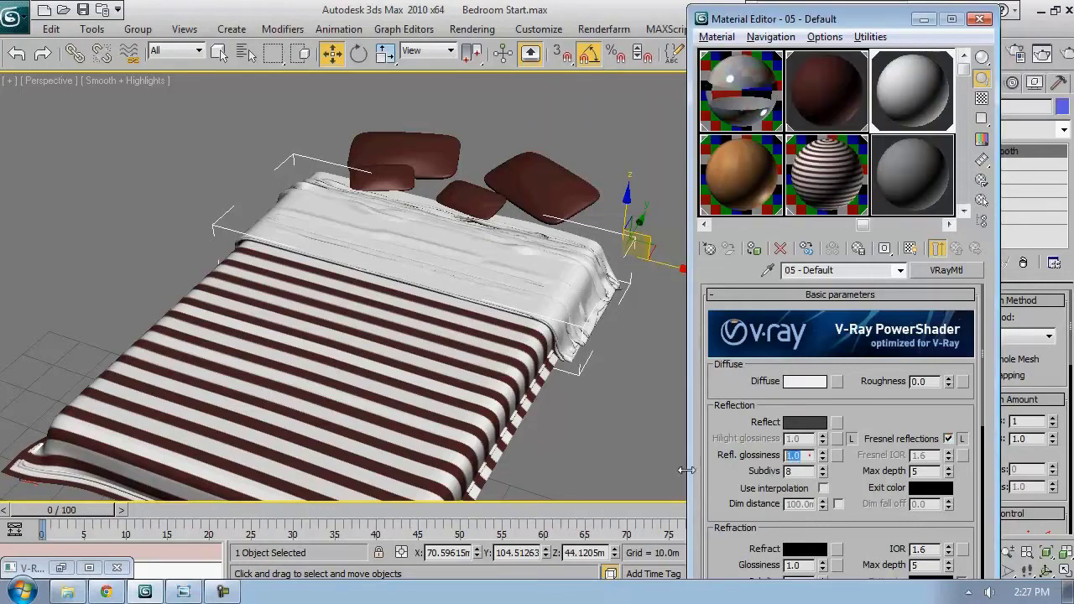
pyautogui.write('0.5')
pyautogui.press('Return')
# Close the Material Editor, deselect the folded sheet and unhide all objects in the scene
pyautogui.scroll(-5, 453, 256)
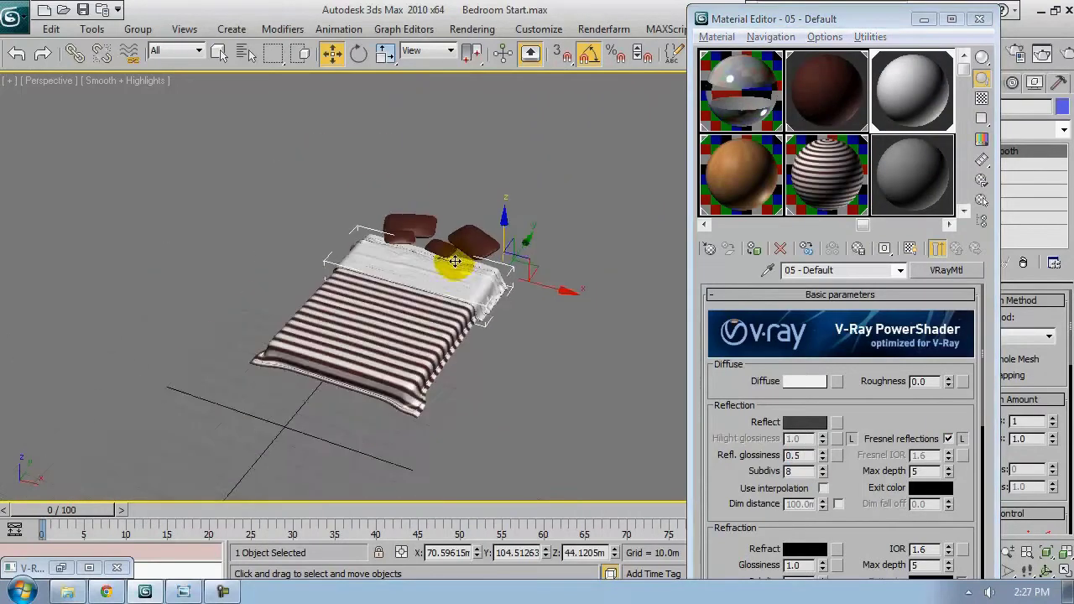
pyautogui.click(978, 19)
pyautogui.keyDown('alt'); pyautogui.moveTo(429, 354); pyautogui.dragTo(532, 372, button='middle'); pyautogui.keyUp('alt')
pyautogui.click(532, 372)
pyautogui.rightClick(543, 362)
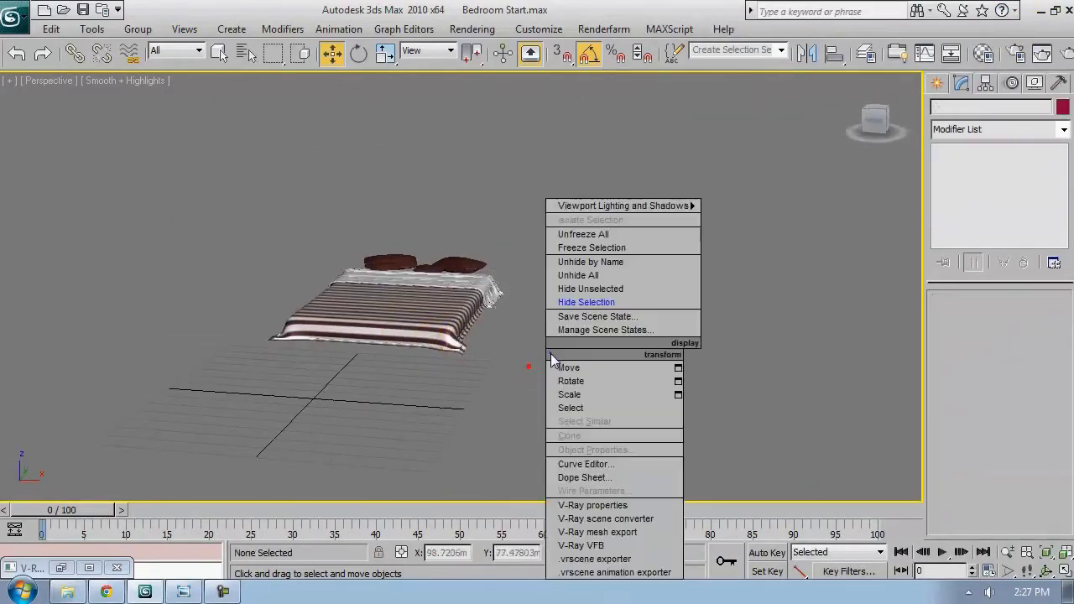
pyautogui.click(607, 275)
# Face the perspective view toward the bed wall, start a test render and close its window
pyautogui.keyDown('alt'); pyautogui.moveTo(503, 274); pyautogui.dragTo(568, 377, button='middle'); pyautogui.keyUp('alt')
pyautogui.keyDown('alt'); pyautogui.moveTo(486, 283); pyautogui.dragTo(470, 236, button='middle'); pyautogui.keyUp('alt')
pyautogui.scroll(2, 520, 251)
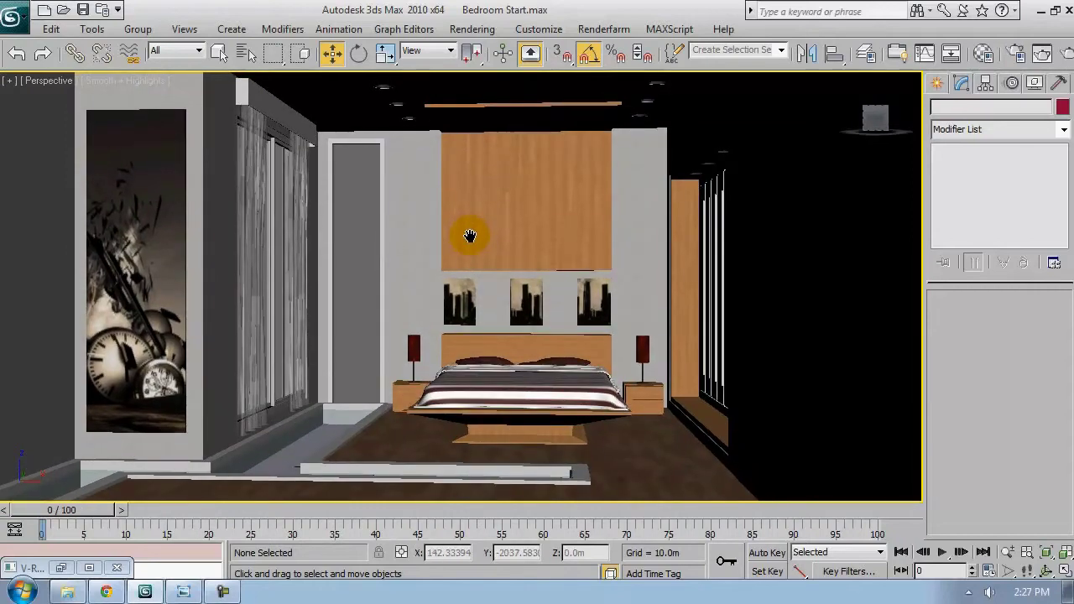
pyautogui.click(1060, 52)
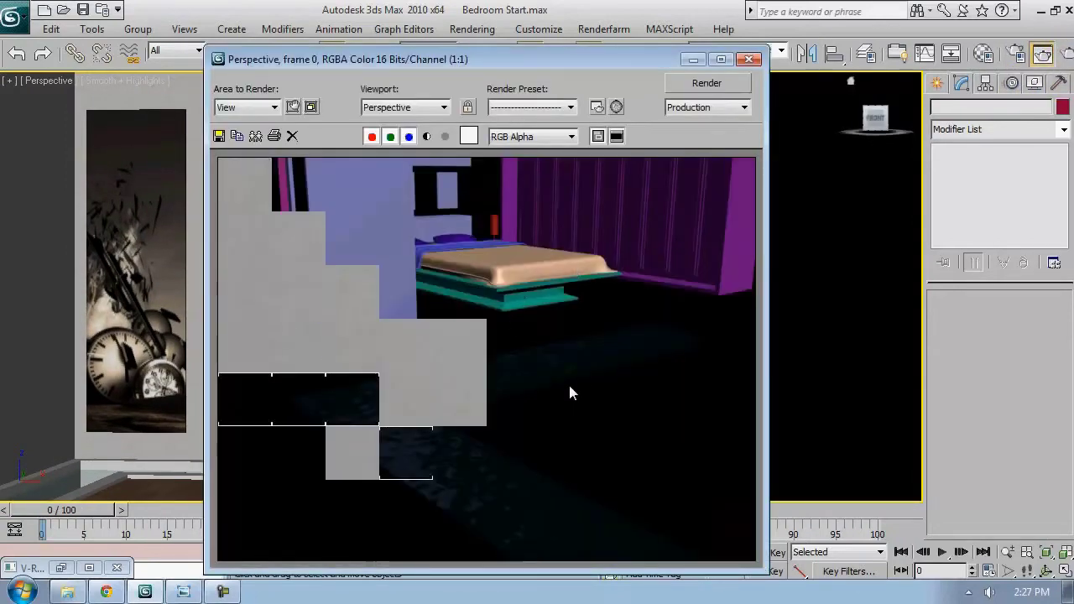
pyautogui.click(748, 59)
# Frame the bed wall more closely in the perspective view and render it
pyautogui.scroll(5, 450, 391)
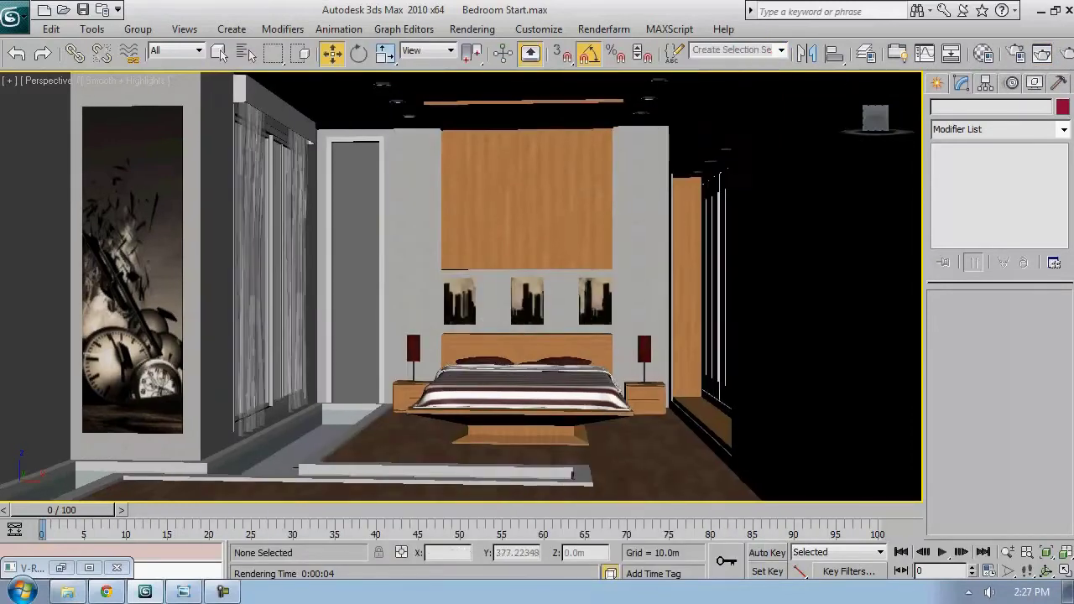
pyautogui.moveTo(446, 353); pyautogui.dragTo(434, 360, button='middle')
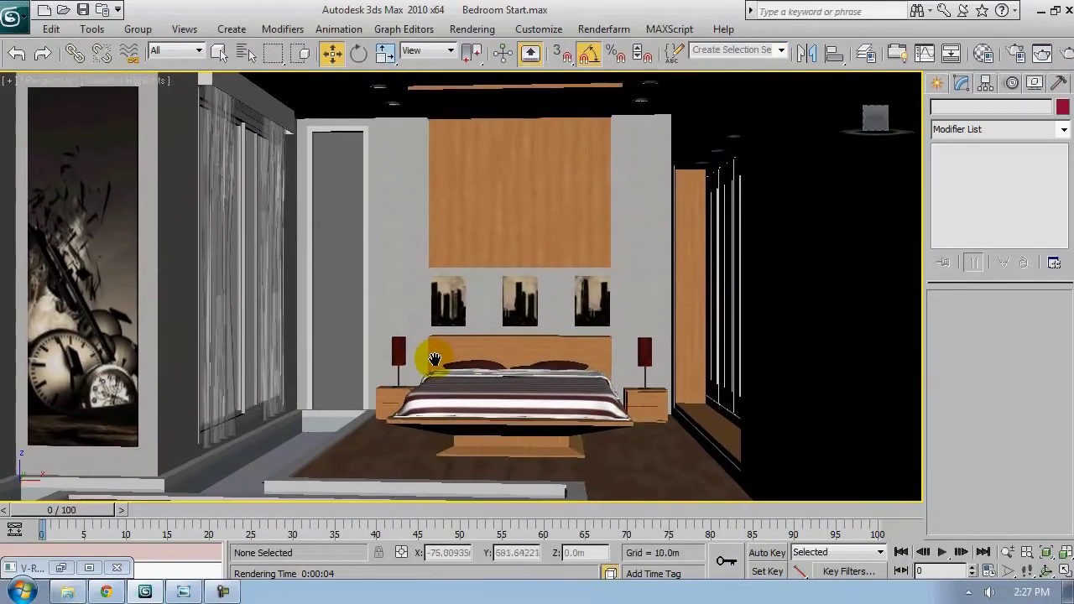
pyautogui.scroll(3, 434, 360)
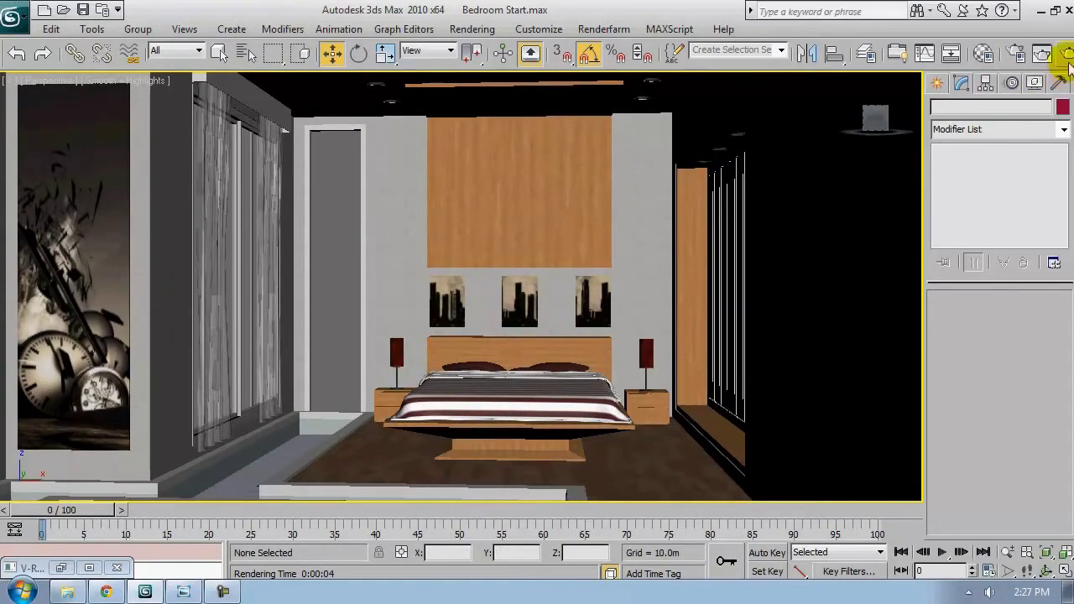
pyautogui.click(1042, 53)
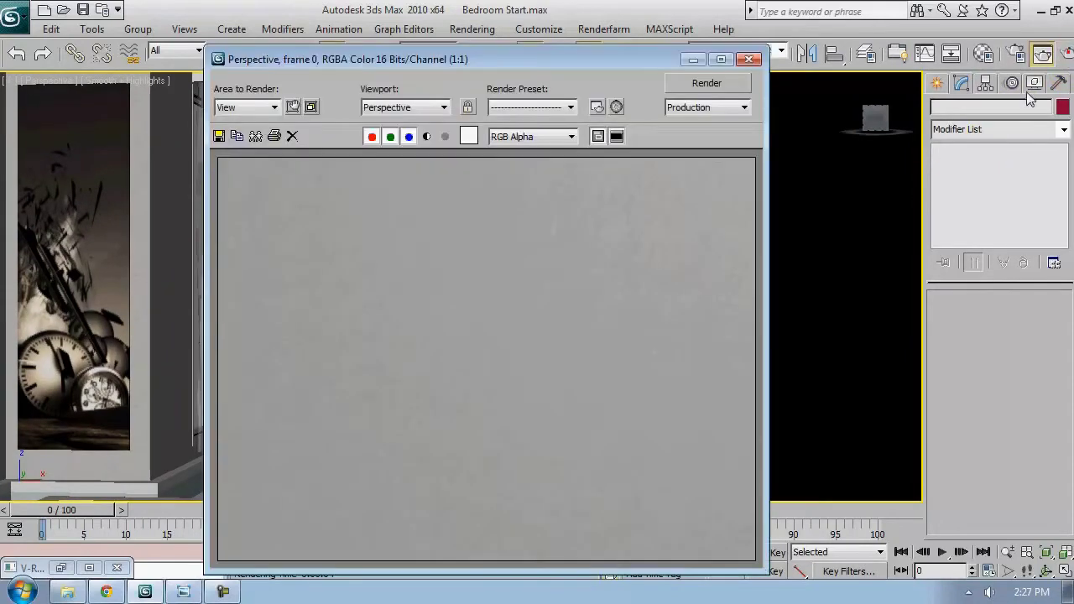
# Close the open render, reframe the perspective view from inside the room toward the bed wall, start a test render and close it
pyautogui.click(749, 59)
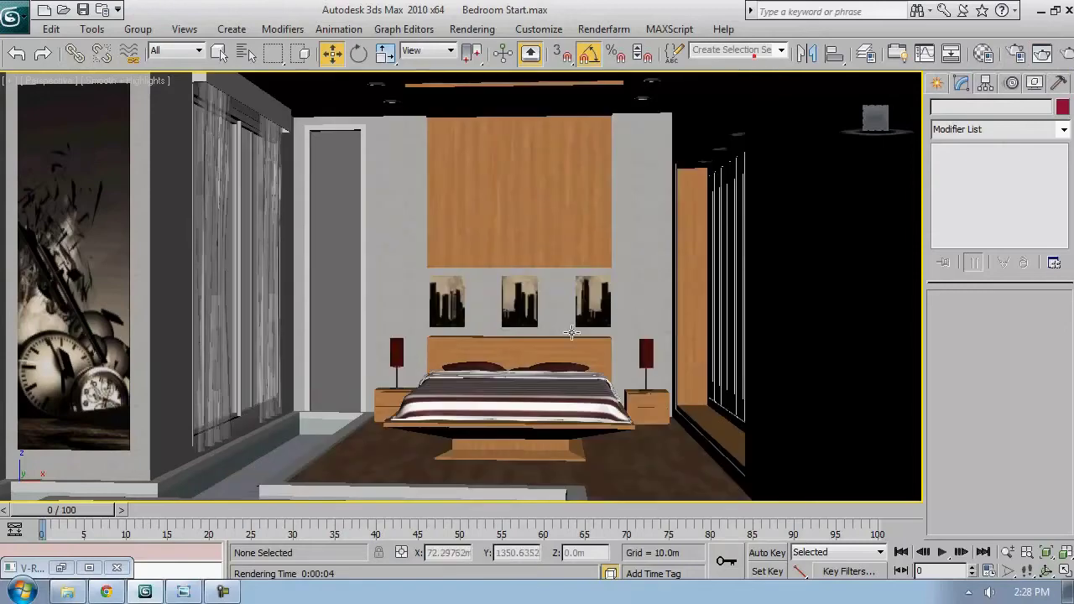
pyautogui.press('t')
pyautogui.scroll(-4, 546, 316)
pyautogui.moveTo(523, 305); pyautogui.dragTo(443, 347, button='middle')
pyautogui.press('p')
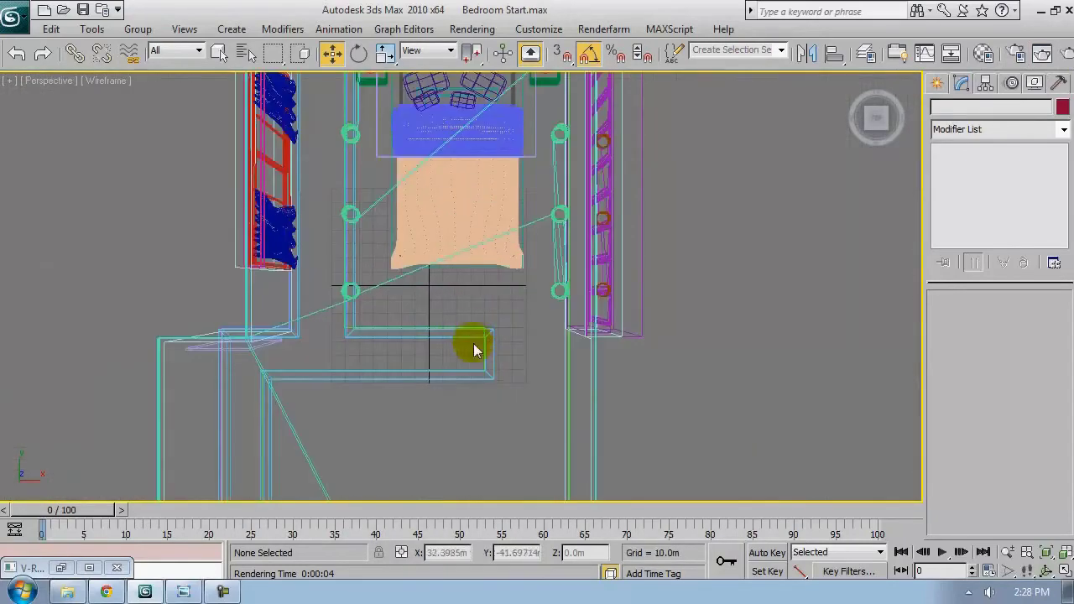
pyautogui.moveTo(473, 280)
pyautogui.keyDown('alt'); pyautogui.mouseDown(button='middle')
pyautogui.moveTo(485, 312)
pyautogui.moveTo(479, 269)
pyautogui.moveTo(399, 311)
pyautogui.moveTo(372, 286)
pyautogui.moveTo(419, 263)
pyautogui.mouseUp(button='middle'); pyautogui.keyUp('alt')
pyautogui.press('F3')
pyautogui.press('F3')
pyautogui.scroll(5, 450, 376)
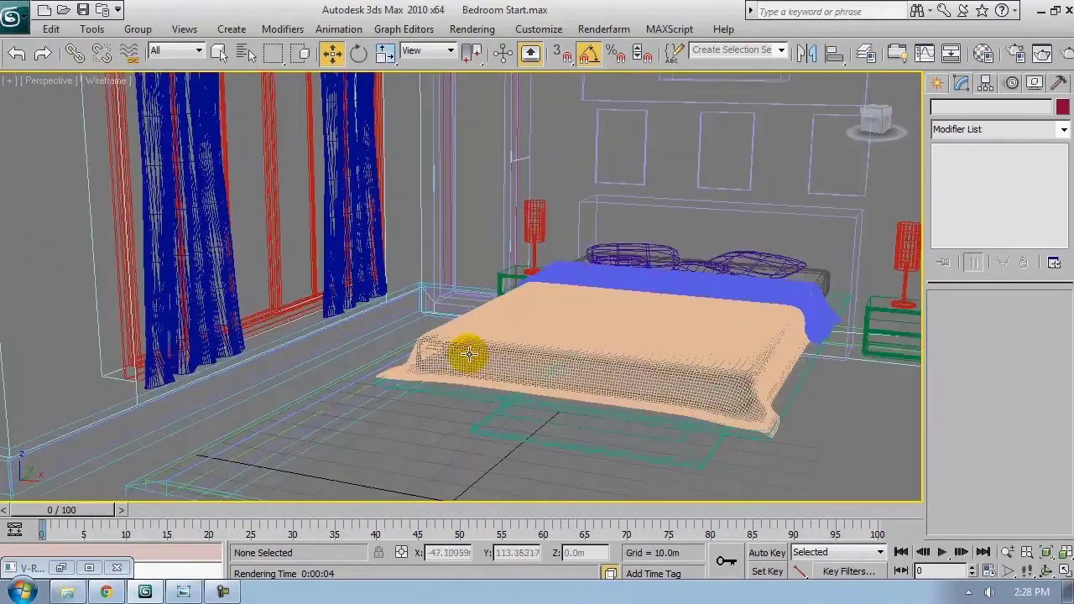
pyautogui.moveTo(460, 353)
pyautogui.keyDown('alt'); pyautogui.mouseDown(button='middle')
pyautogui.moveTo(535, 297)
pyautogui.moveTo(551, 383)
pyautogui.mouseUp(button='middle'); pyautogui.keyUp('alt')
pyautogui.press('F3')
pyautogui.scroll(-2, 540, 316)
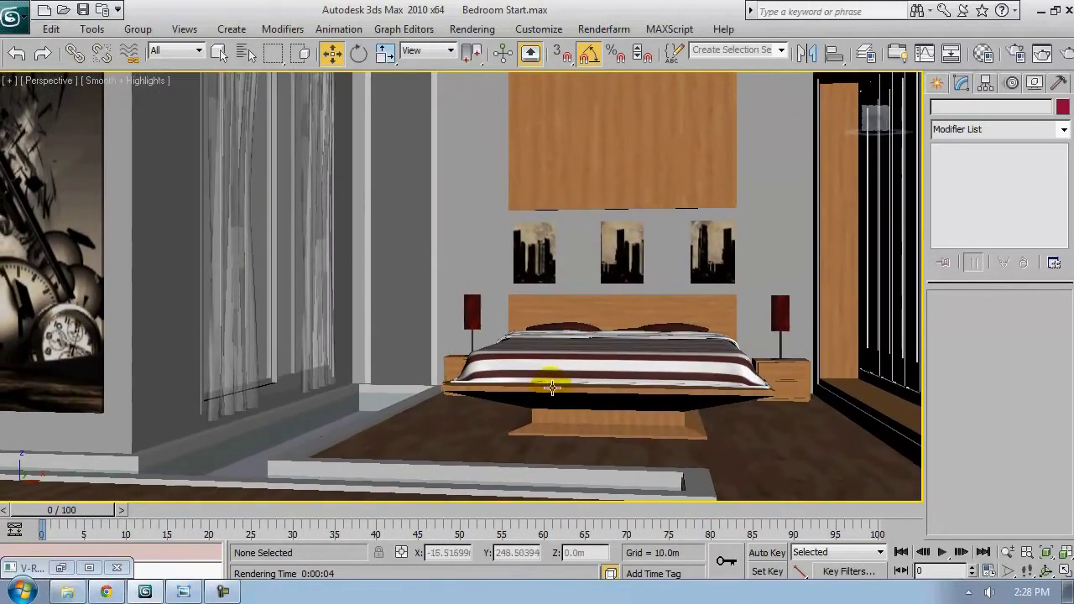
pyautogui.click(1065, 53)
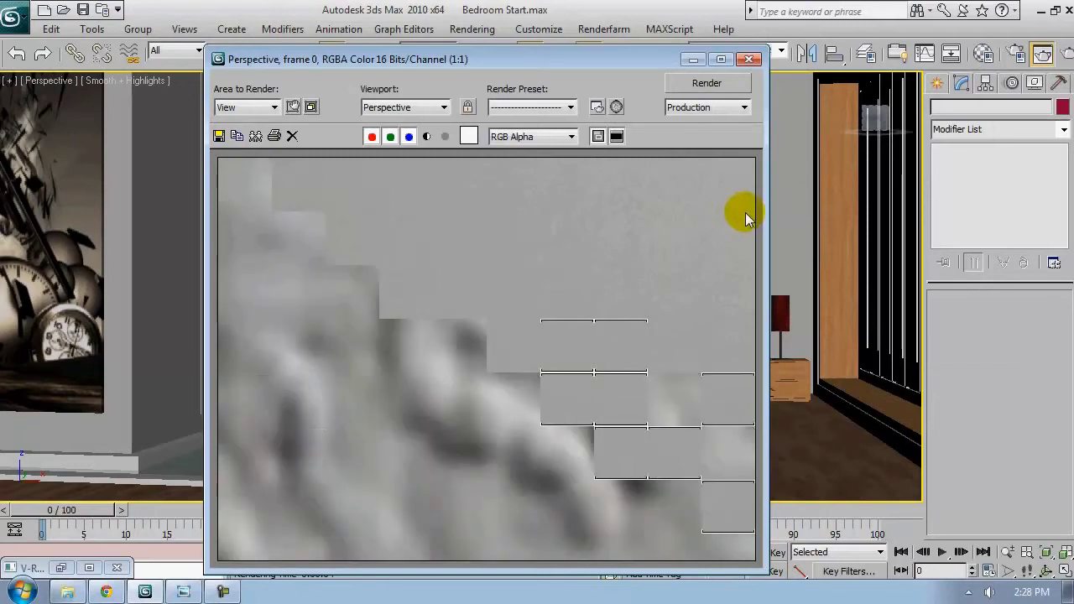
pyautogui.click(750, 59)
# Render the perspective view of the bed wall from slightly closer and close the completed image
pyautogui.scroll(2, 537, 317)
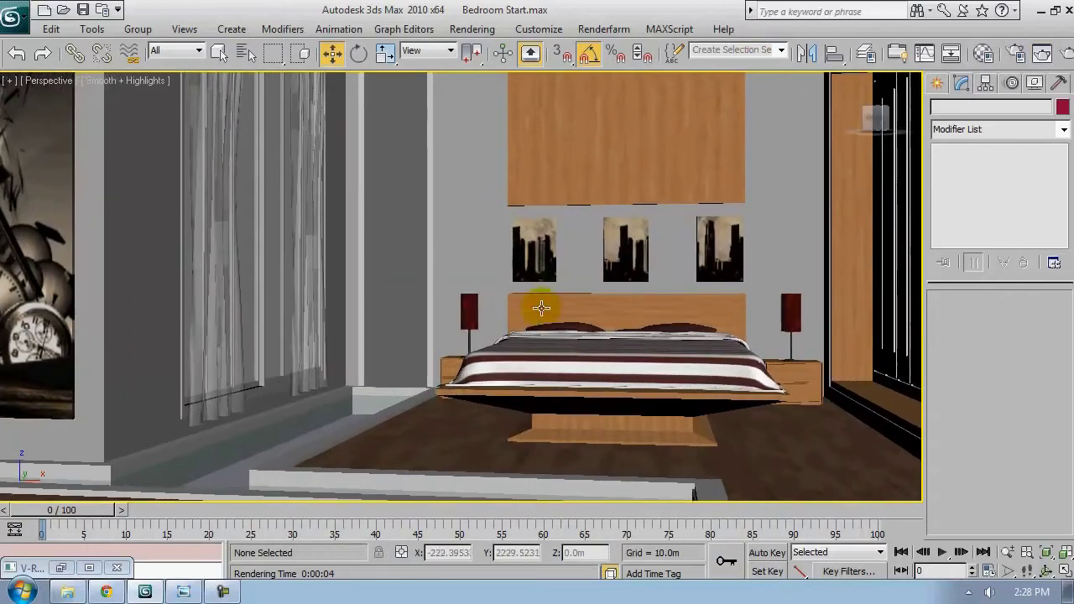
pyautogui.click(1042, 53)
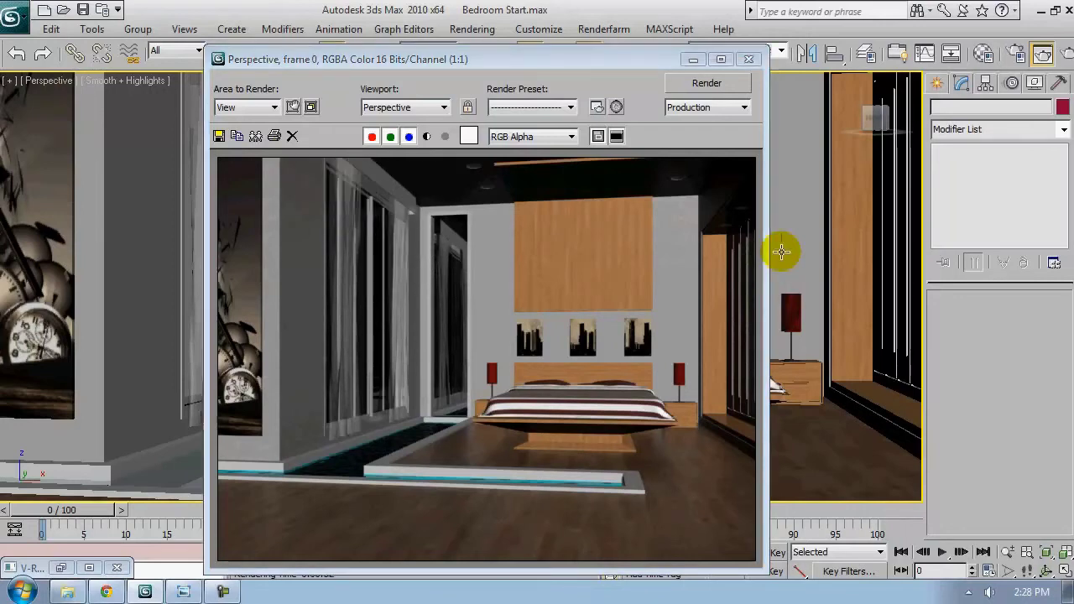
pyautogui.click(748, 59)
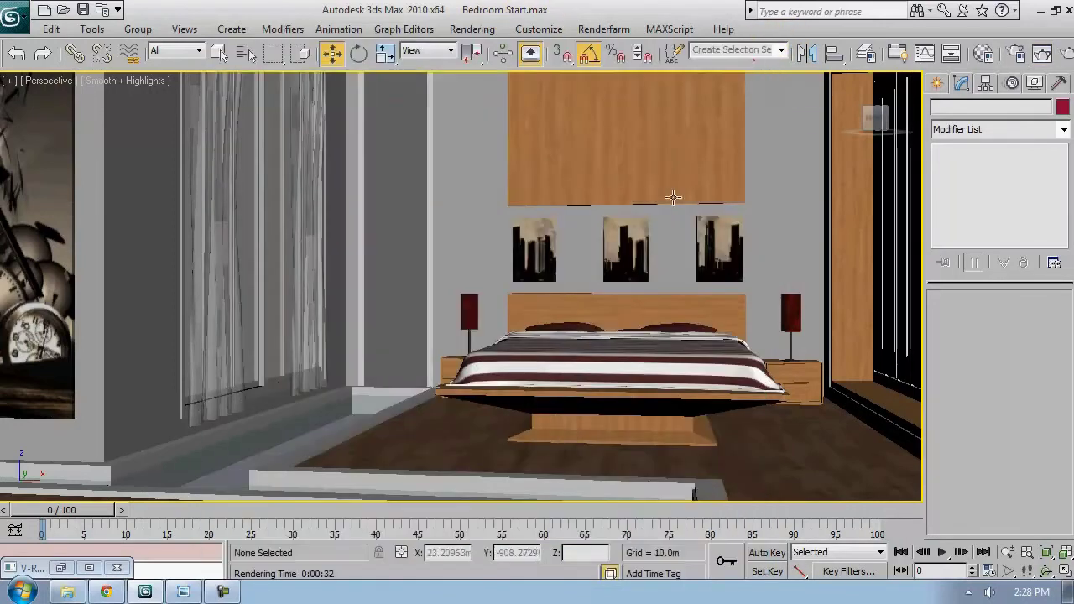
# Render a raised close-up perspective view of the water channel running along the floor beside the bed
pyautogui.scroll(4, 355, 383)
pyautogui.moveTo(356, 383); pyautogui.dragTo(475, 189, button='middle')
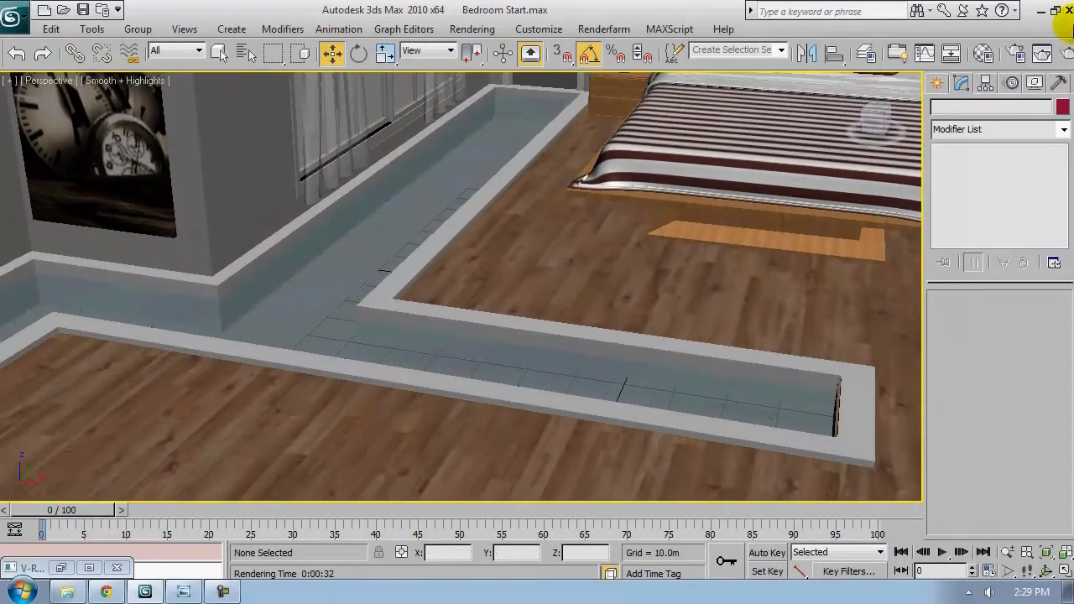
pyautogui.click(1065, 52)
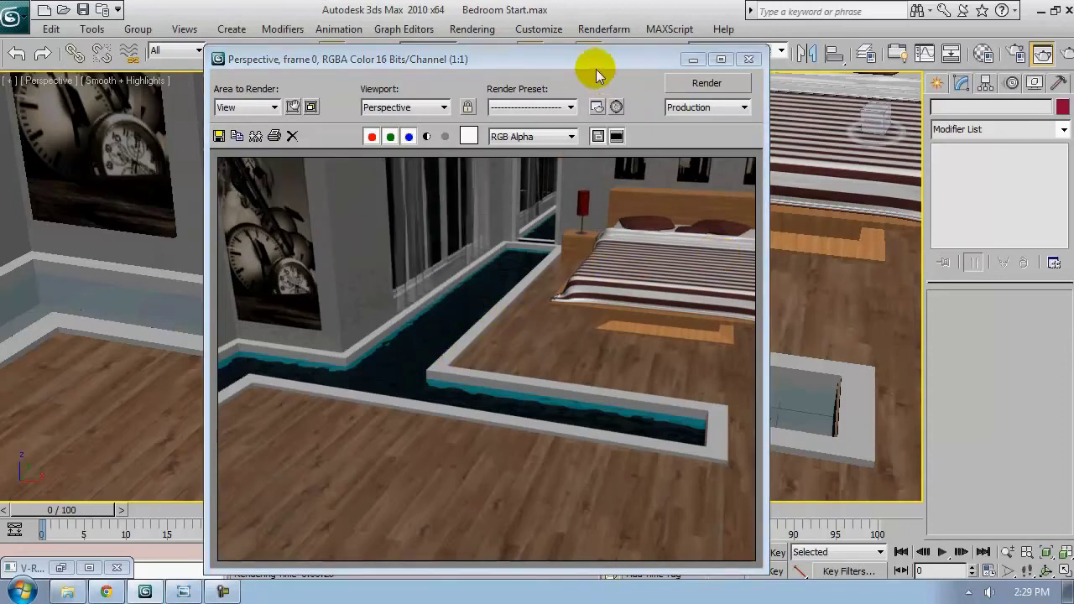
# Copy the Water material's fog color into its refraction exit color, with the exit color enabled, and re-render the water channel view
pyautogui.moveTo(596, 67); pyautogui.dragTo(520, 61)
pyautogui.click(996, 54)
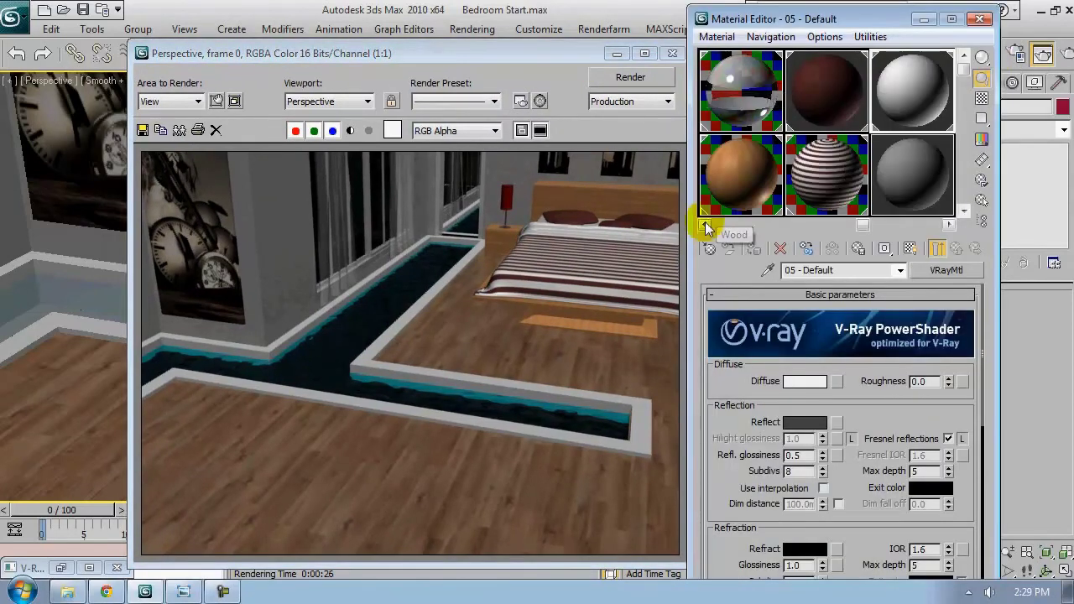
pyautogui.click(704, 225)
pyautogui.click(739, 208)
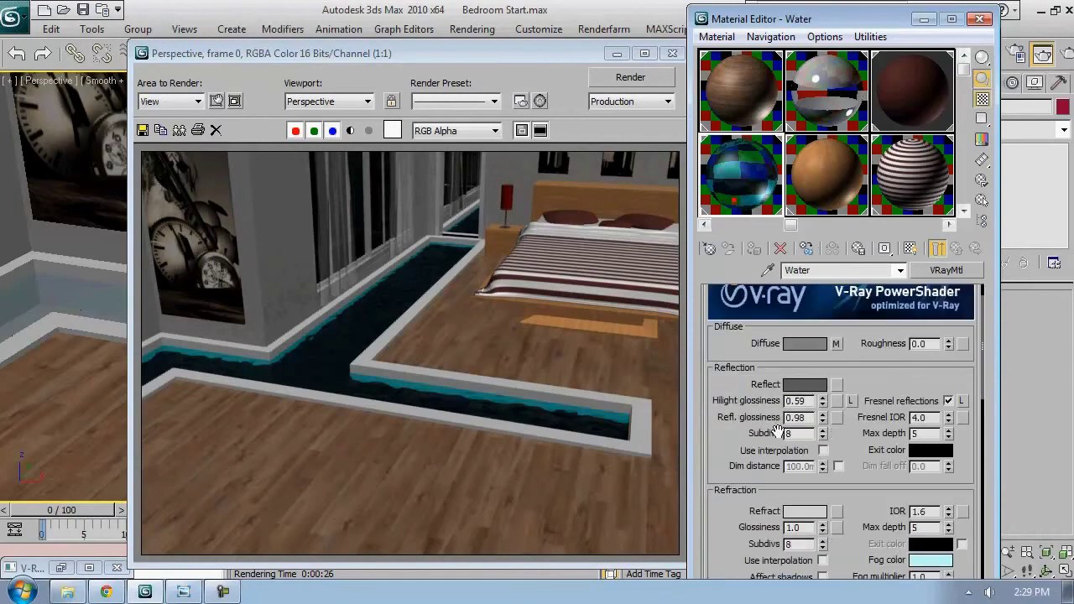
pyautogui.scroll(-5, 713, 453)
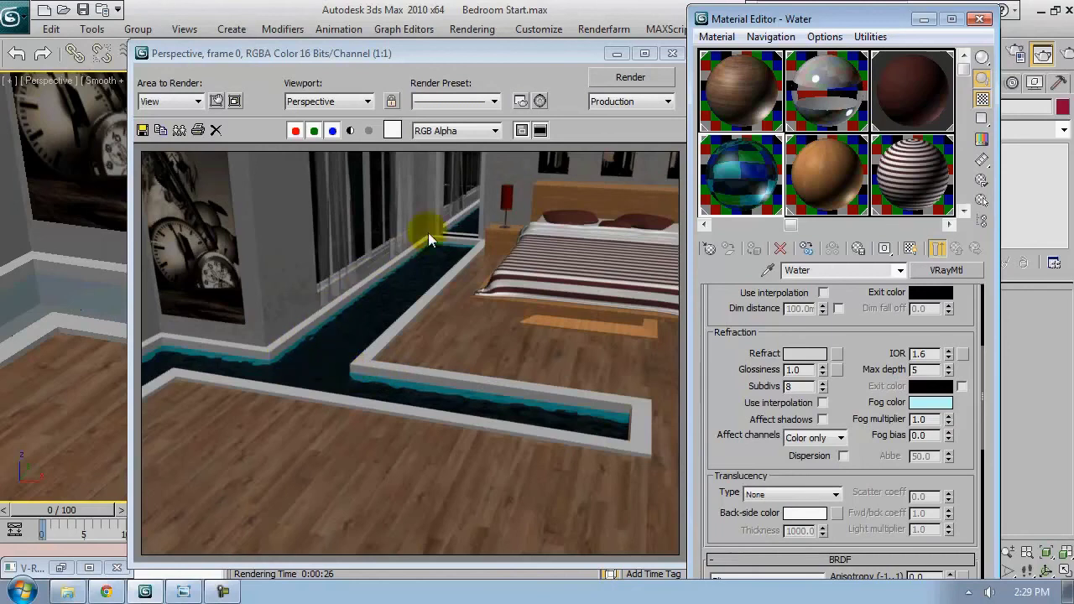
pyautogui.rightClick(929, 404)
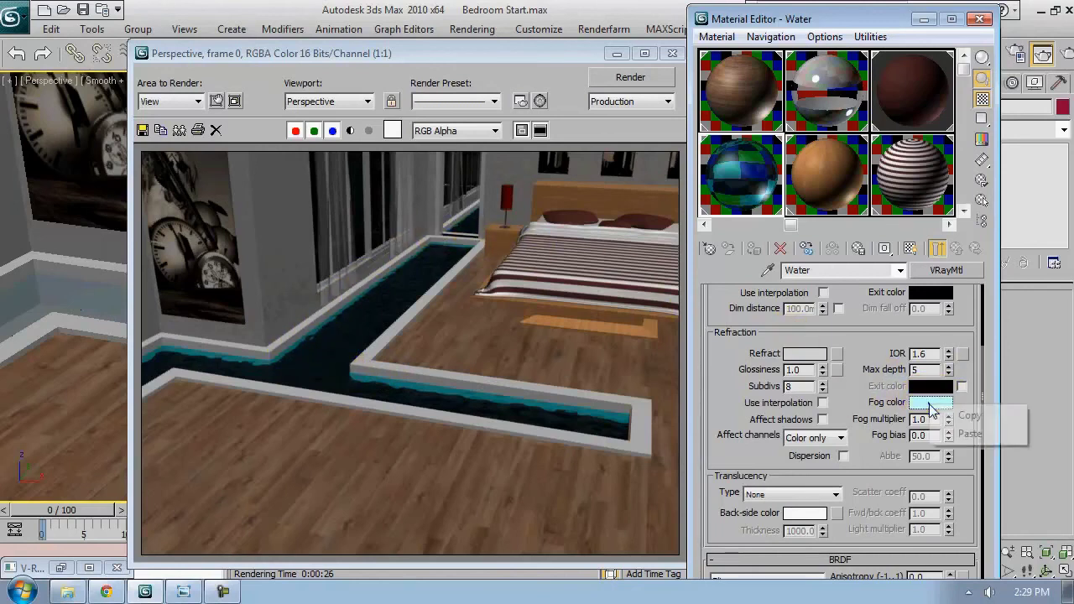
pyautogui.click(966, 416)
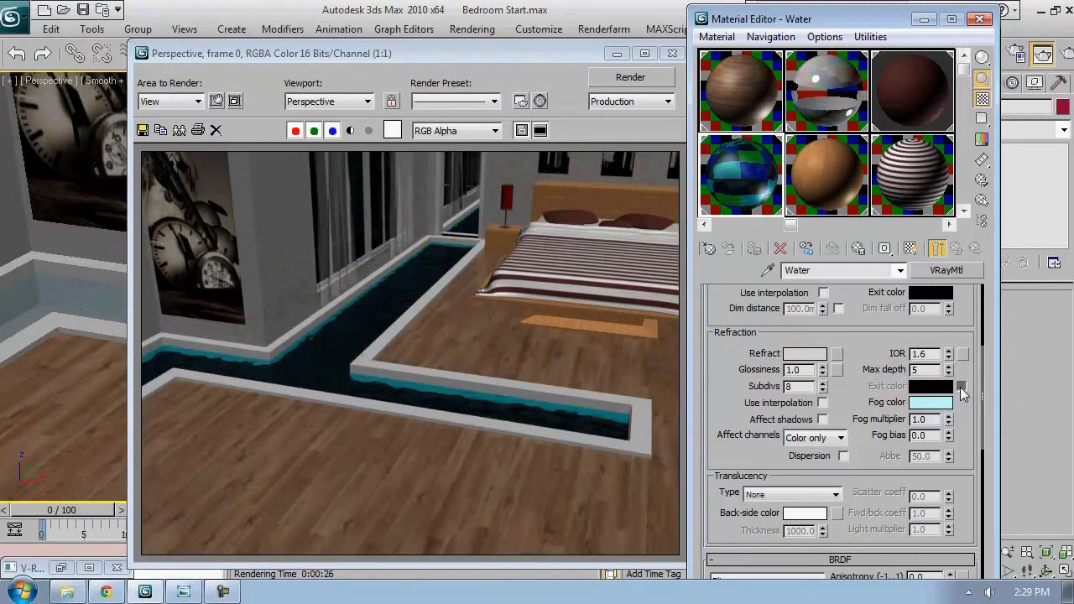
pyautogui.rightClick(959, 386)
pyautogui.click(975, 410)
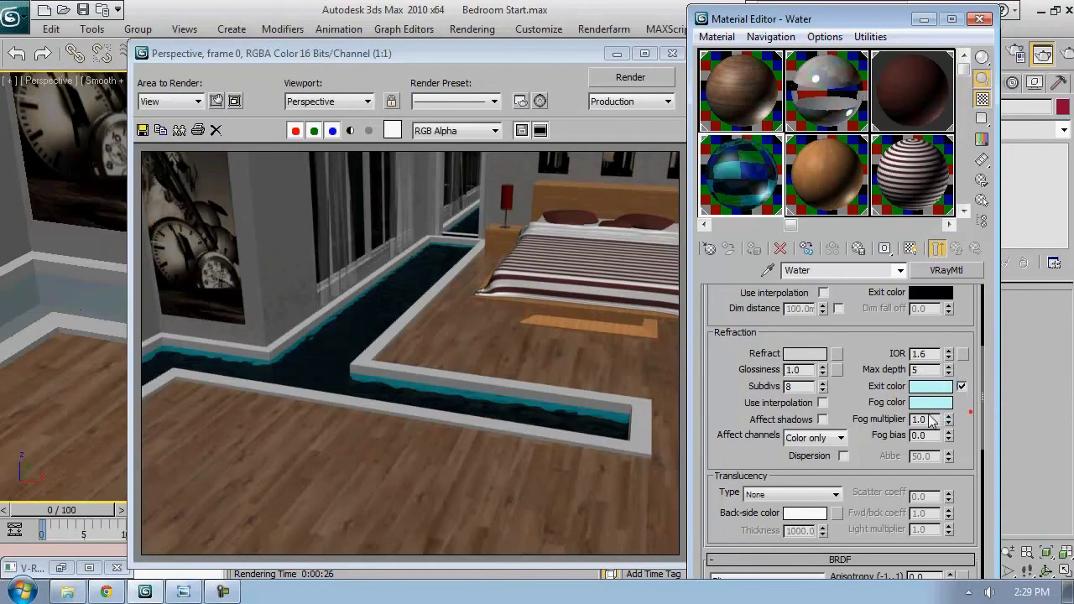
pyautogui.click(628, 77)
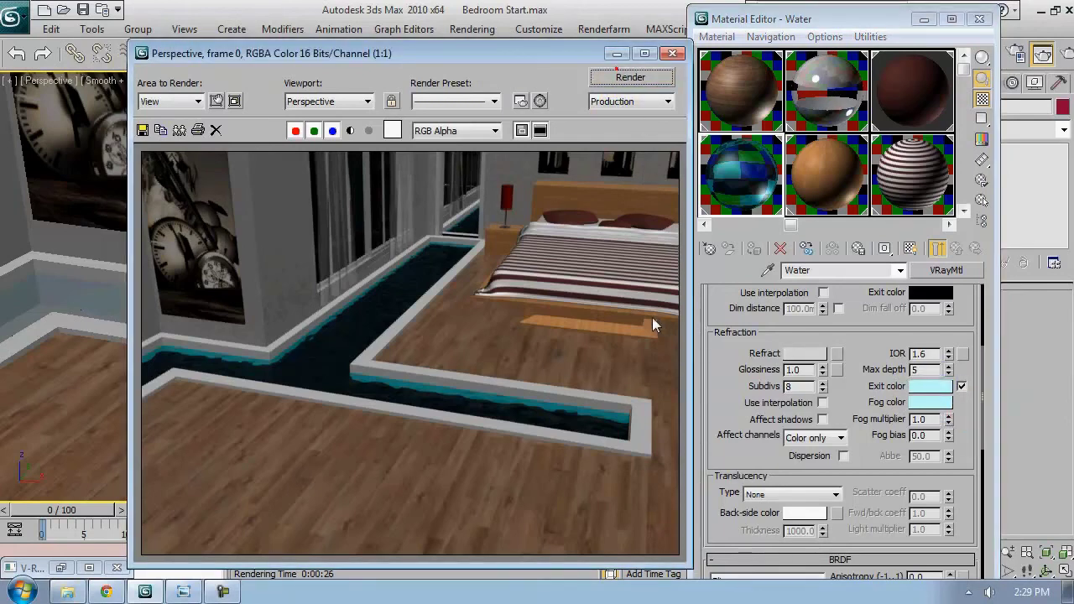